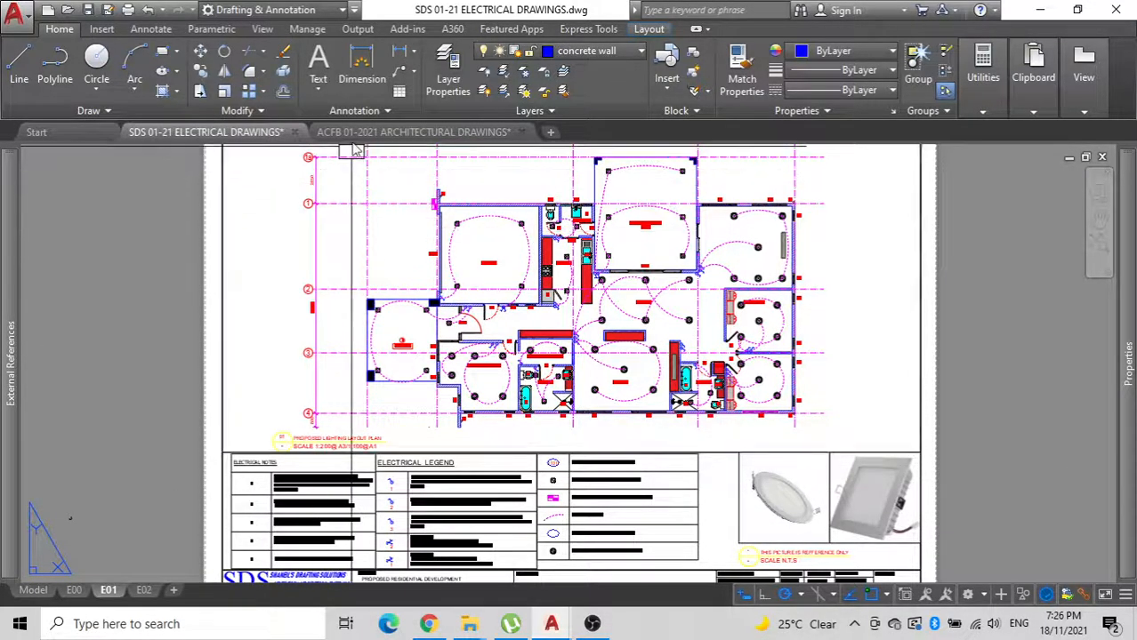
Draw vertical and horizontal construction lines through the lower-left corner of the model-space floor plan, at grid line 4.
middle_drag(369, 290, 363, 331)
click(30, 591)
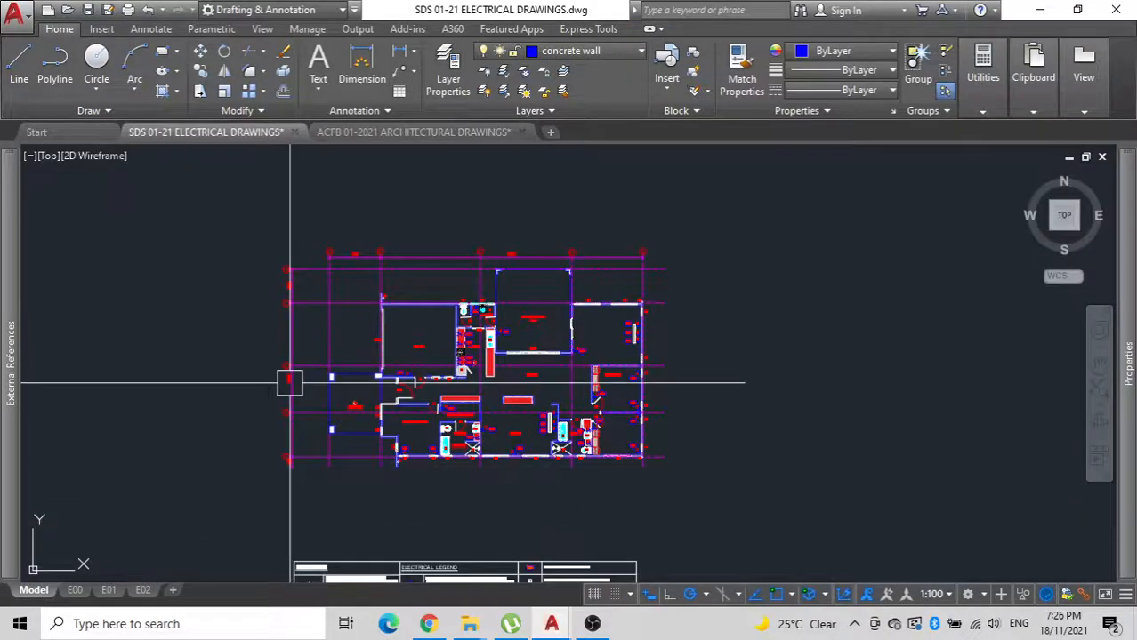
middle_drag(293, 479, 345, 462)
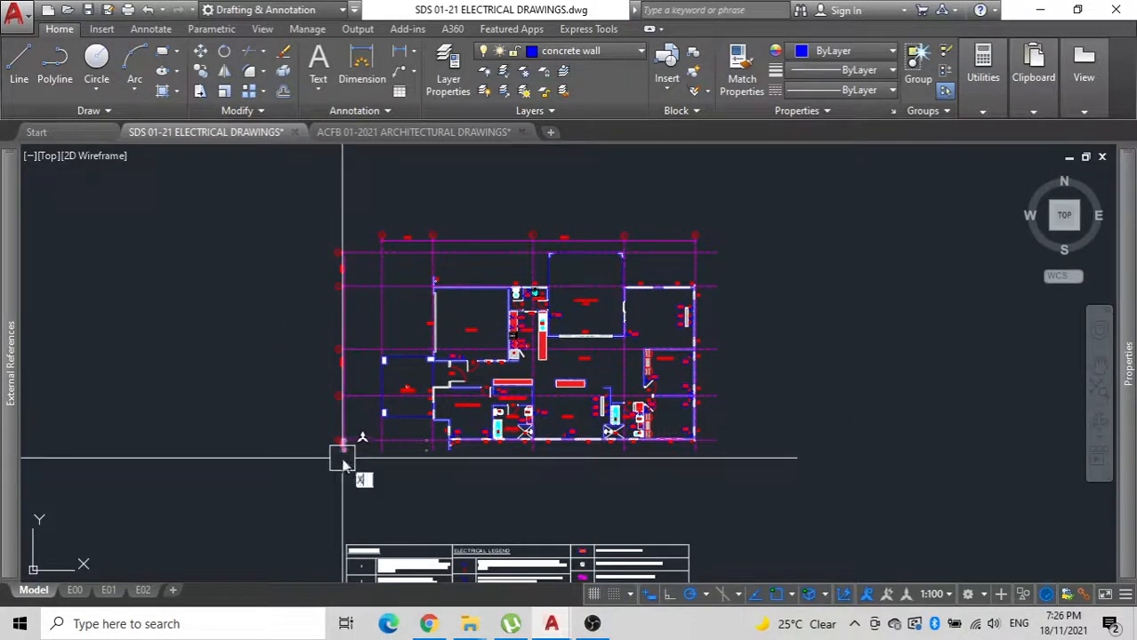
scroll(341, 452, up, 5)
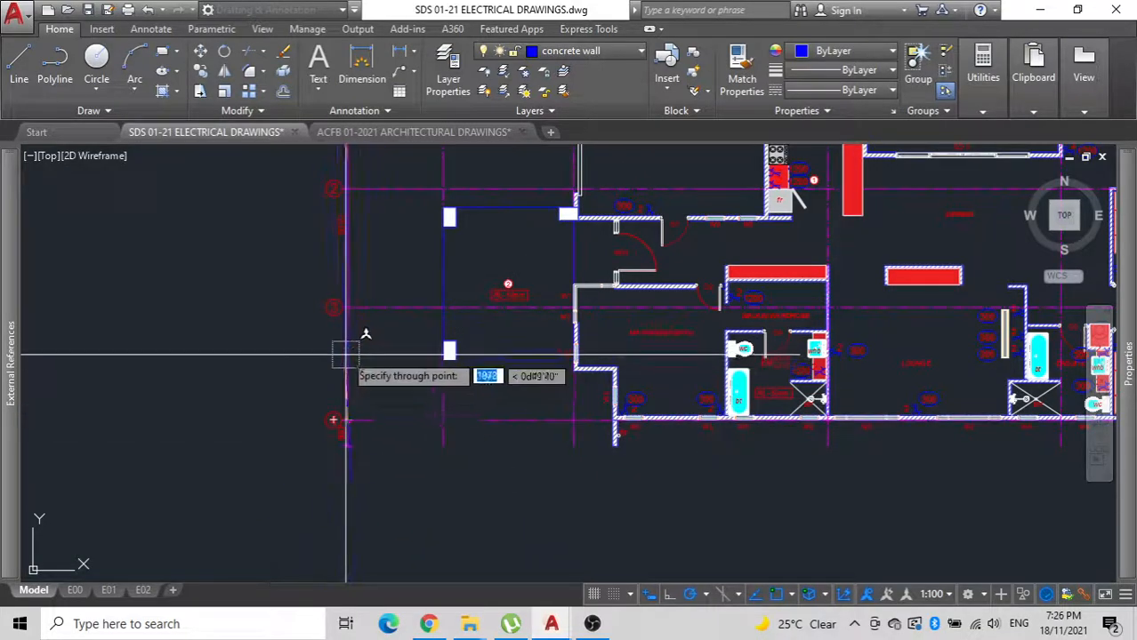
click(346, 308)
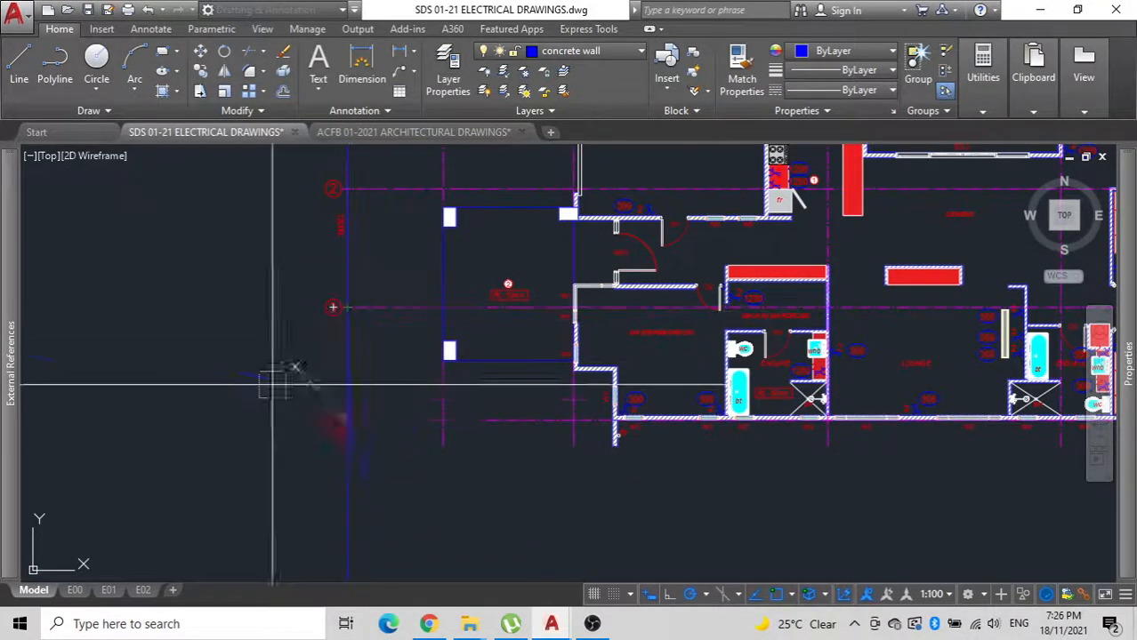
scroll(245, 429, down, 6)
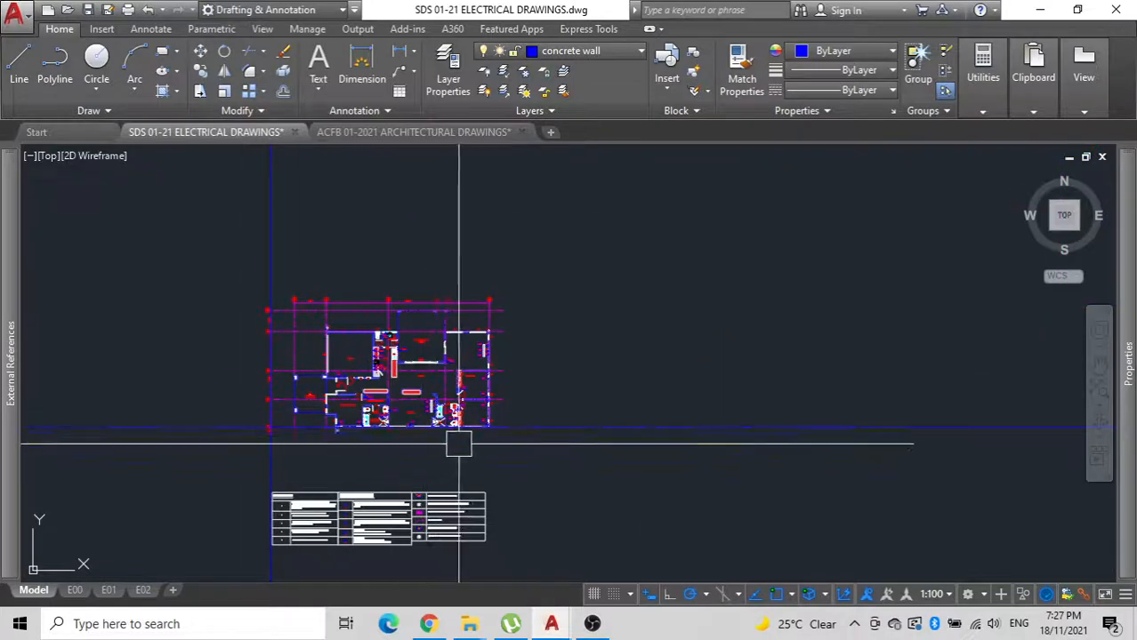
click(515, 449)
click(199, 259)
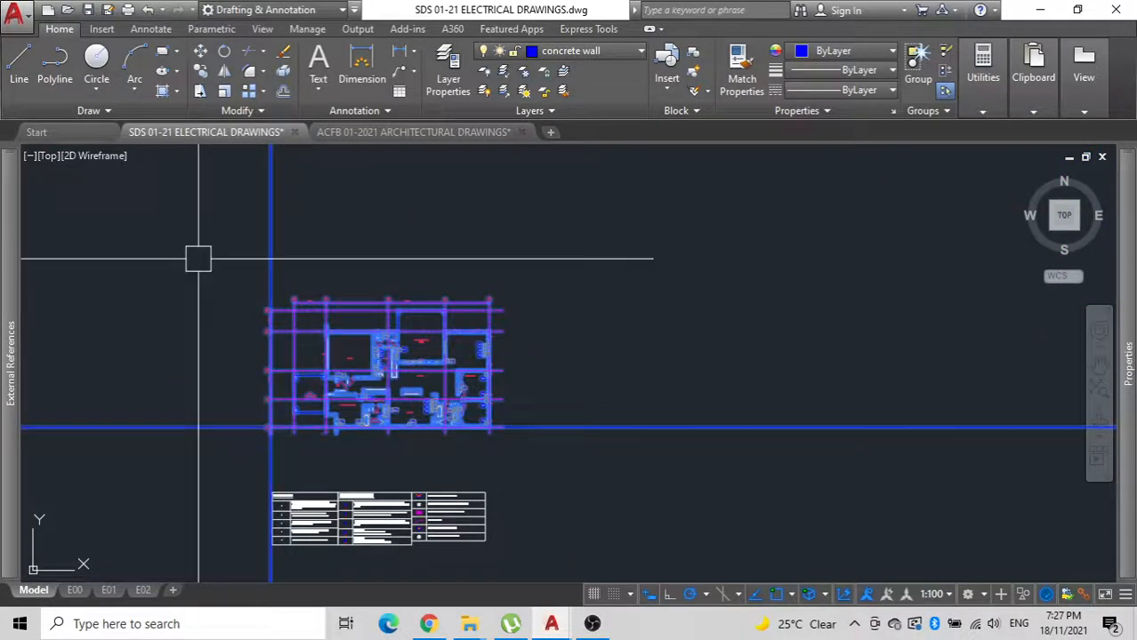
click(729, 464)
click(493, 219)
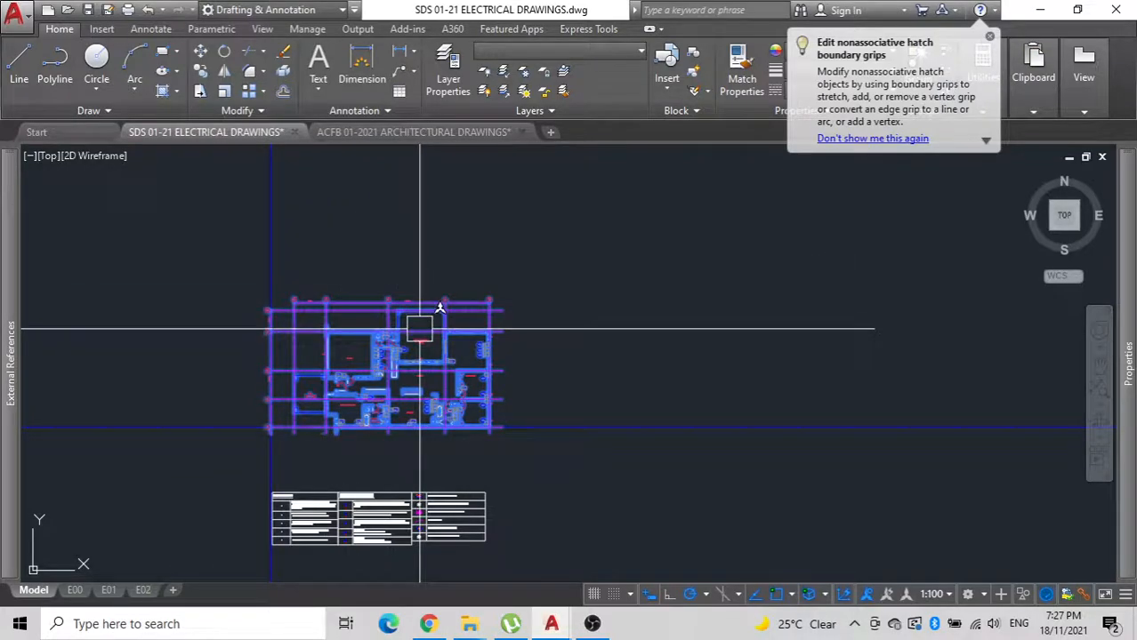
text(co)
key(Return)
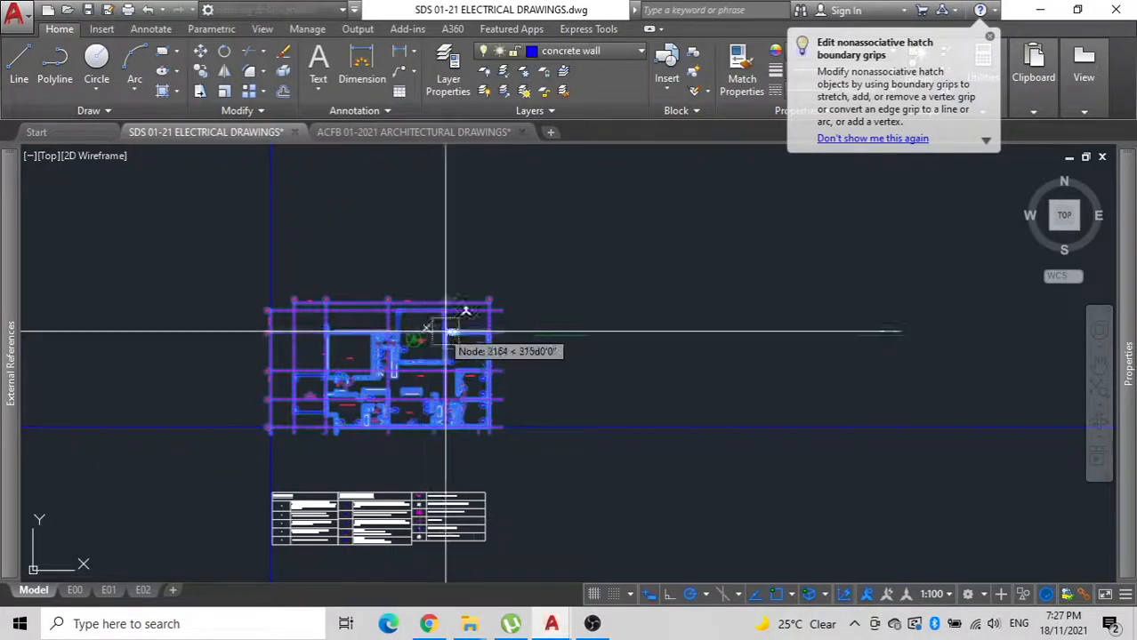
scroll(450, 338, down, 2)
scroll(451, 339, down, 2)
middle_drag(451, 338, 689, 365)
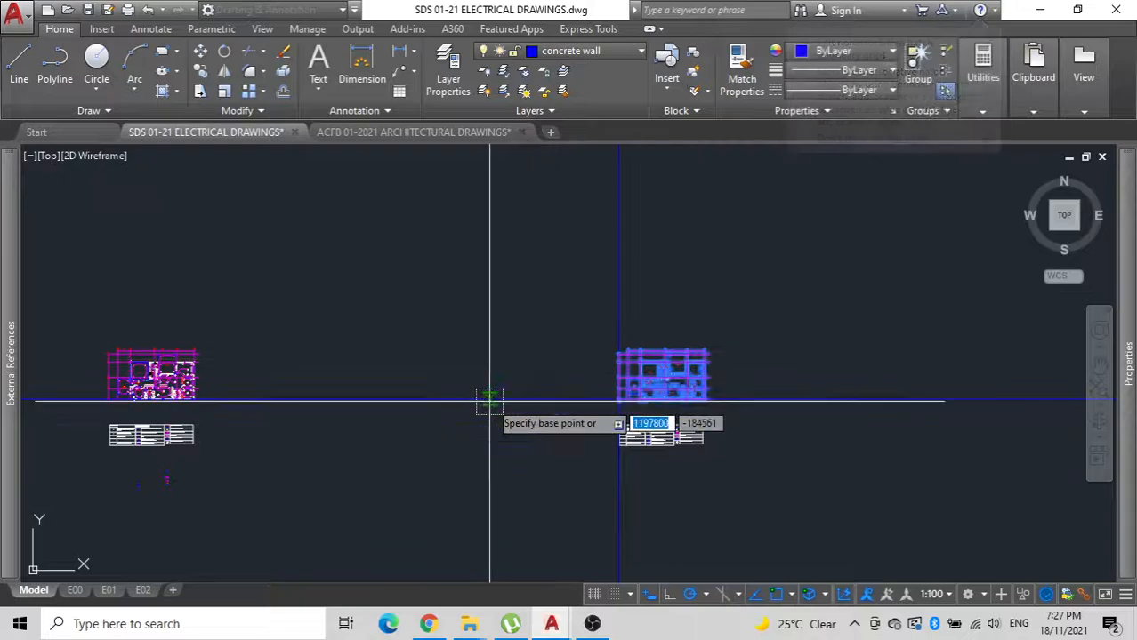
key(Escape)
Move the vertical construction line to the lower-left corner of the lighting layout plan, on the end of grid line 4.
middle_drag(432, 435, 582, 405)
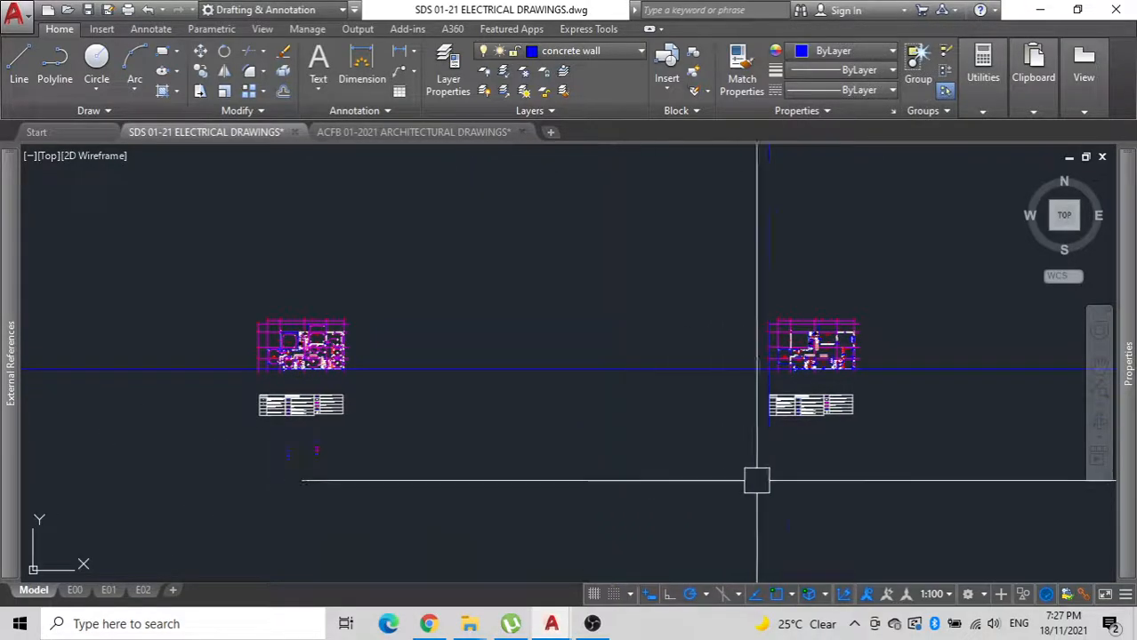
click(768, 434)
click(769, 369)
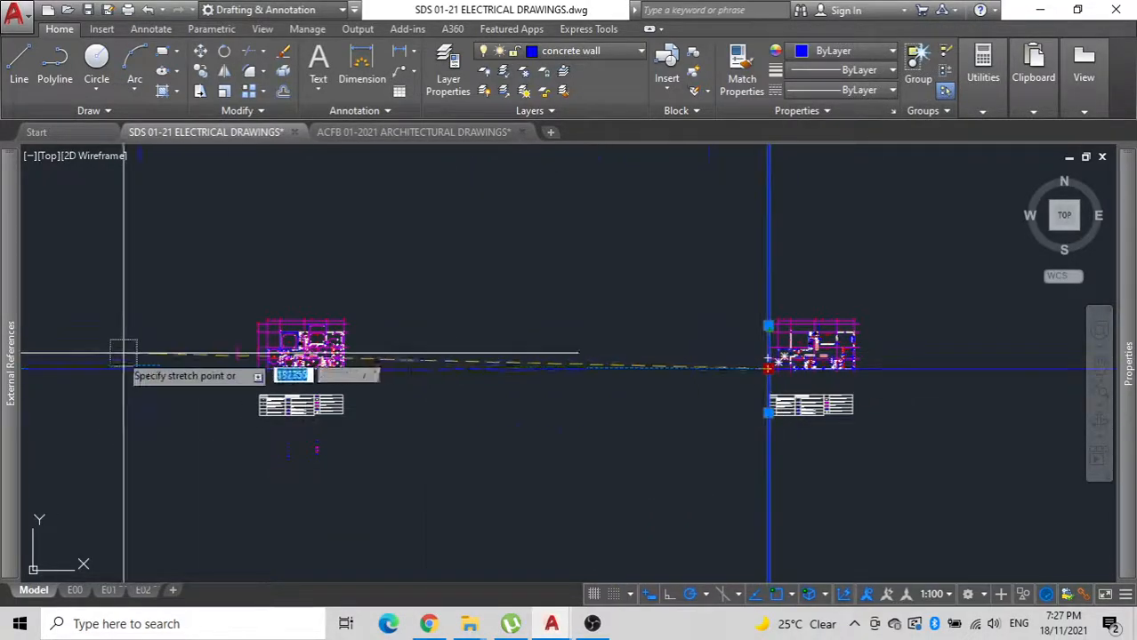
scroll(292, 355, up, 6)
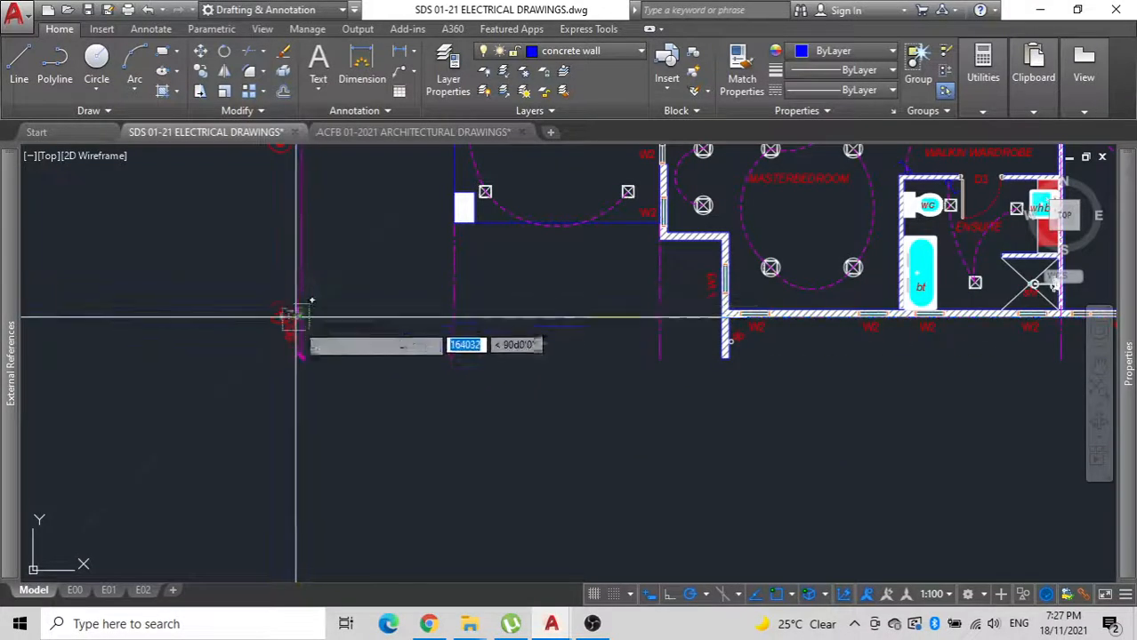
click(299, 315)
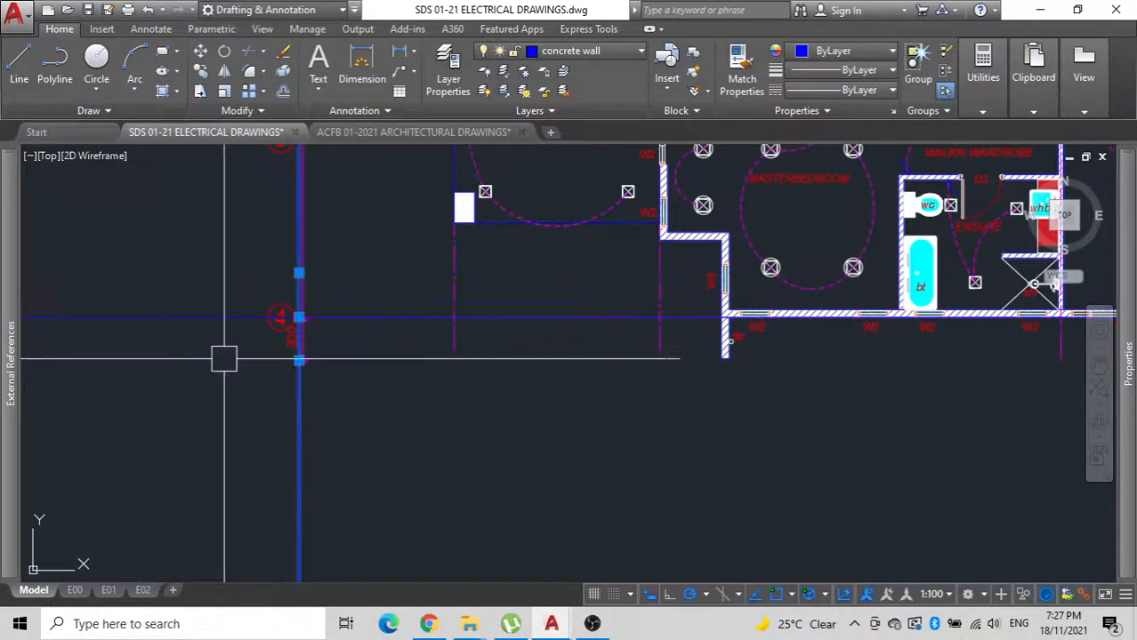
scroll(218, 370, up, 7)
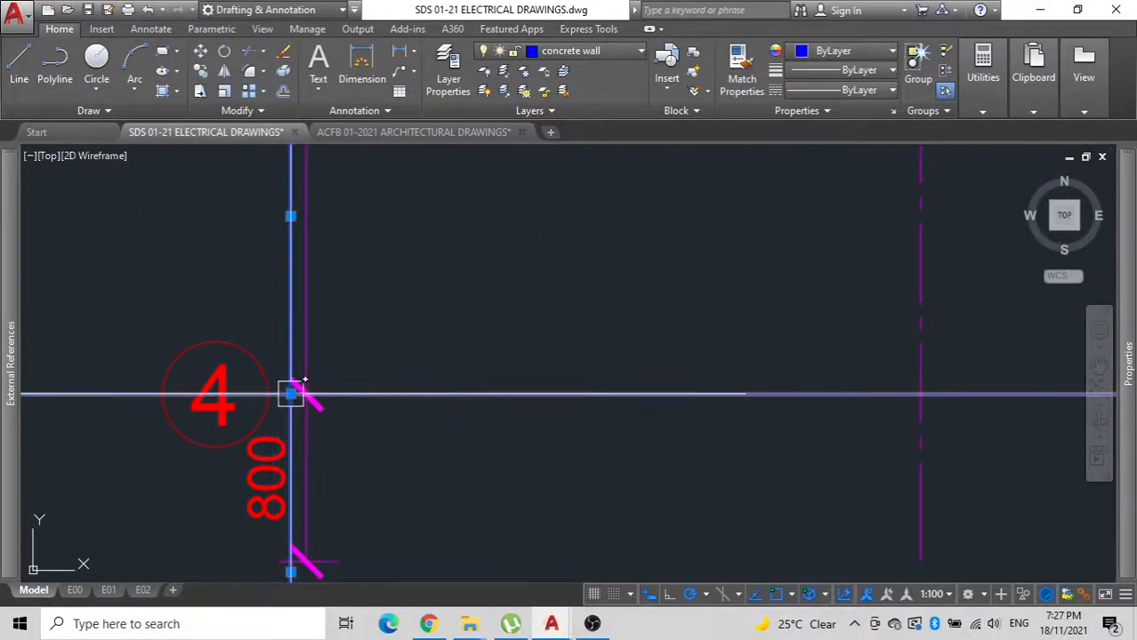
click(291, 394)
scroll(288, 396, down, 6)
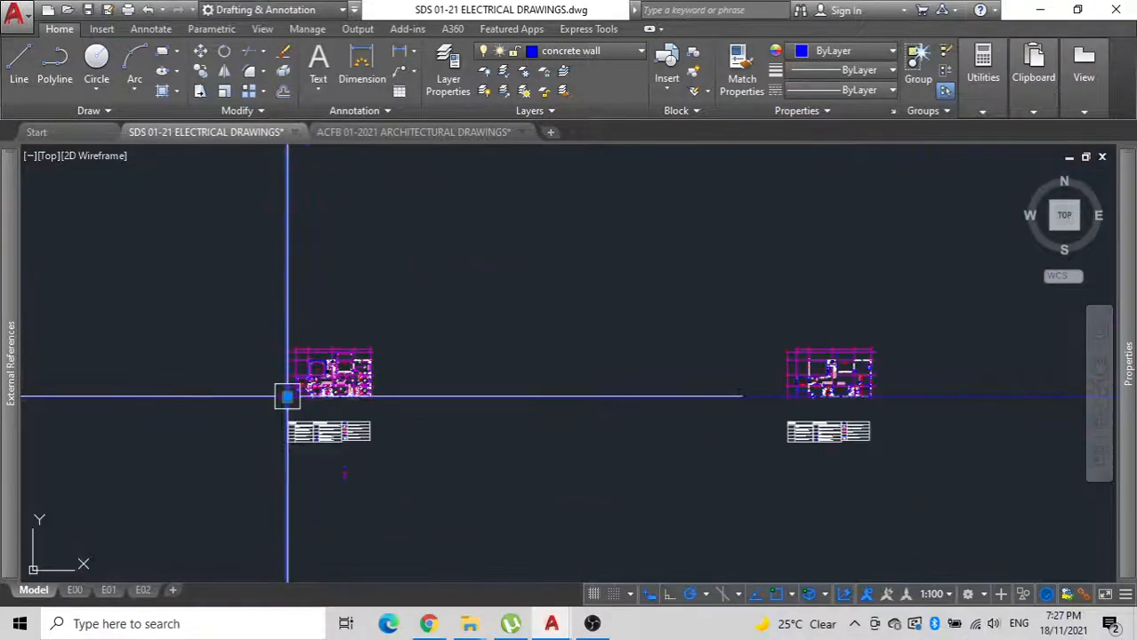
key(Escape)
Move the existing lighting layout plan, without the construction lines, into the empty space west of the vertical construction line.
scroll(421, 416, up, 5)
click(416, 420)
middle_drag(357, 394, 508, 398)
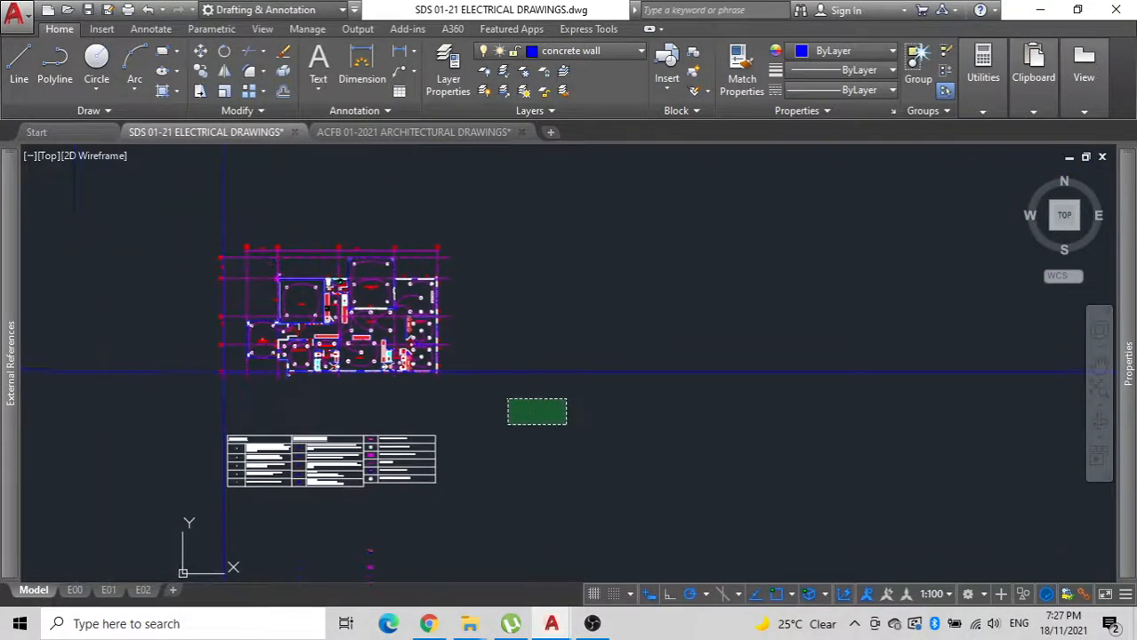
click(169, 177)
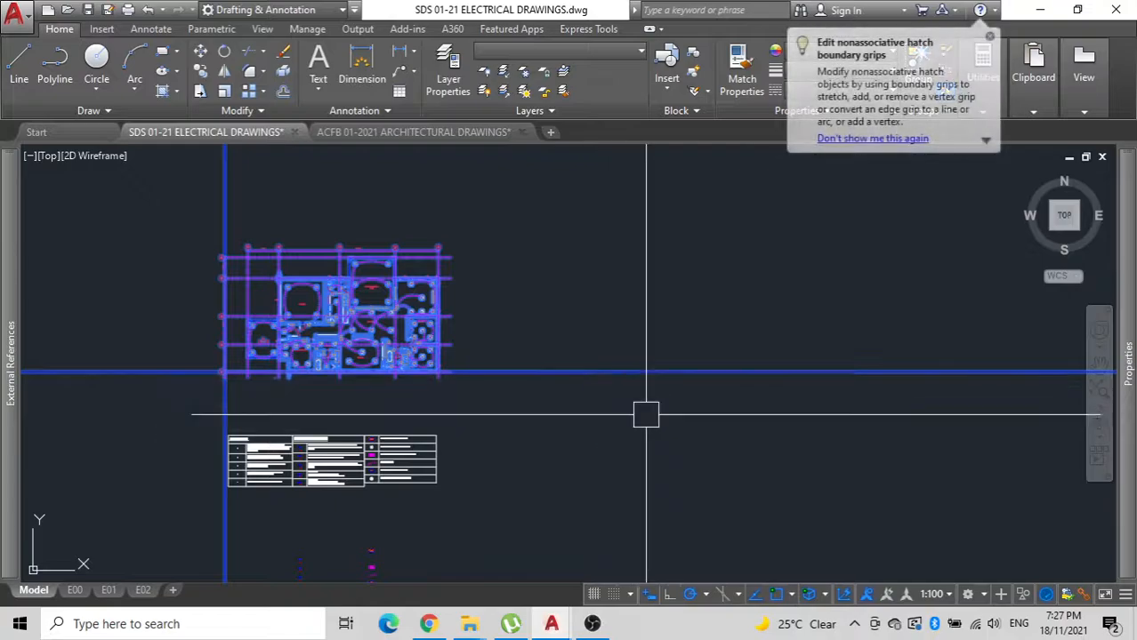
shift+click(134, 185)
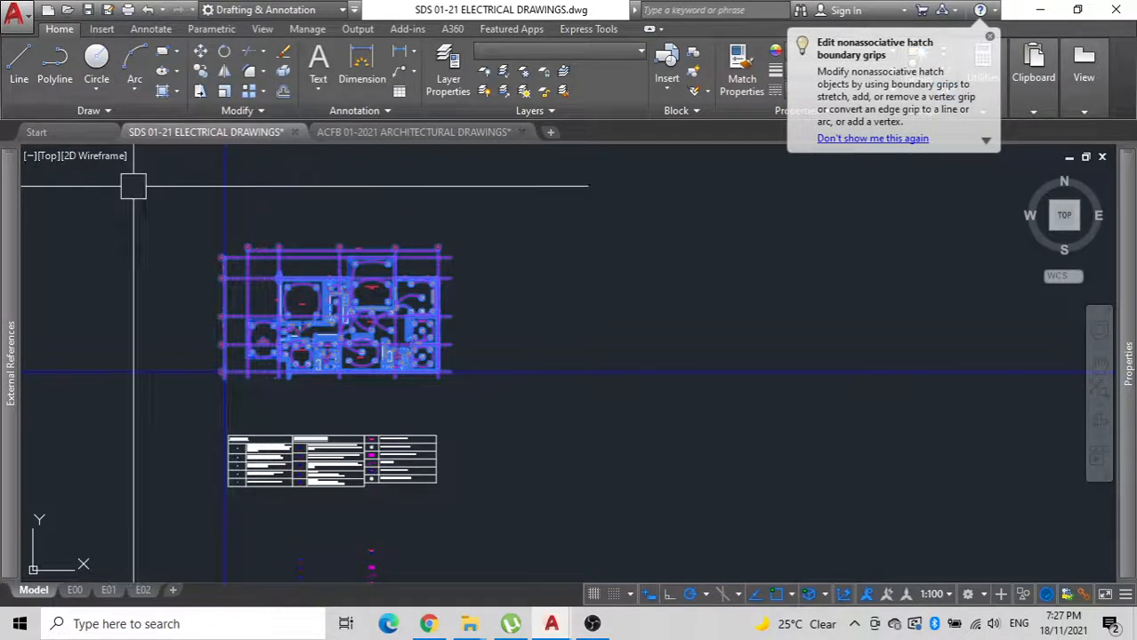
key(Return)
click(518, 252)
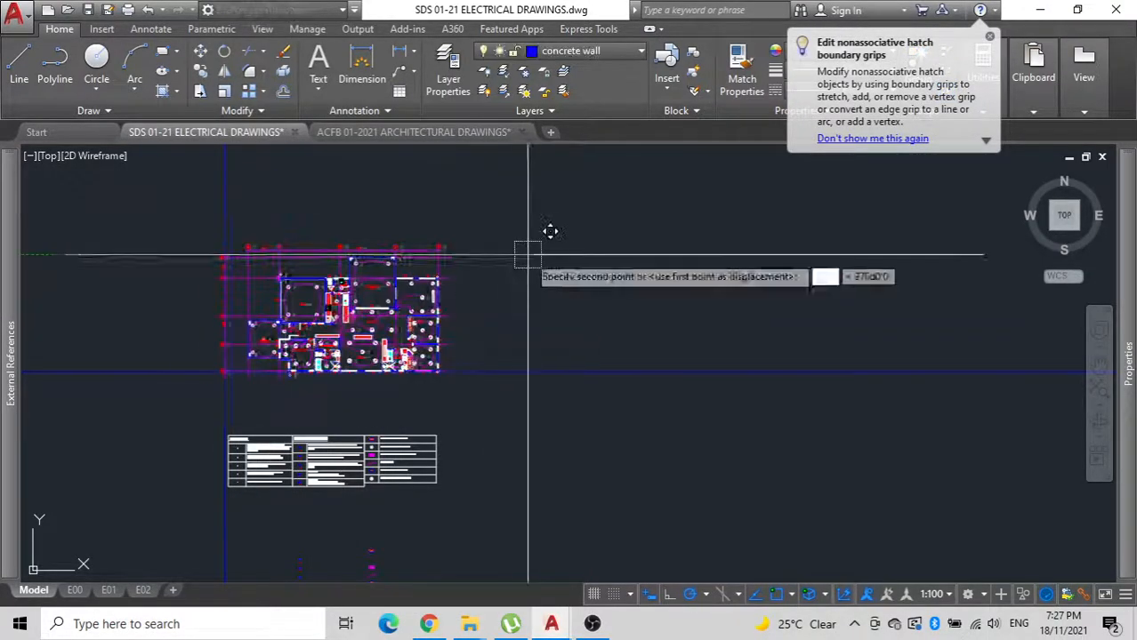
scroll(527, 252, down, 2)
middle_drag(527, 251, 591, 271)
middle_drag(402, 232, 527, 344)
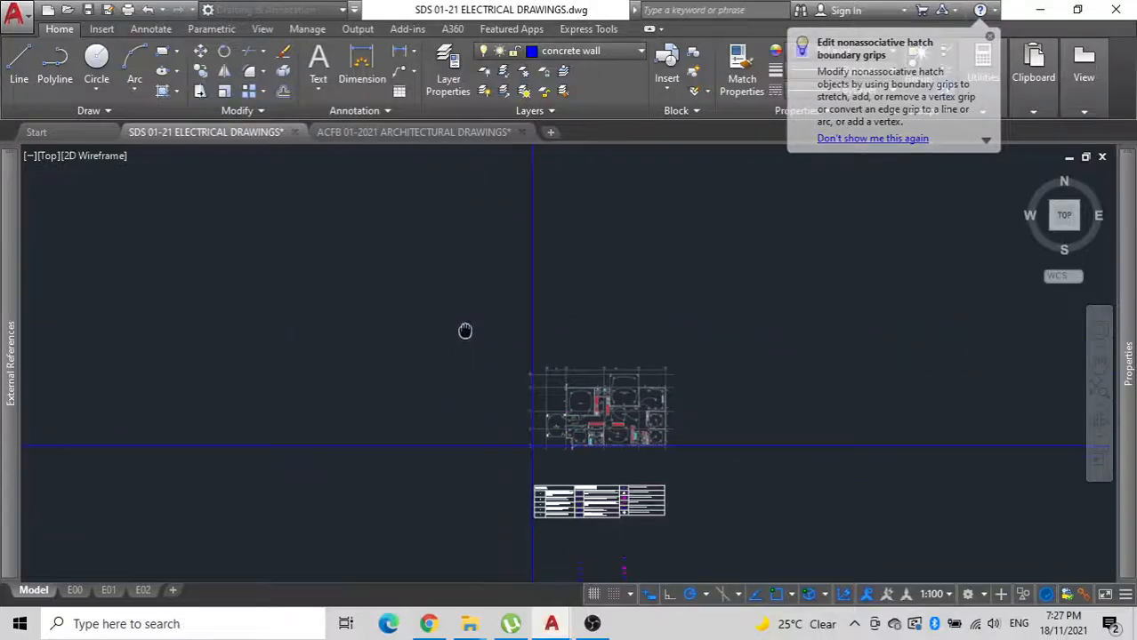
click(290, 267)
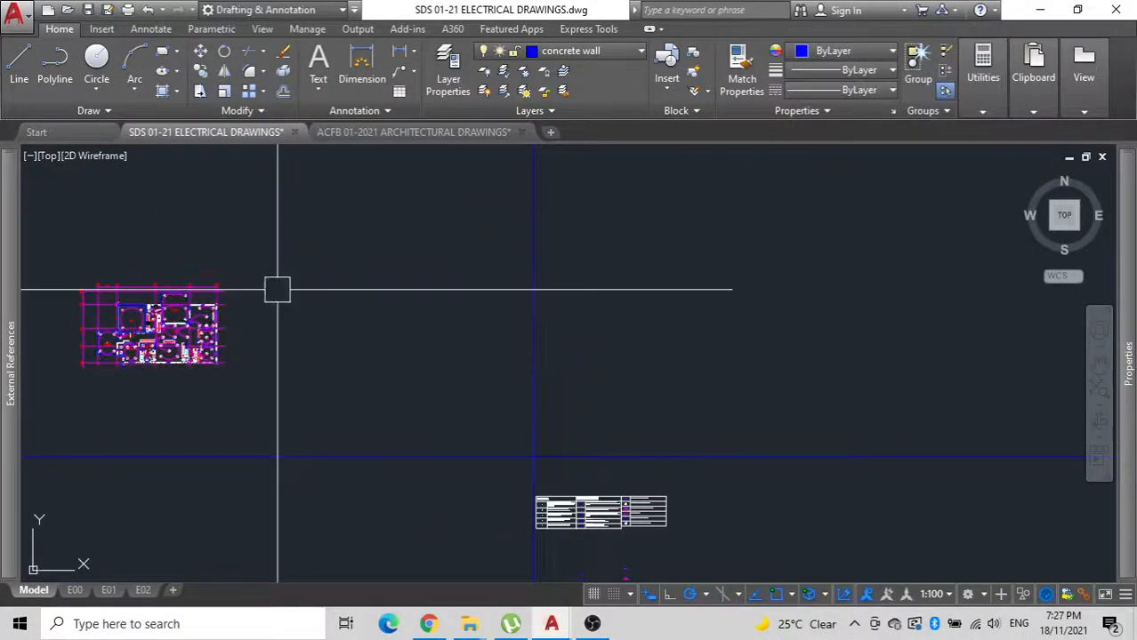
Switch to the ACFB 01-2021 ARCHITECTURAL DRAWINGS file and locate the floor plans in its model space.
click(386, 131)
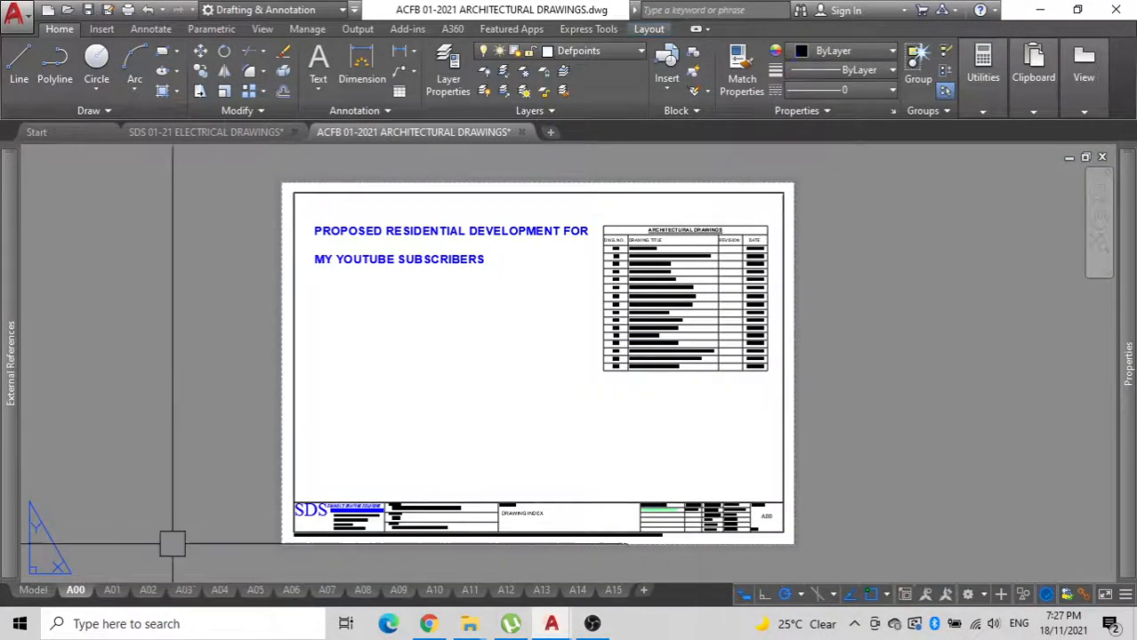
click(118, 596)
click(151, 594)
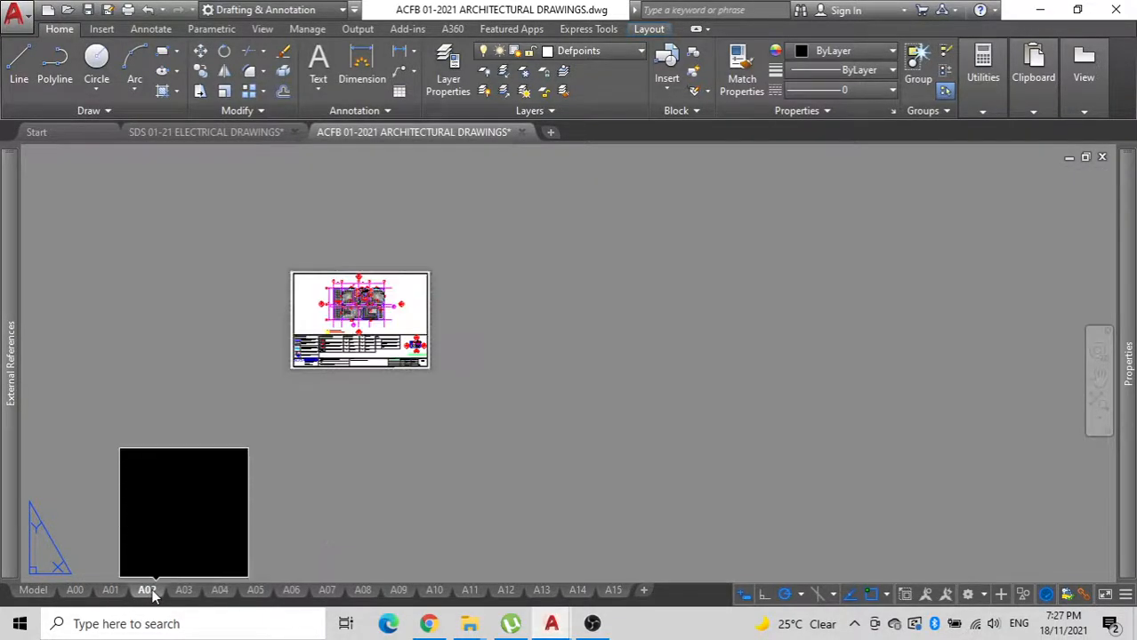
click(33, 592)
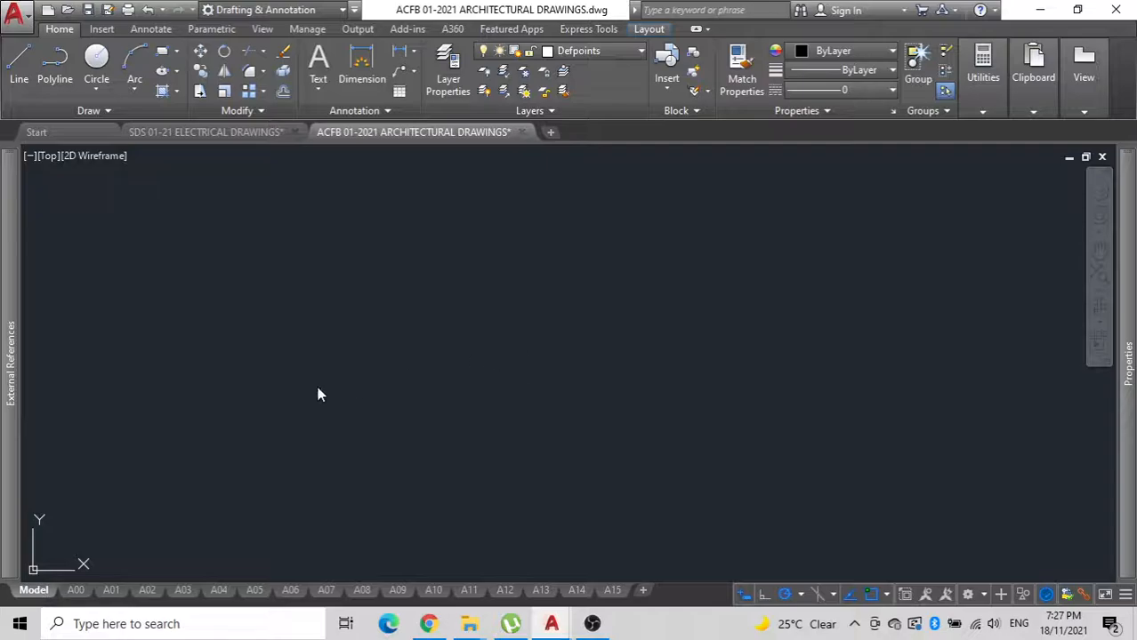
scroll(276, 342, down, 2)
middle_drag(187, 368, 766, 310)
scroll(593, 356, down, 1)
middle_drag(593, 356, 1023, 283)
scroll(410, 365, down, 4)
mouse_move(484, 355)
middle_down()
mouse_move(581, 361)
mouse_move(784, 322)
middle_up()
scroll(481, 311, up, 4)
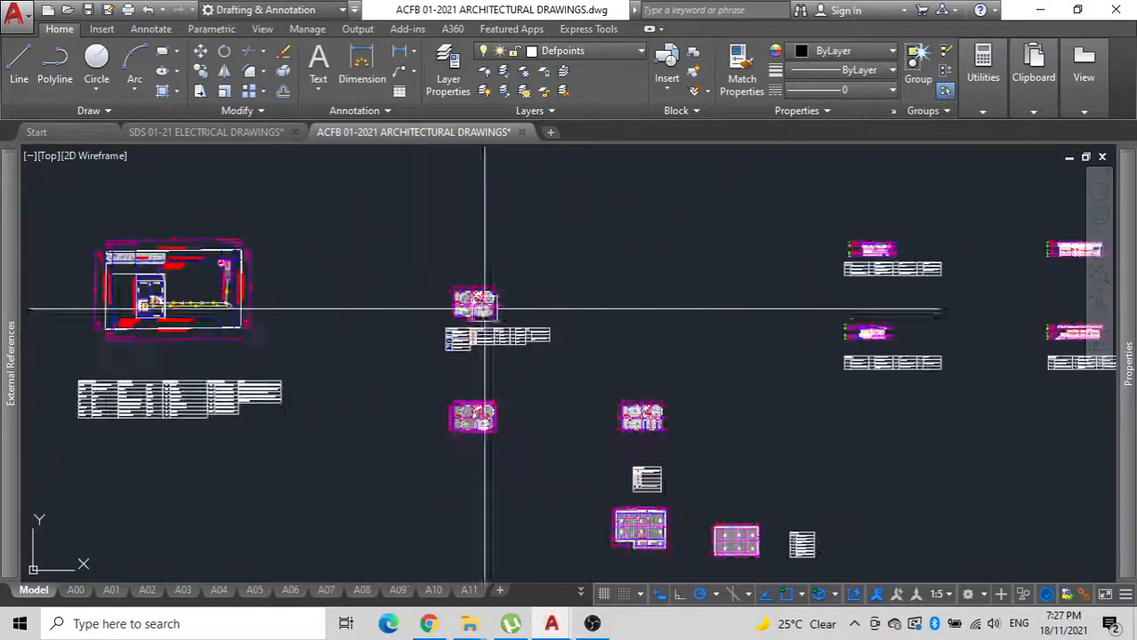
Copy the complete two-bedroom floor plan with a base point at its lower-left corner on grid line C.
scroll(483, 311, up, 10)
click(631, 388)
scroll(461, 329, down, 2)
middle_drag(412, 309, 423, 408)
click(173, 227)
key(ctrl+shift+c)
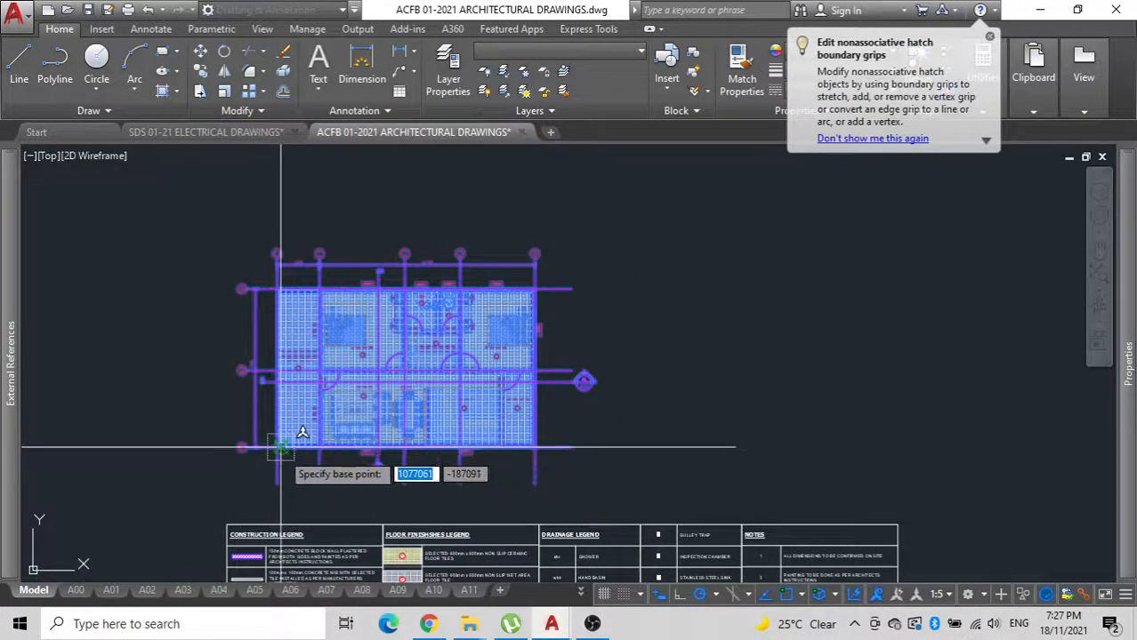
scroll(278, 451, up, 6)
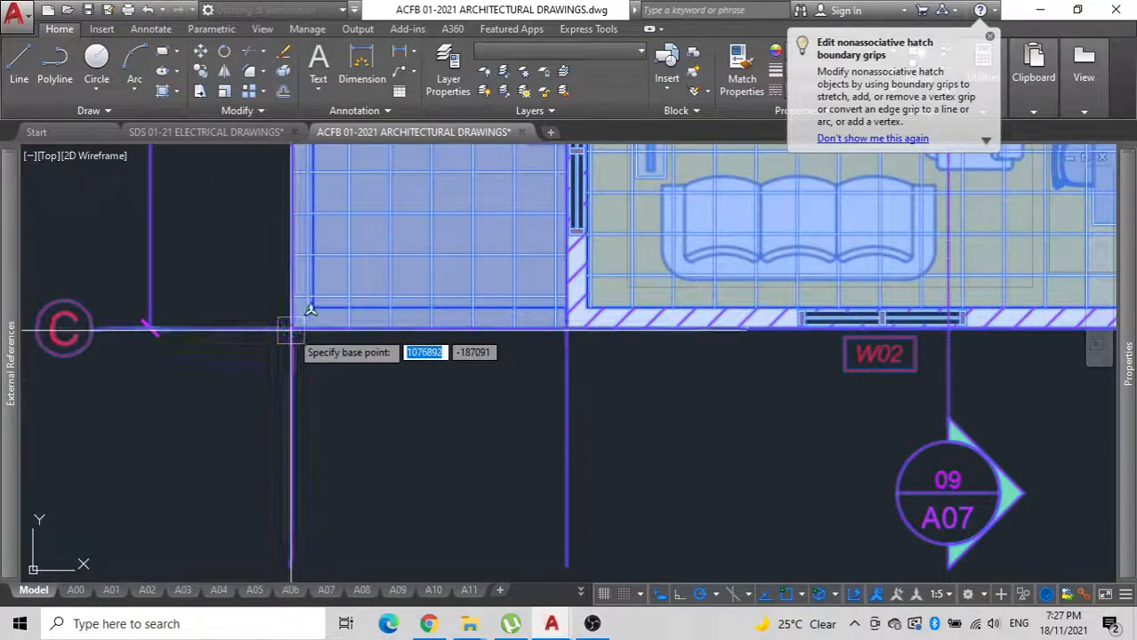
click(293, 329)
Paste the floor plan into the SDS 01-21 ELECTRICAL DRAWINGS file with its base point on the construction line intersection.
click(254, 133)
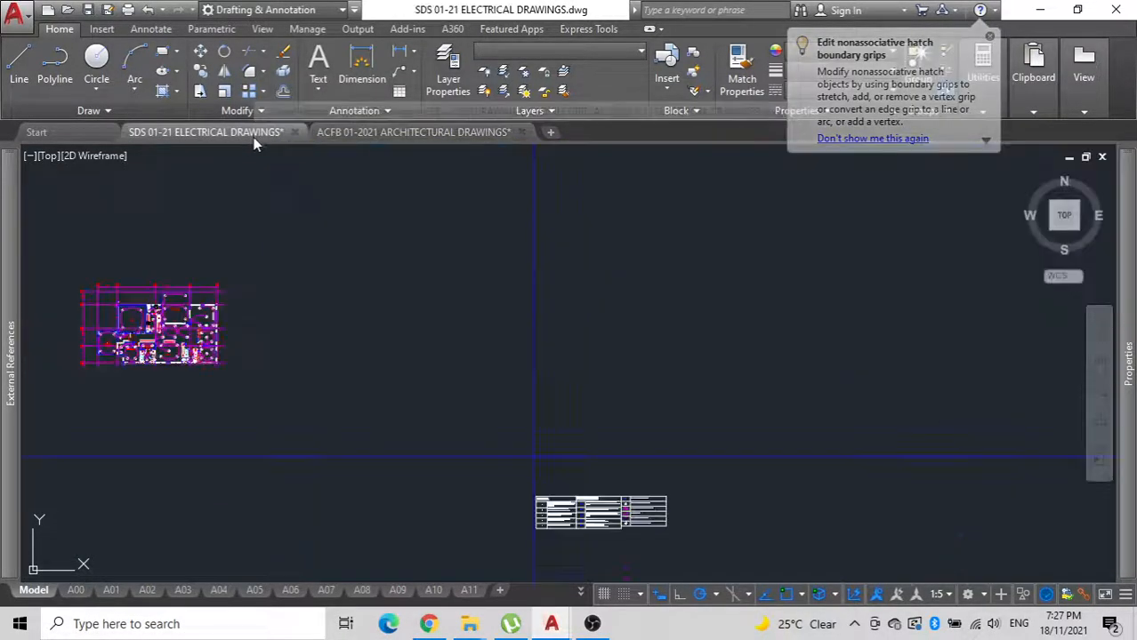
key(ctrl+v)
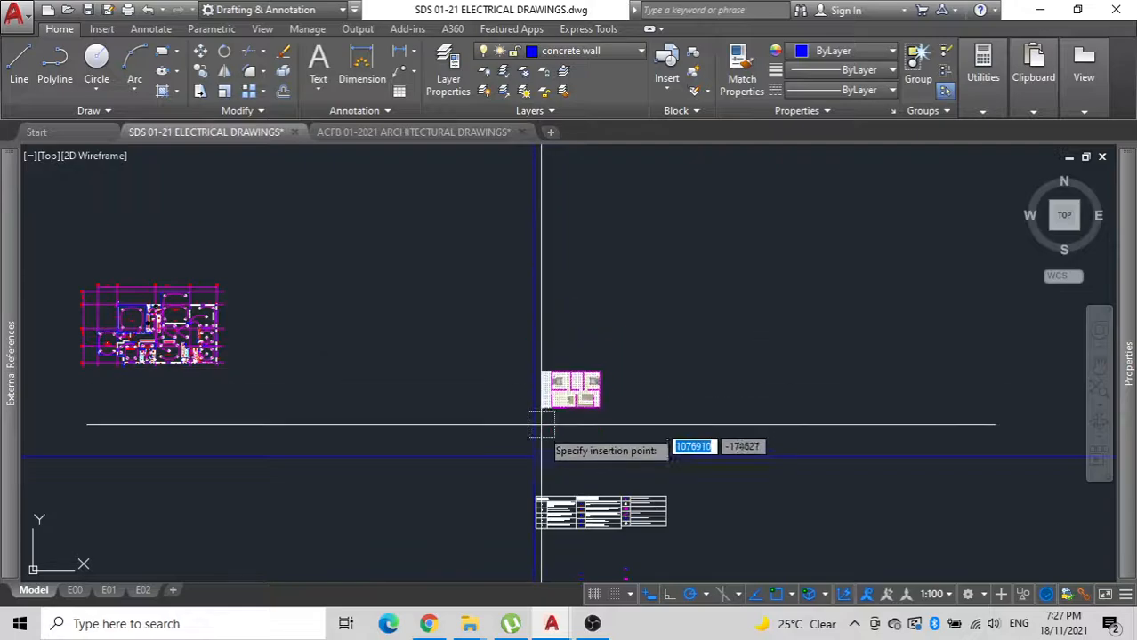
scroll(498, 424, up, 8)
scroll(480, 418, down, 10)
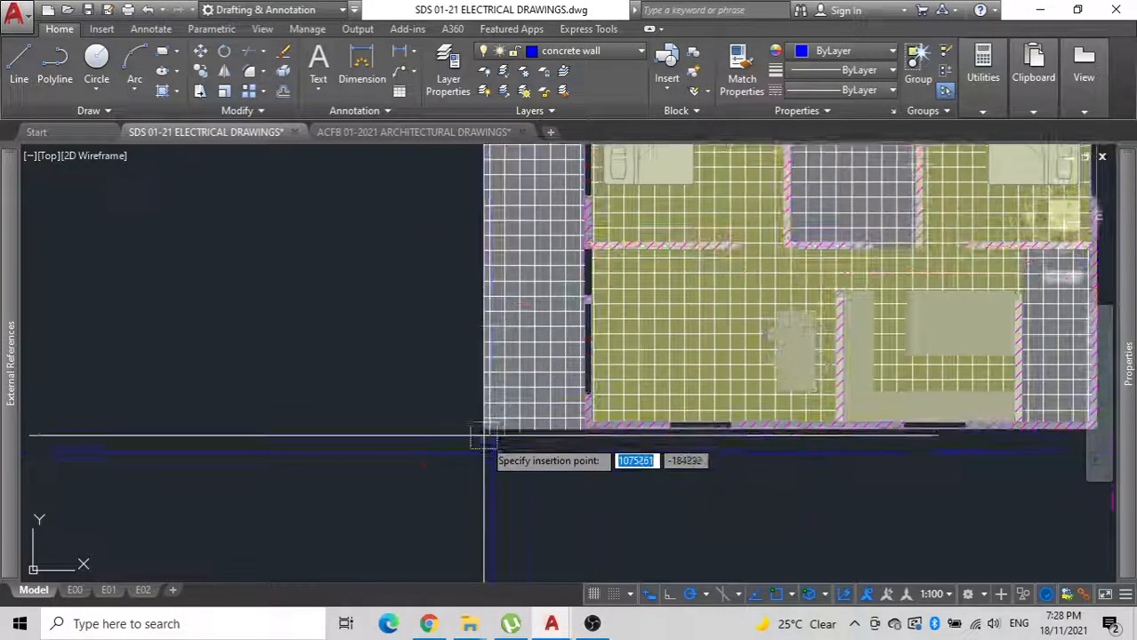
middle_drag(456, 385, 431, 391)
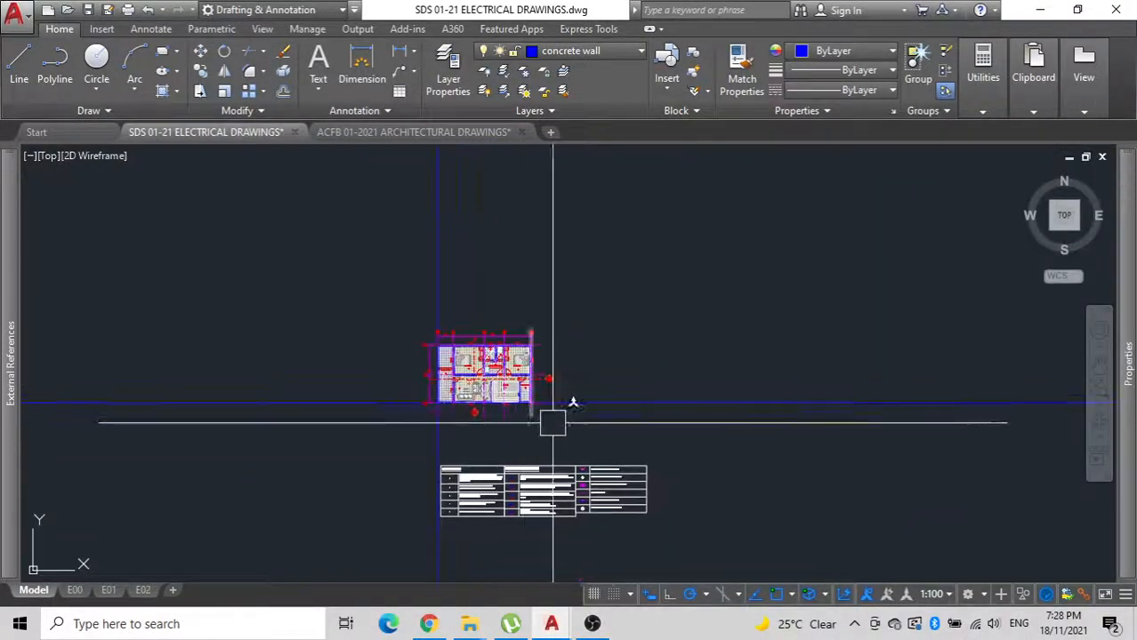
Delete the horizontal and vertical construction lines crossing the pasted floor plan.
scroll(553, 392, up, 4)
click(610, 435)
click(577, 365)
middle_drag(591, 368, 698, 461)
scroll(697, 461, down, 2)
click(497, 315)
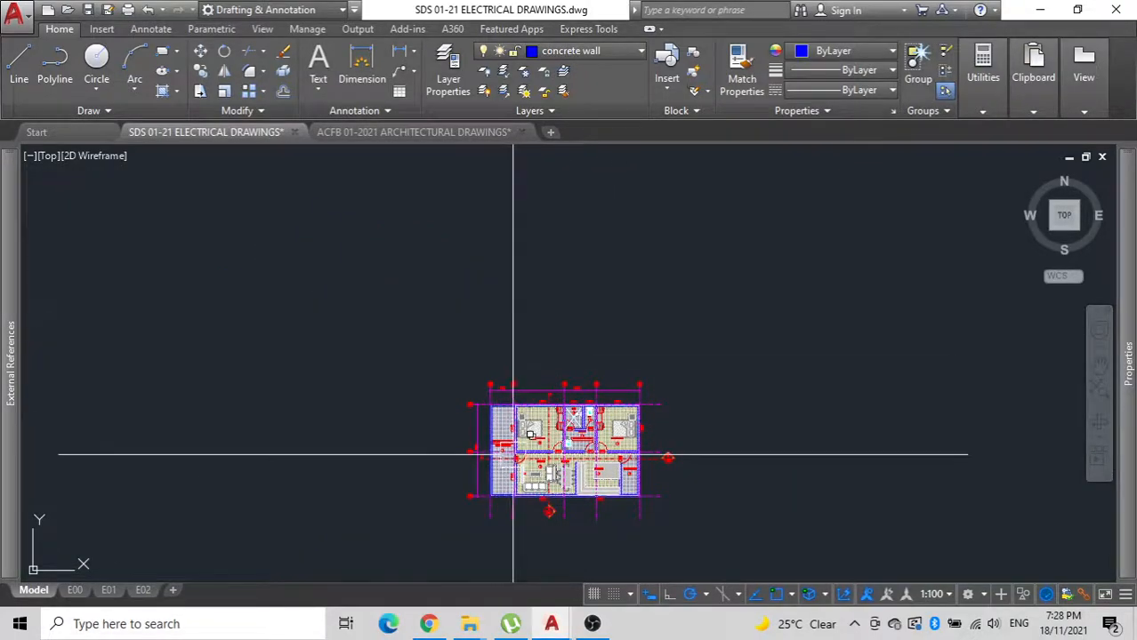
Delete the floor tile hatches from the front porch, the bedroom, lounge and kitchen area, and the rear porch.
scroll(512, 455, up, 8)
scroll(456, 444, down, 4)
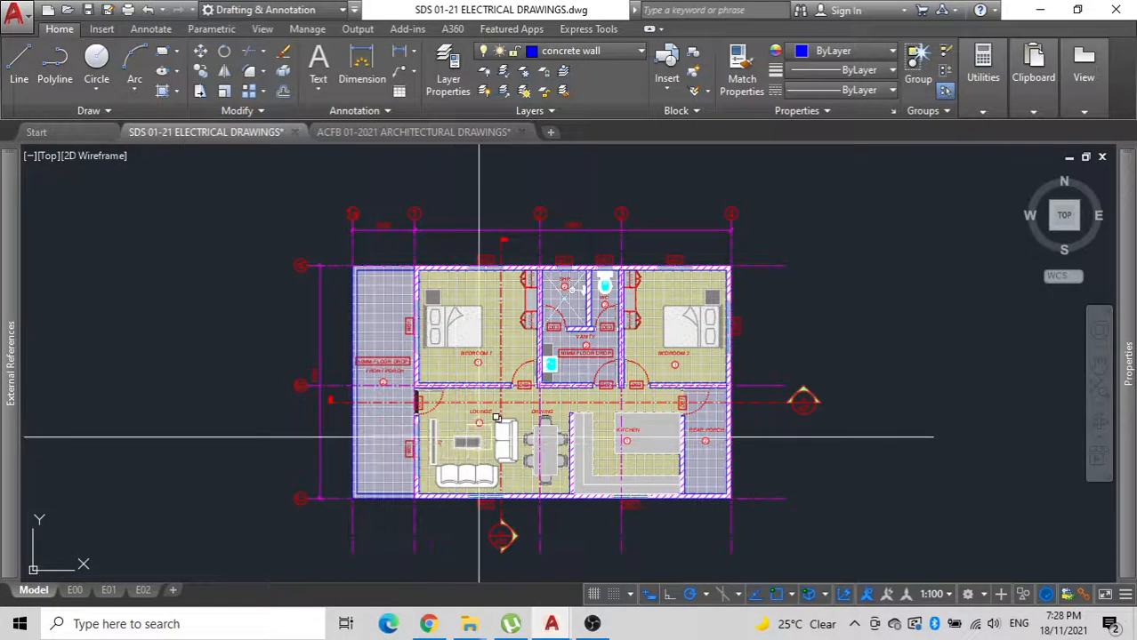
scroll(374, 447, up, 2)
click(386, 437)
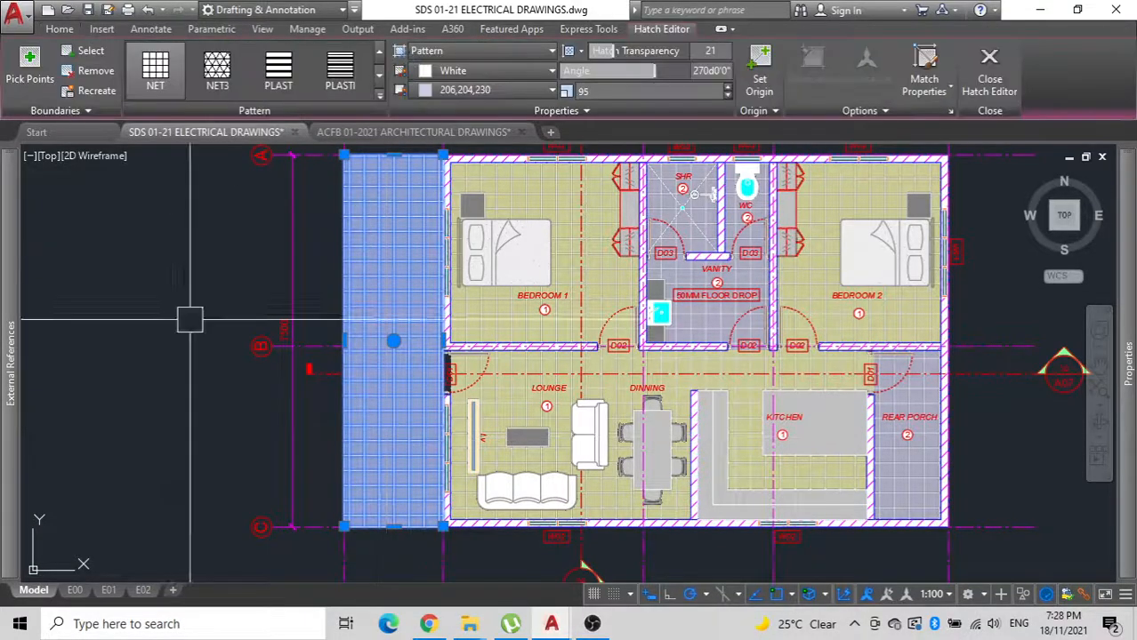
click(539, 191)
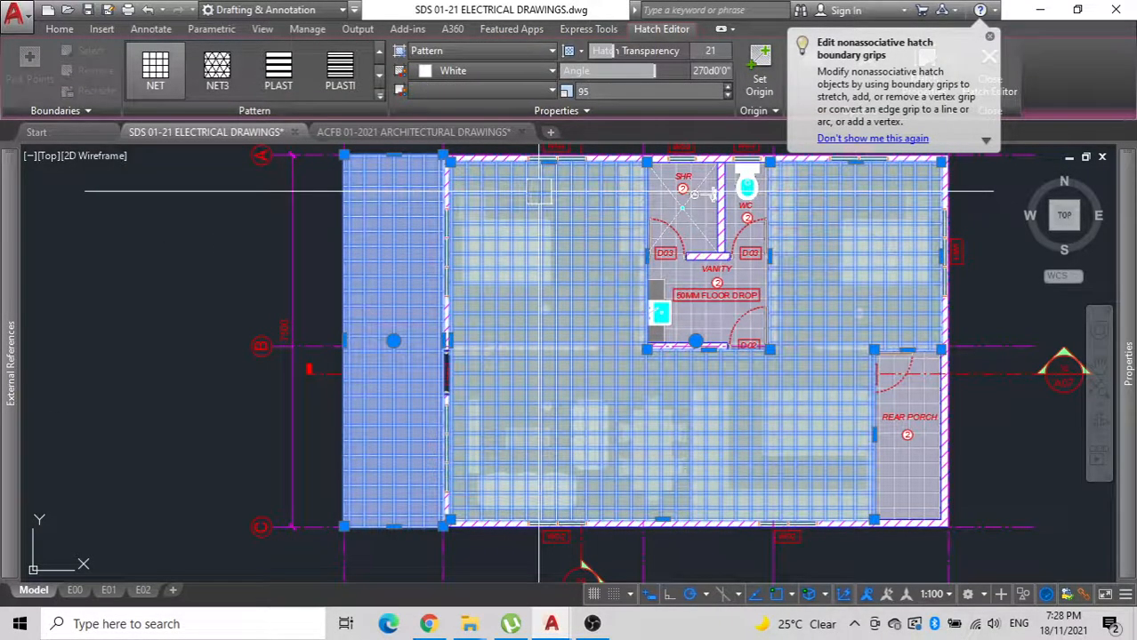
key(Delete)
click(917, 464)
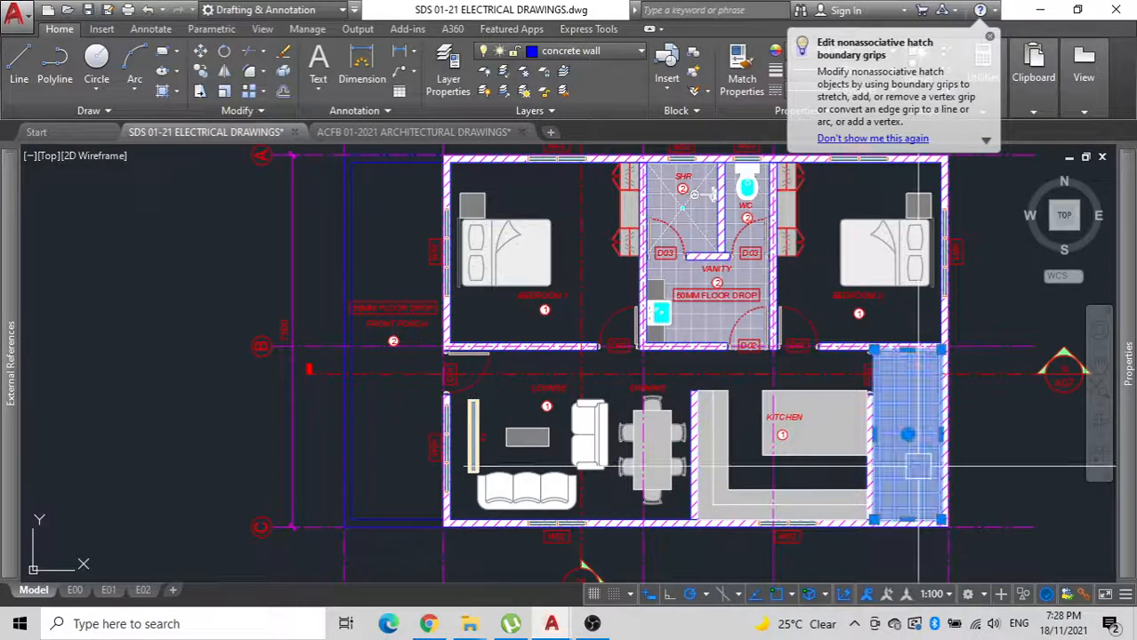
key(Delete)
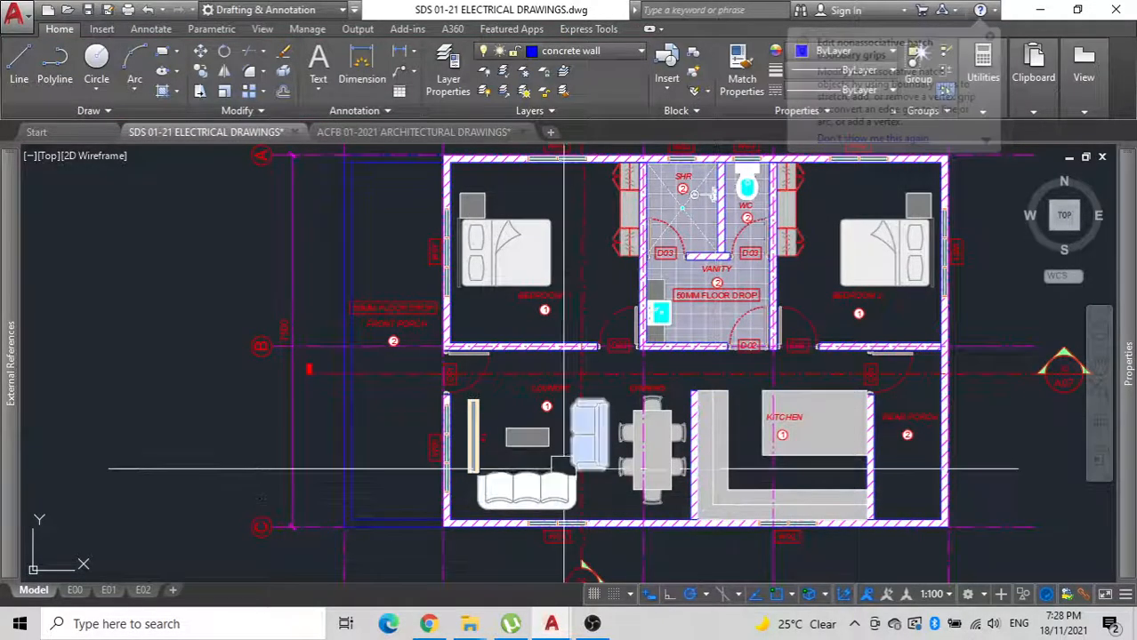
scroll(563, 469, up, 4)
click(526, 518)
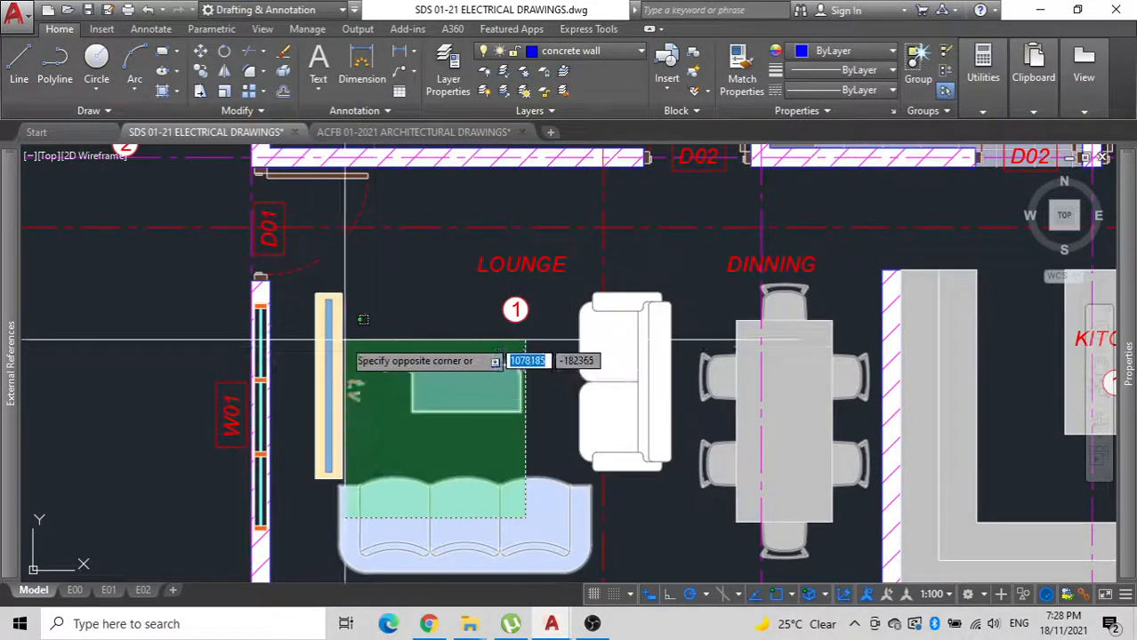
click(316, 301)
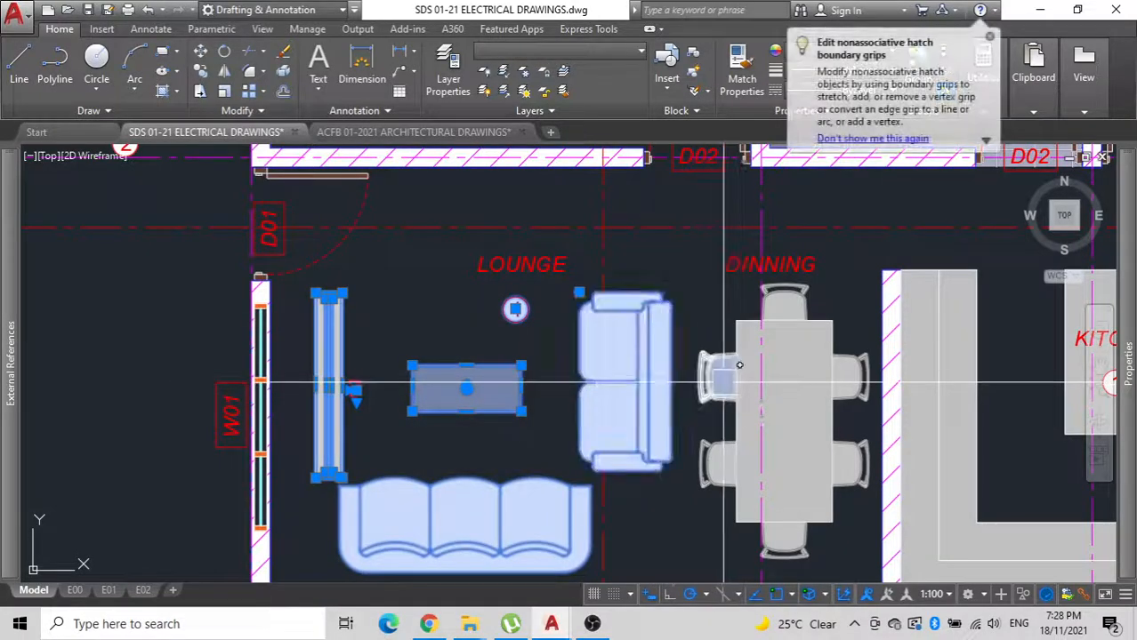
scroll(709, 384, down, 5)
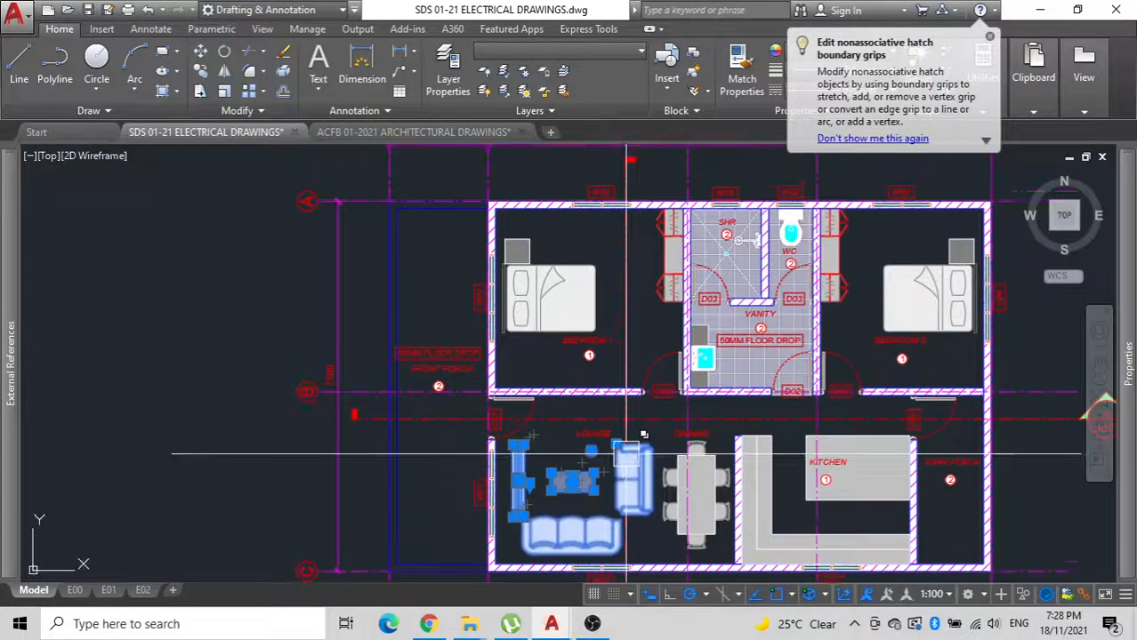
key(Escape)
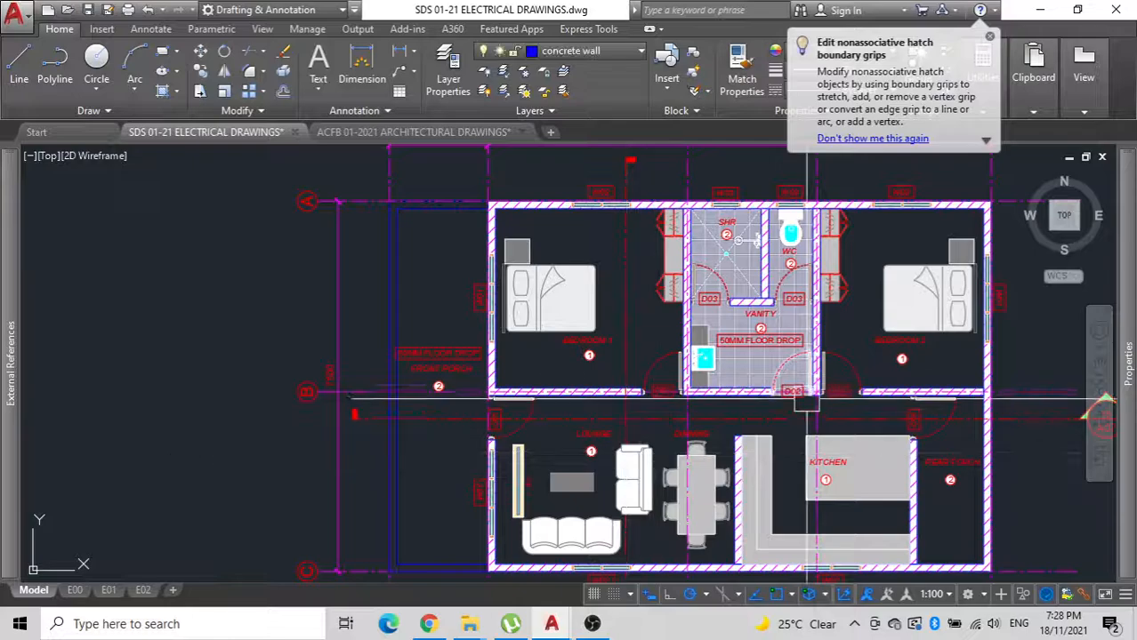
Delete the tile hatch covering the shower, WC and vanity floor.
scroll(783, 397, up, 4)
click(716, 306)
key(Delete)
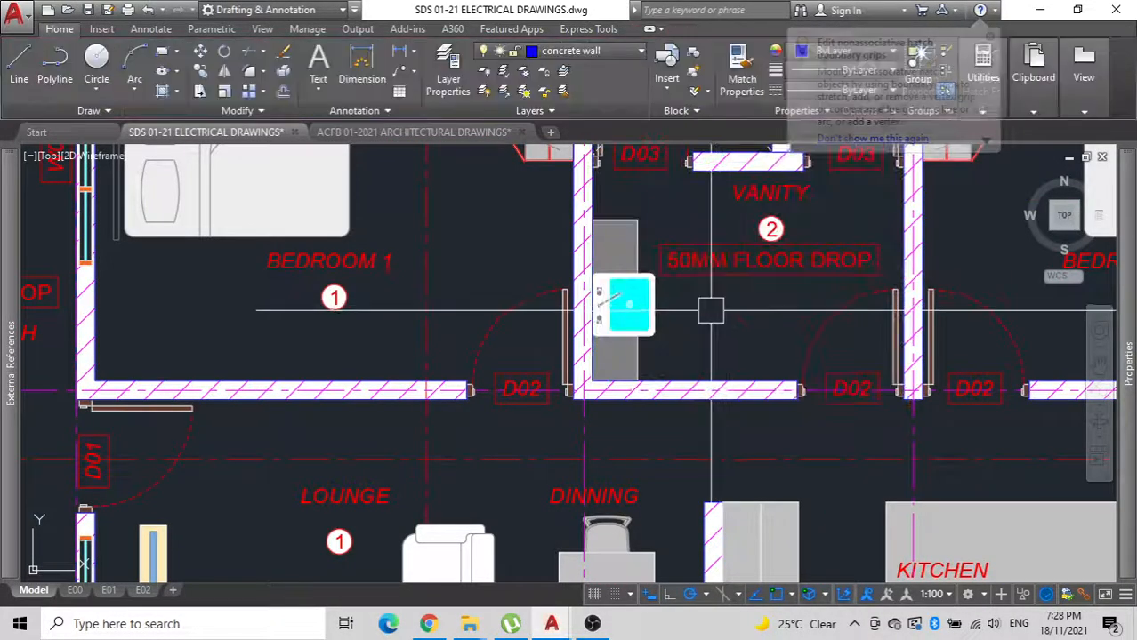
Delete the two section call-outs whose lines cross the floor plan.
scroll(711, 310, down, 5)
middle_drag(711, 310, 693, 365)
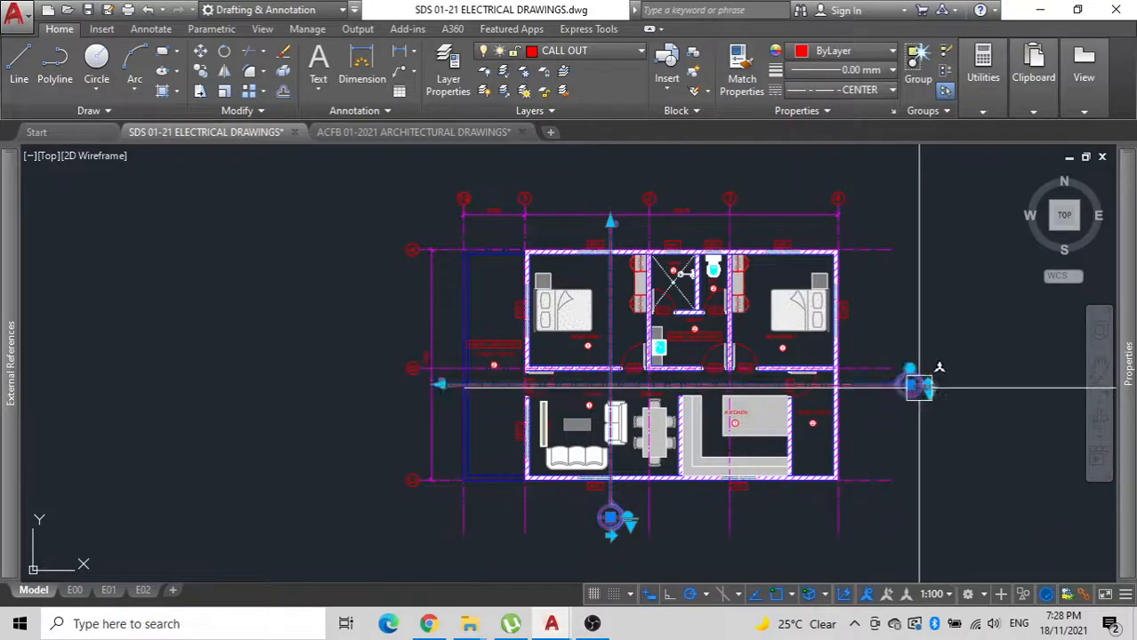
key(Escape)
Delete the circled floor finish number tags from all rooms and both porches.
scroll(770, 462, up, 4)
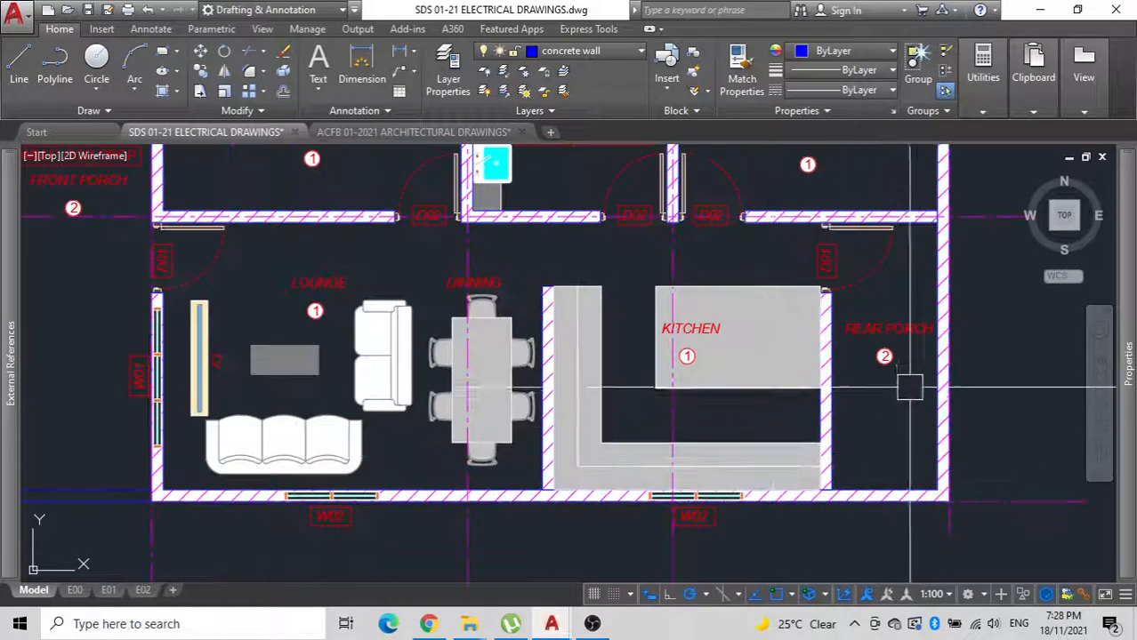
click(696, 358)
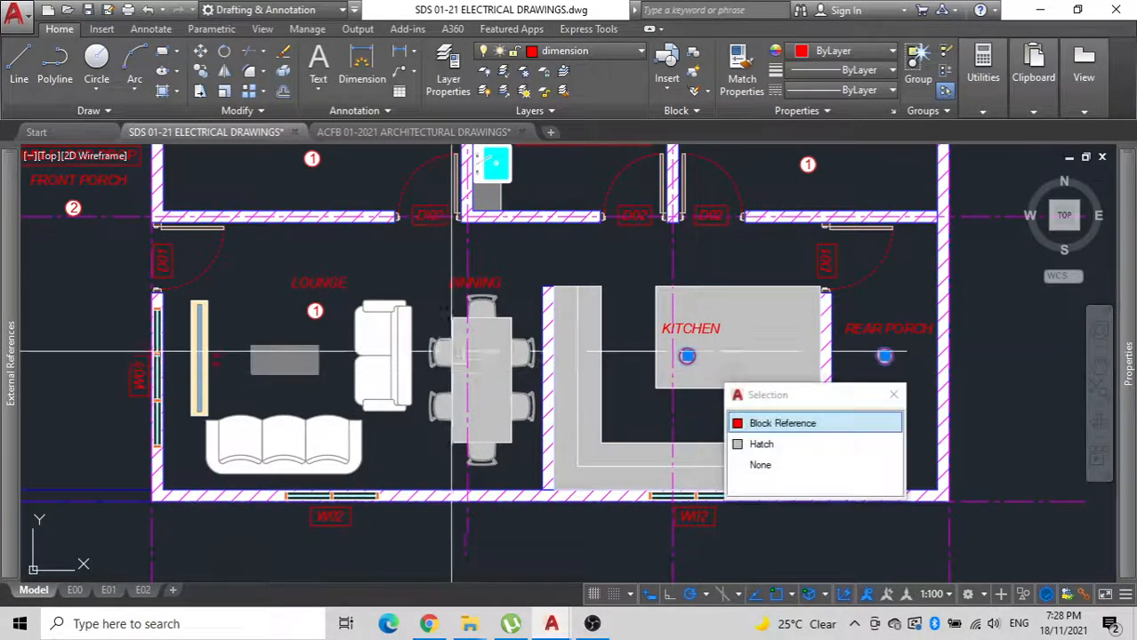
click(314, 315)
middle_drag(316, 165, 309, 342)
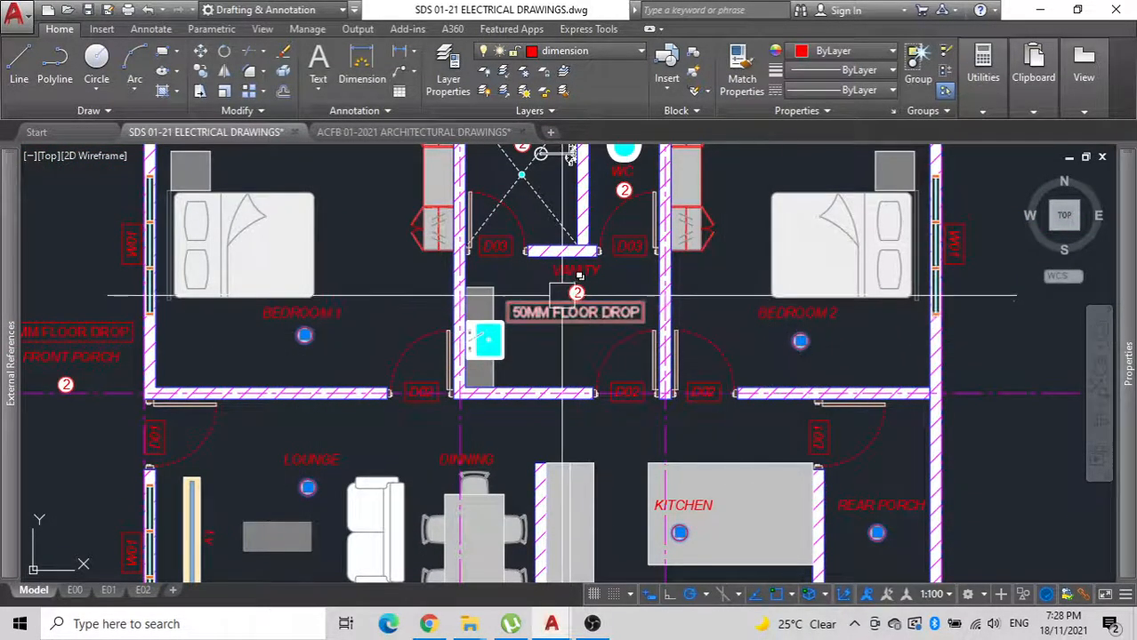
scroll(570, 285, up, 4)
scroll(591, 271, down, 5)
scroll(591, 380, up, 4)
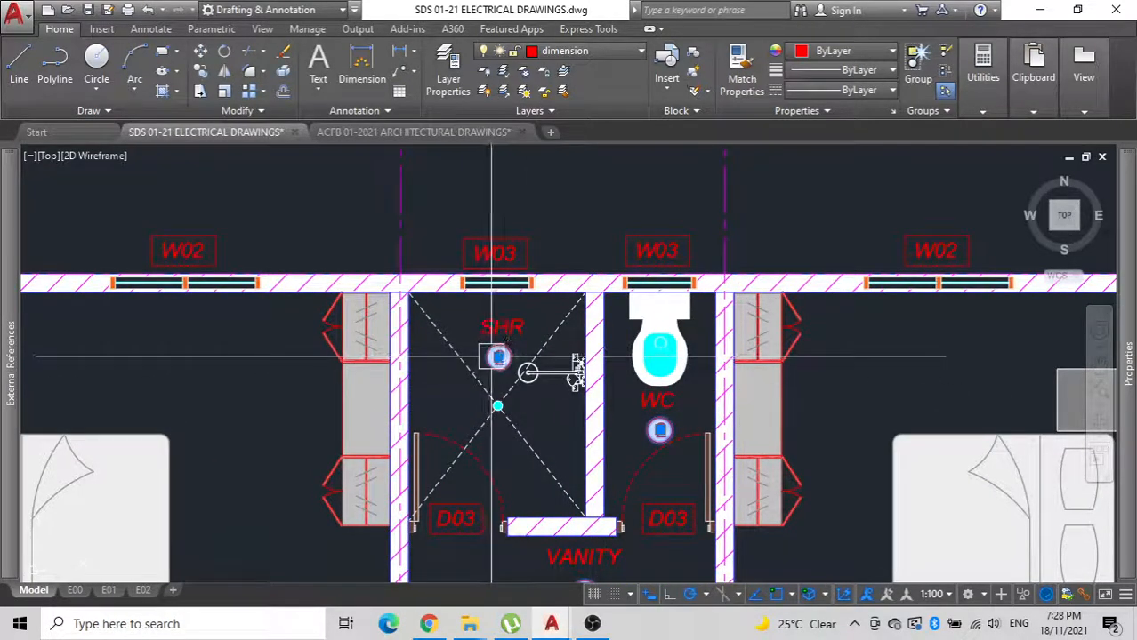
scroll(436, 426, down, 4)
middle_drag(382, 466, 503, 362)
middle_drag(478, 414, 684, 248)
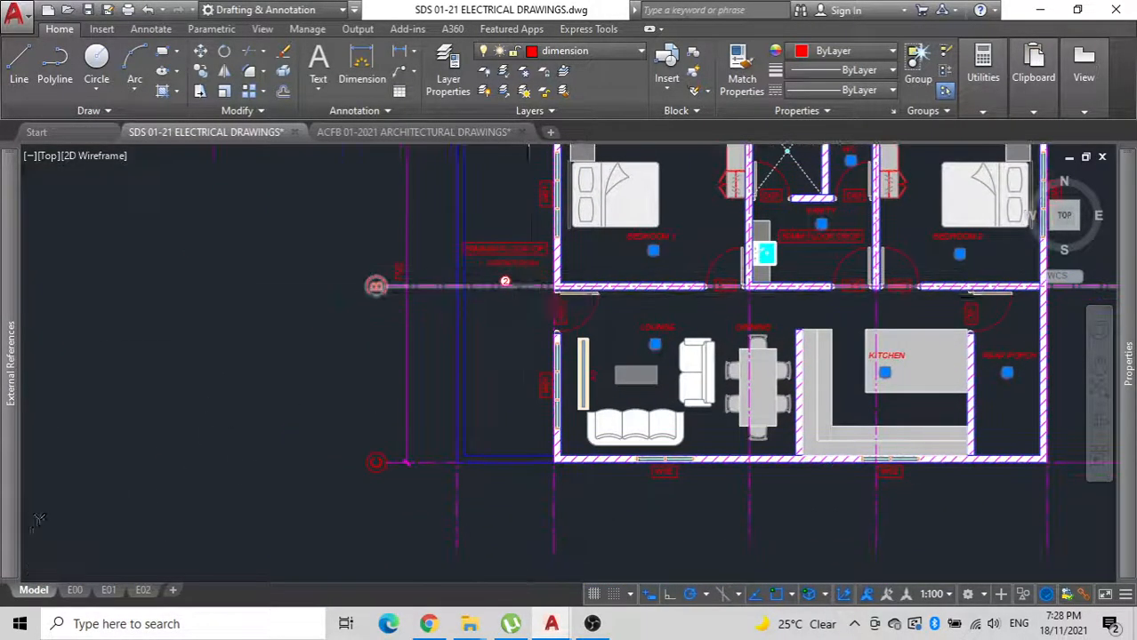
scroll(529, 290, up, 6)
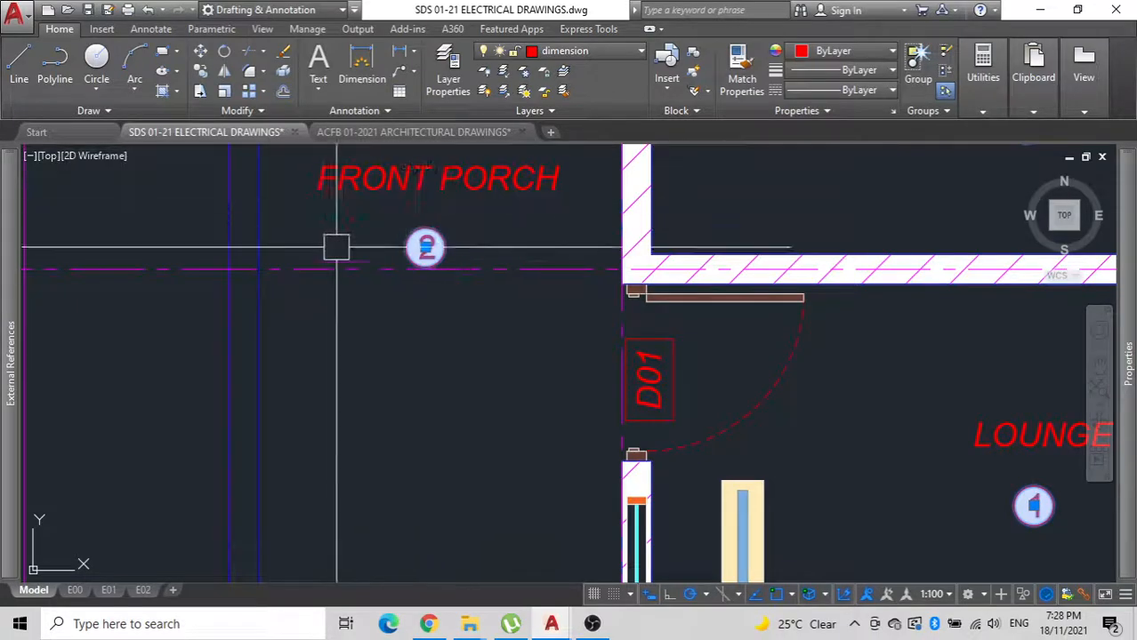
key(Delete)
Examine the properties of the BEDROOM 1 room label, including its layer and background mask setting.
scroll(480, 253, down, 6)
middle_drag(480, 254, 503, 425)
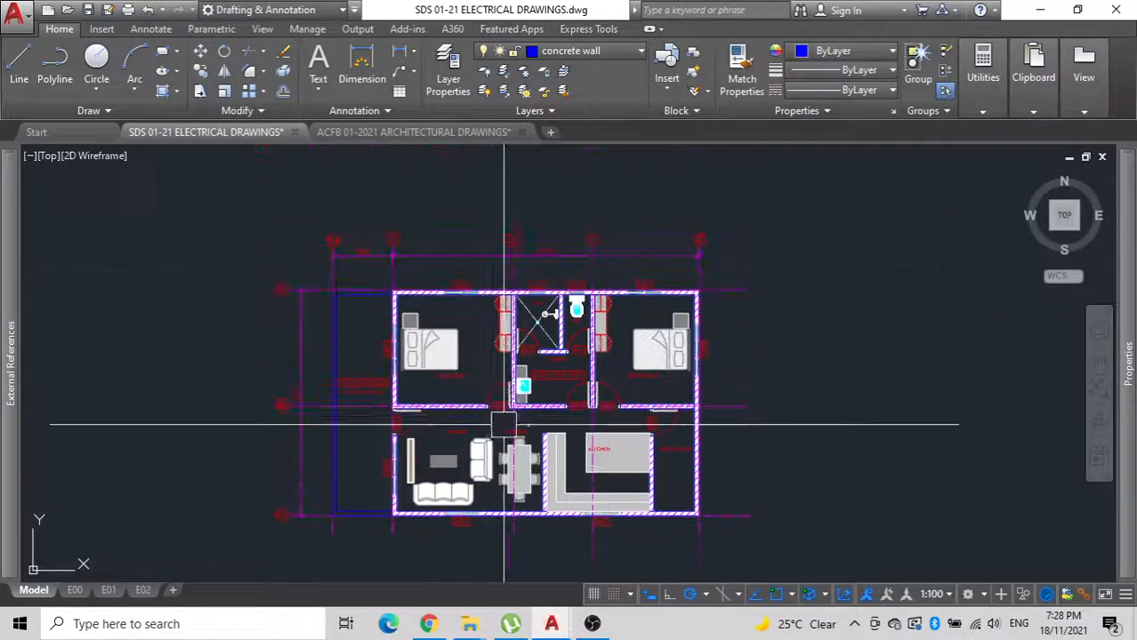
scroll(609, 380, up, 6)
scroll(658, 373, down, 6)
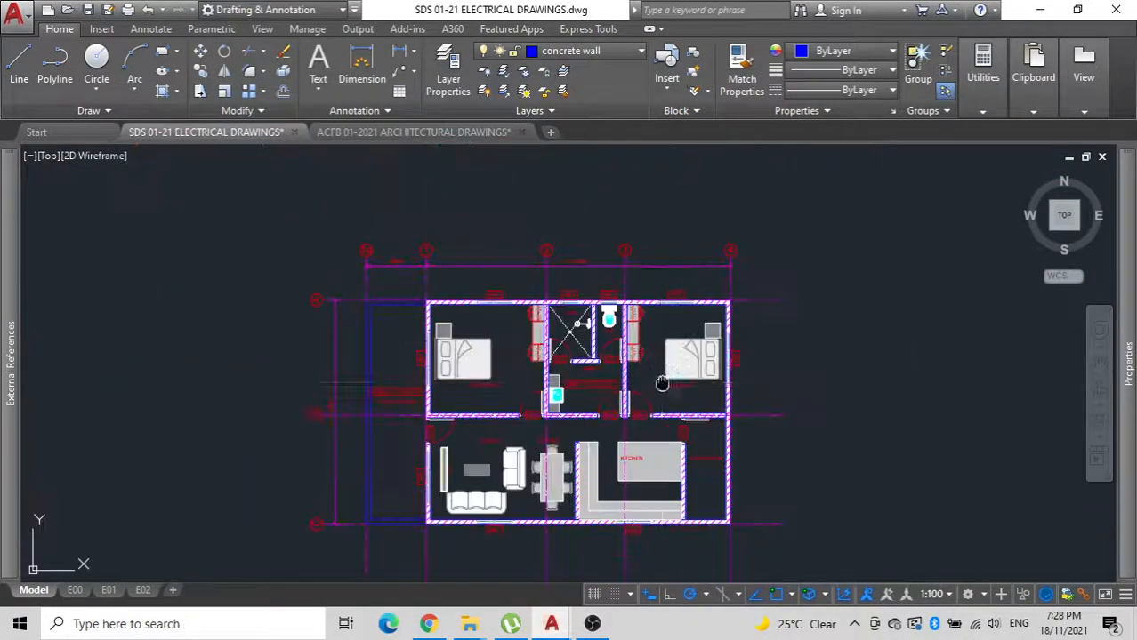
middle_drag(462, 351, 515, 353)
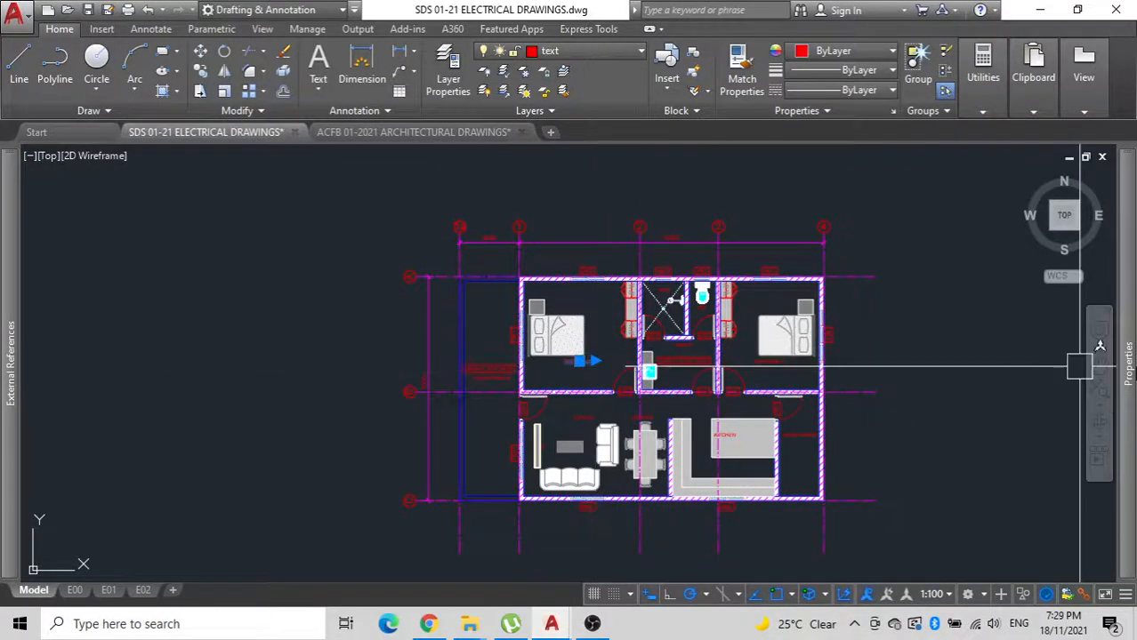
mouse_move(1128, 376)
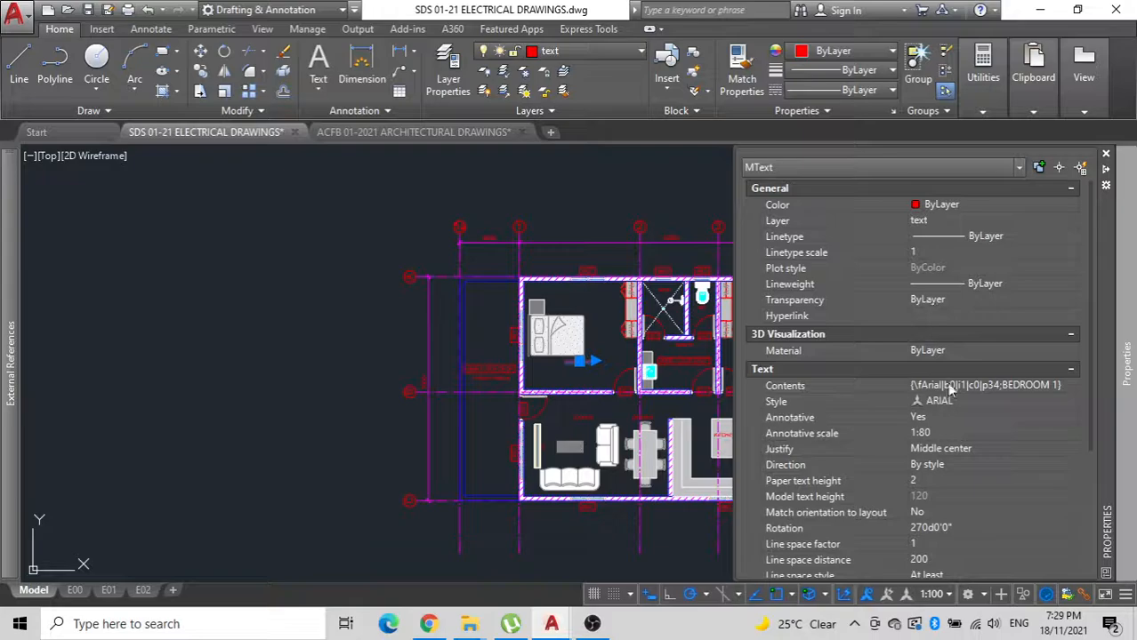
scroll(947, 390, down, 4)
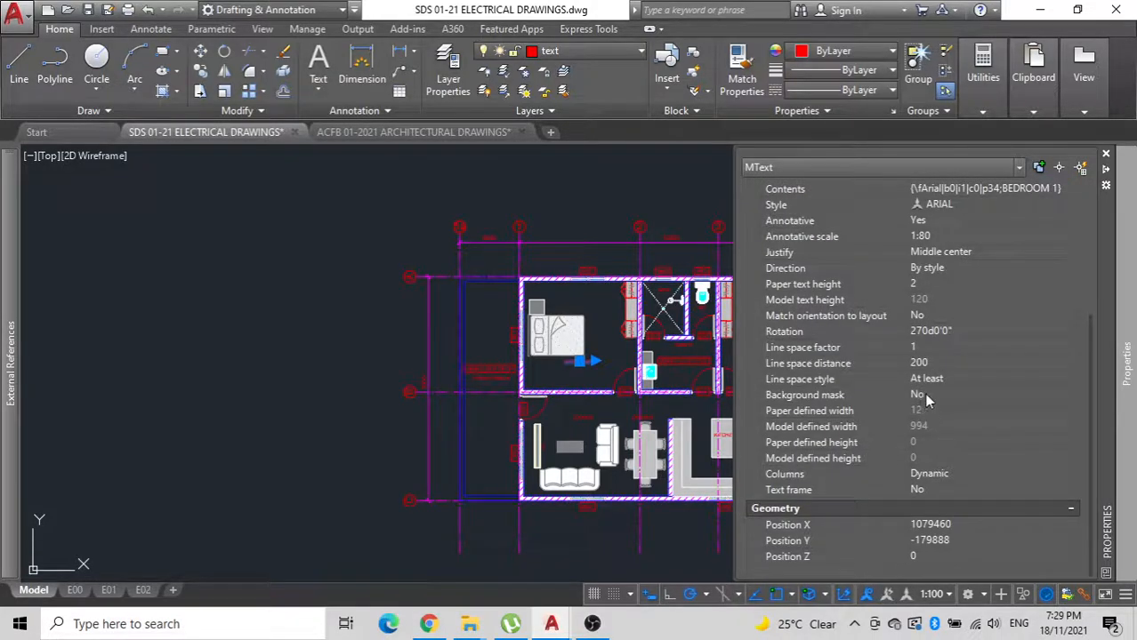
middle_drag(299, 342, 219, 354)
key(Escape)
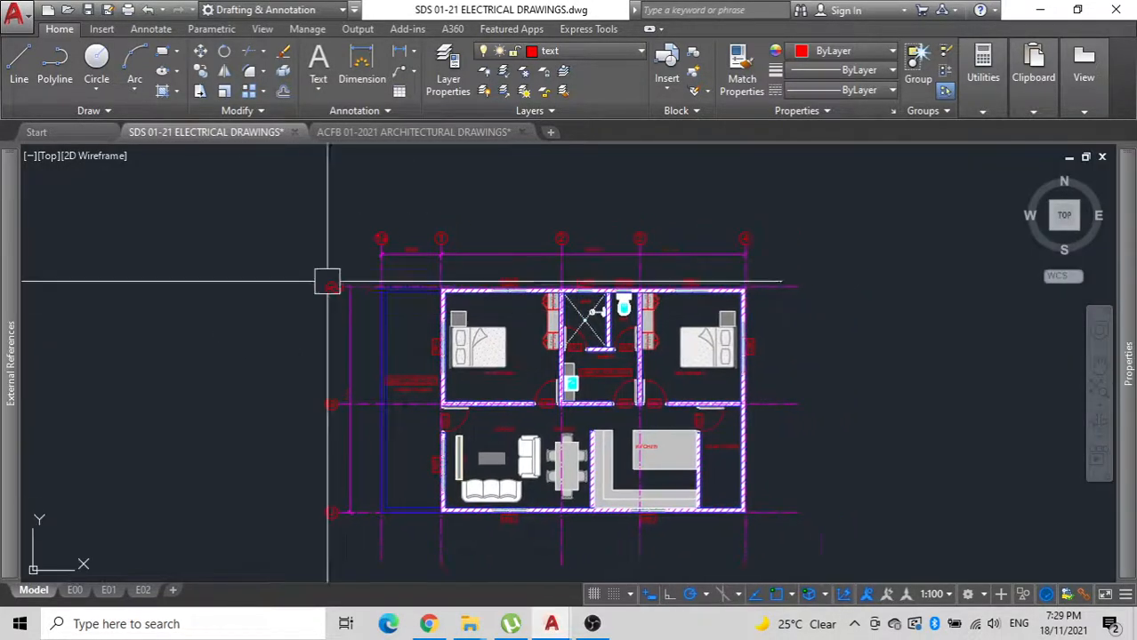
Turn off the text layer to hide the room labels and the door and window tags.
click(634, 54)
scroll(569, 487, down, 3)
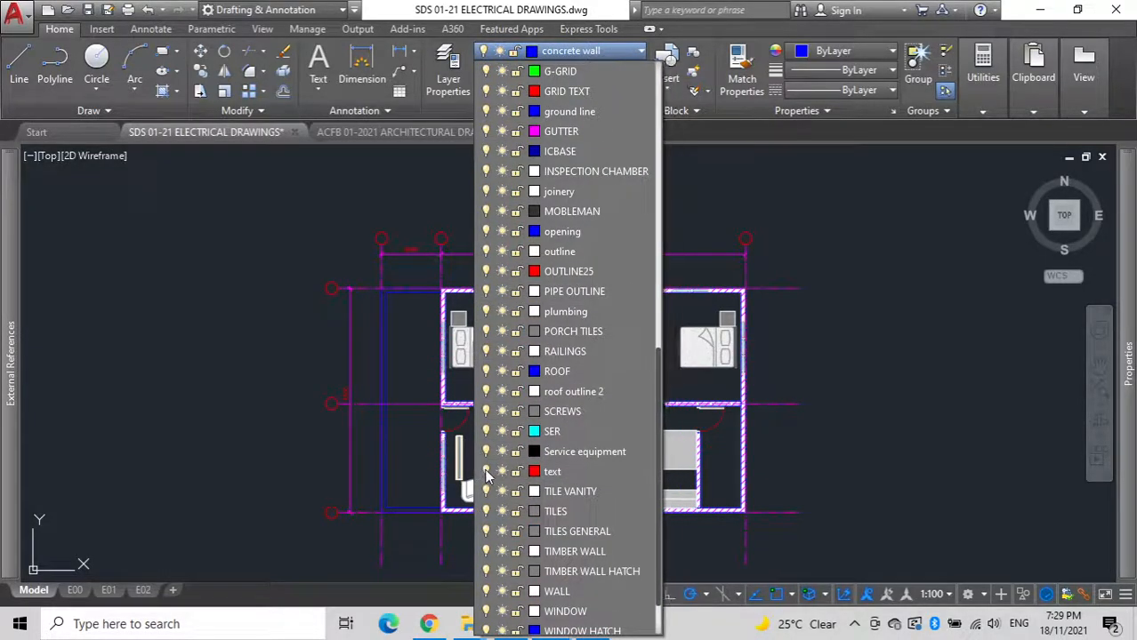
click(285, 430)
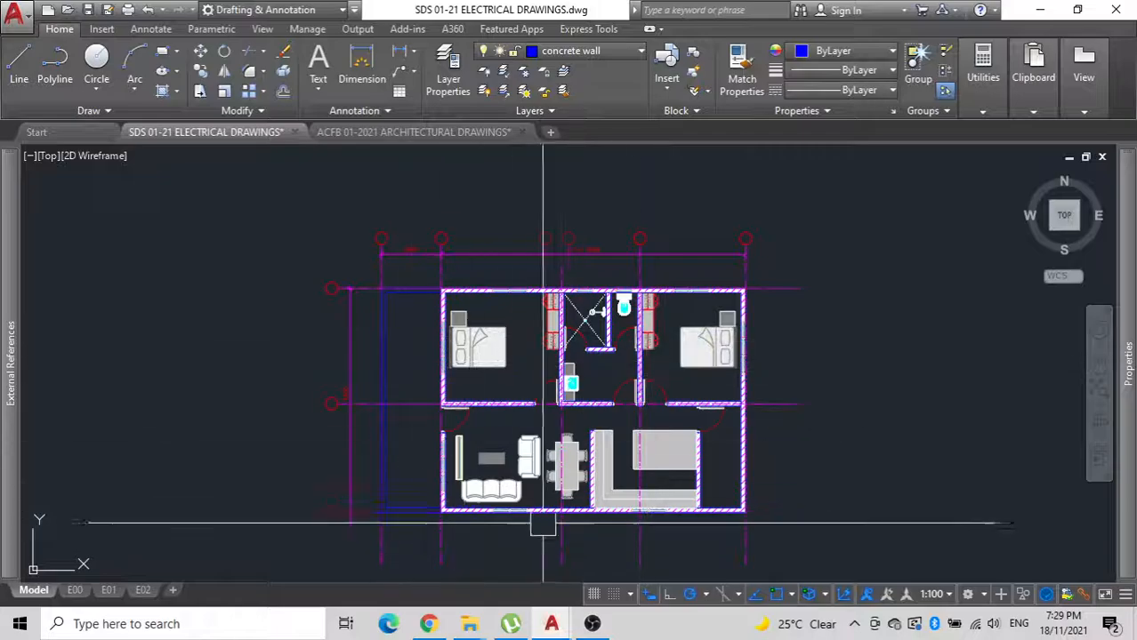
Draw a rectangle over Bedroom 1 from its upper-left inner wall corner to the door frame at the lower right.
scroll(542, 498, up, 5)
scroll(538, 427, down, 3)
scroll(533, 349, up, 2)
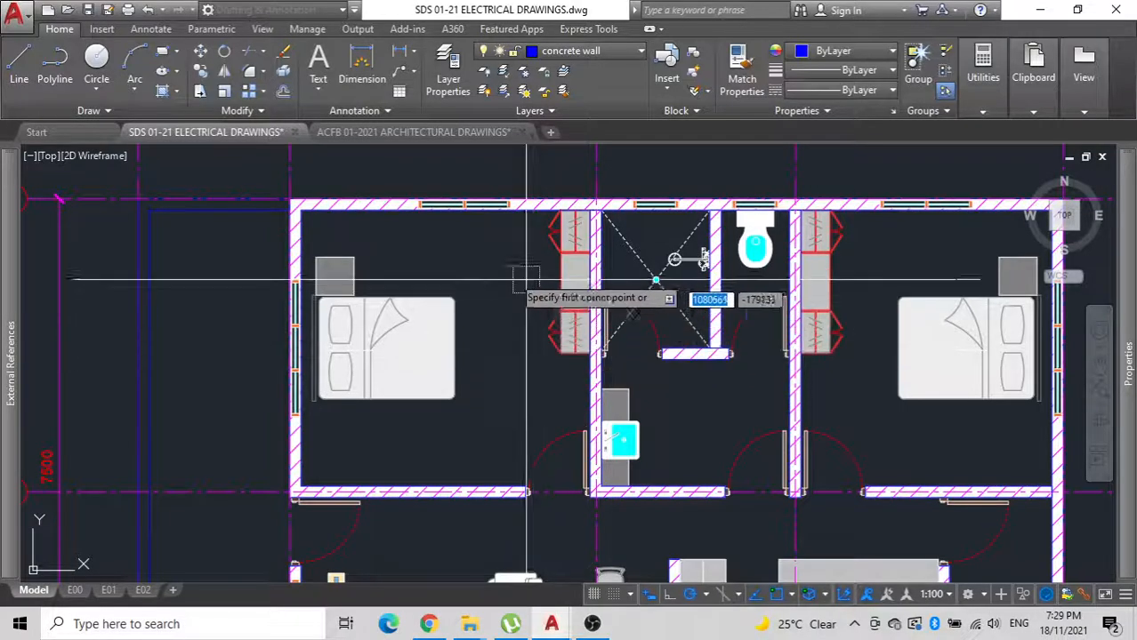
click(300, 208)
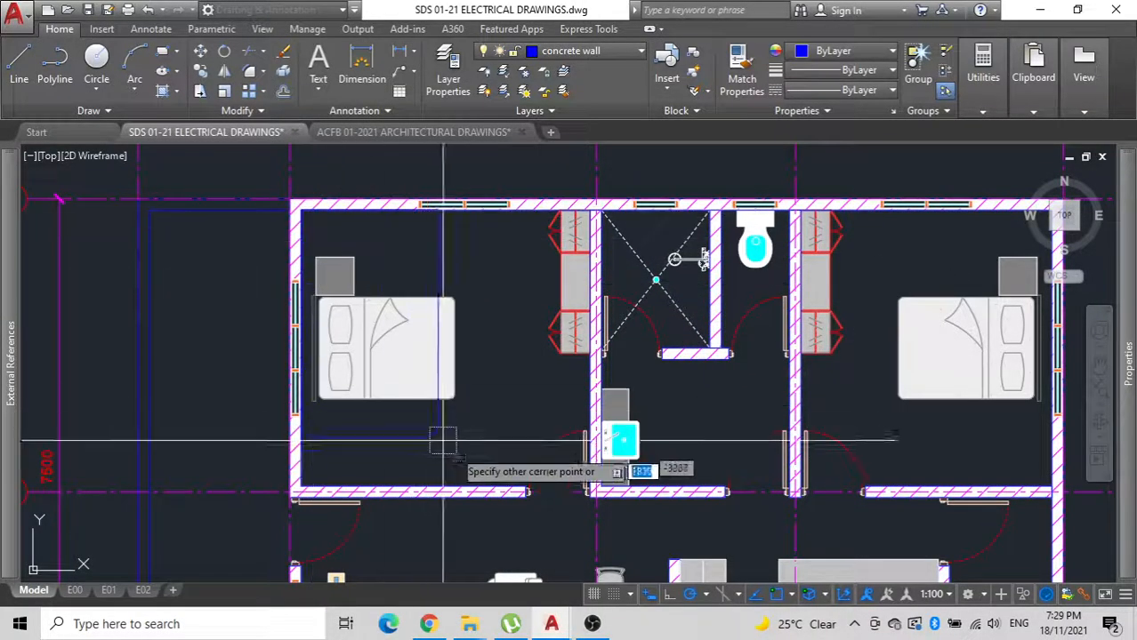
scroll(539, 491, up, 5)
click(751, 490)
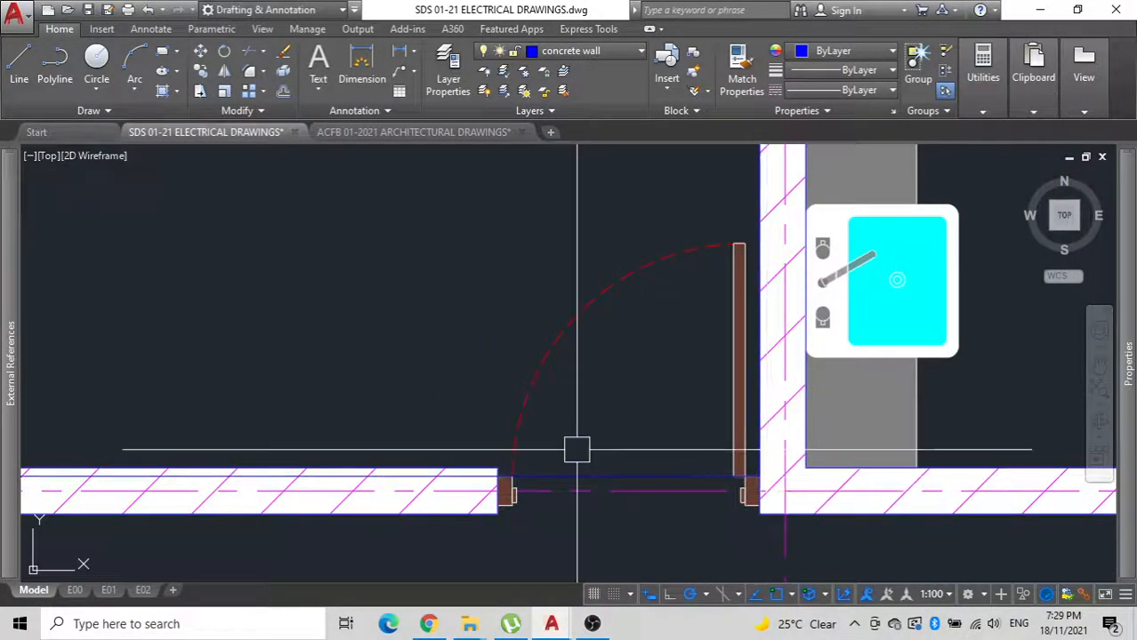
Stretch the lower edge of the Bedroom 1 rectangle up to the inner face of the bottom wall.
scroll(578, 449, down, 4)
scroll(594, 480, up, 4)
click(644, 524)
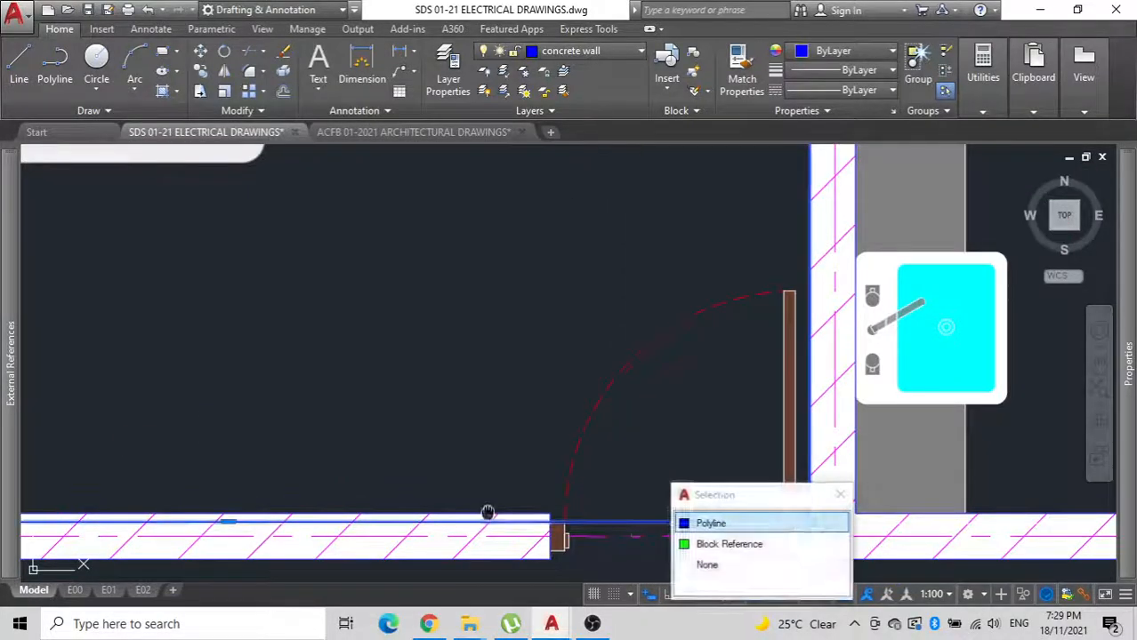
middle_drag(184, 520, 584, 391)
click(629, 387)
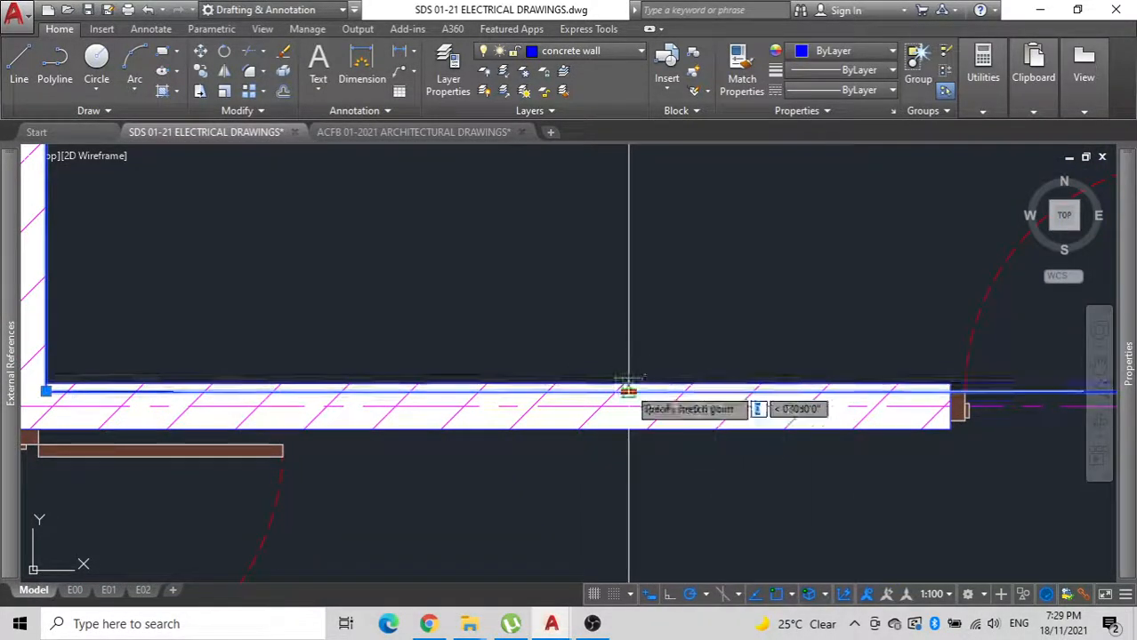
click(629, 384)
Offset the Bedroom 1 rectangle inward from the walls.
scroll(628, 383, down, 5)
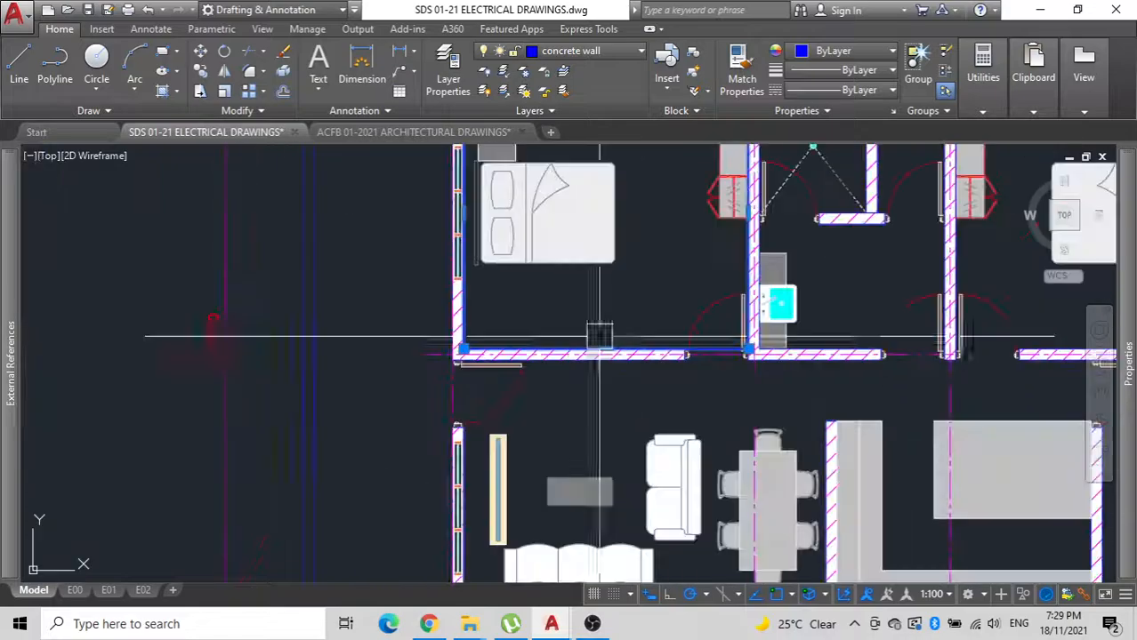
scroll(594, 393, up, 1)
scroll(537, 400, up, 3)
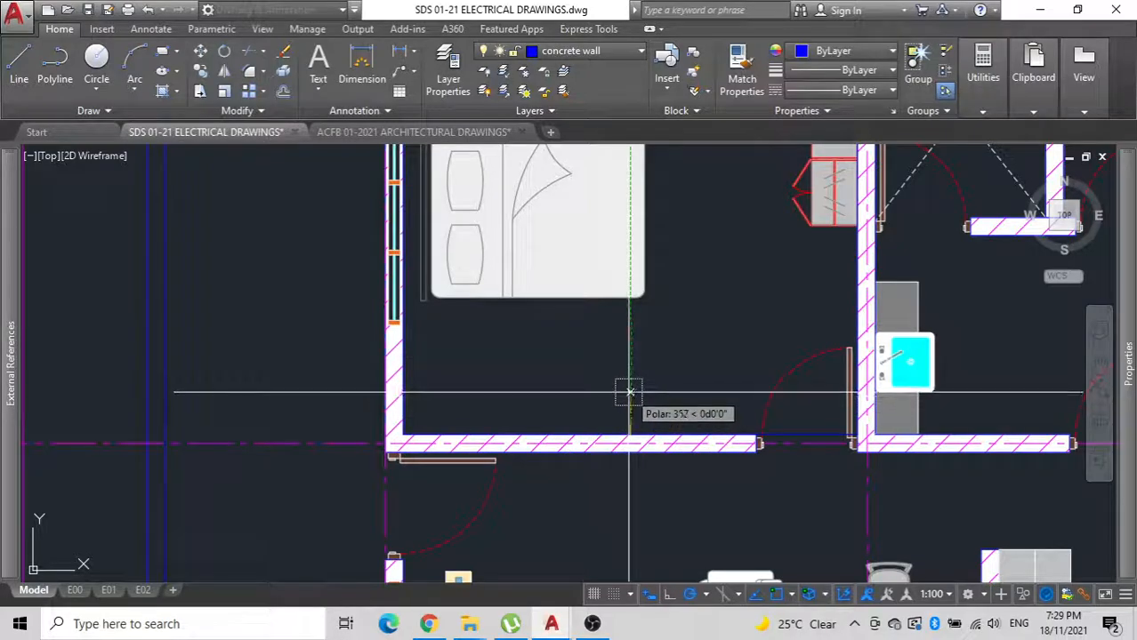
click(806, 423)
click(794, 422)
click(776, 363)
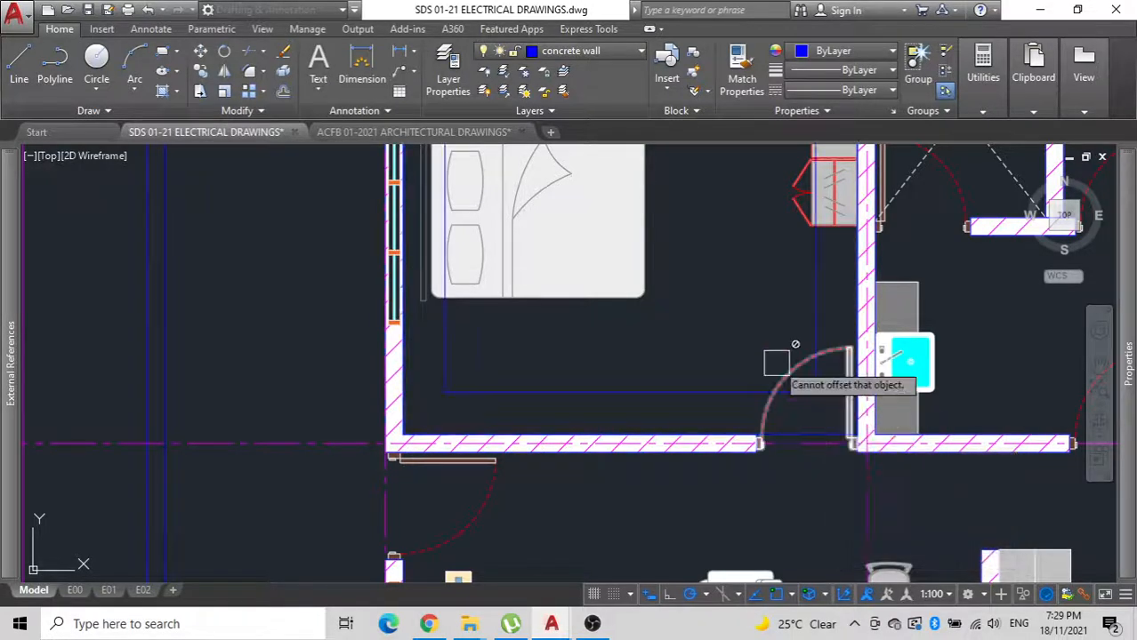
Offset the inner Bedroom 1 rectangle inward once more by the same distance.
scroll(582, 392, down, 3)
scroll(544, 448, up, 3)
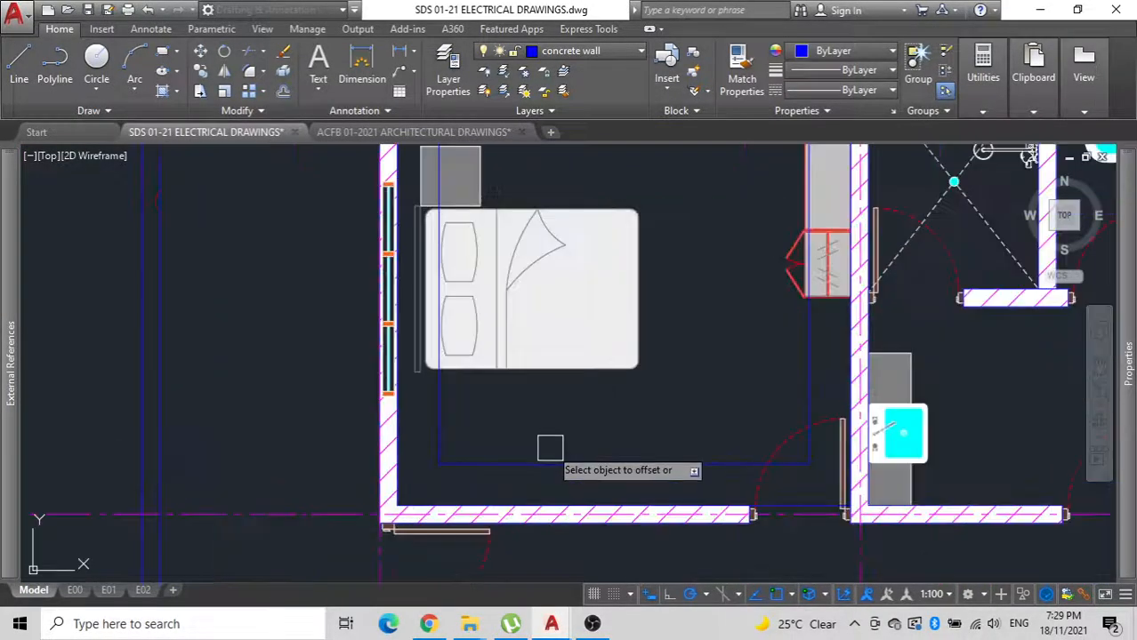
click(595, 459)
click(604, 397)
key(Escape)
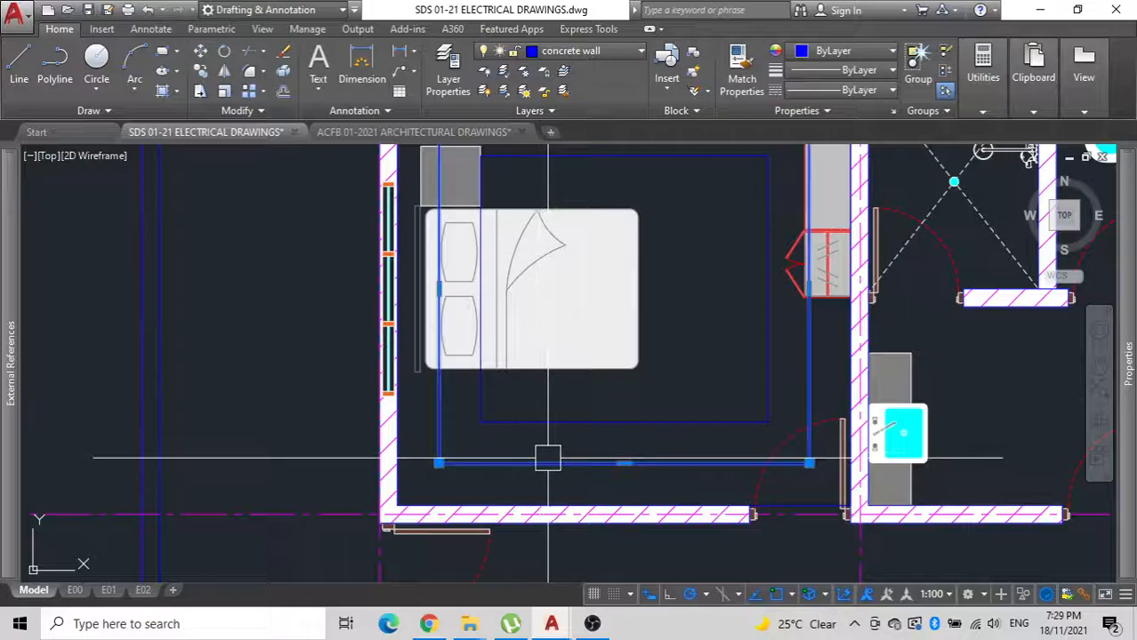
Delete the two outer guide rectangles in Bedroom 1, keeping only the innermost one.
click(610, 470)
key(Delete)
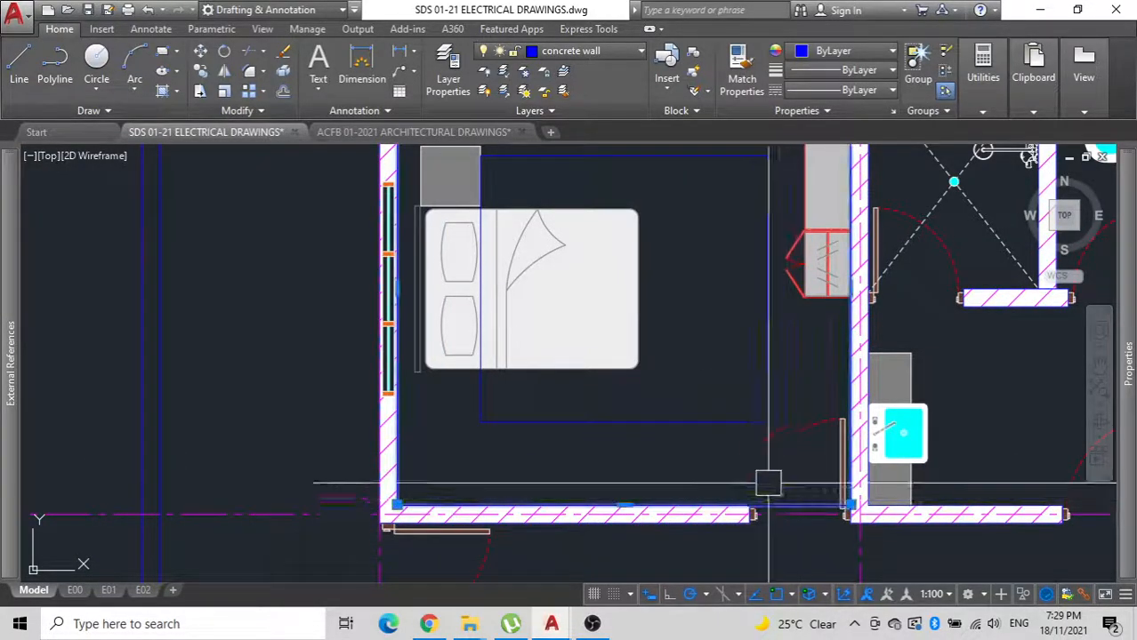
scroll(747, 466, down, 2)
middle_drag(745, 466, 643, 465)
scroll(584, 397, up, 4)
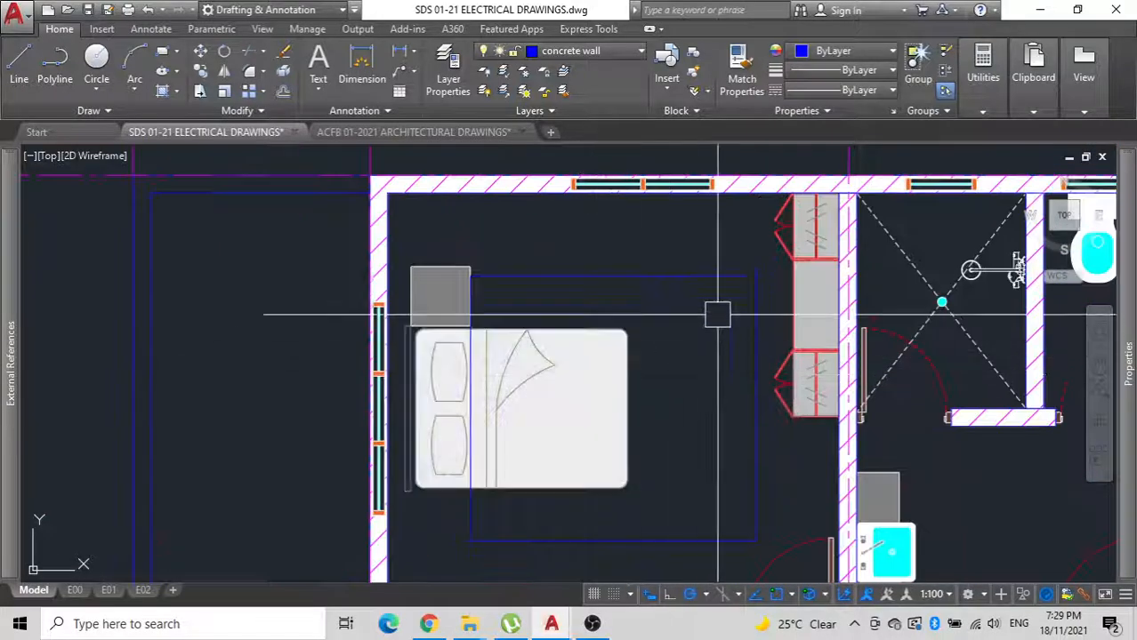
Copy a square downlight symbol from the larger reference floor plan to the upper-right area of the Bedroom 1 guide rectangle.
scroll(522, 418, down, 4)
scroll(561, 480, down, 8)
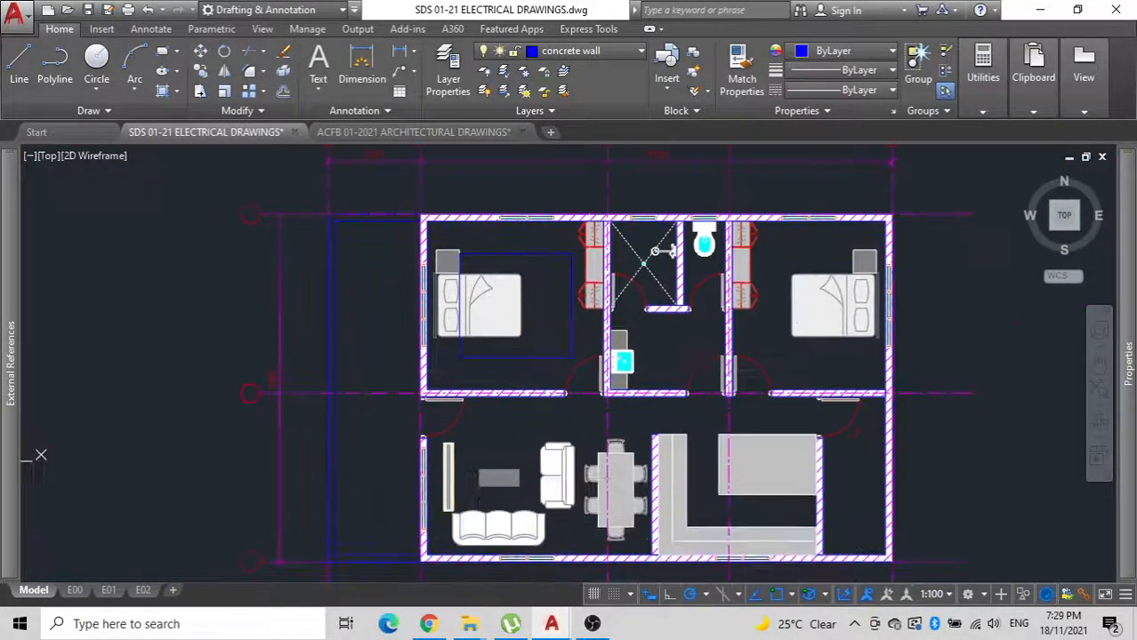
scroll(501, 327, up, 10)
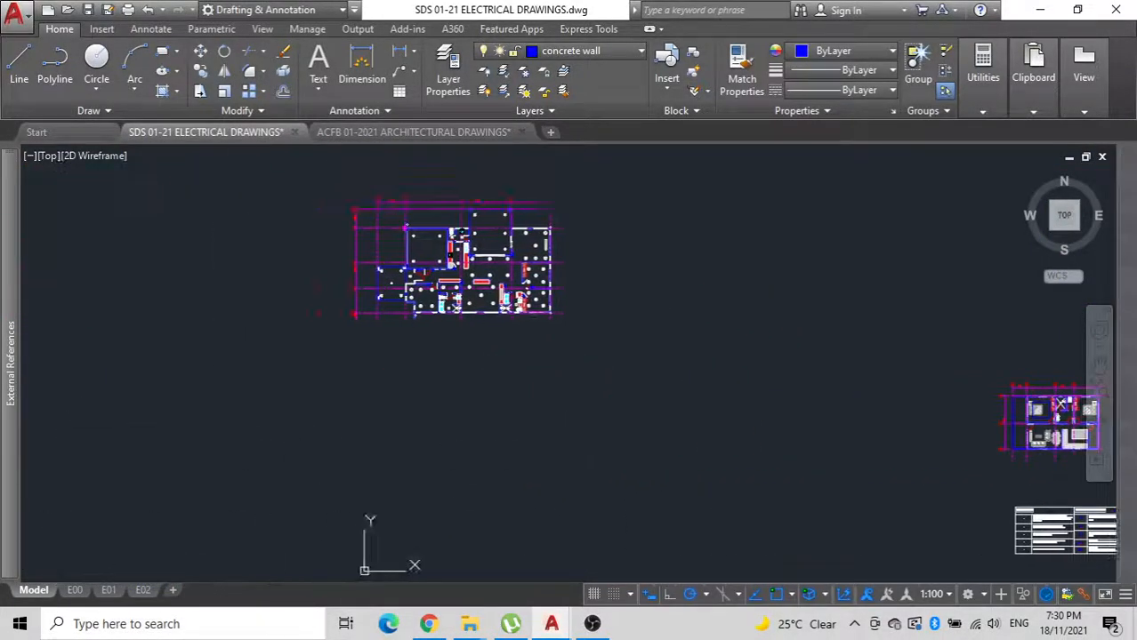
scroll(502, 327, down, 2)
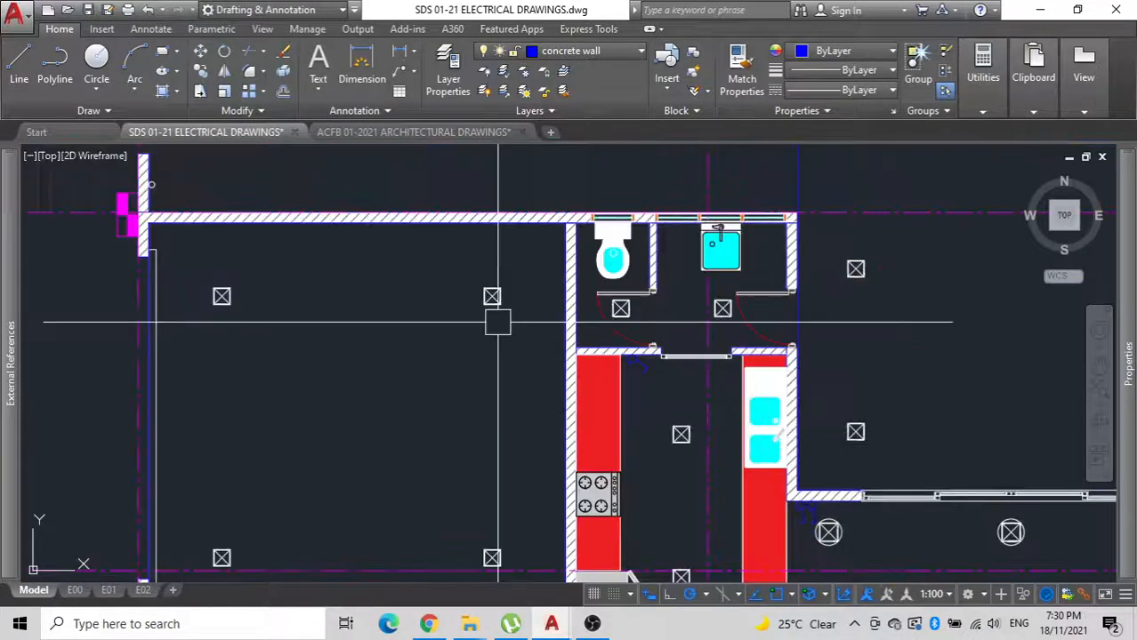
click(492, 297)
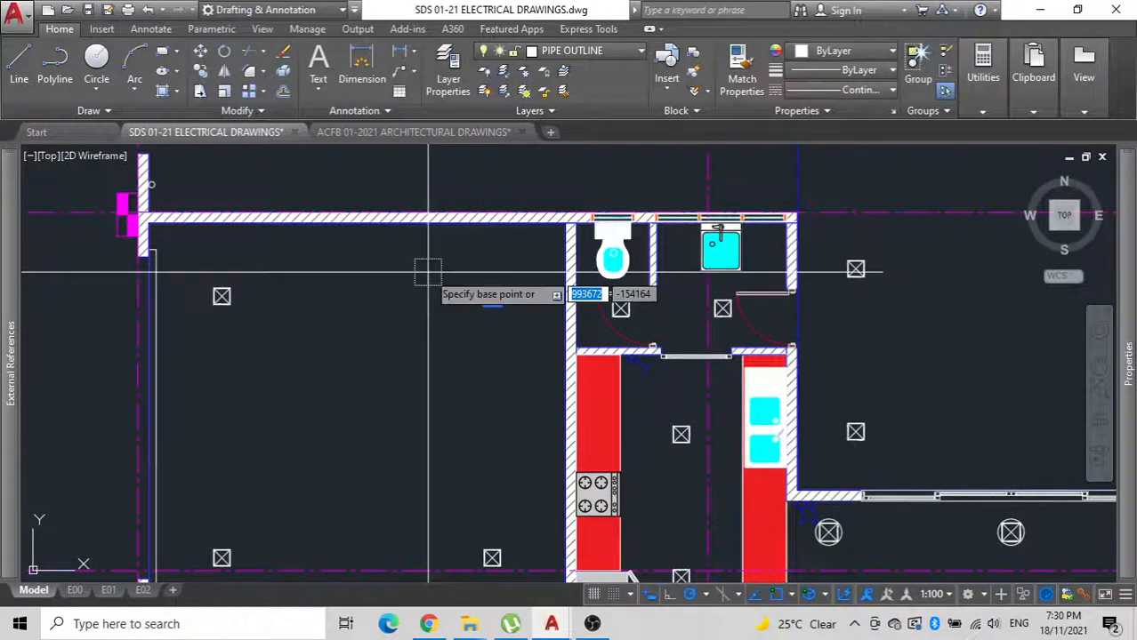
scroll(500, 300, up, 5)
click(467, 267)
scroll(607, 411, down, 10)
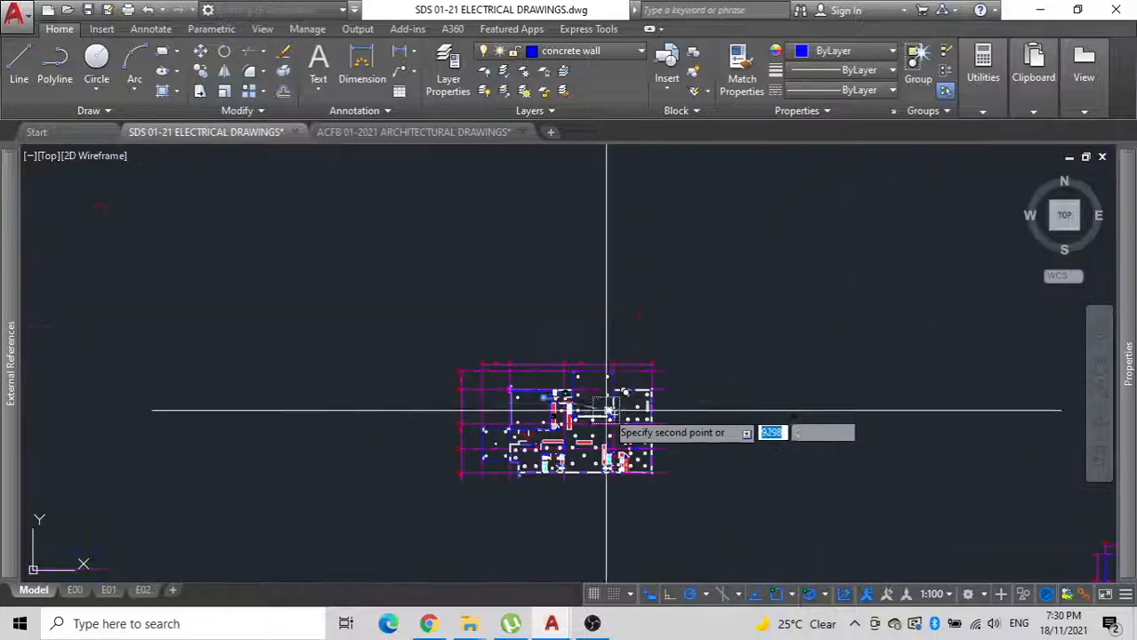
scroll(607, 411, down, 2)
middle_drag(606, 411, 652, 190)
scroll(673, 213, up, 12)
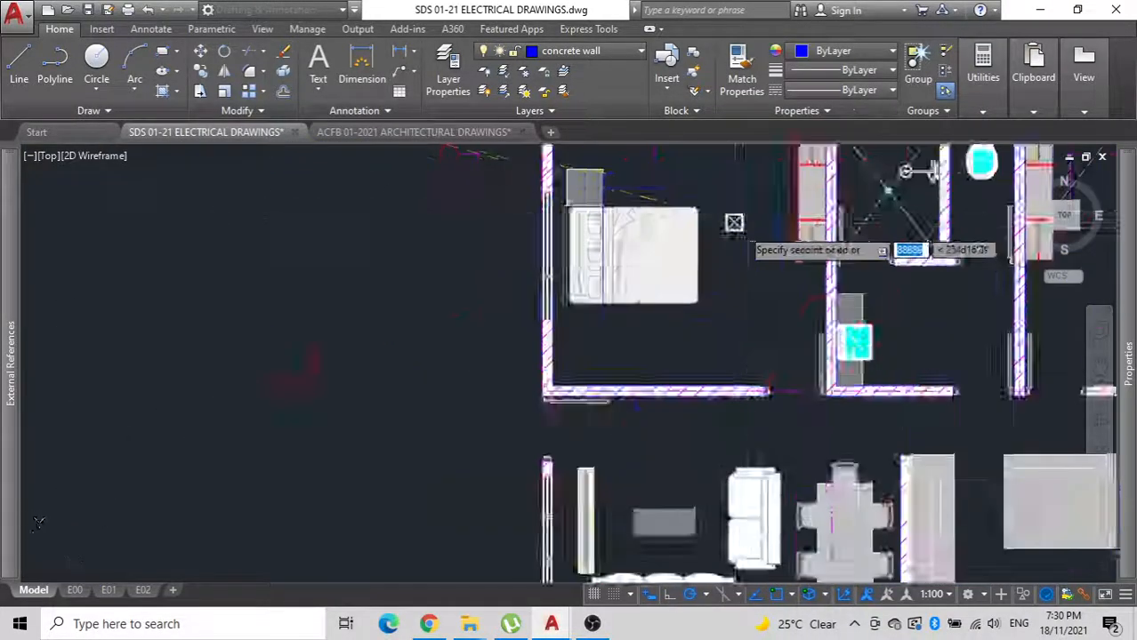
scroll(742, 231, up, 6)
middle_drag(743, 233, 613, 511)
click(700, 328)
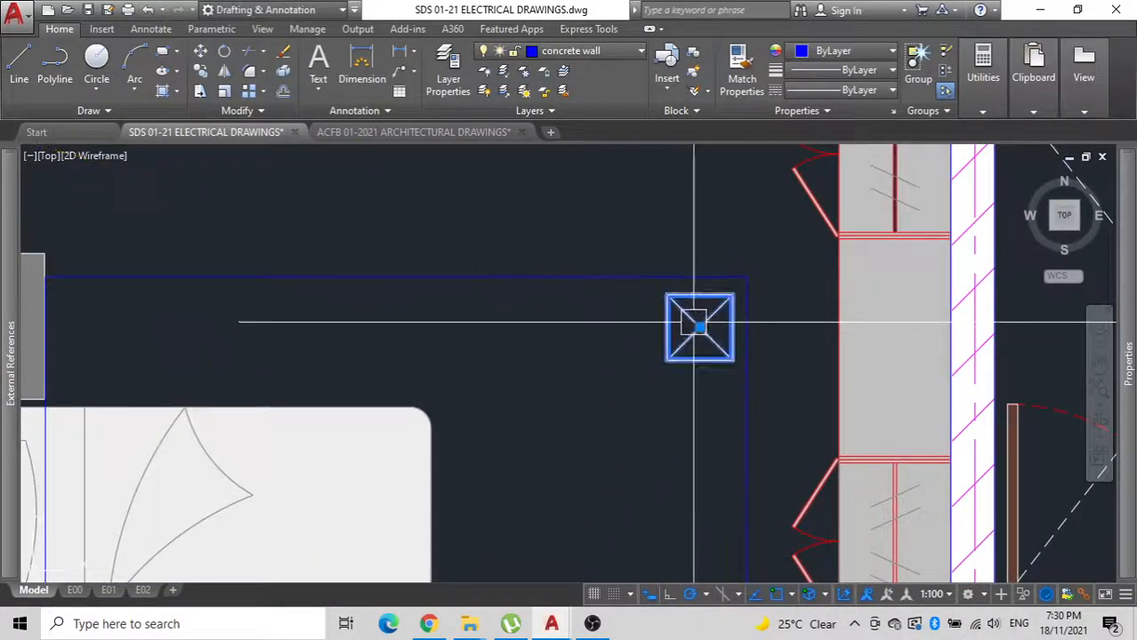
Move the downlight so its upper-right corner sits on the upper-right corner of the Bedroom 1 guide rectangle.
key(space)
scroll(741, 290, up, 3)
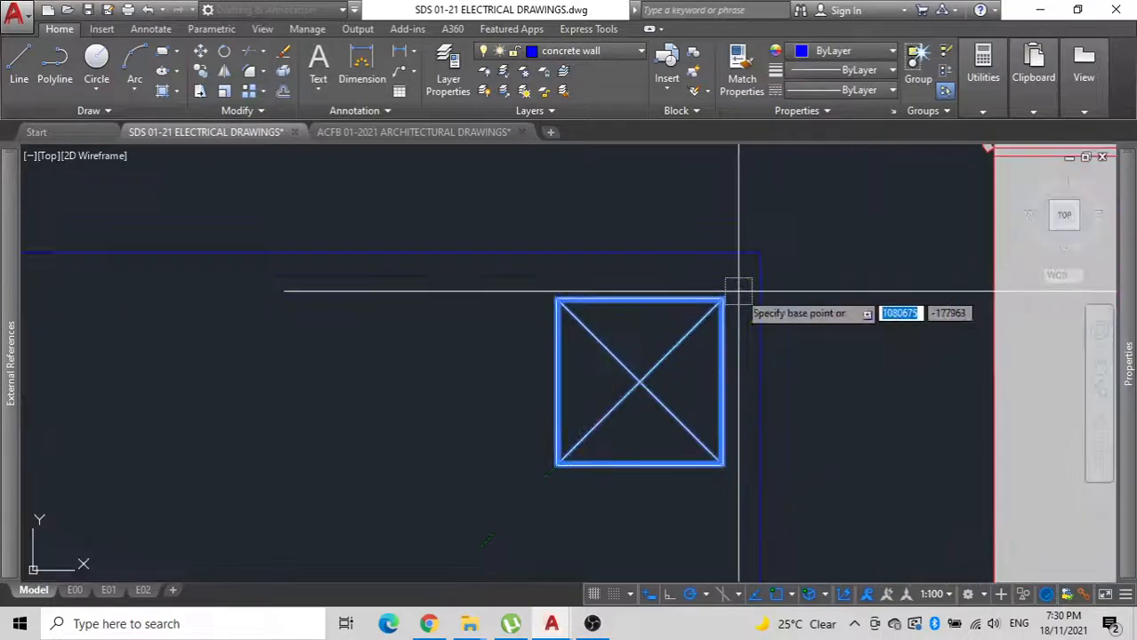
click(724, 300)
click(756, 252)
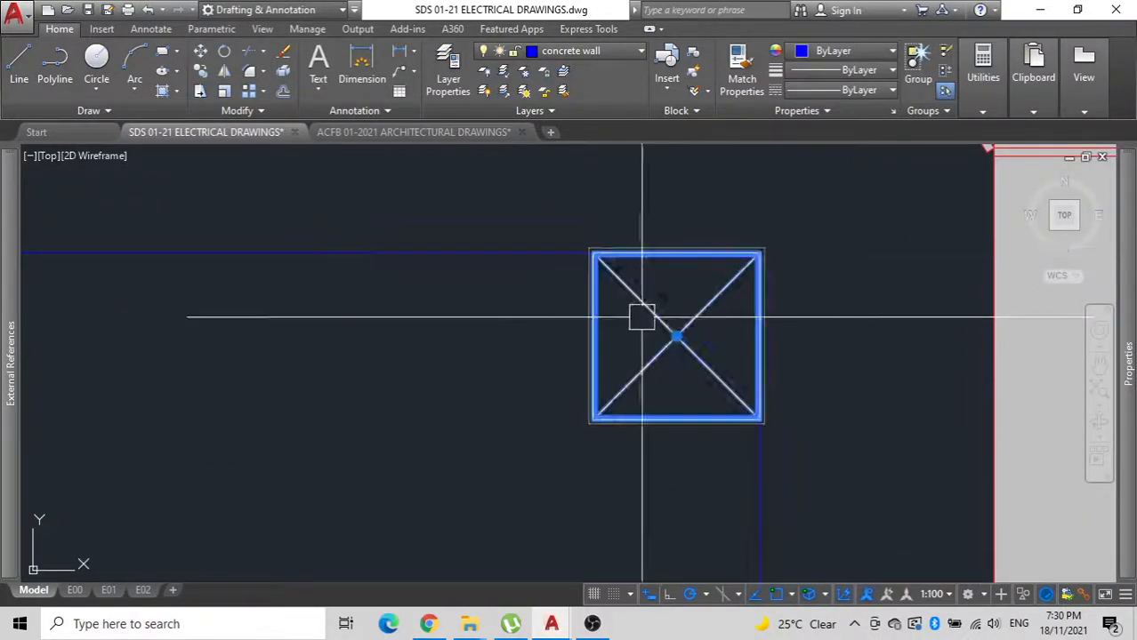
Mirror the downlight to the guide rectangle's lower-right corner about the midpoint of its right edge.
scroll(642, 318, down, 8)
scroll(609, 313, up, 2)
text(MI)
key(space)
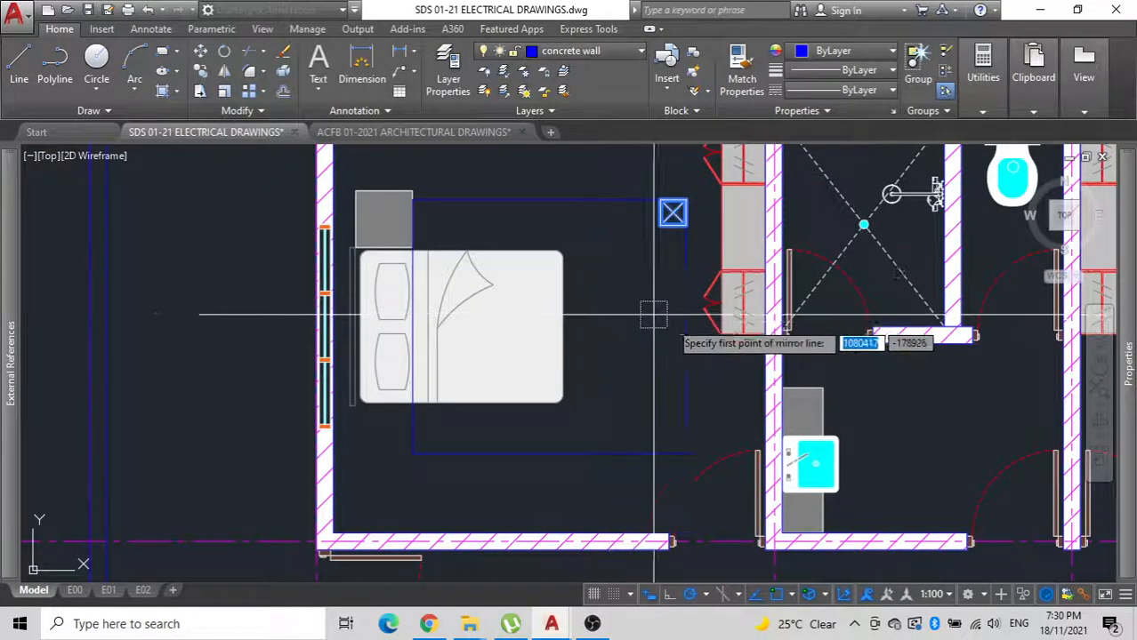
click(686, 326)
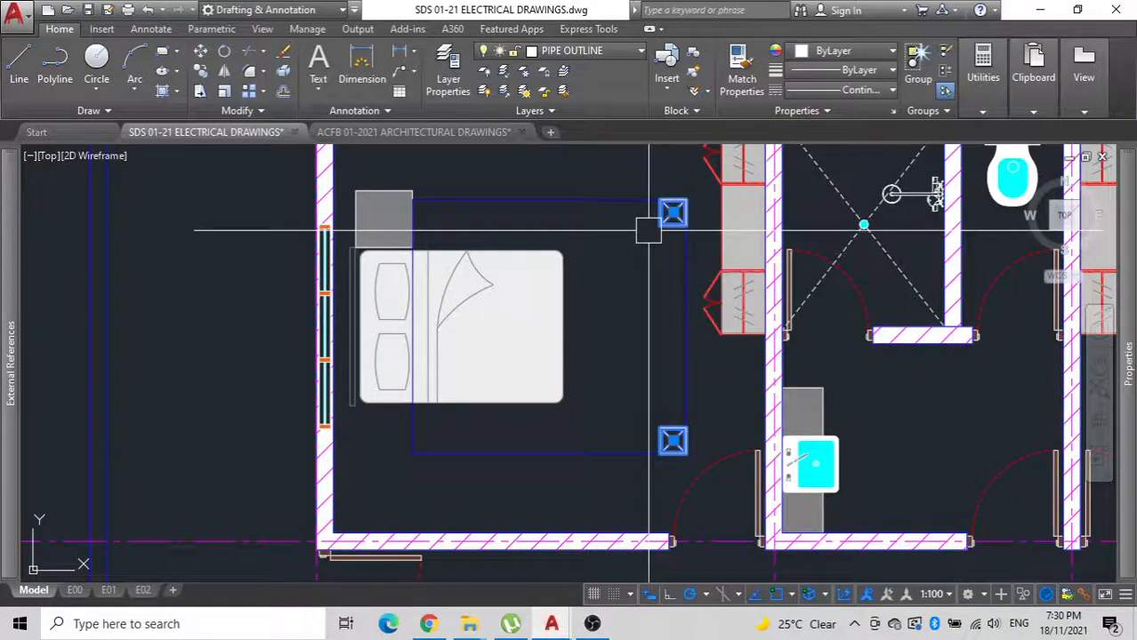
Mirror both right-hand downlights to the left side of the guide rectangle about its vertical centreline, keeping the originals.
text(MI)
key(space)
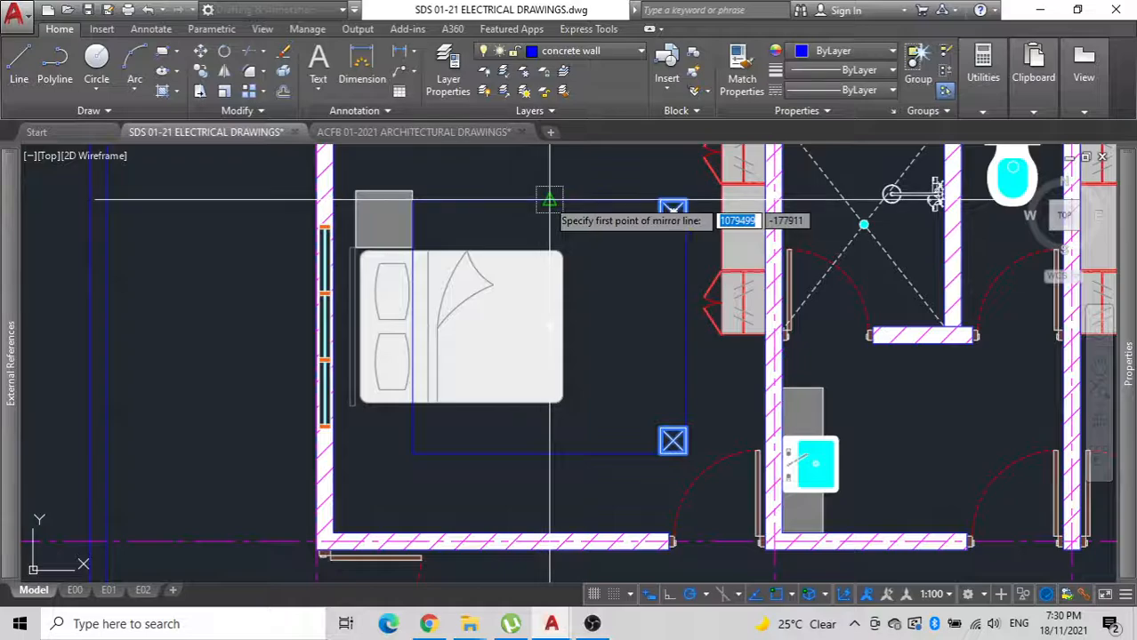
click(549, 200)
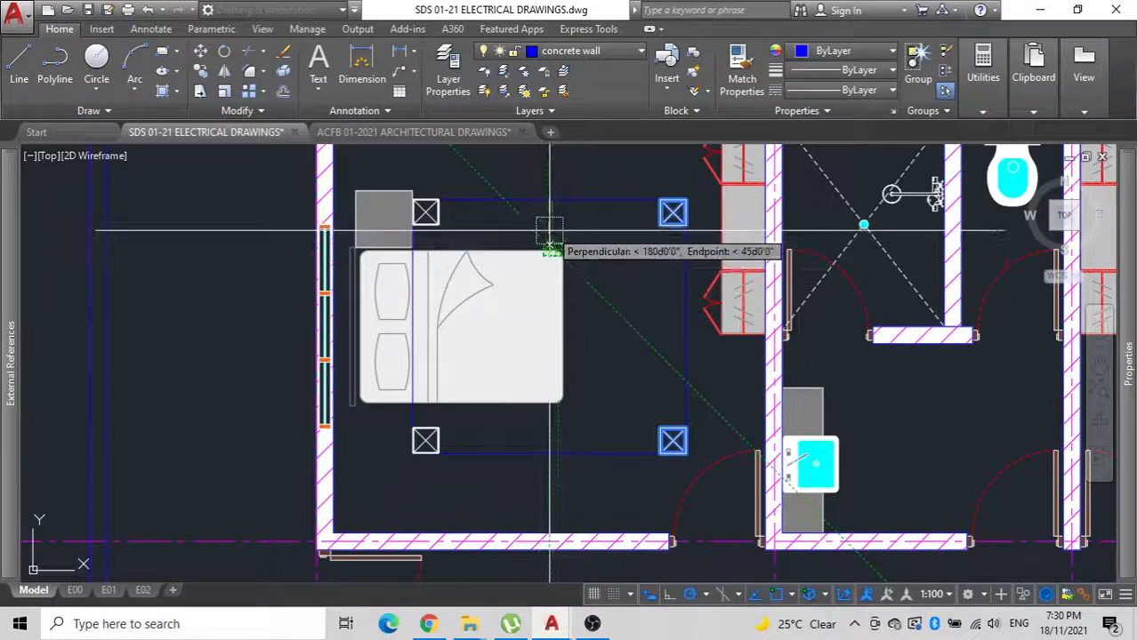
scroll(543, 237, up, 5)
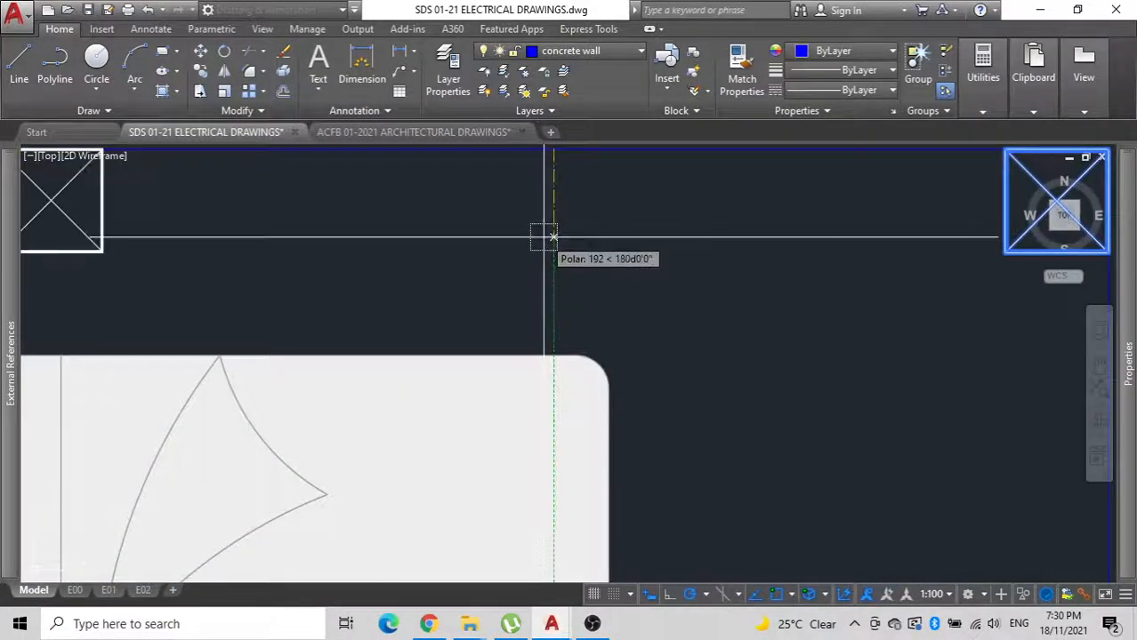
key(Return)
scroll(543, 236, down, 5)
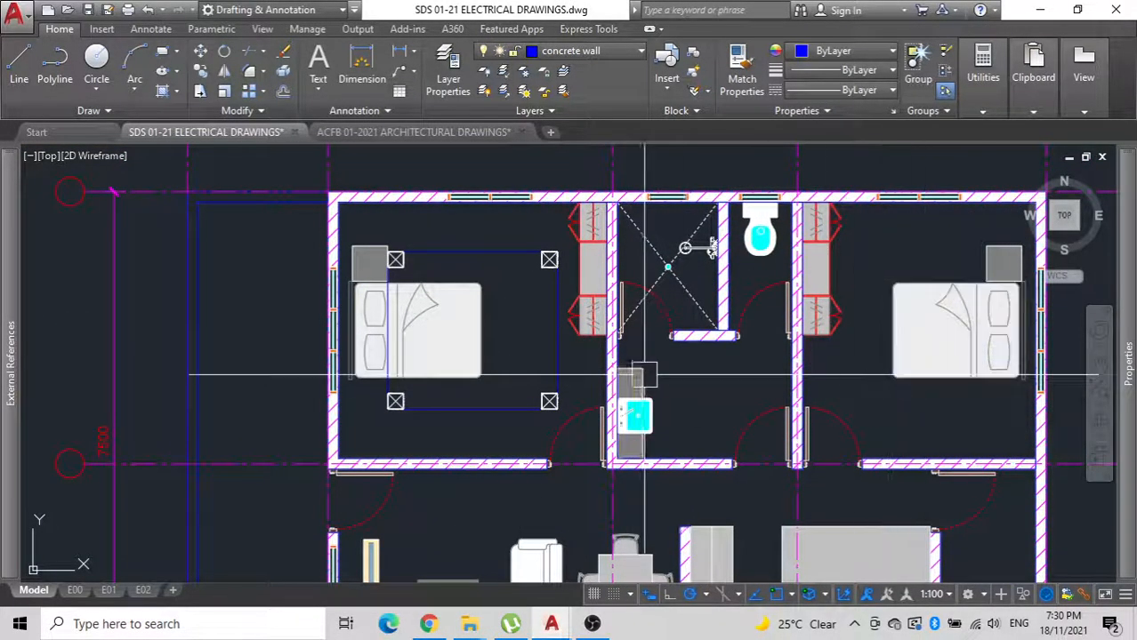
Examine the electrical legend below the floor plan, especially the meter board and electrical line symbols.
scroll(761, 213, down, 2)
scroll(542, 317, down, 4)
middle_drag(536, 317, 547, 57)
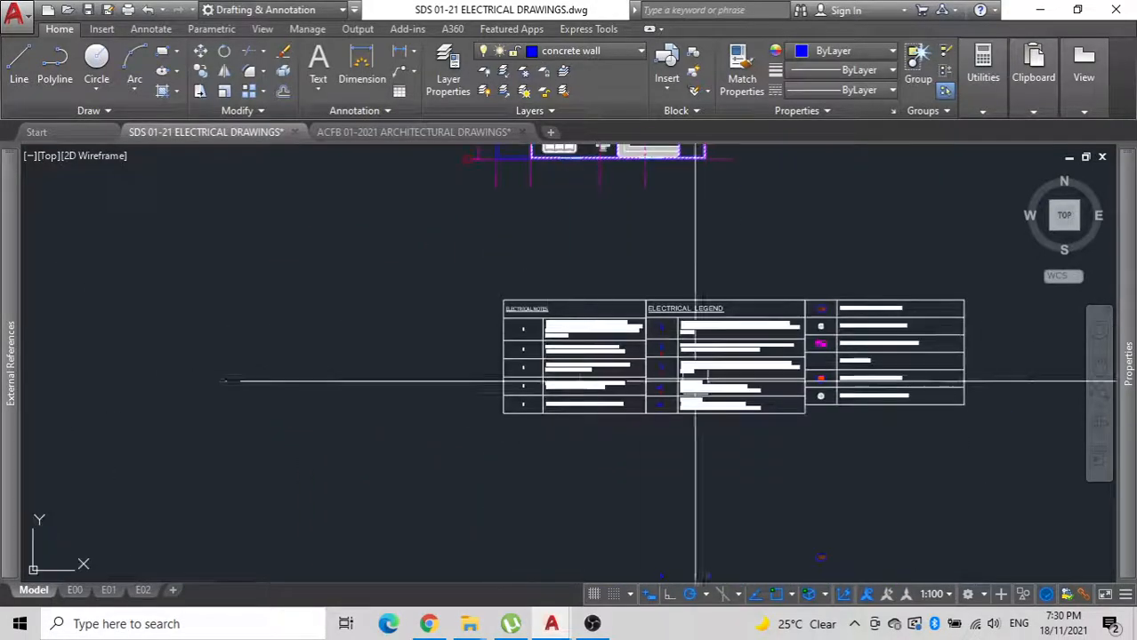
scroll(820, 327, up, 8)
scroll(644, 384, down, 6)
middle_drag(457, 383, 539, 342)
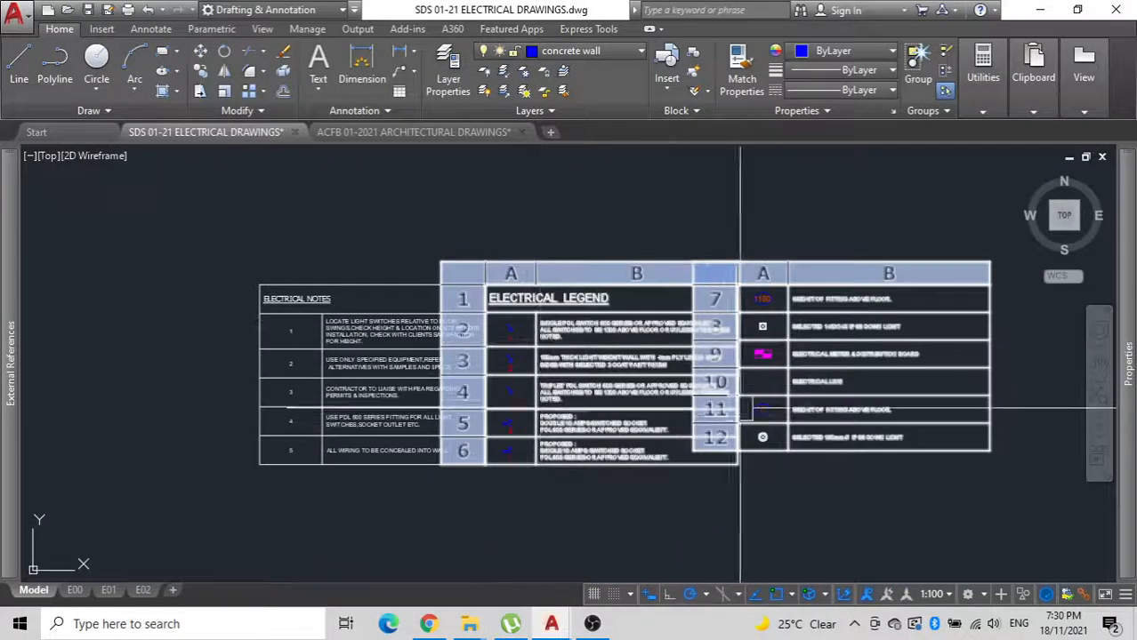
scroll(747, 402, up, 5)
scroll(754, 391, down, 7)
scroll(758, 386, up, 9)
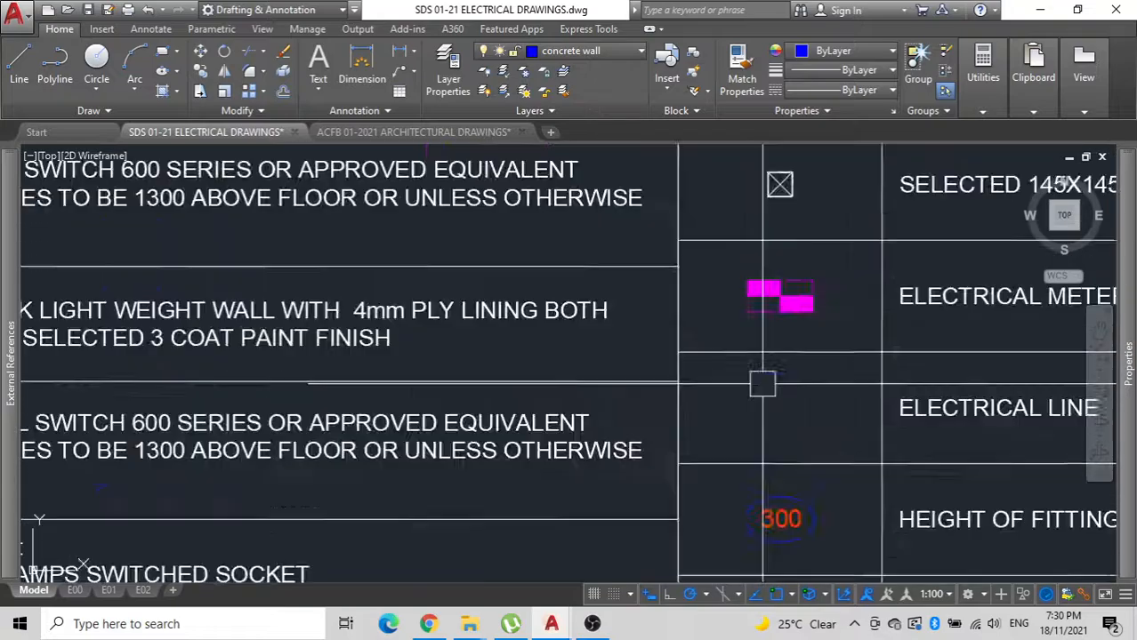
scroll(762, 384, down, 14)
middle_drag(523, 490, 630, 425)
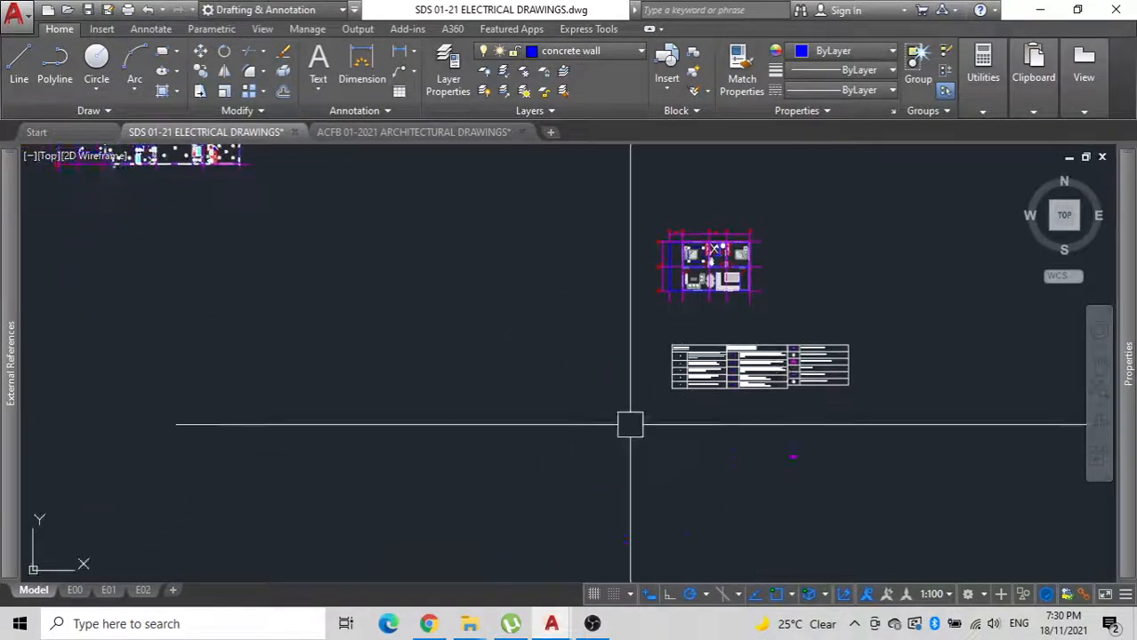
Turn on the text layer.
scroll(740, 282, up, 8)
scroll(955, 299, down, 10)
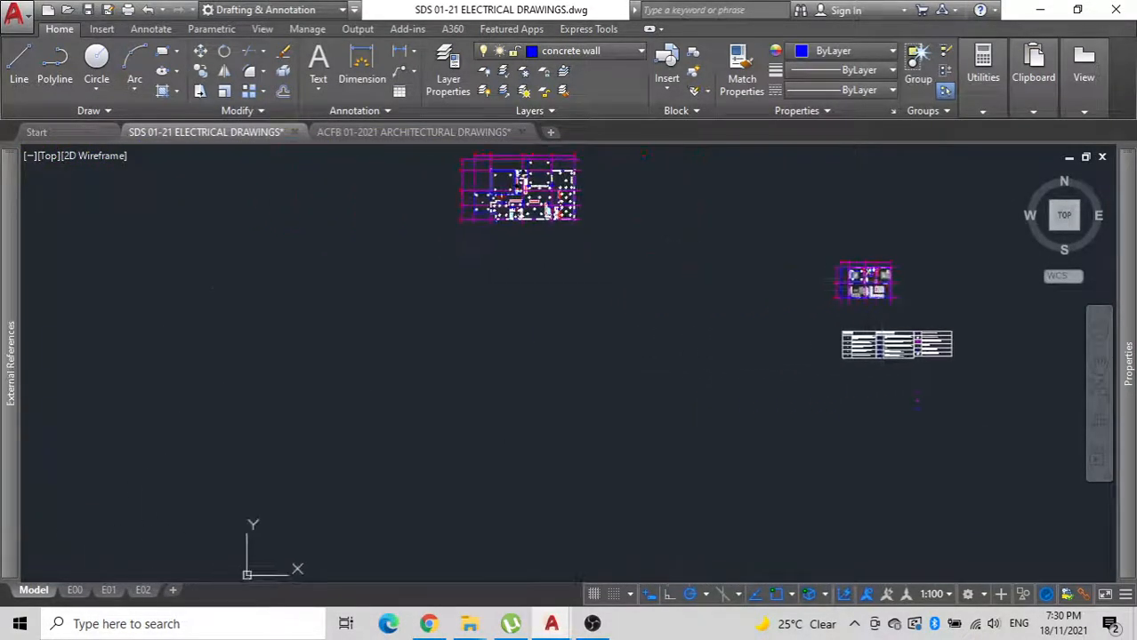
scroll(499, 161, up, 11)
scroll(619, 426, down, 4)
middle_drag(620, 426, 501, 177)
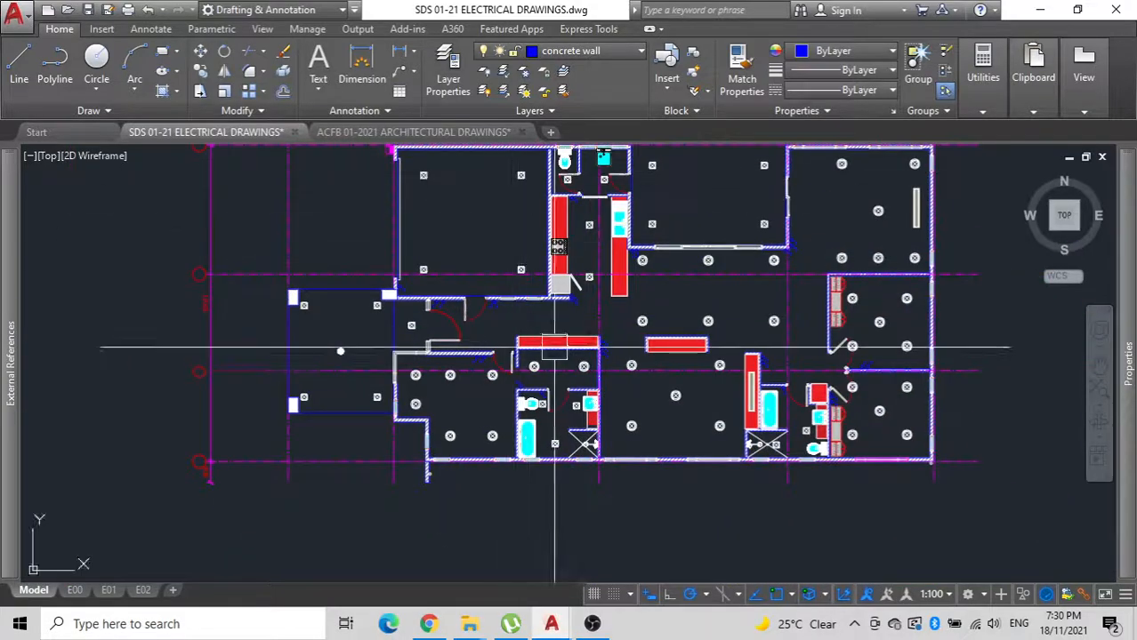
middle_drag(555, 349, 466, 353)
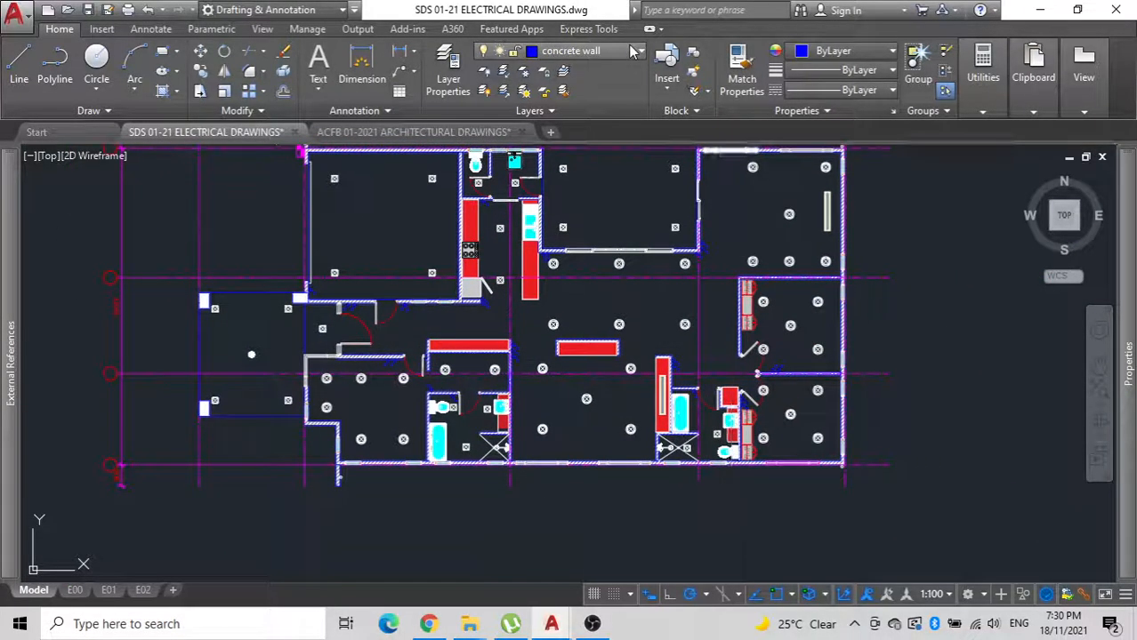
click(633, 52)
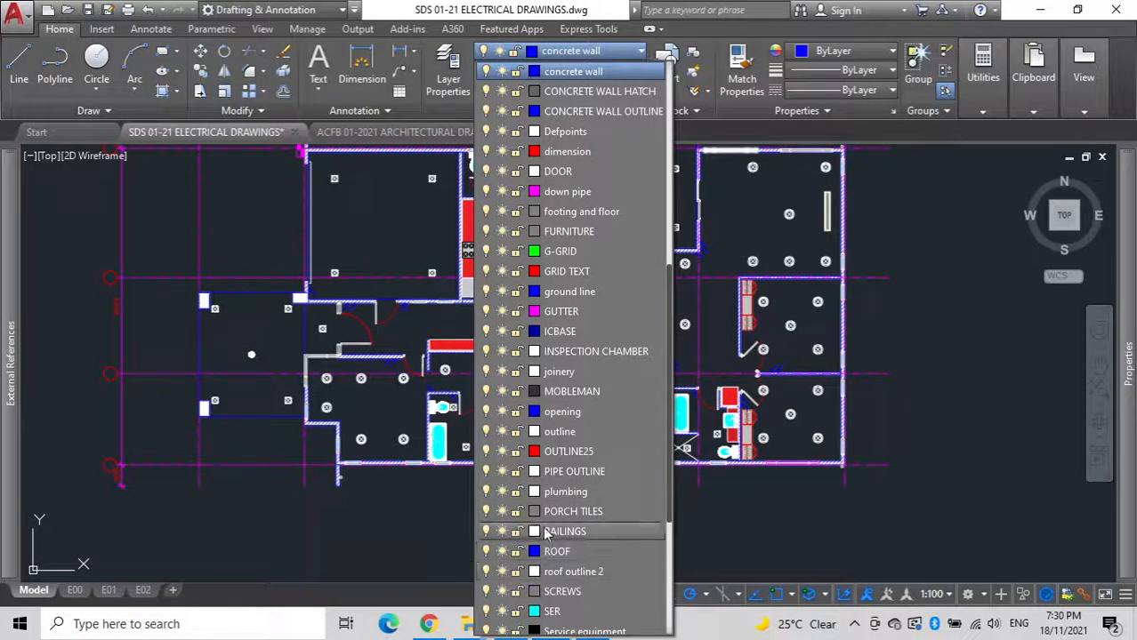
scroll(546, 532, down, 4)
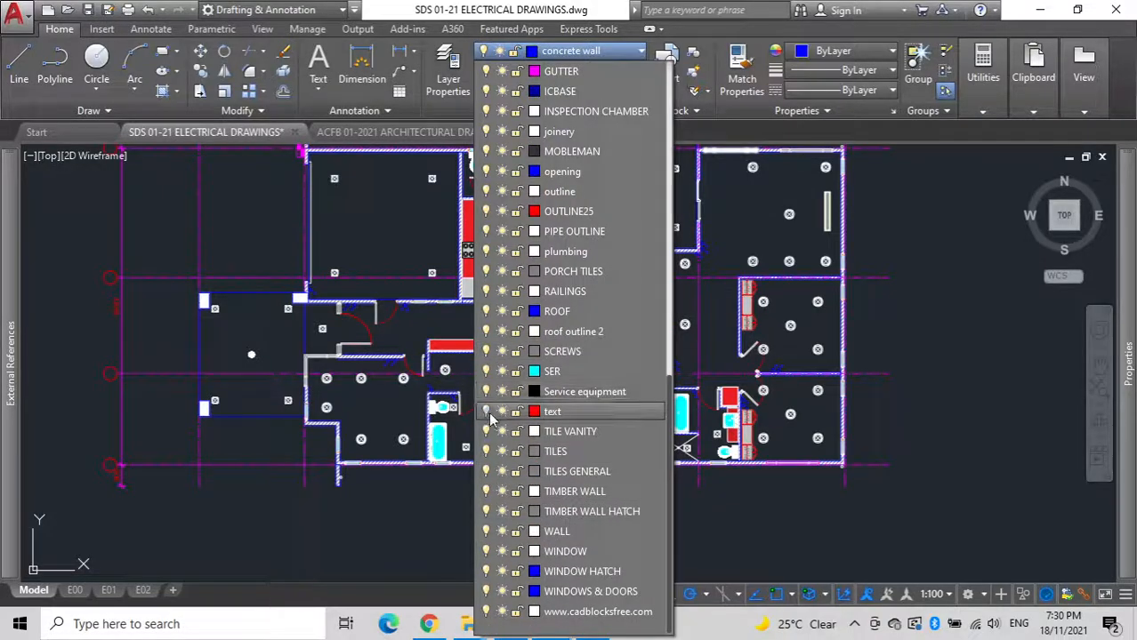
scroll(782, 384, down, 8)
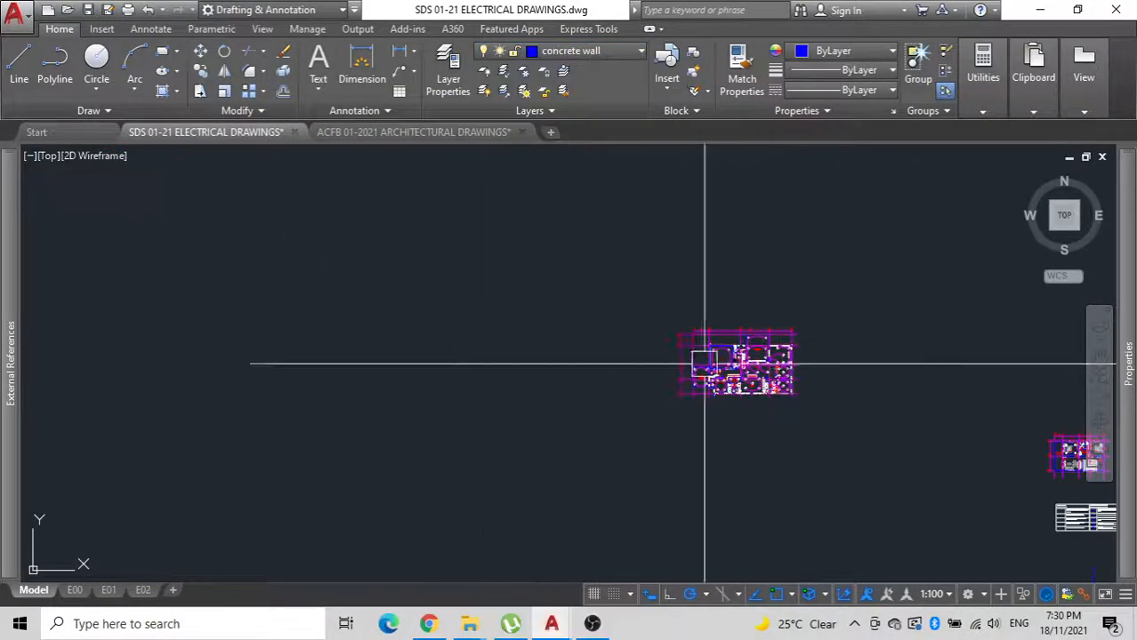
Move the dashed electrical line arc in the electrical legend to the ICBASE layer.
middle_drag(705, 381, 239, 183)
scroll(470, 258, up, 12)
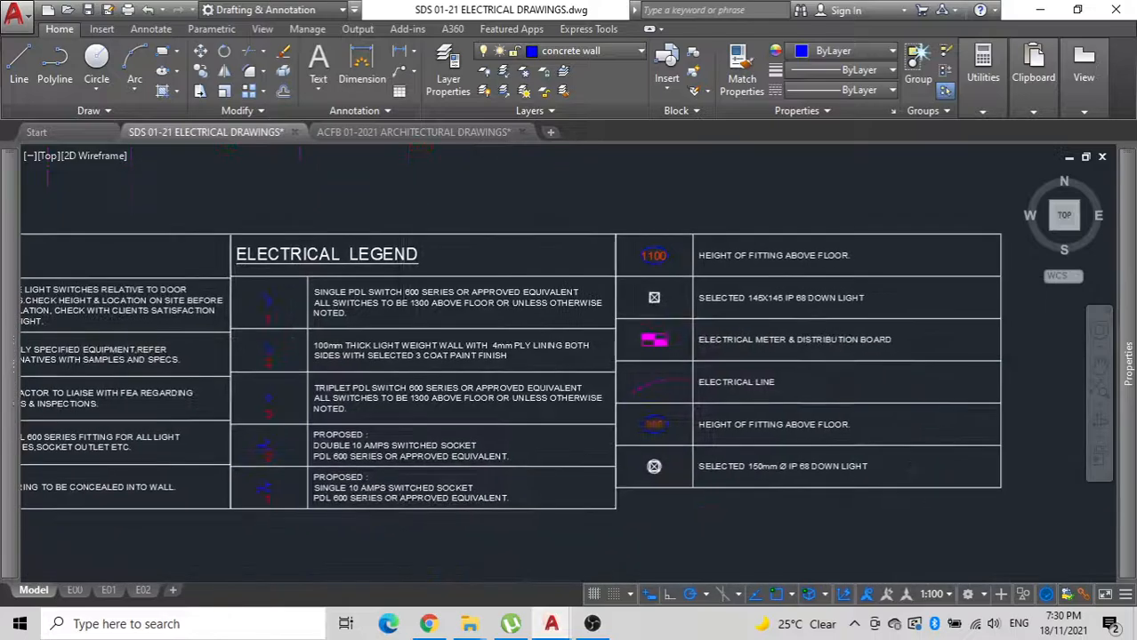
scroll(875, 418, up, 2)
click(875, 406)
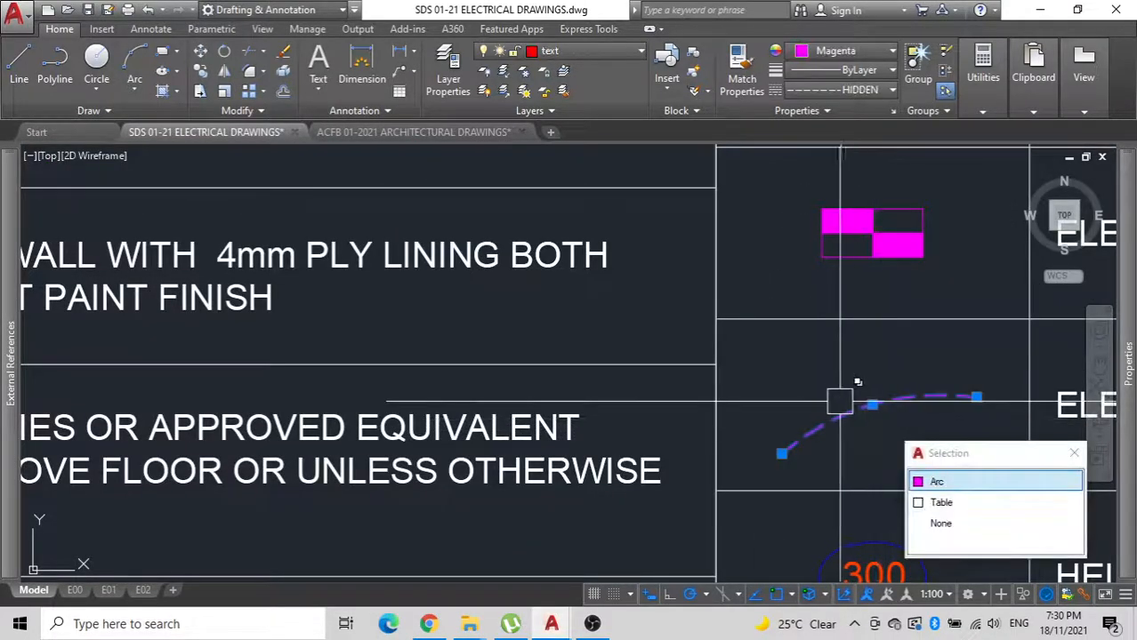
click(641, 53)
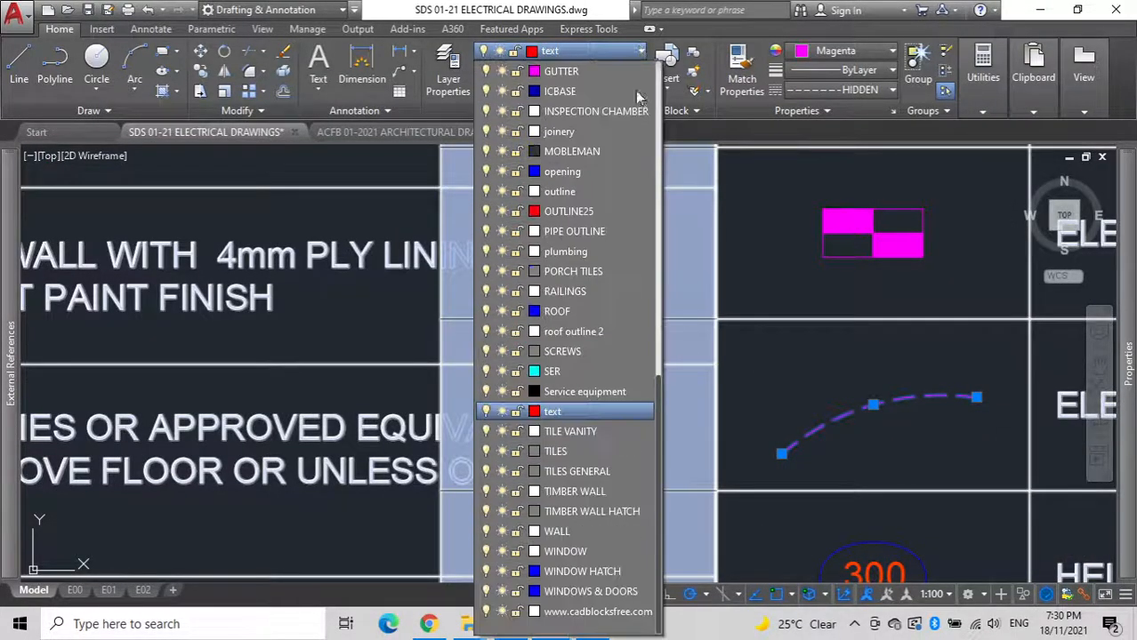
click(600, 90)
key(Escape)
scroll(445, 398, down, 4)
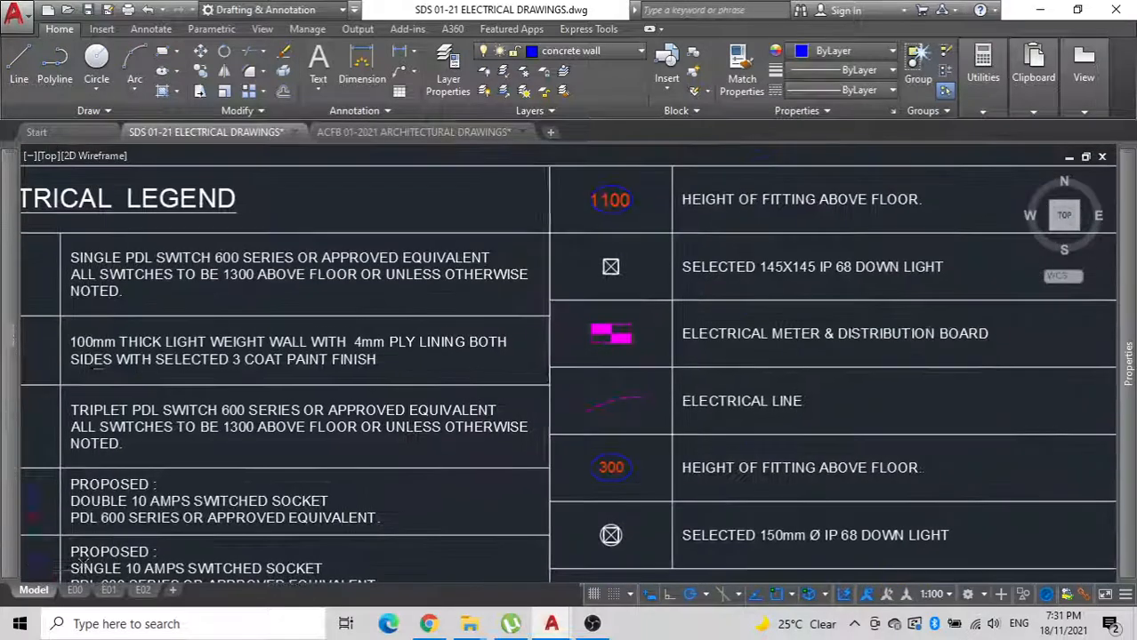
click(846, 52)
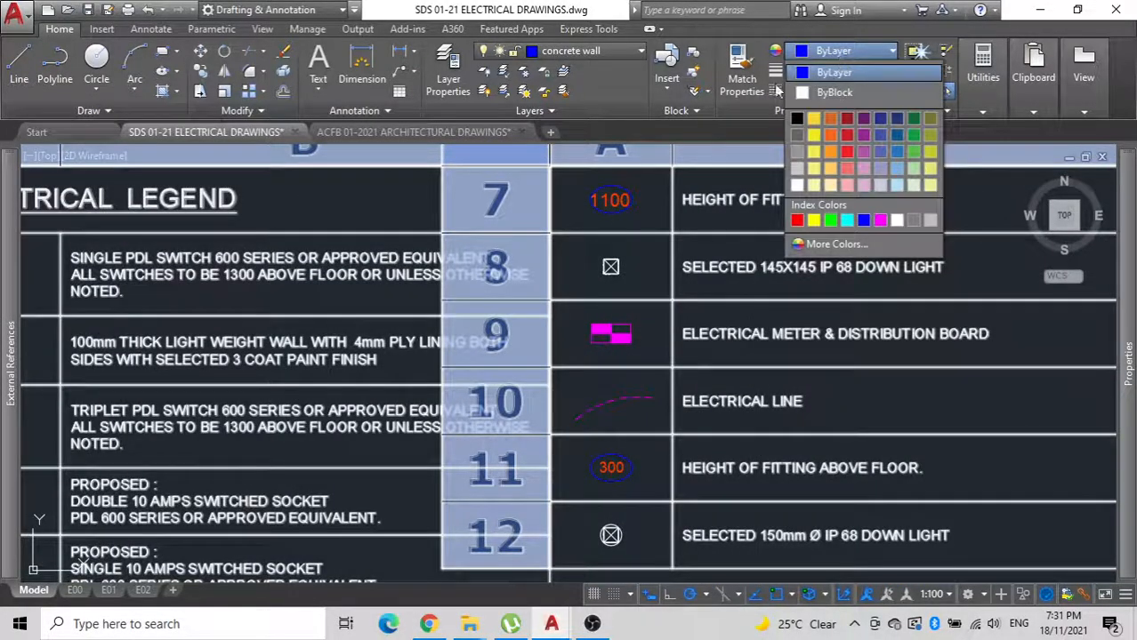
key(Escape)
key(Escape)
Copy the dashed electrical line arc from the legend onto the edge of Bedroom 1's upper-left downlight.
click(612, 405)
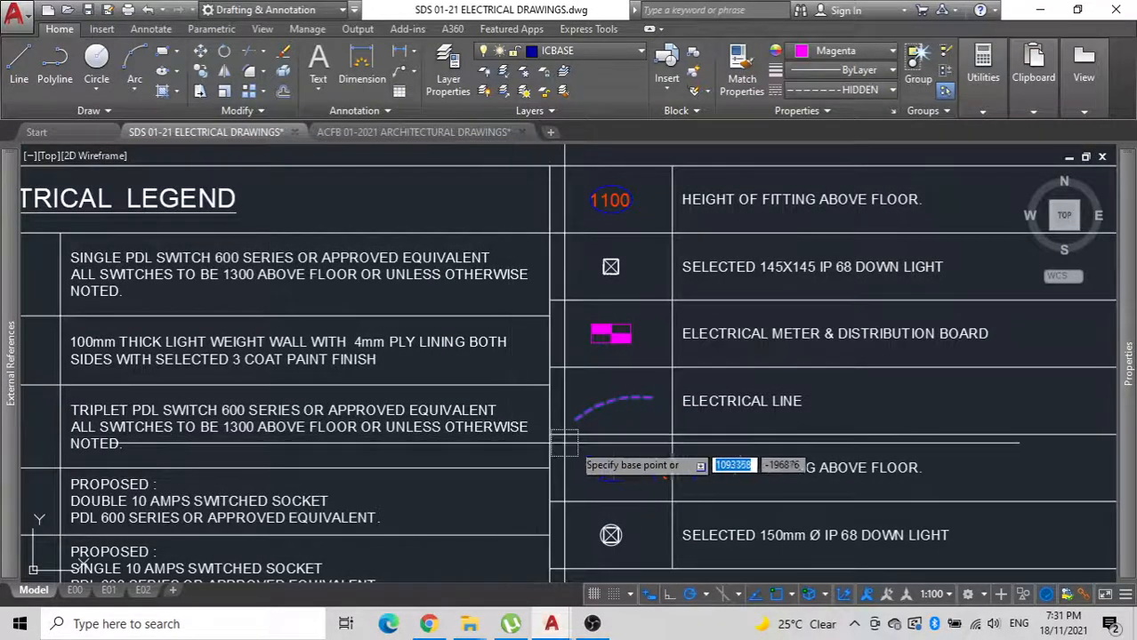
key(Escape)
scroll(676, 534, down, 8)
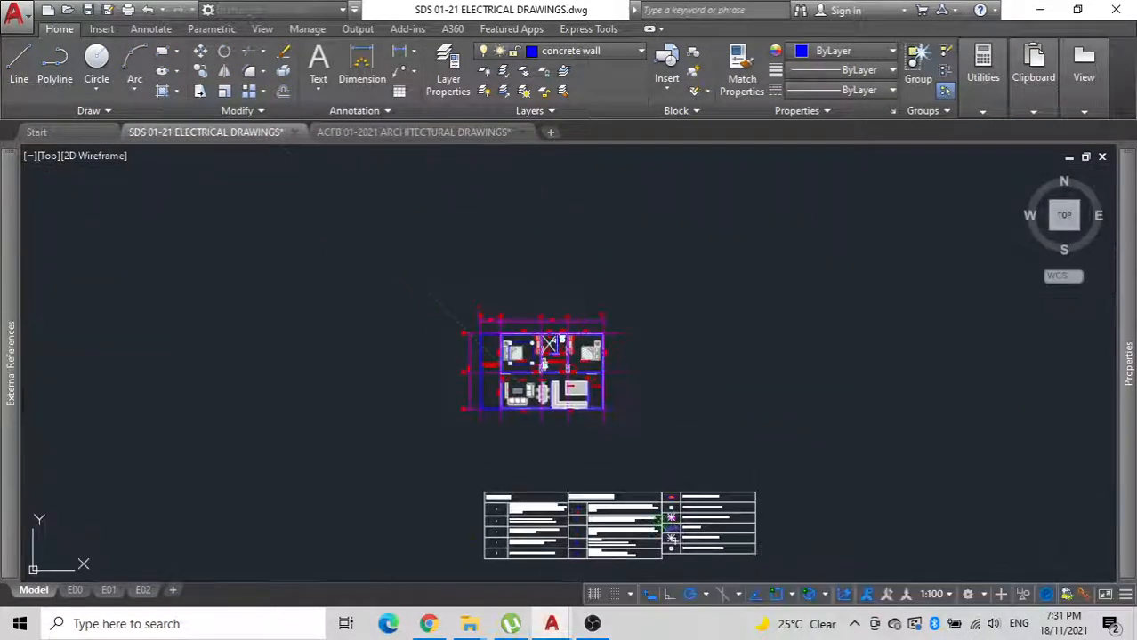
scroll(498, 338, up, 10)
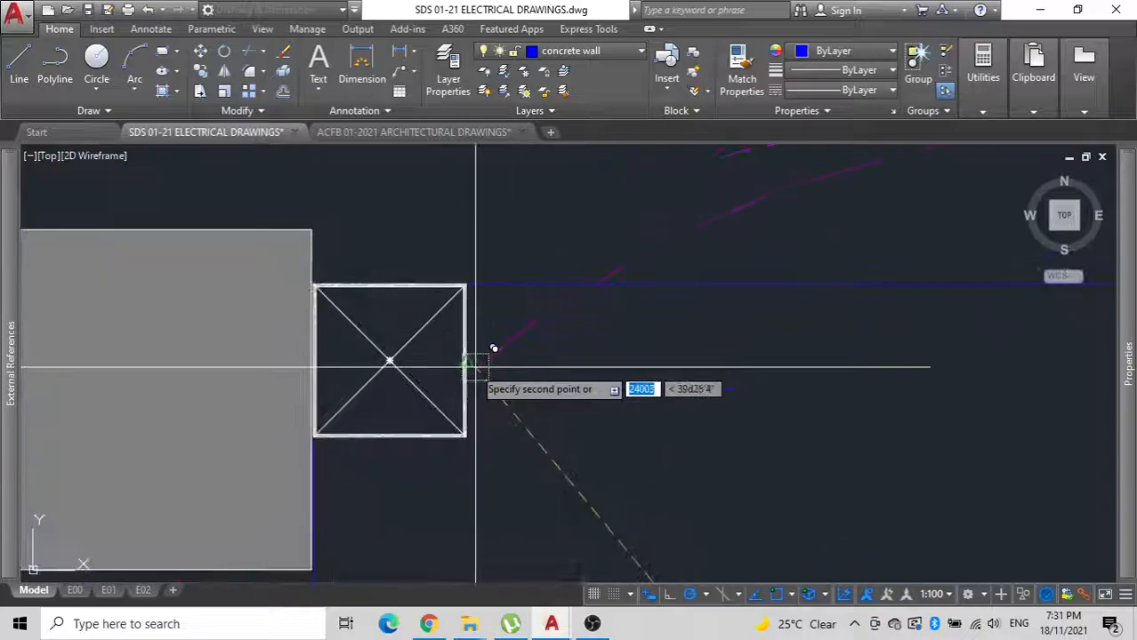
click(466, 363)
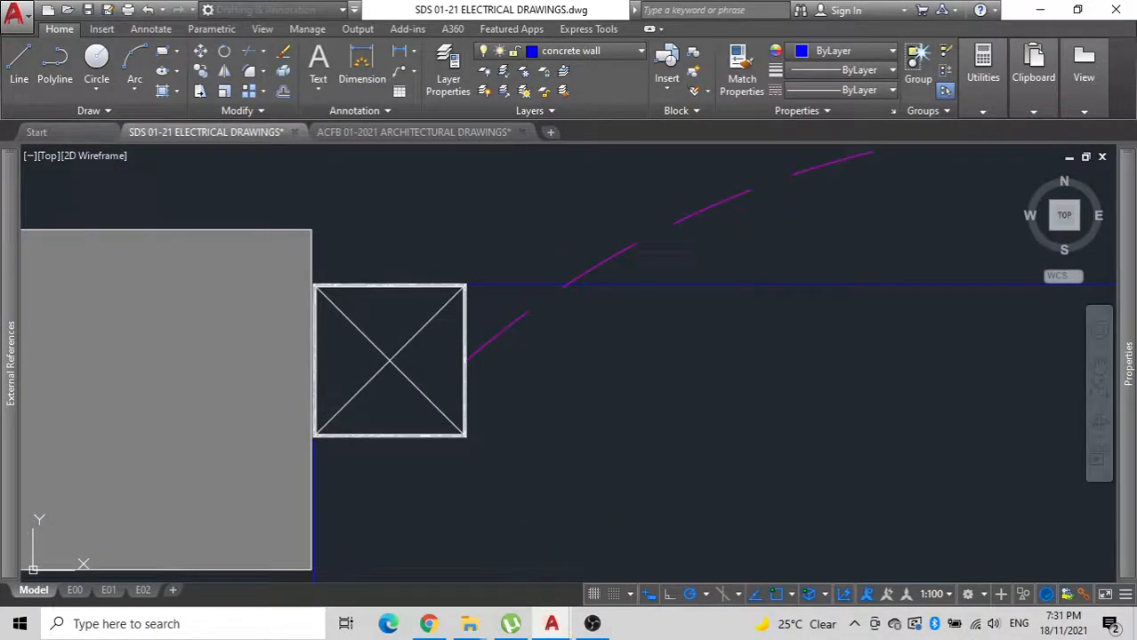
Stretch the copied arc's two ends to the centres of the upper-left and upper-right downlights in Bedroom 1.
click(466, 361)
click(389, 361)
scroll(554, 341, down, 8)
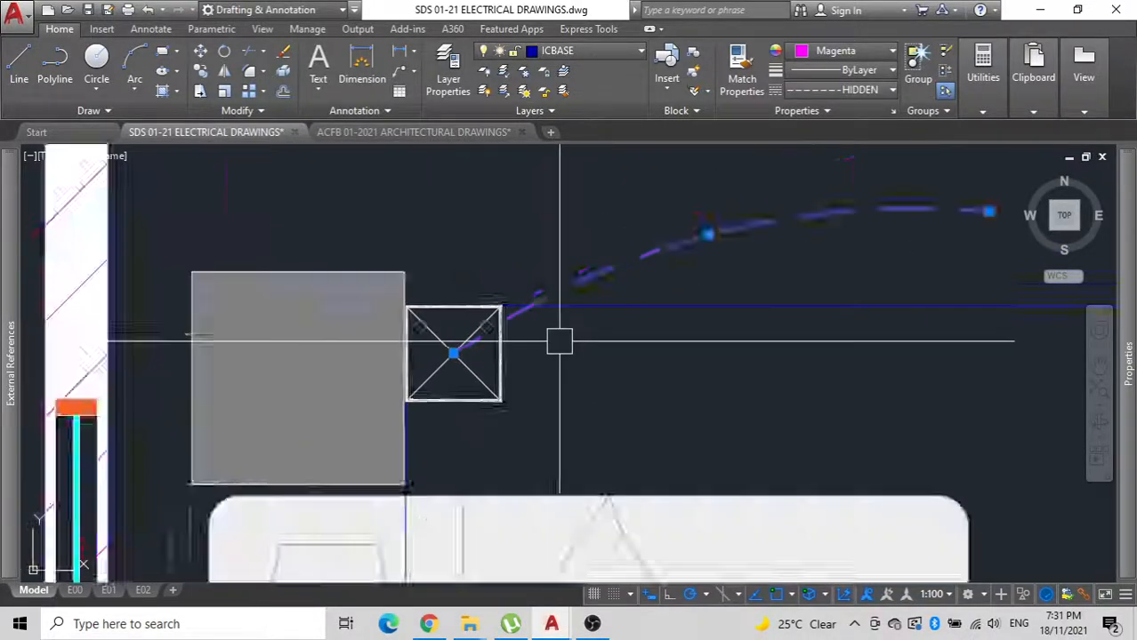
scroll(570, 307, up, 4)
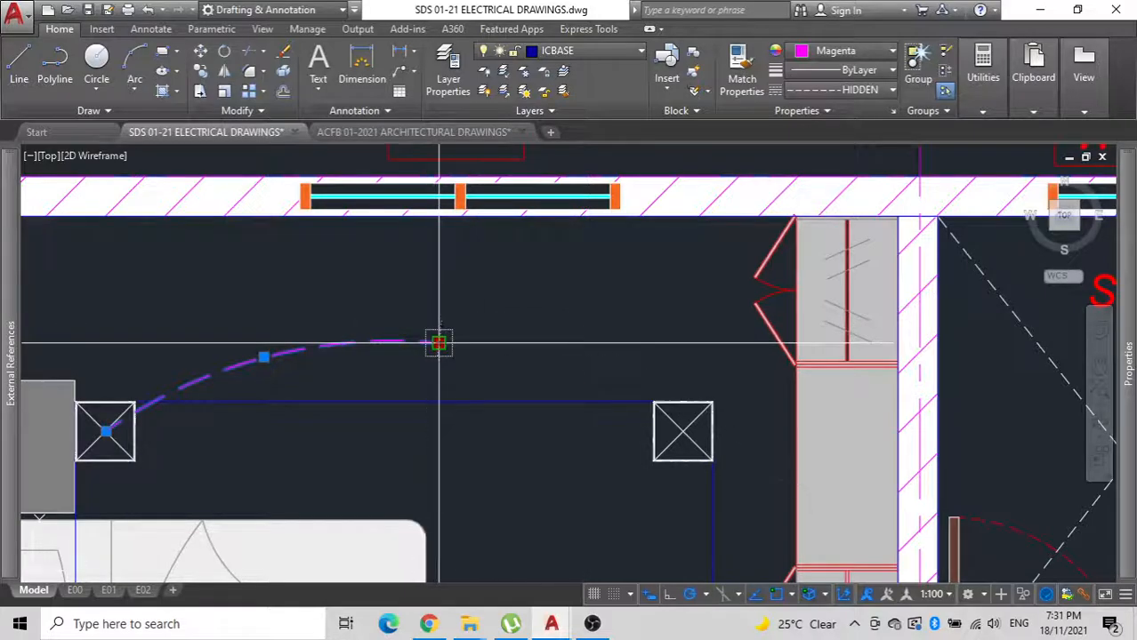
click(682, 431)
scroll(641, 375, down, 3)
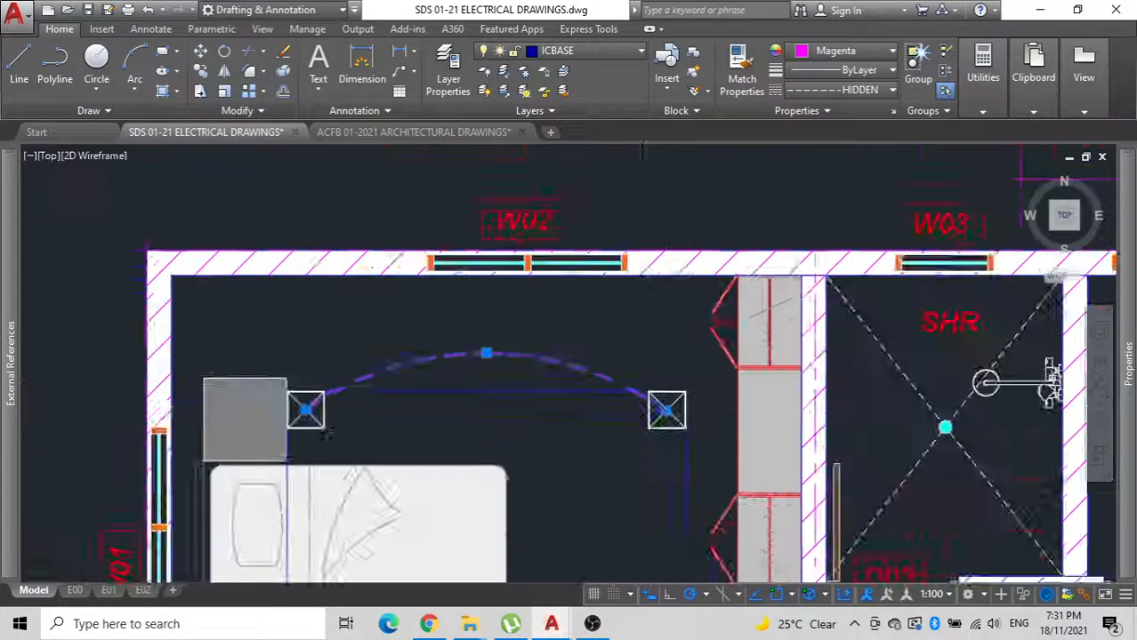
scroll(534, 369, down, 3)
scroll(557, 352, up, 3)
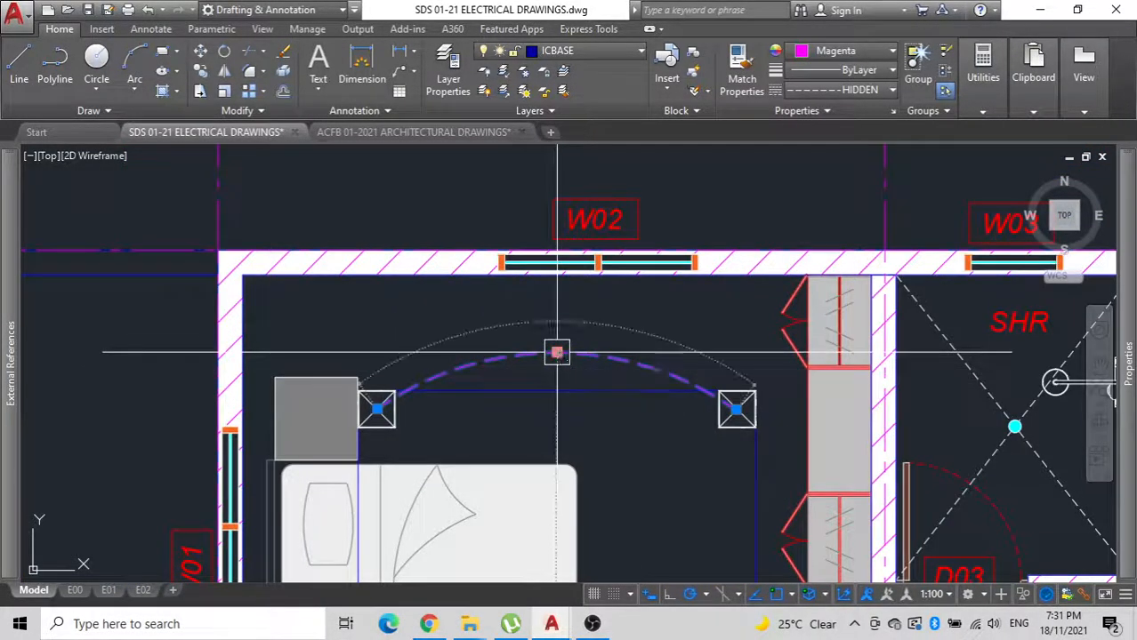
key(Escape)
Mirror the electrical line arc to the two lower downlights about the guide rectangle's horizontal centreline, keeping the original.
middle_drag(653, 381, 700, 248)
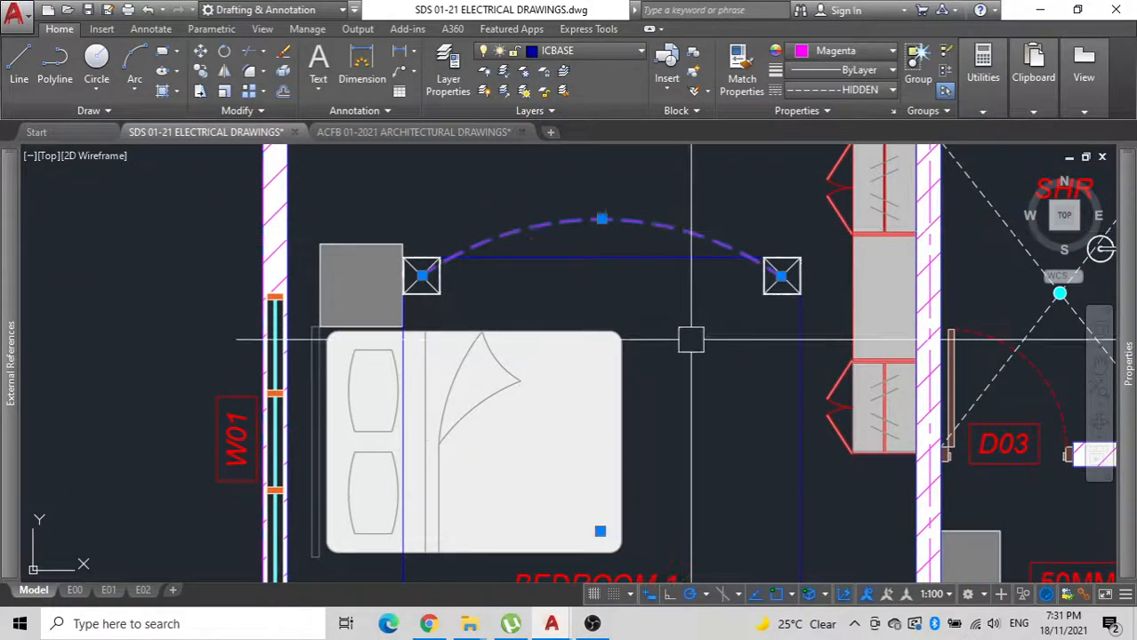
key(Return)
scroll(691, 341, down, 4)
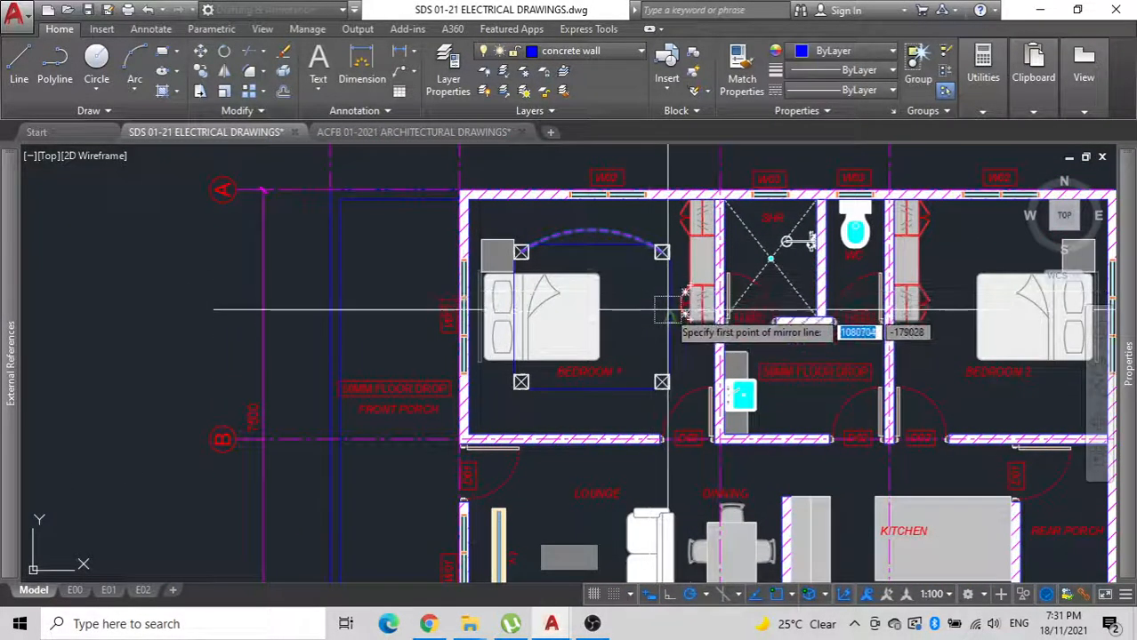
click(668, 313)
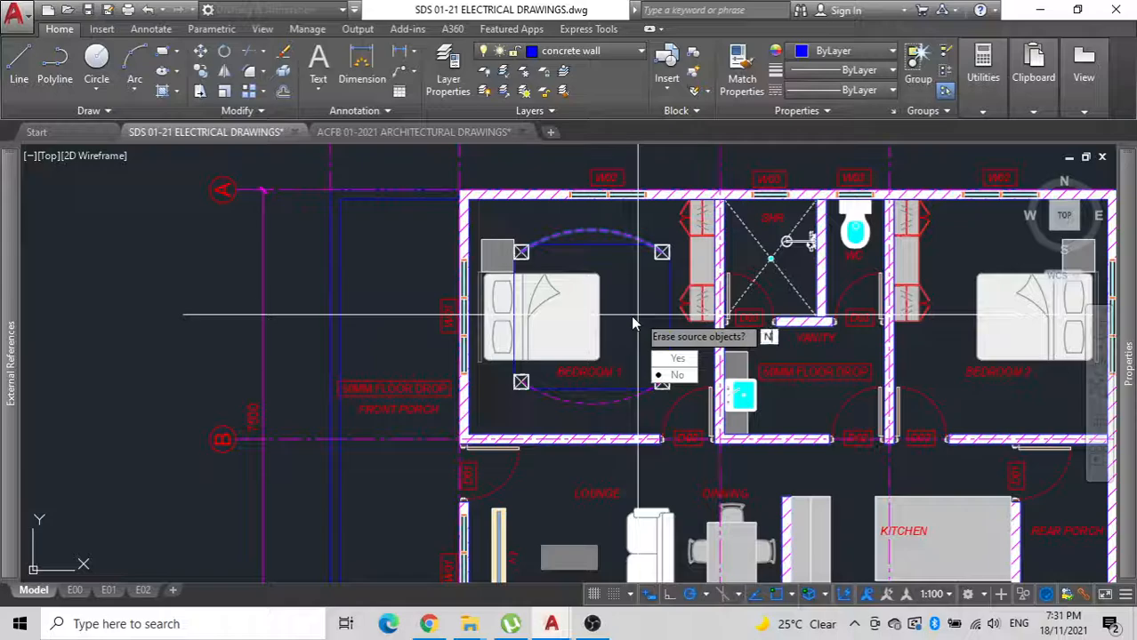
key(Return)
Copy the lower electrical line arc into the middle of Bedroom 1 and rotate the copy upright, bulging to the right.
scroll(609, 382, up, 2)
click(604, 413)
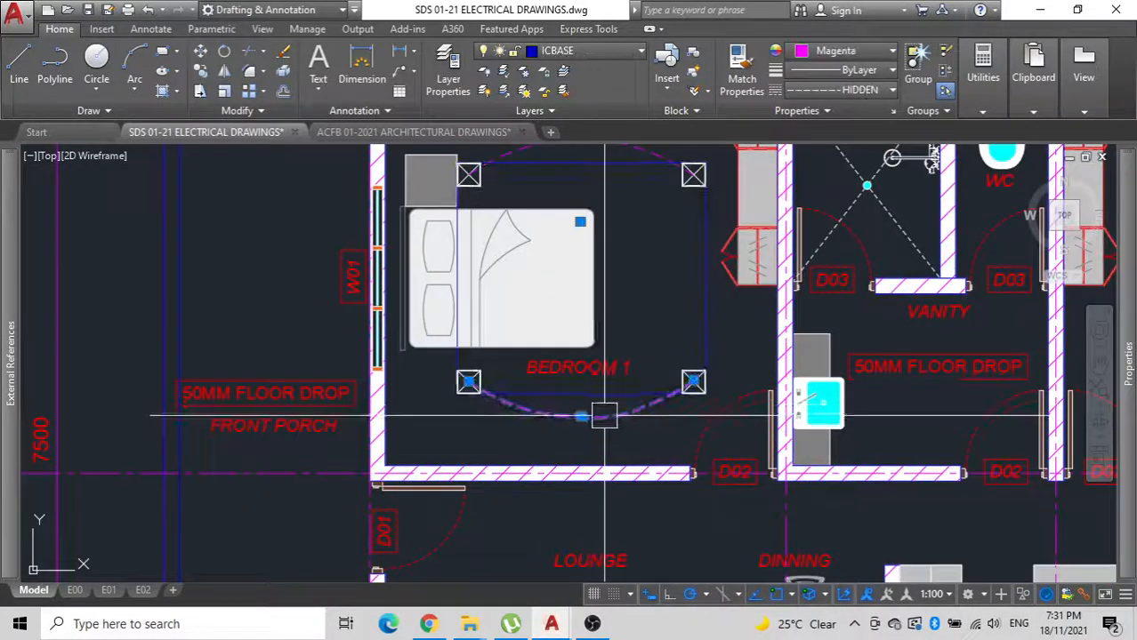
text(co)
key(Return)
click(636, 433)
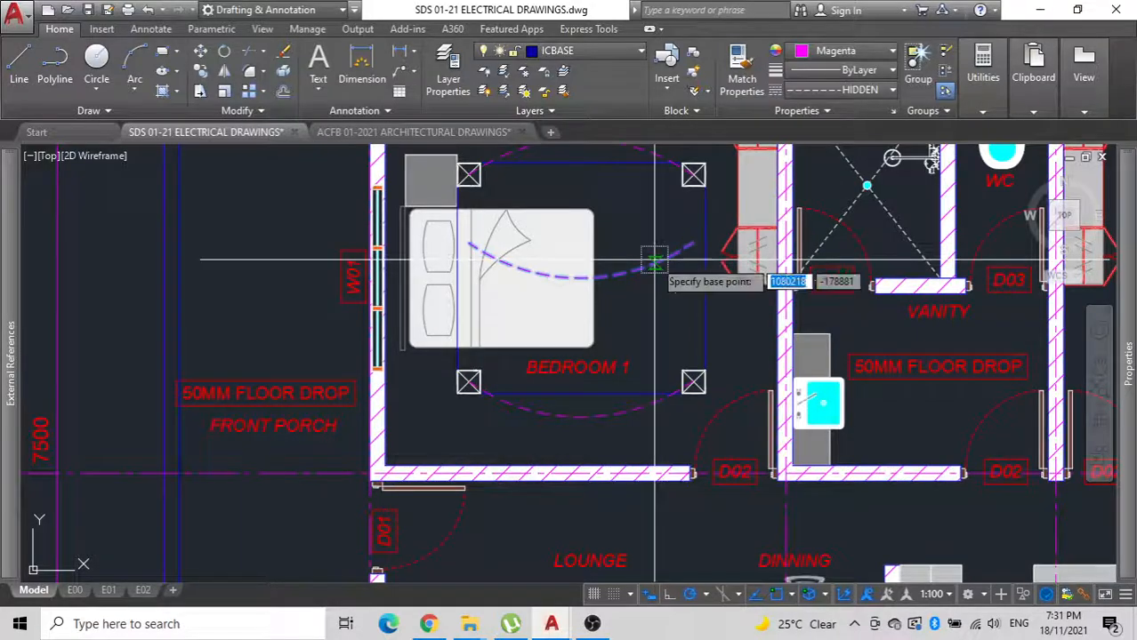
click(576, 277)
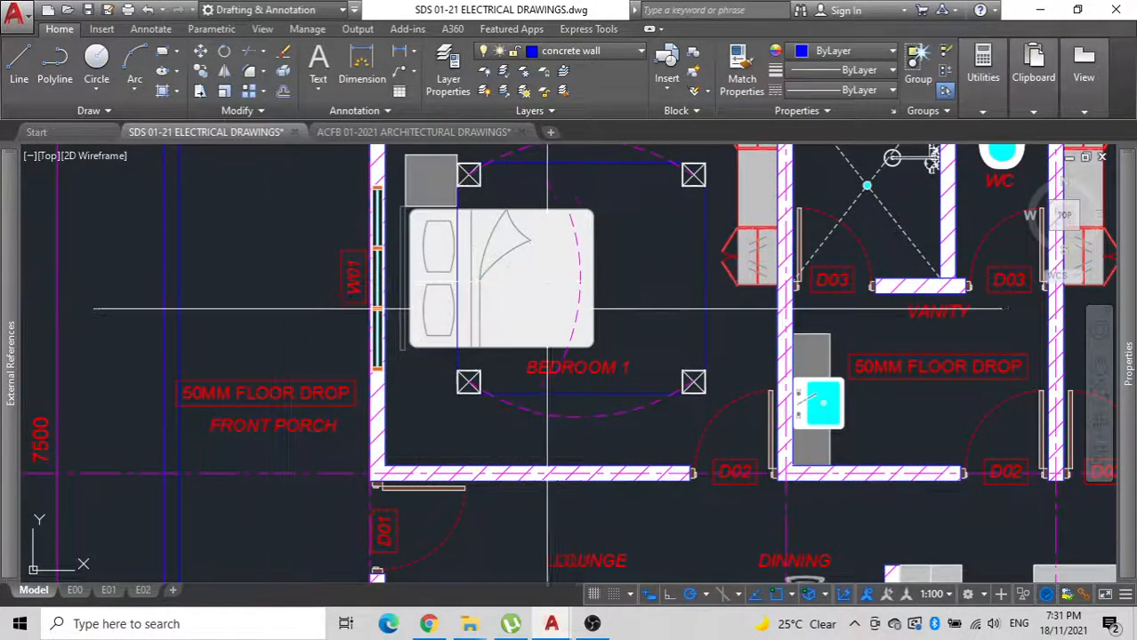
Move the upright arc by its upper end to the upper-right downlight.
click(565, 197)
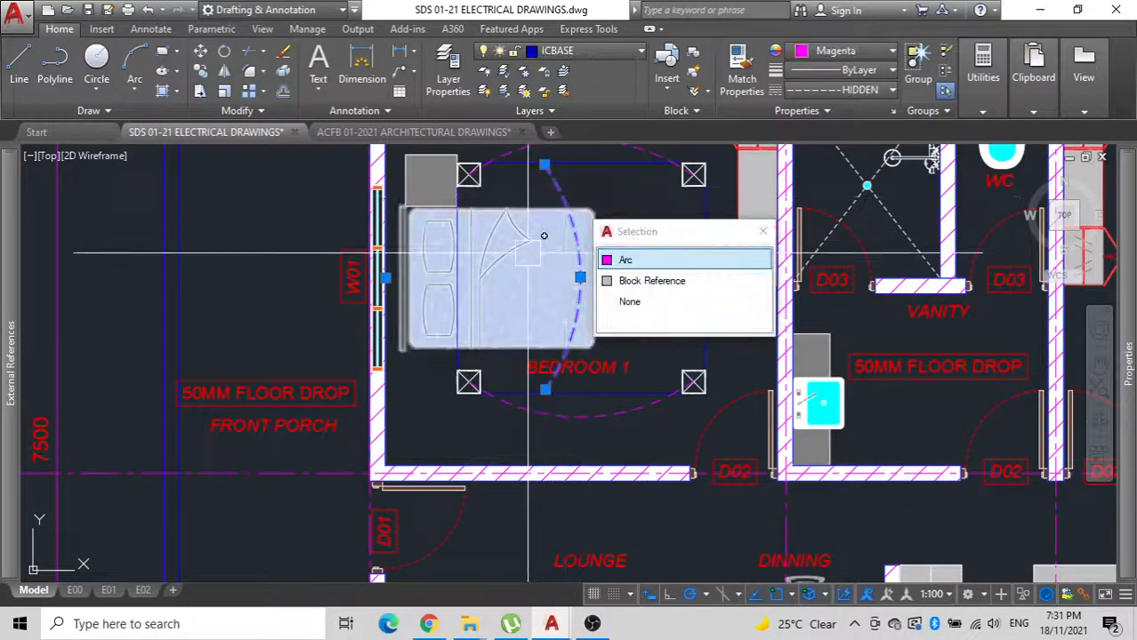
text(M)
key(Return)
click(544, 165)
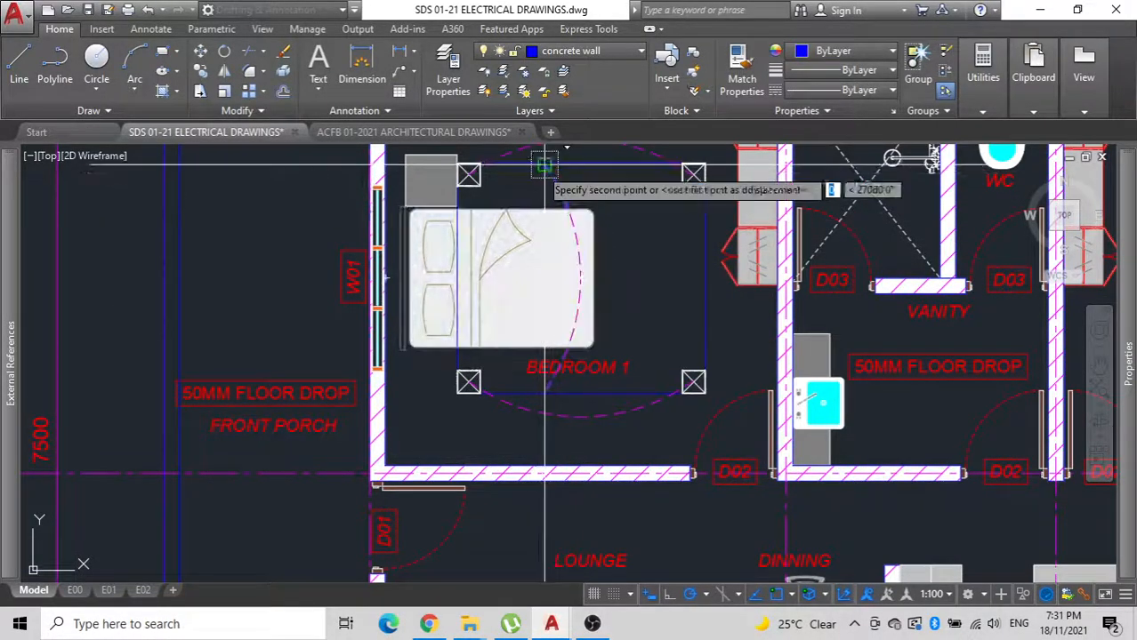
click(694, 175)
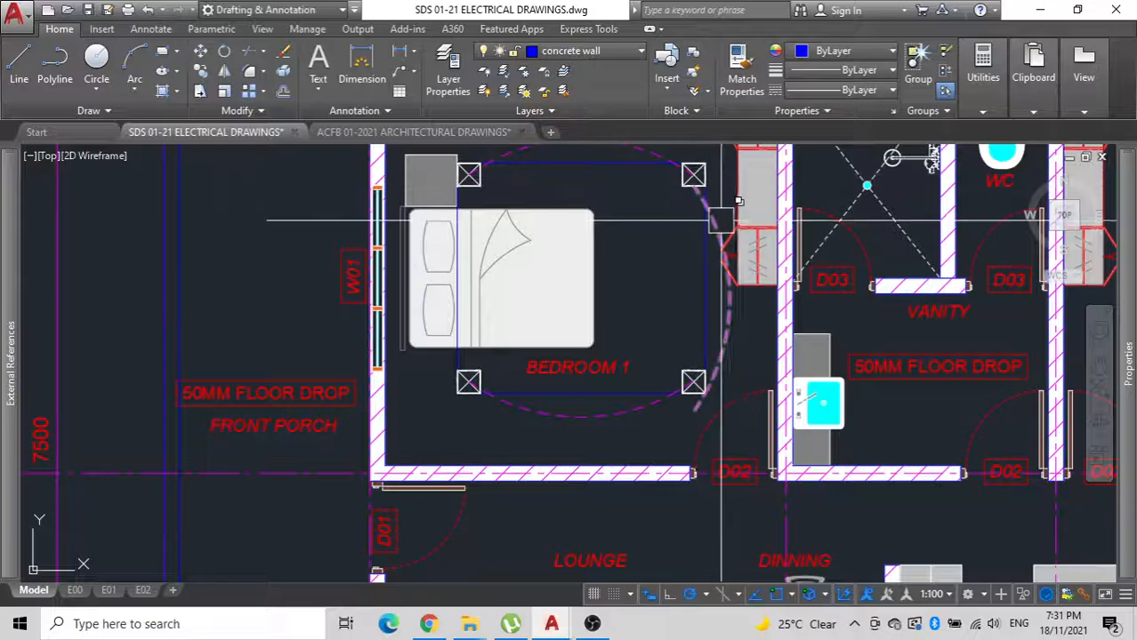
Stretch the right-hand arc's upper end to the exact centre of the upper-right downlight.
click(717, 195)
scroll(672, 174, up, 4)
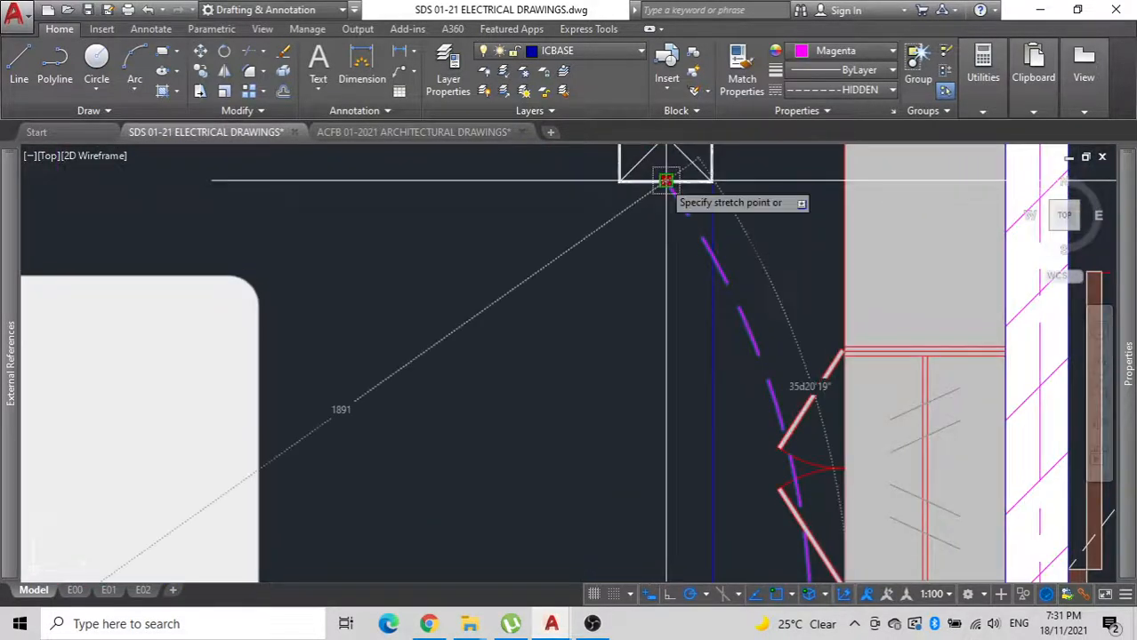
middle_drag(666, 181, 639, 342)
click(638, 295)
scroll(581, 364, down, 6)
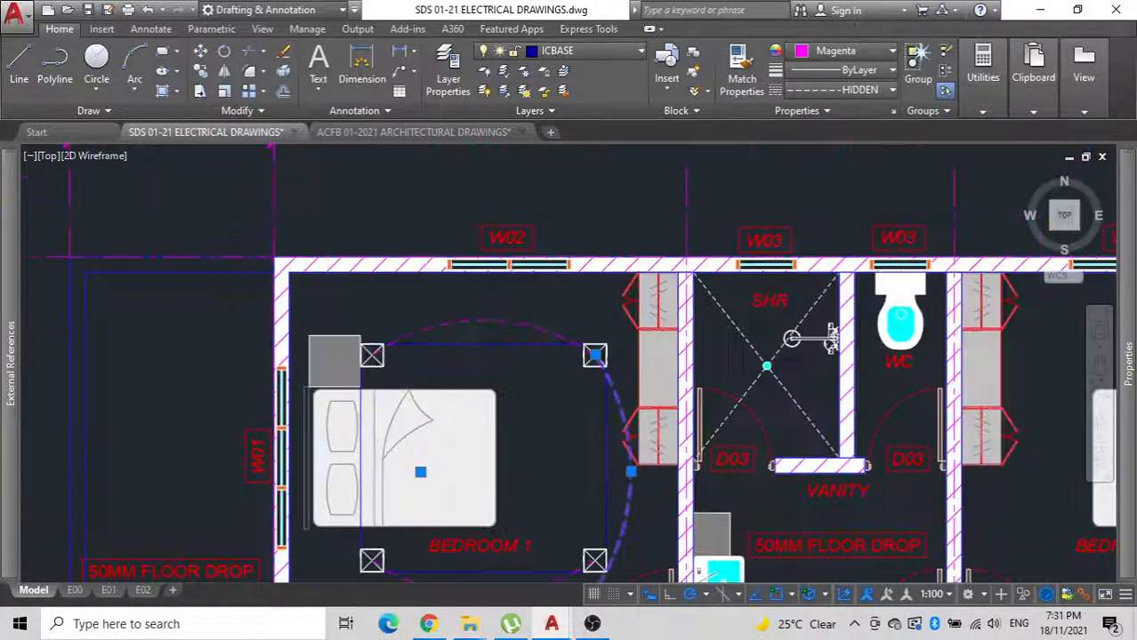
Stretch the top arc's right end to the centre of the upper-right downlight so it meets the right-hand arc.
scroll(569, 338, up, 5)
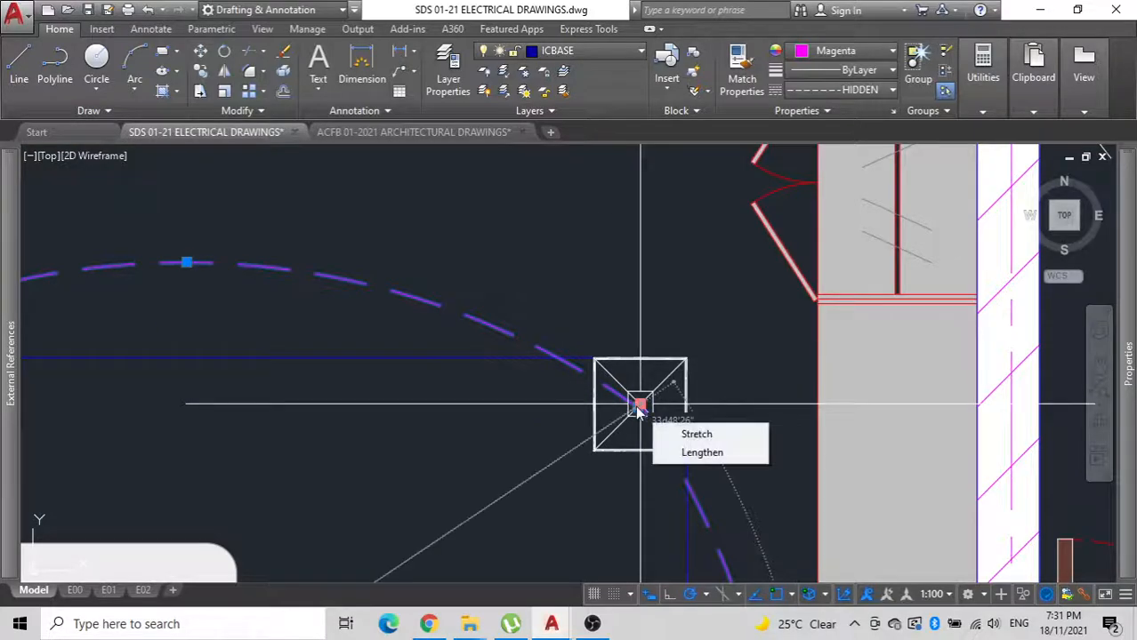
scroll(637, 407, up, 5)
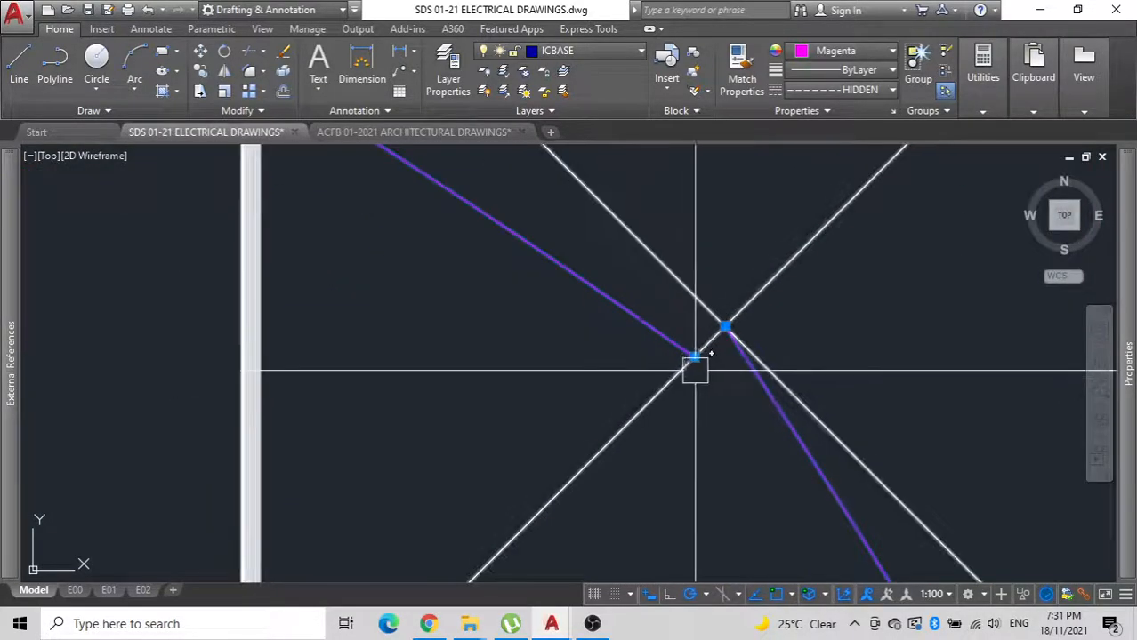
click(694, 358)
scroll(714, 339, down, 5)
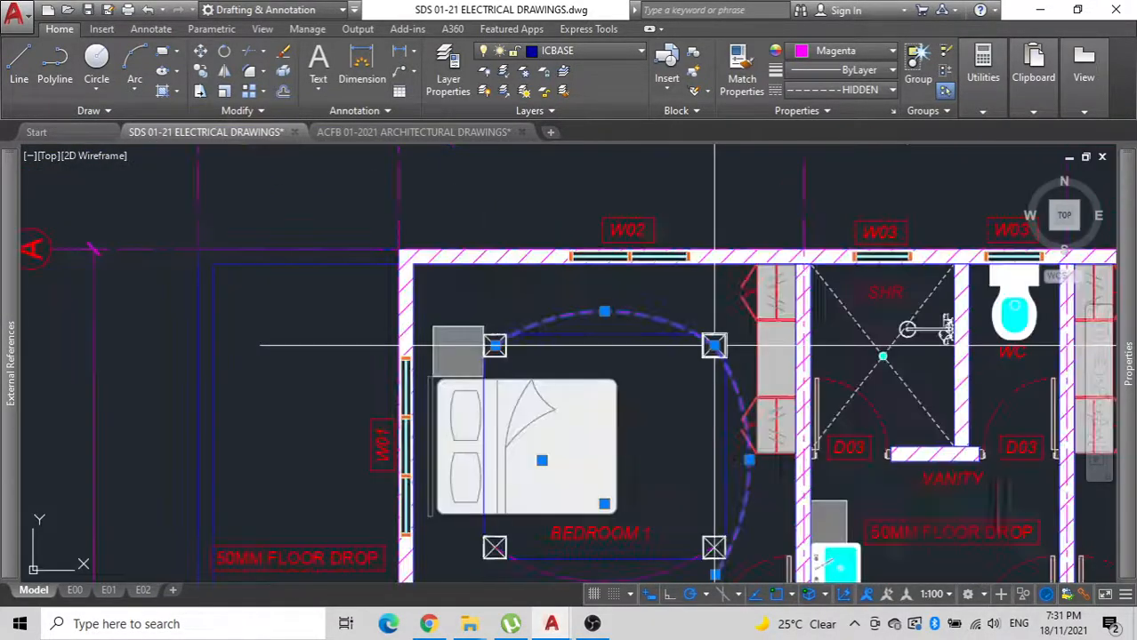
Stretch the right-hand arc's lower end to the centre of the lower-right downlight.
scroll(728, 369, up, 6)
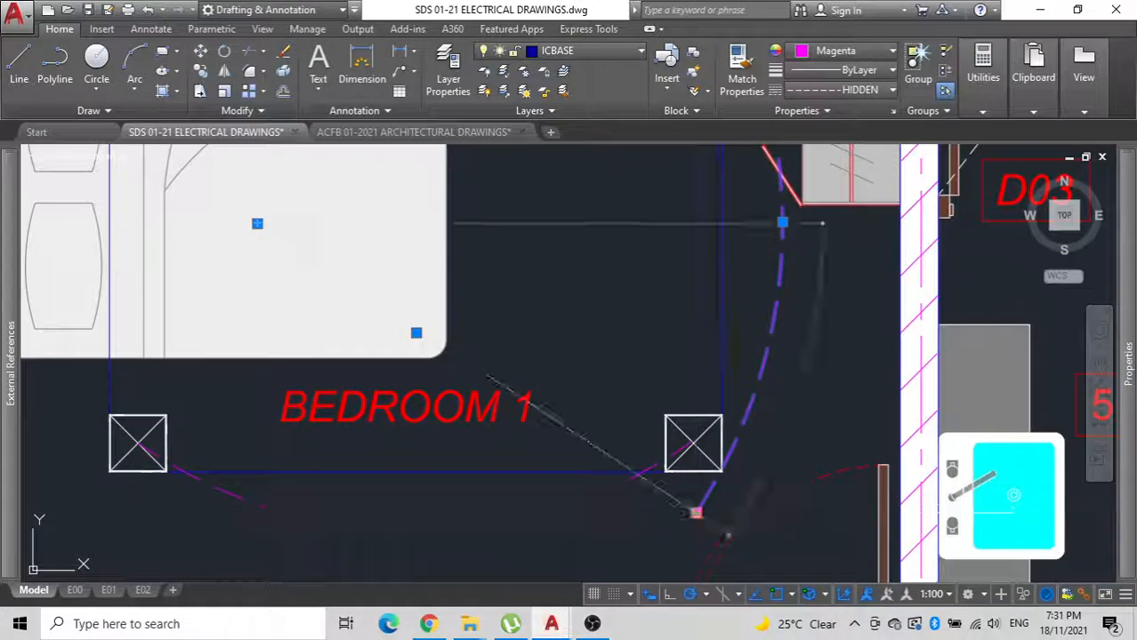
click(693, 437)
scroll(681, 418, down, 4)
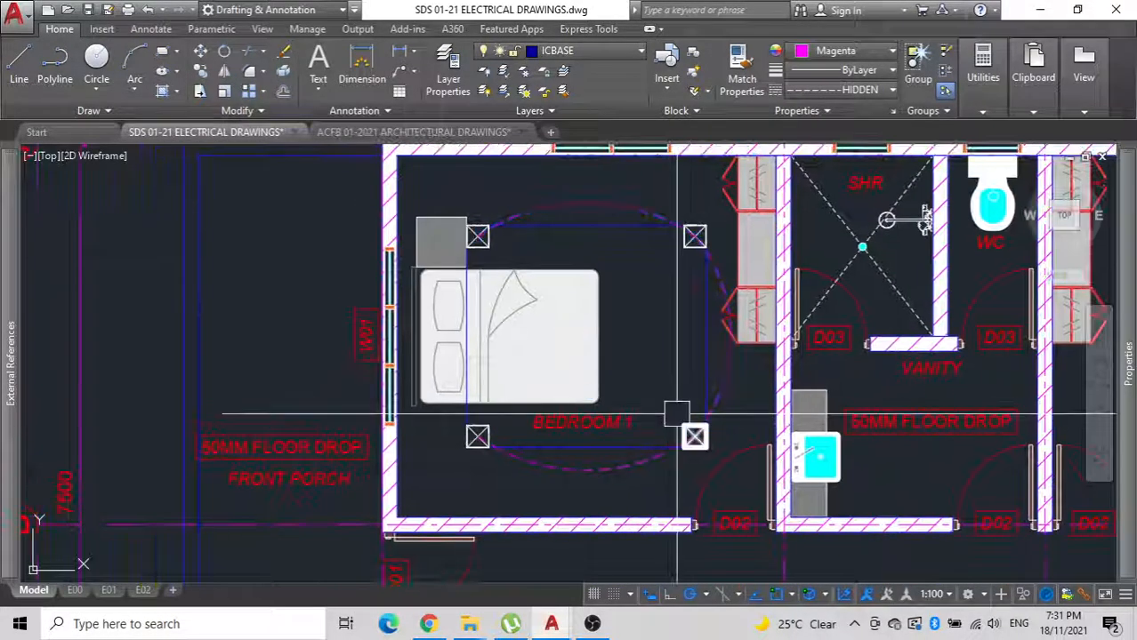
Mirror the right-hand electrical line arc to the left pair of downlights about the guide rectangle's vertical centreline, keeping the original.
click(717, 386)
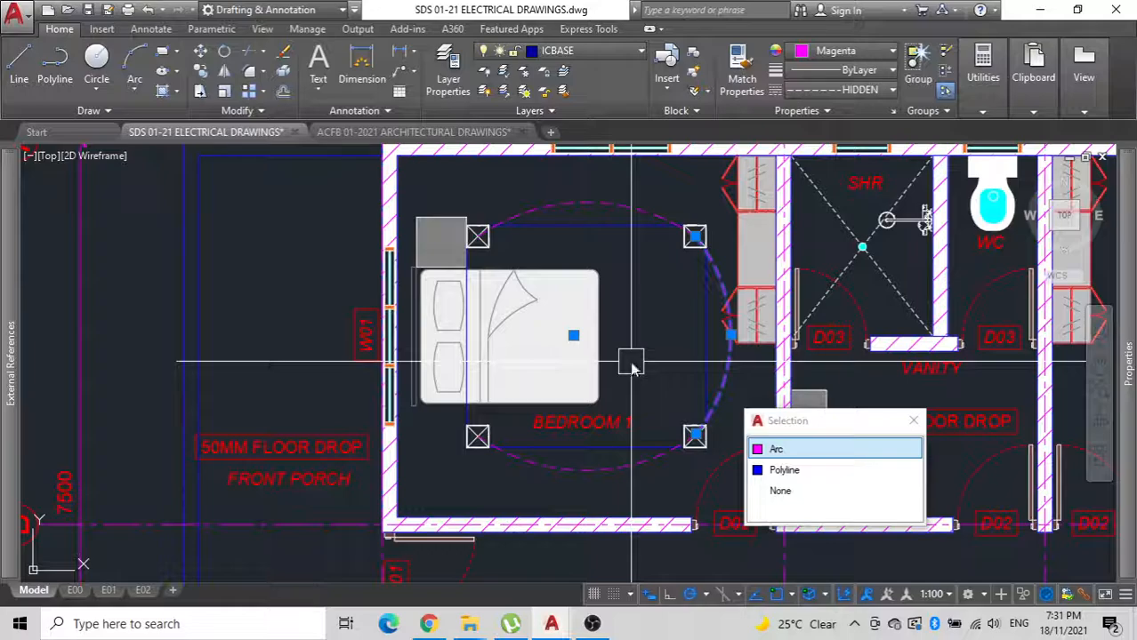
text(mi)
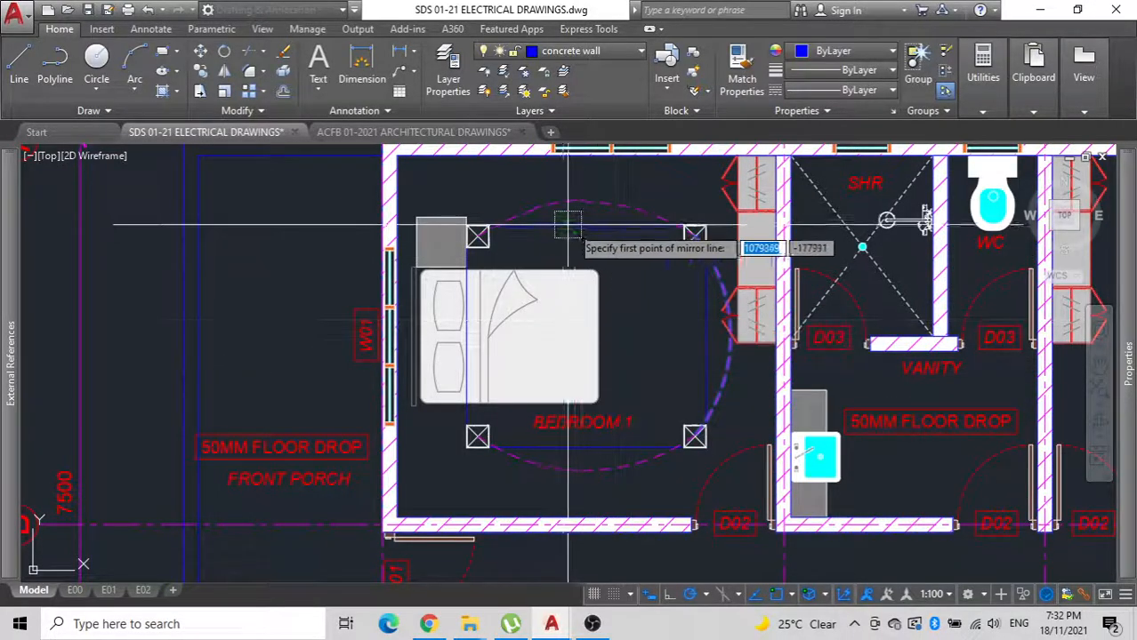
click(588, 225)
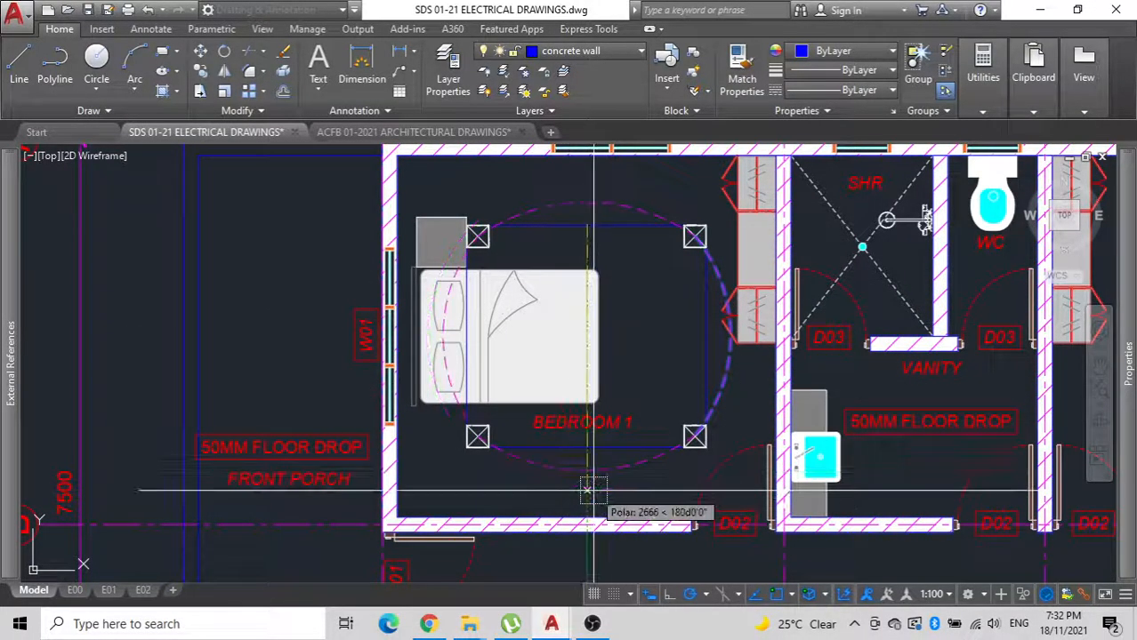
key(Return)
Group the two lines, circle and number 1 of the single PDL switch symbol in the electrical legend.
middle_drag(694, 436, 573, 409)
scroll(590, 469, down, 3)
middle_drag(481, 547, 675, 374)
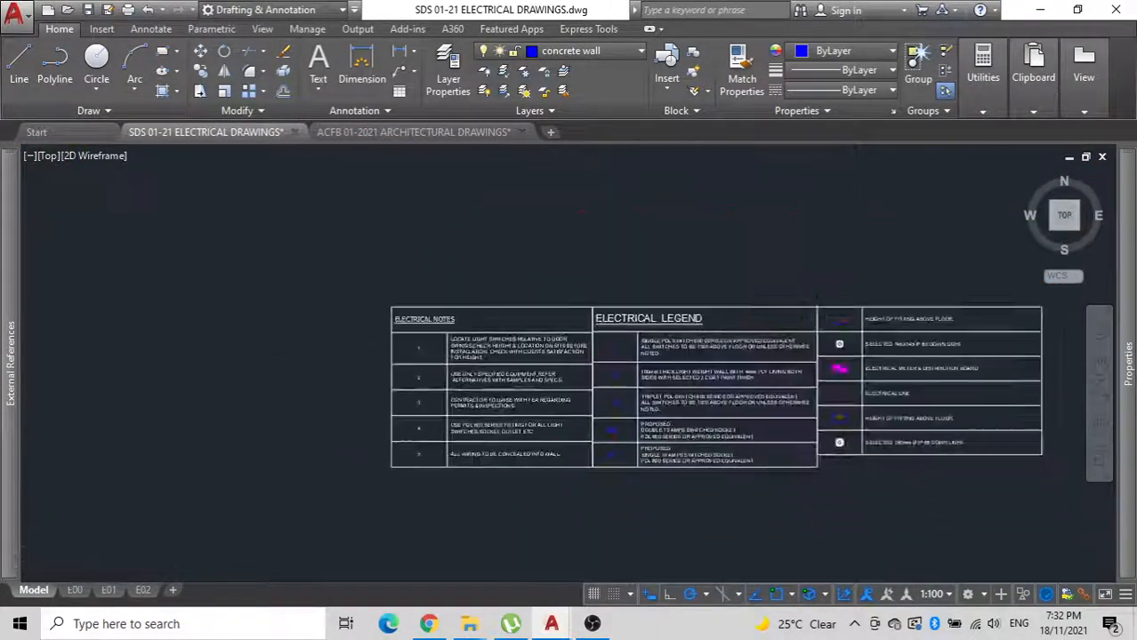
scroll(533, 325, up, 8)
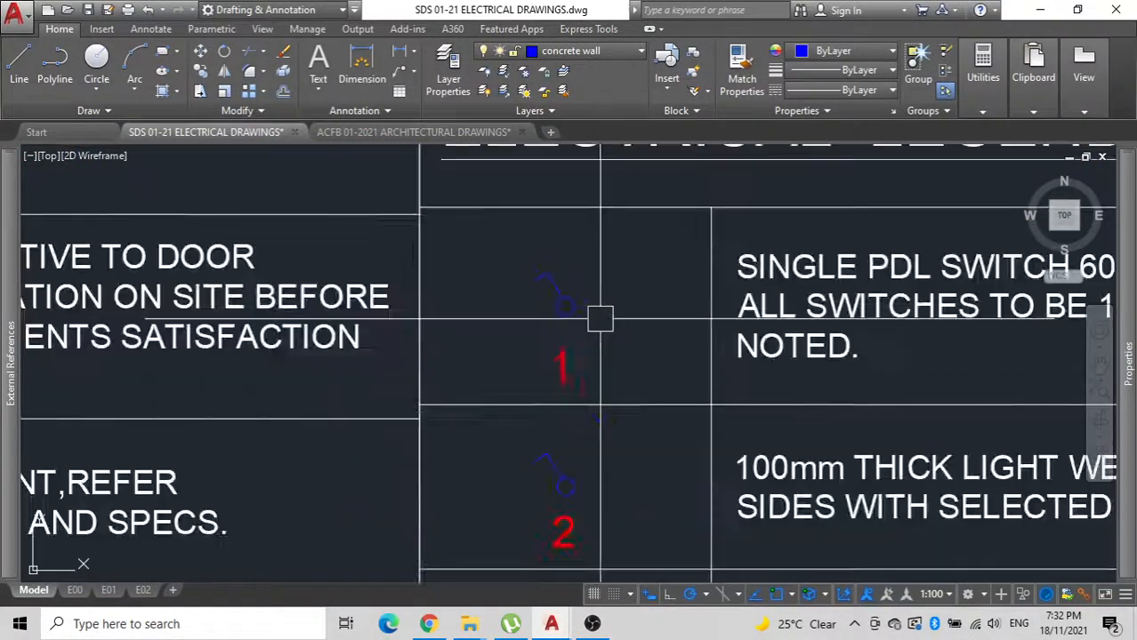
click(560, 339)
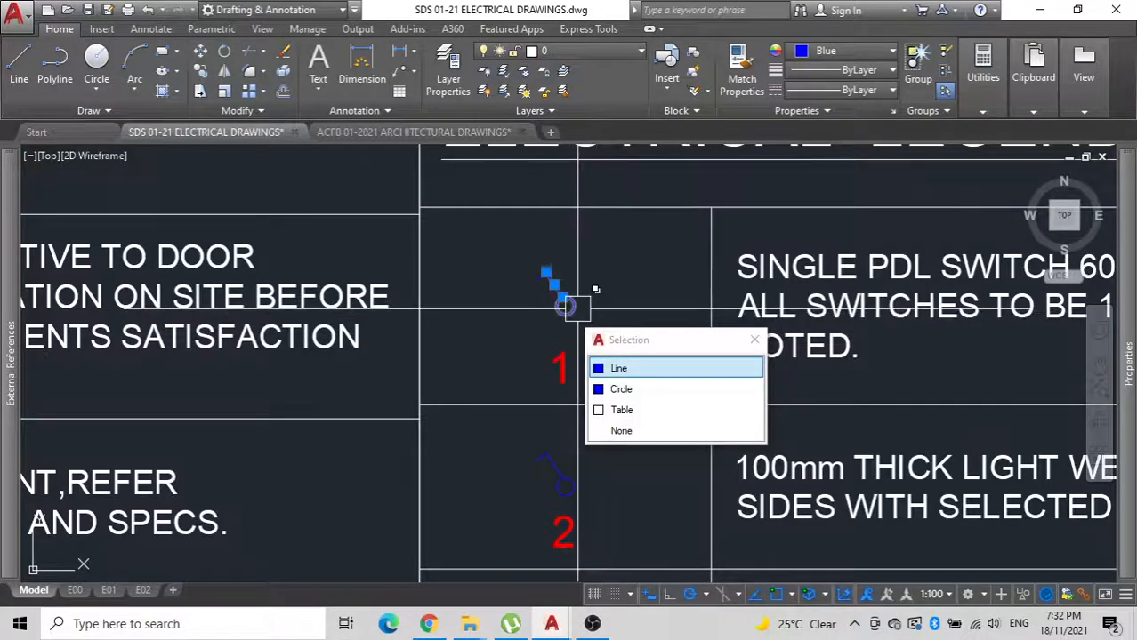
click(580, 310)
scroll(534, 286, up, 5)
click(537, 285)
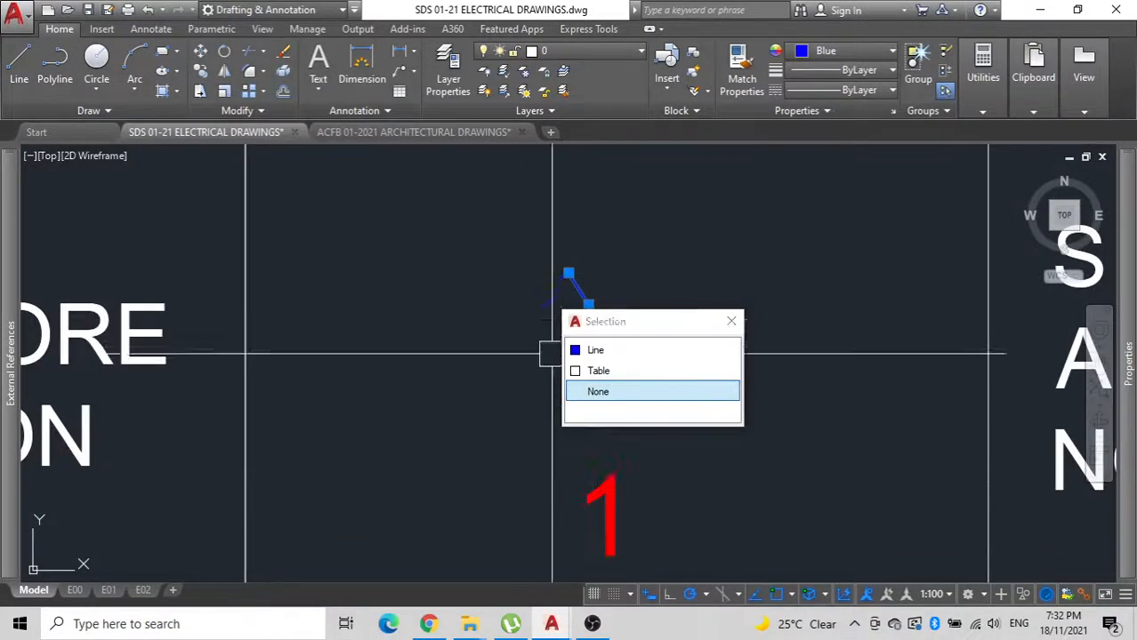
click(544, 296)
click(590, 488)
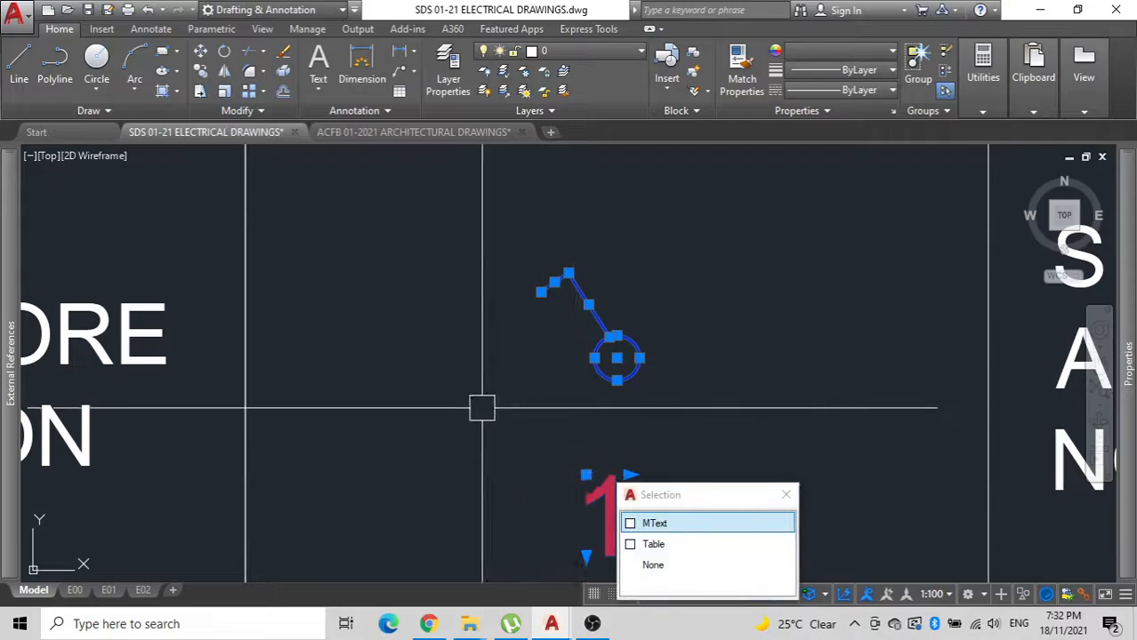
text(g)
key(Return)
Move the grouped single switch symbol from the electrical legend to the lounge side of Bedroom 1's wall, beside door D02.
click(603, 343)
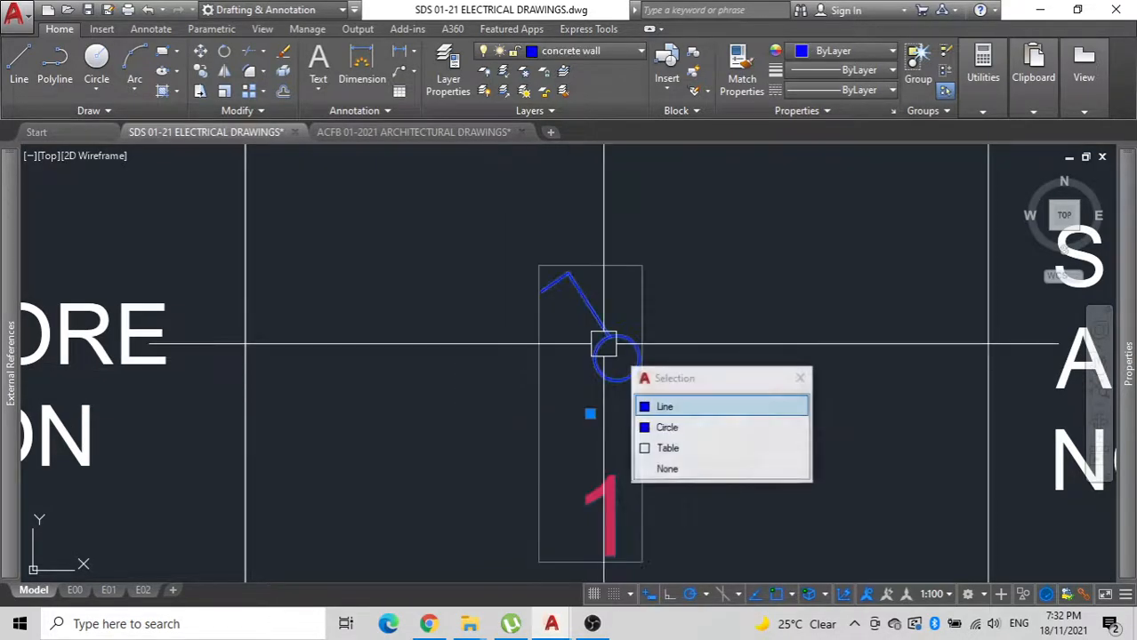
text(m)
key(Return)
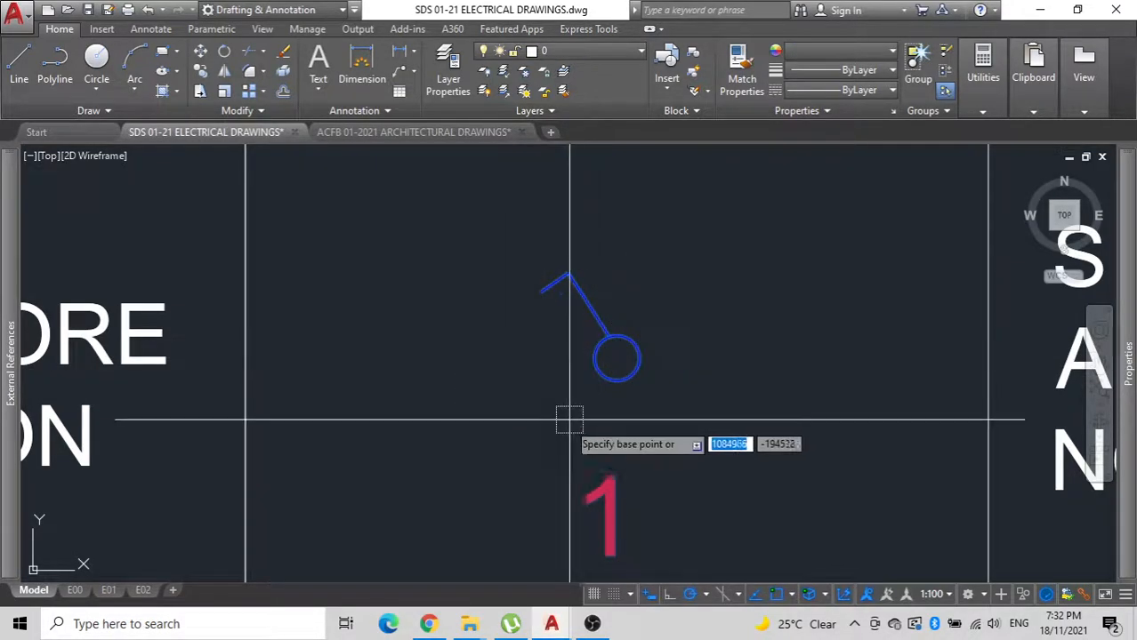
click(551, 375)
scroll(551, 376, down, 5)
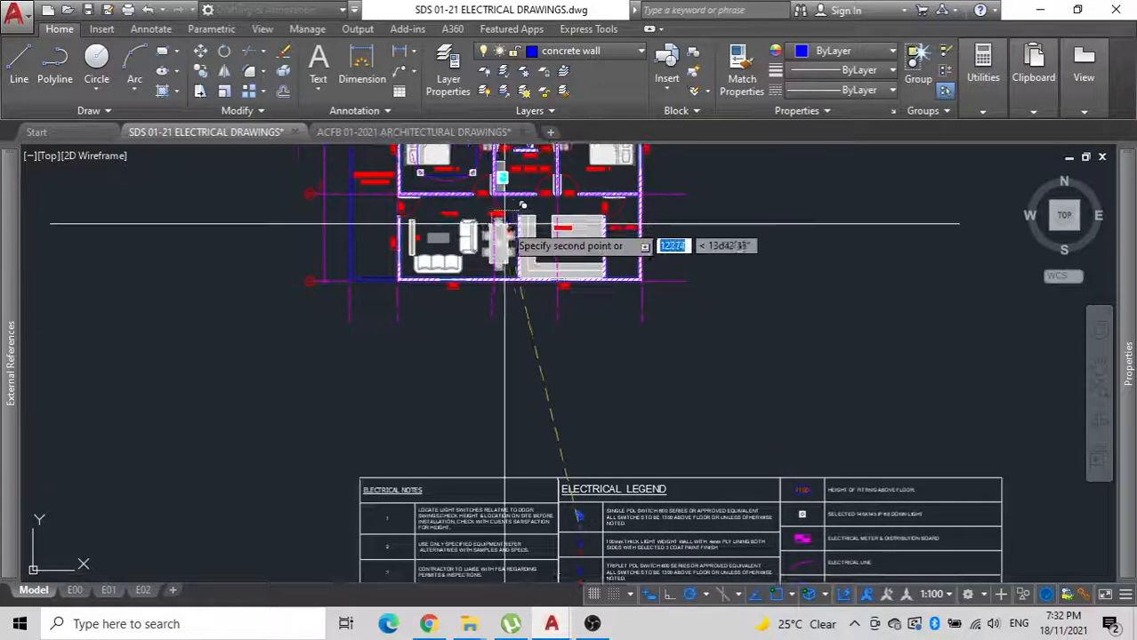
scroll(504, 224, up, 5)
scroll(494, 343, down, 3)
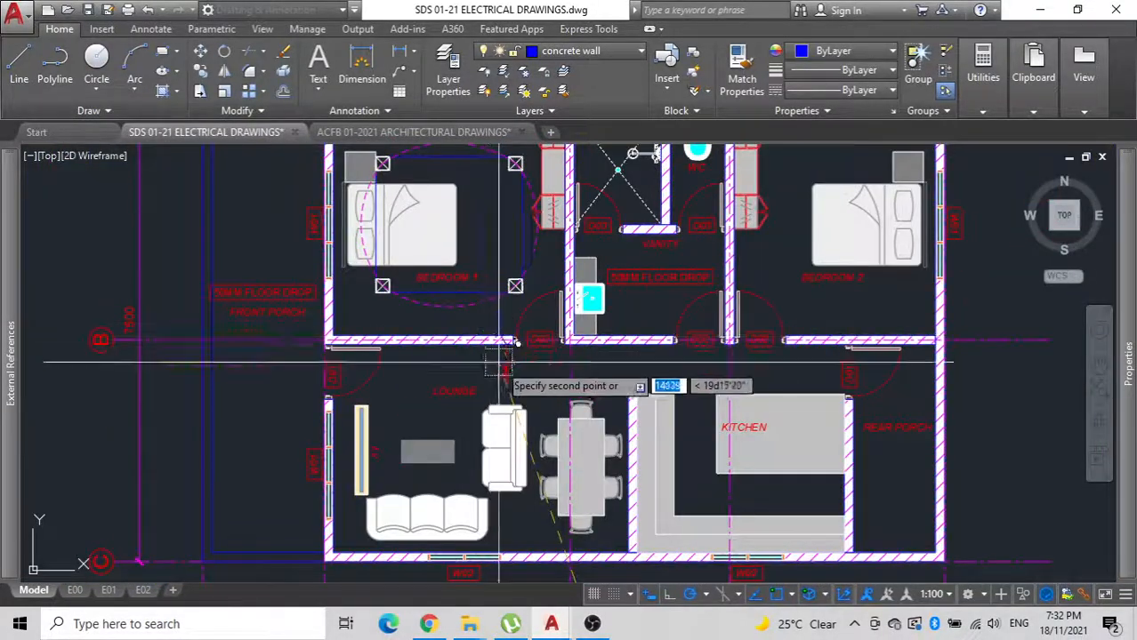
scroll(498, 362, up, 5)
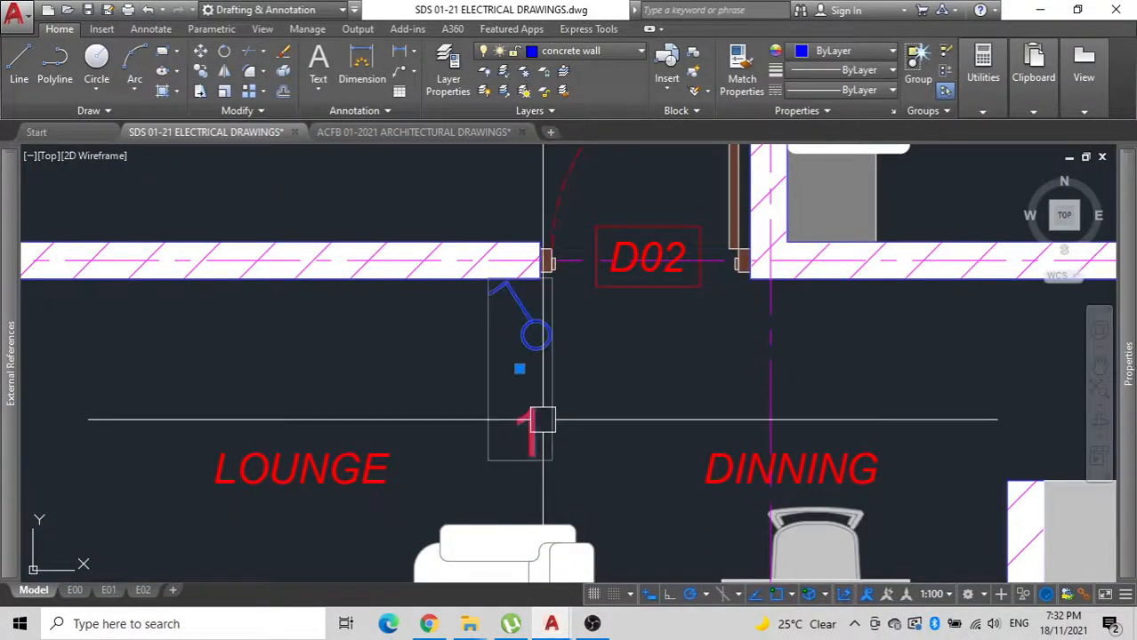
Ungroup the switch symbol and move its number 1 straight up onto the wall above the switch.
text(UNGROUP)
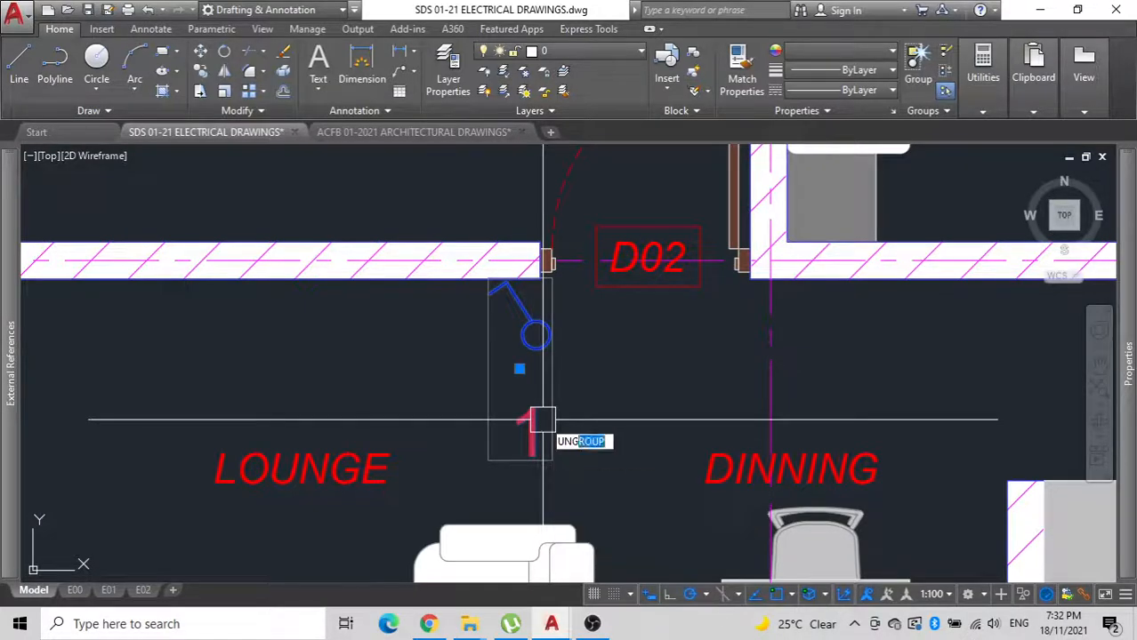
key(Return)
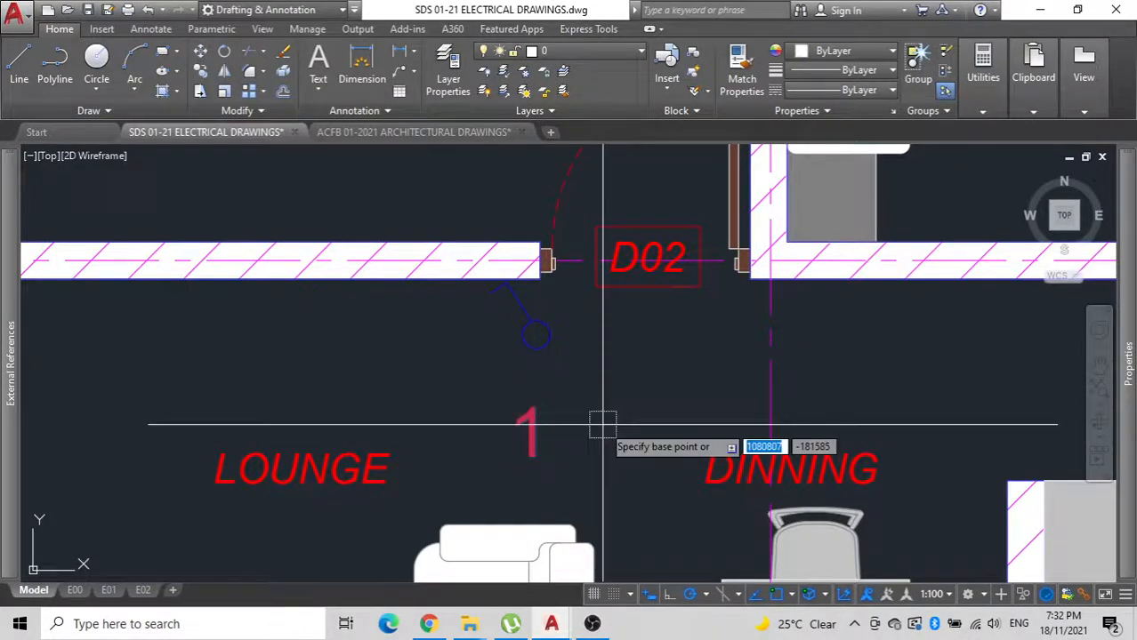
click(604, 420)
middle_drag(601, 263, 572, 392)
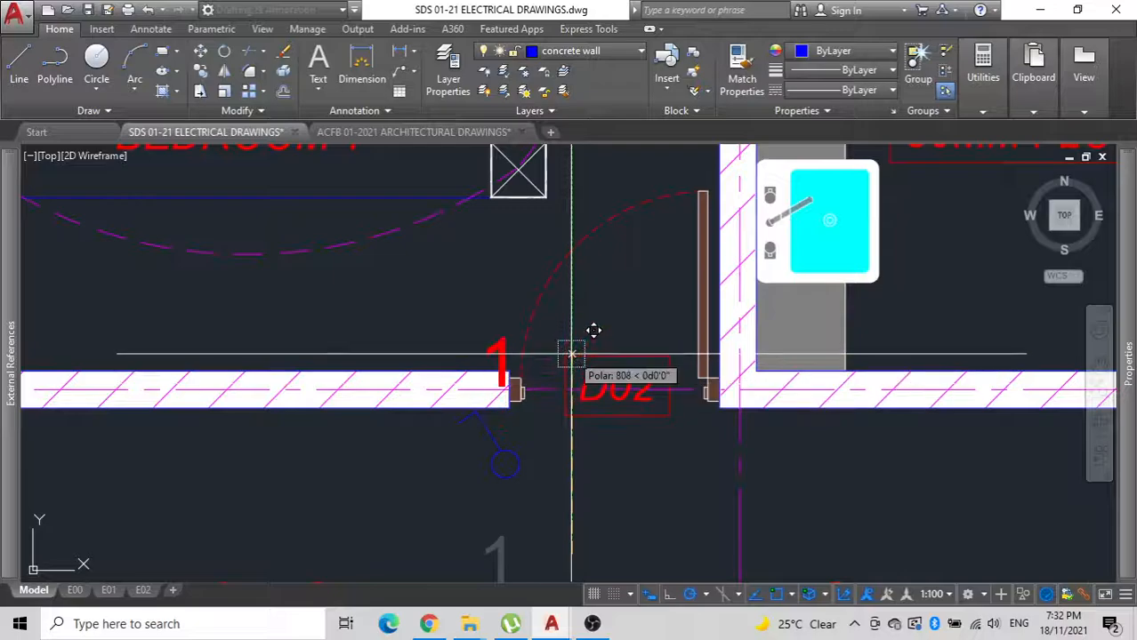
click(572, 385)
Group the switch's lines and circle with the repositioned number 1.
click(557, 500)
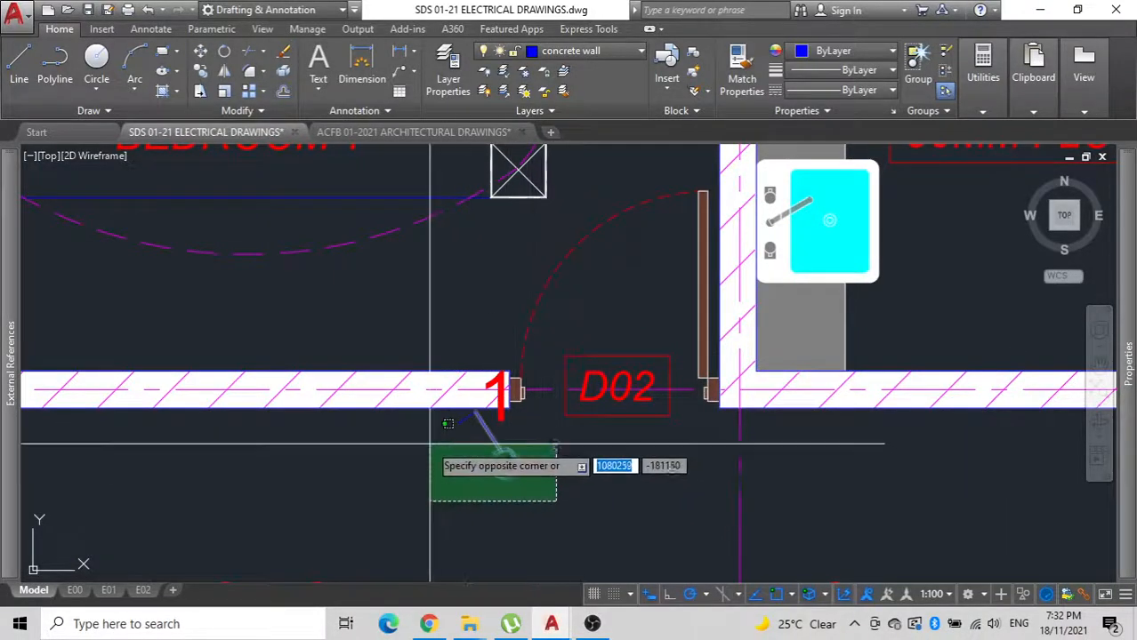
click(496, 374)
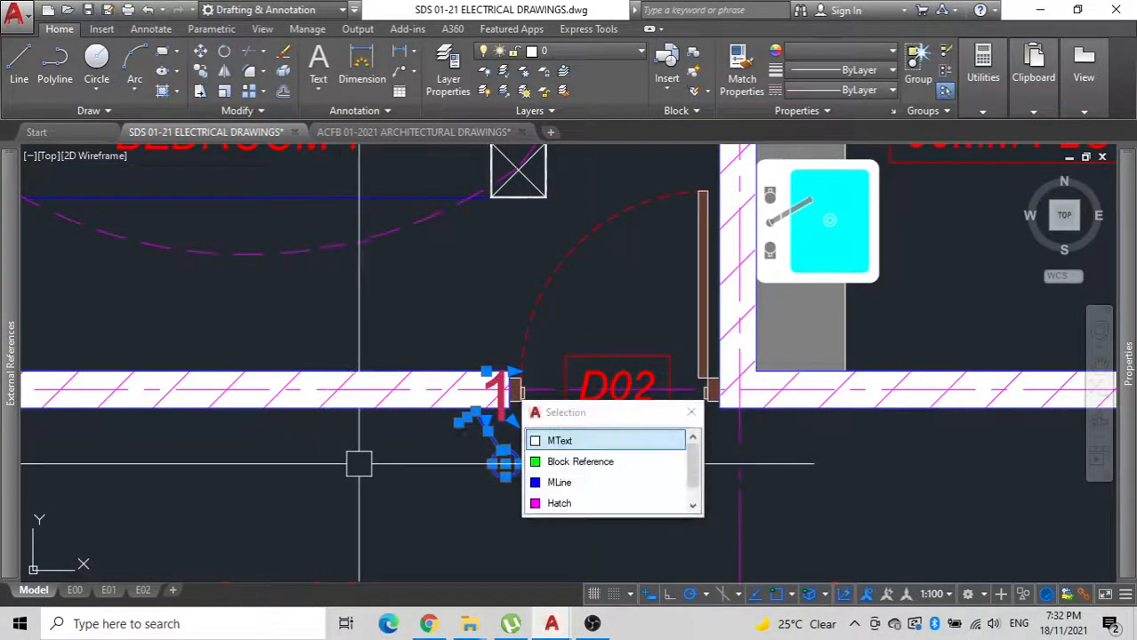
text(g)
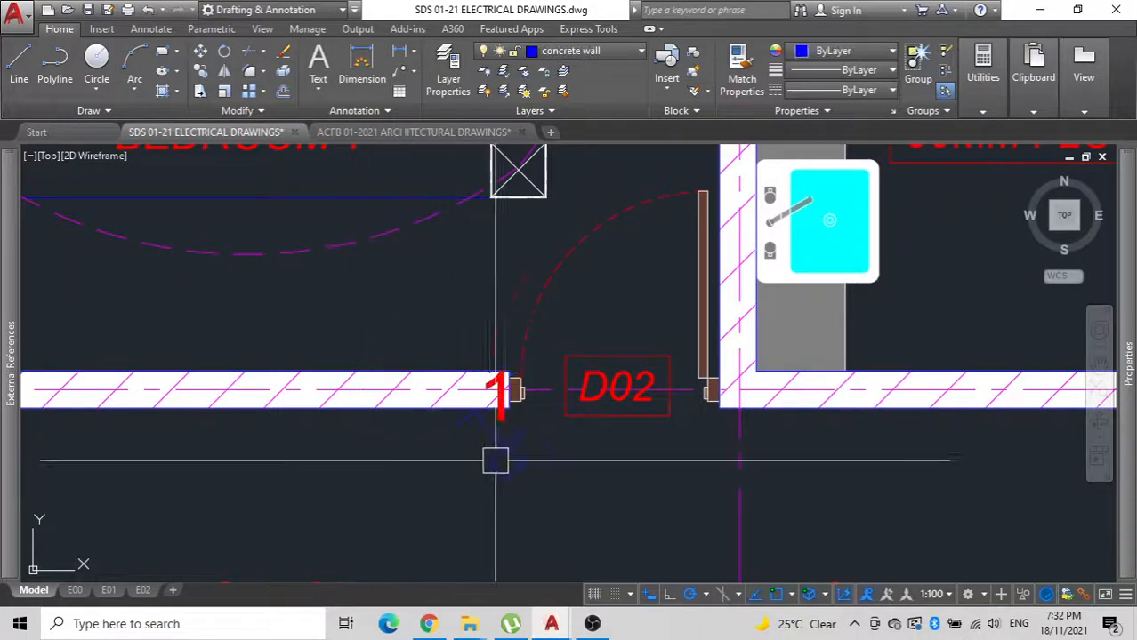
text(m)
Move the grouped switch through the wall so its circle sits on the Bedroom 1 side beside door D02.
key(space)
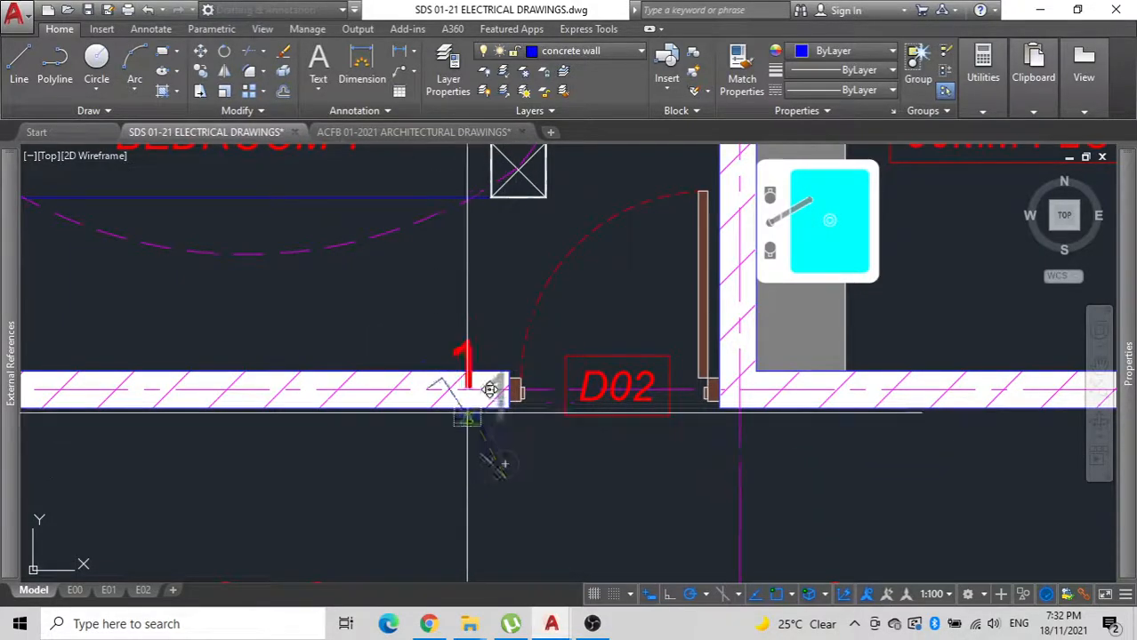
click(504, 464)
scroll(456, 417, down, 2)
middle_drag(456, 417, 455, 534)
Stretch the right-hand electrical line arc's lower end from the lower-right downlight to the switch's circle.
click(507, 330)
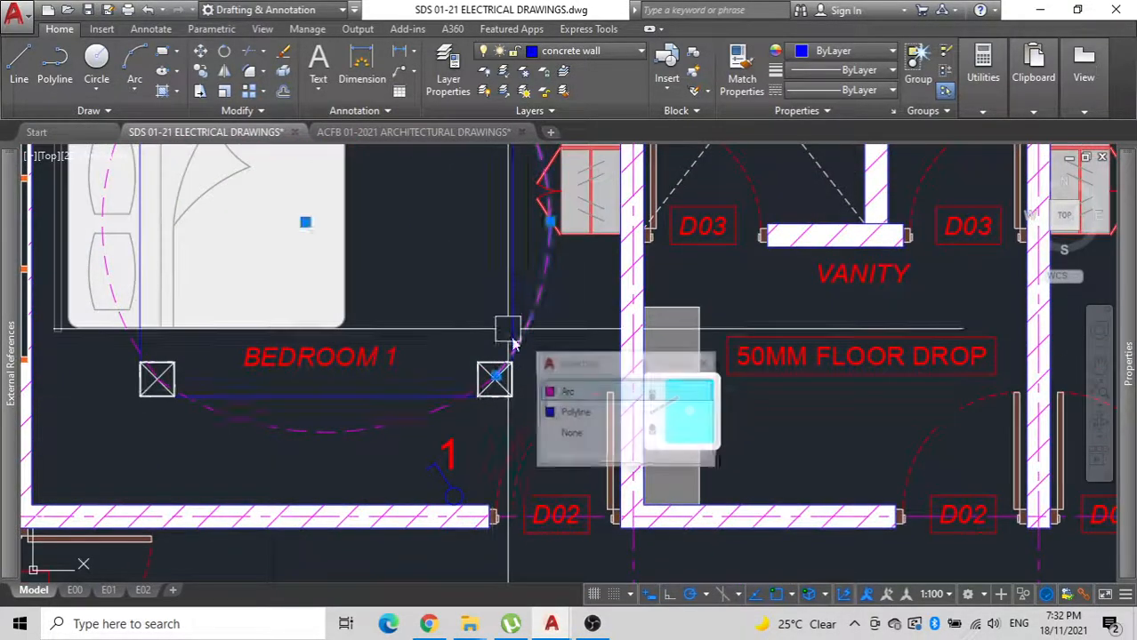
click(496, 376)
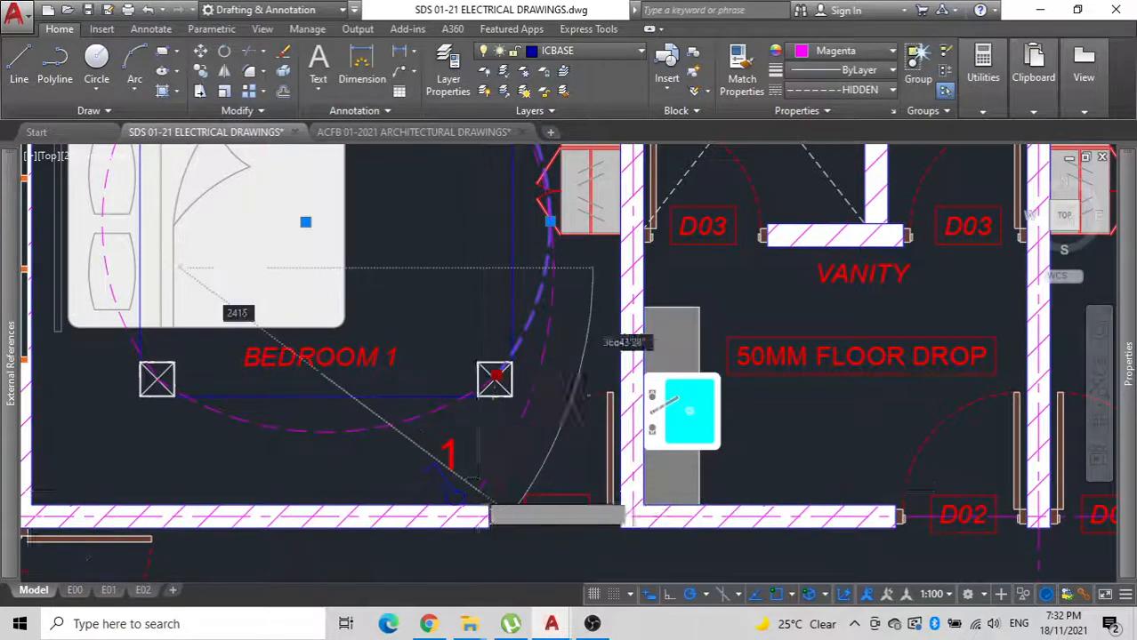
scroll(478, 489, up, 3)
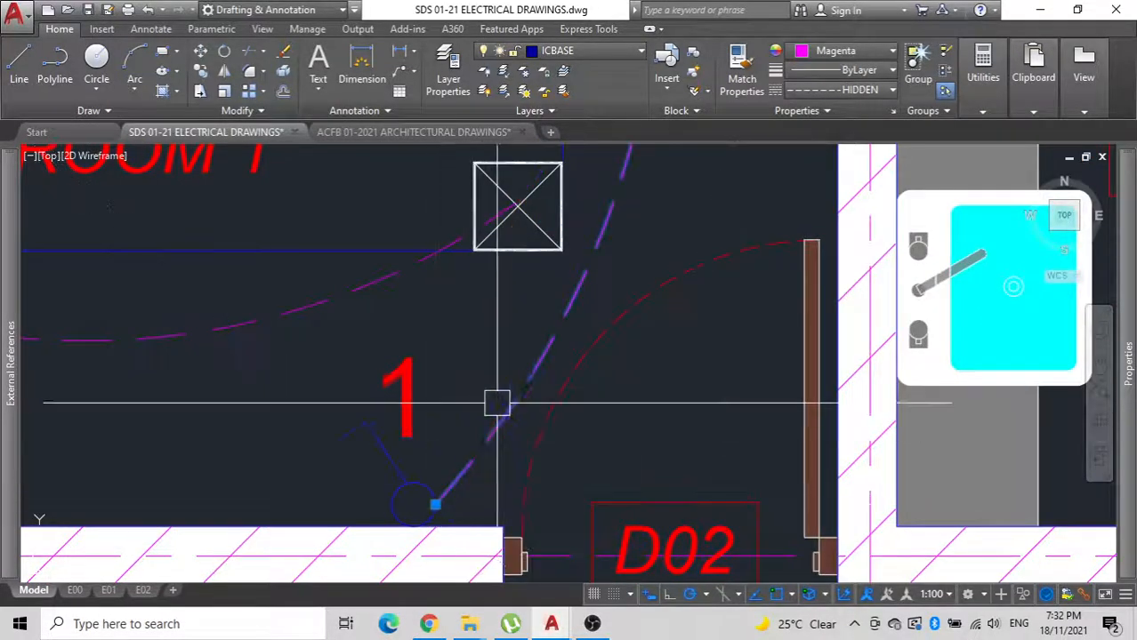
scroll(497, 403, down, 5)
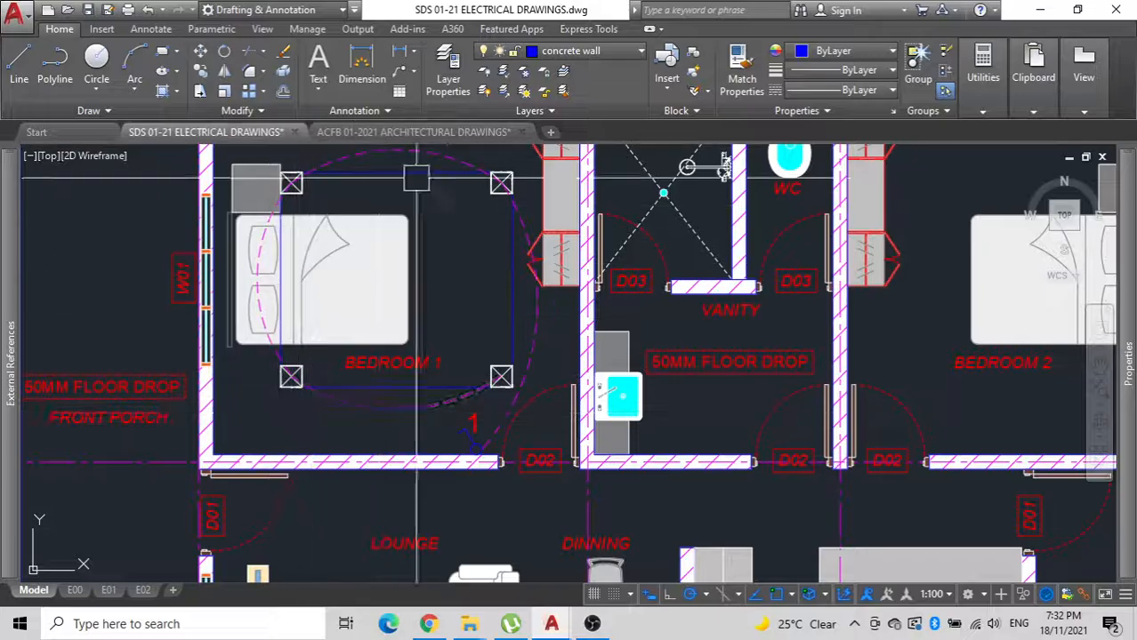
Ungroup the Bedroom 1 switch symbol and change its number to 2.
scroll(428, 412, up, 5)
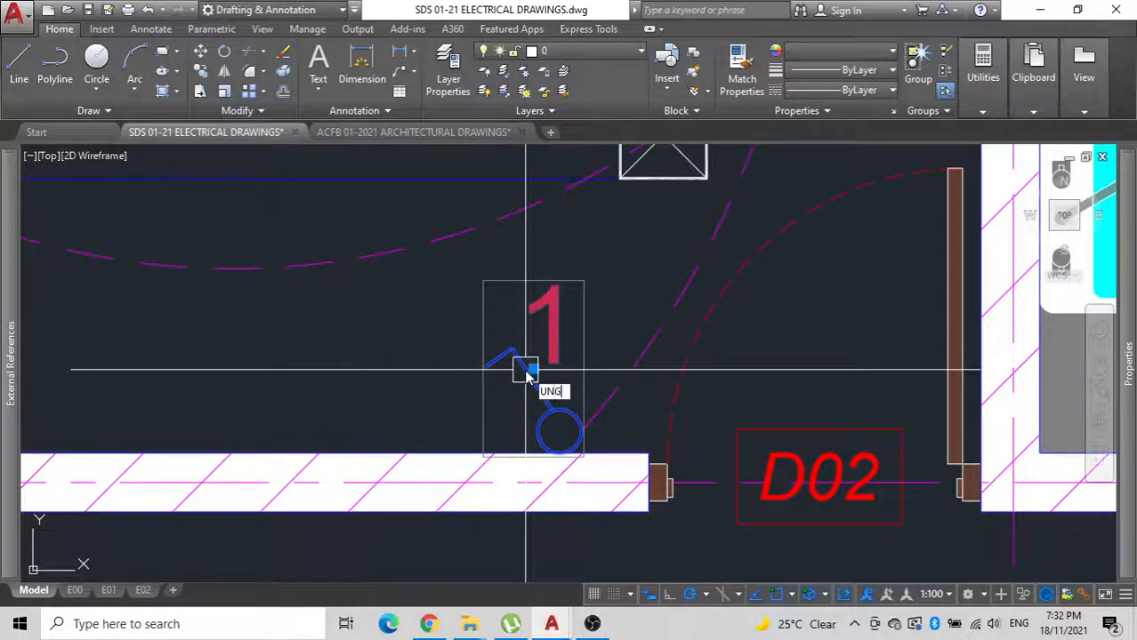
double_click(562, 332)
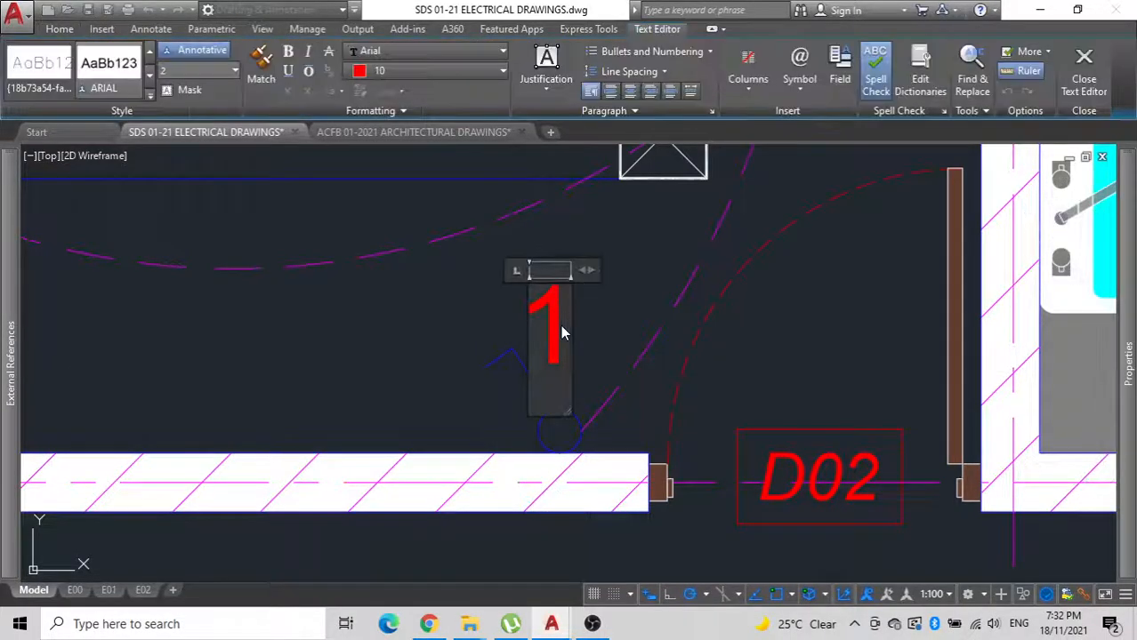
click(612, 338)
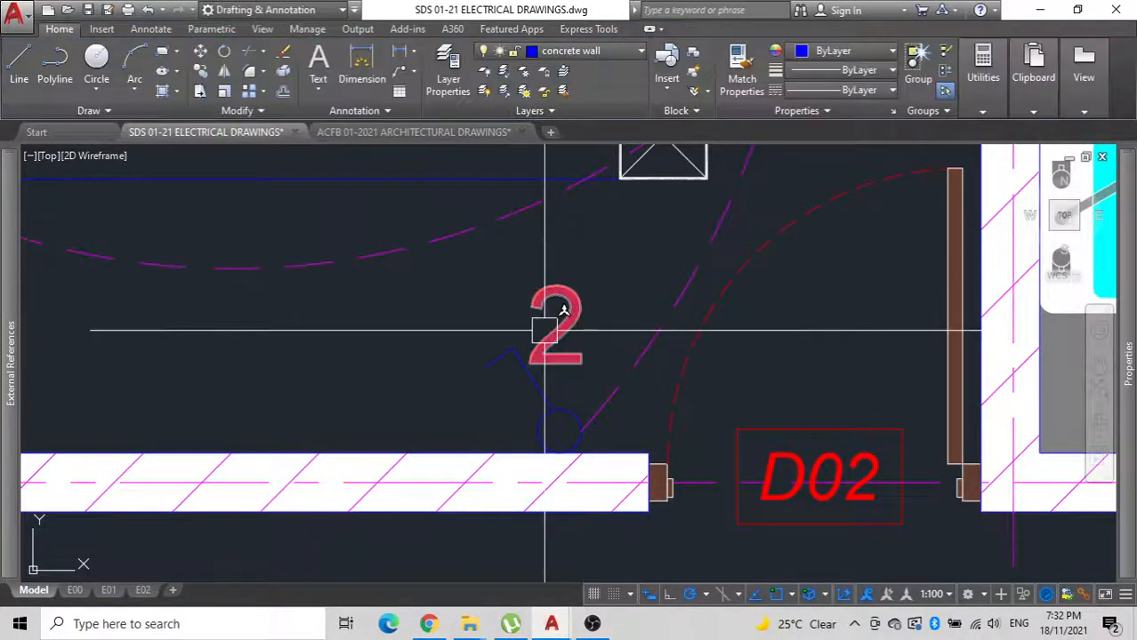
Group the number 2 with the switch's lines and circle again.
click(544, 329)
click(537, 431)
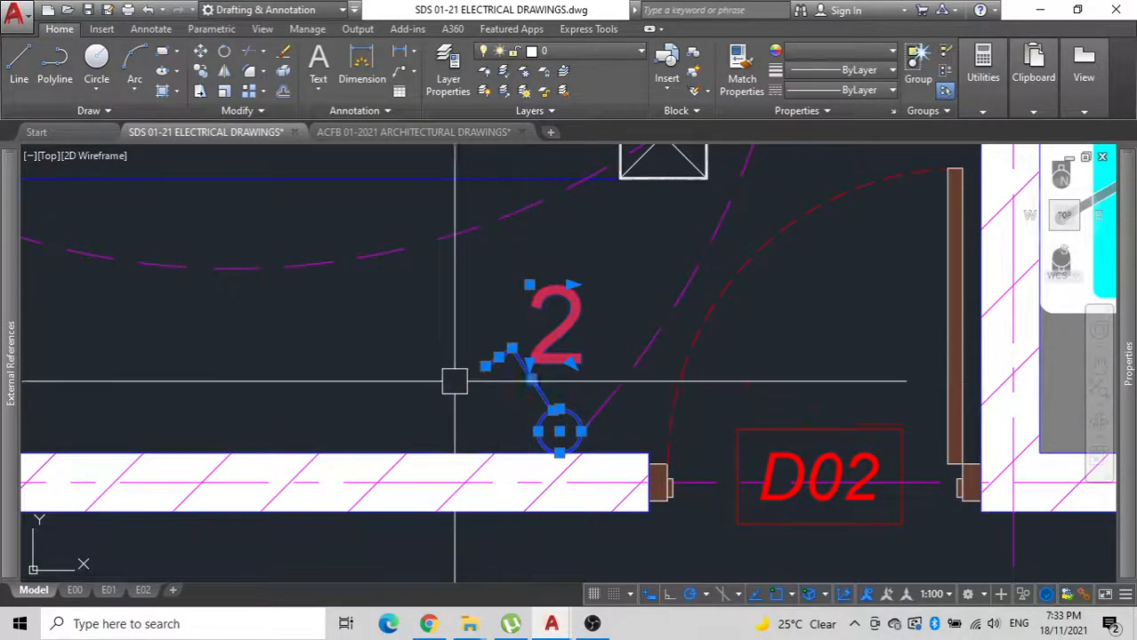
scroll(544, 369, down, 6)
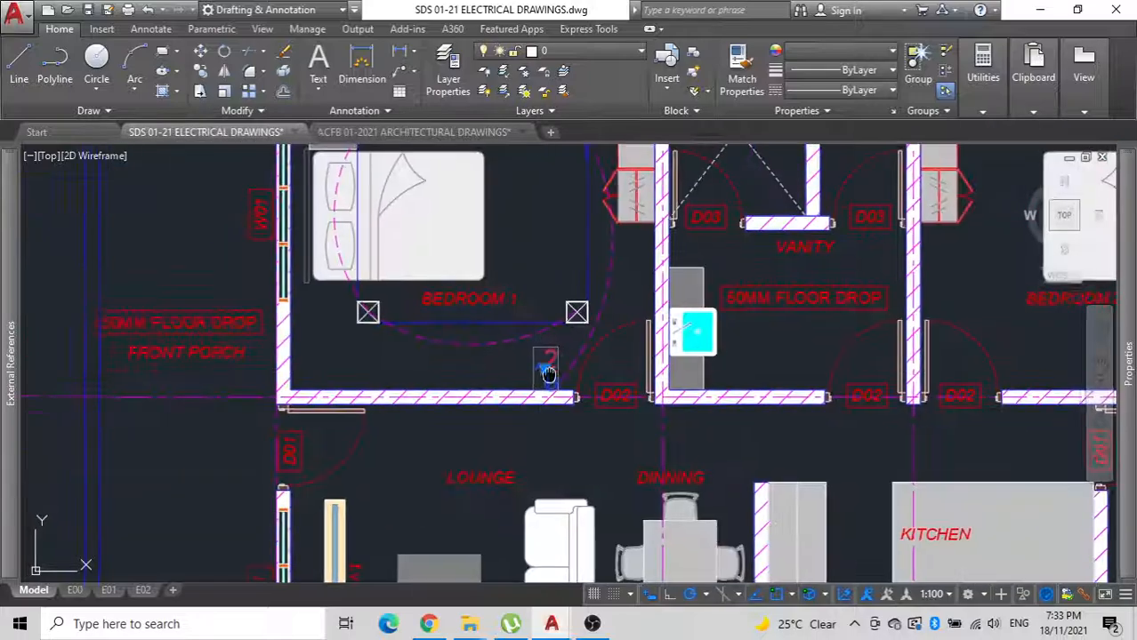
Group Bedroom 1's four downlights, the electrical line arcs, the guide rectangle and the switch together.
middle_drag(548, 372, 568, 416)
middle_drag(916, 477, 581, 474)
scroll(869, 431, down, 2)
middle_drag(869, 431, 971, 445)
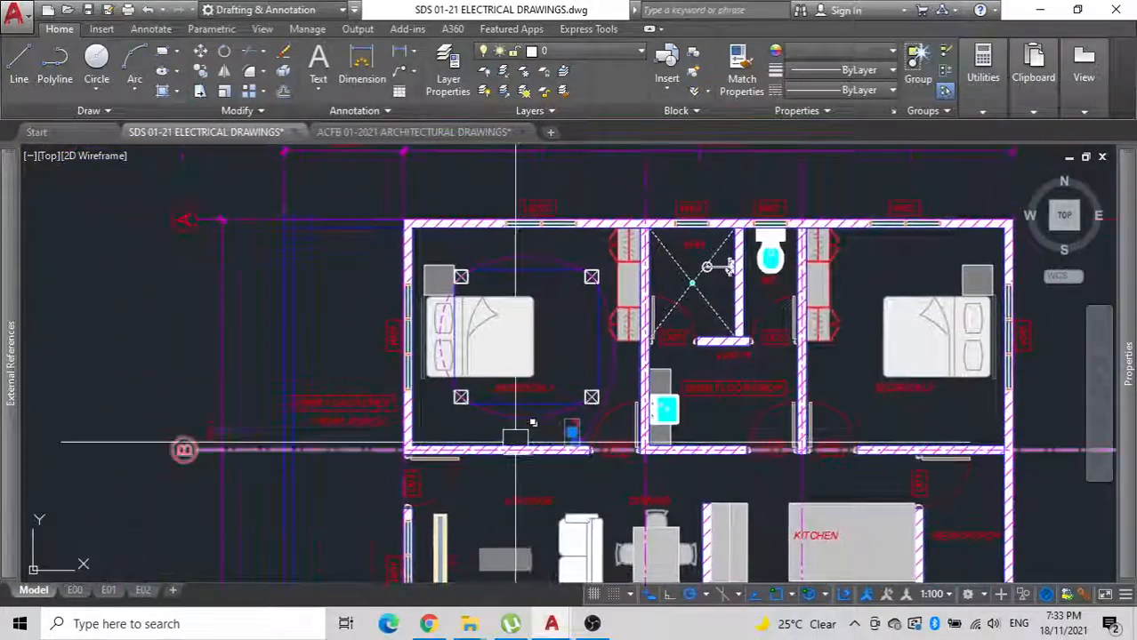
scroll(525, 436, up, 6)
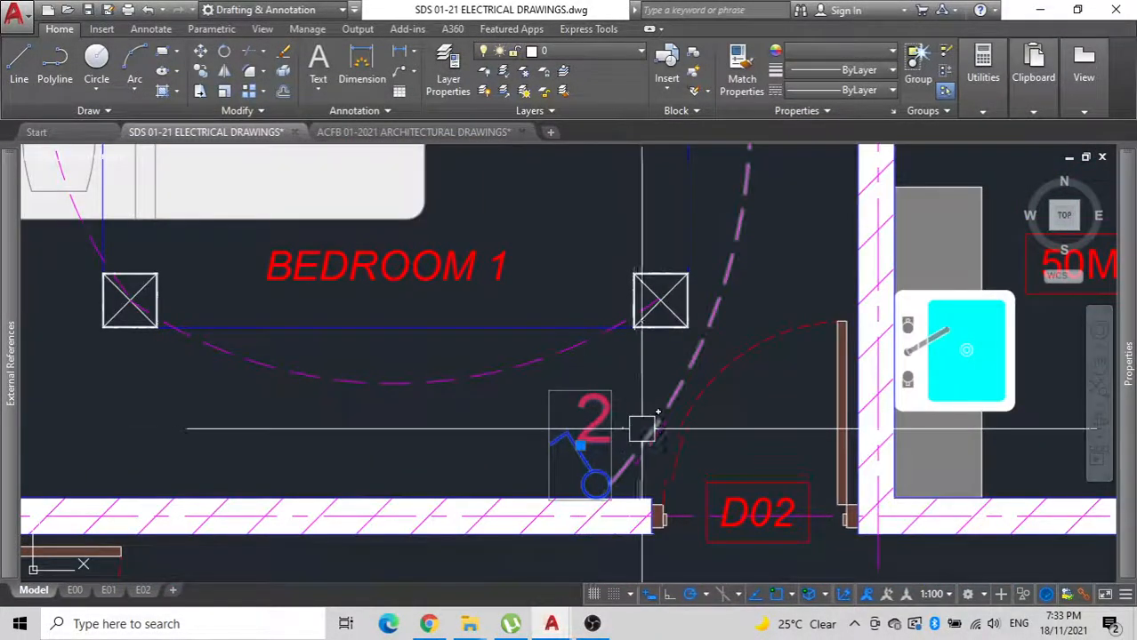
click(641, 429)
click(436, 387)
scroll(438, 402, down, 4)
middle_drag(500, 351, 507, 381)
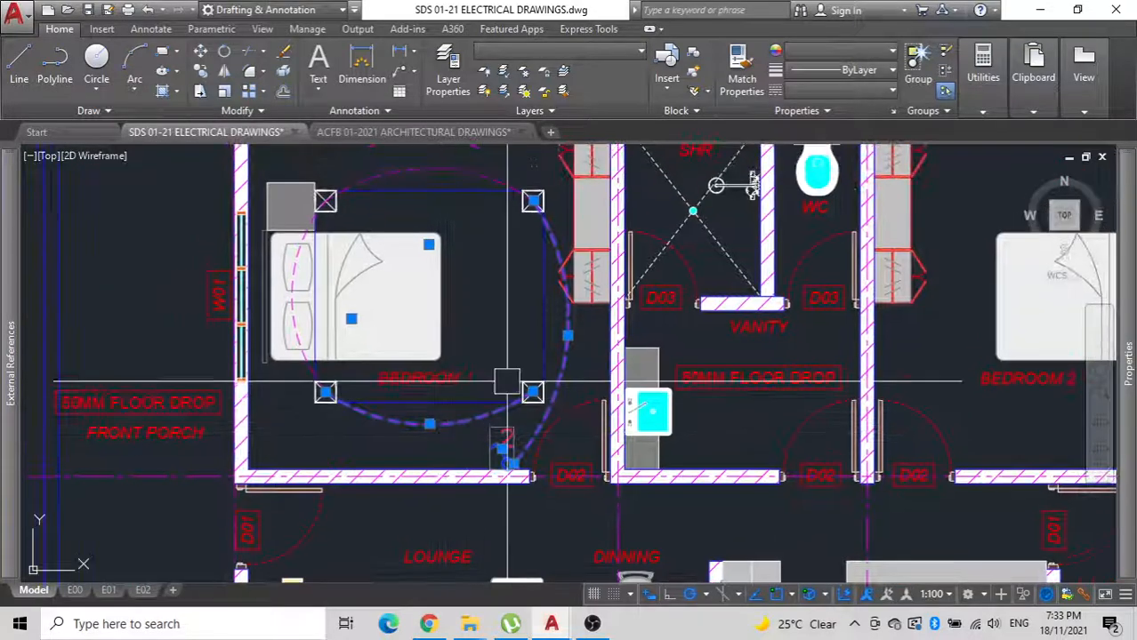
scroll(521, 377, up, 2)
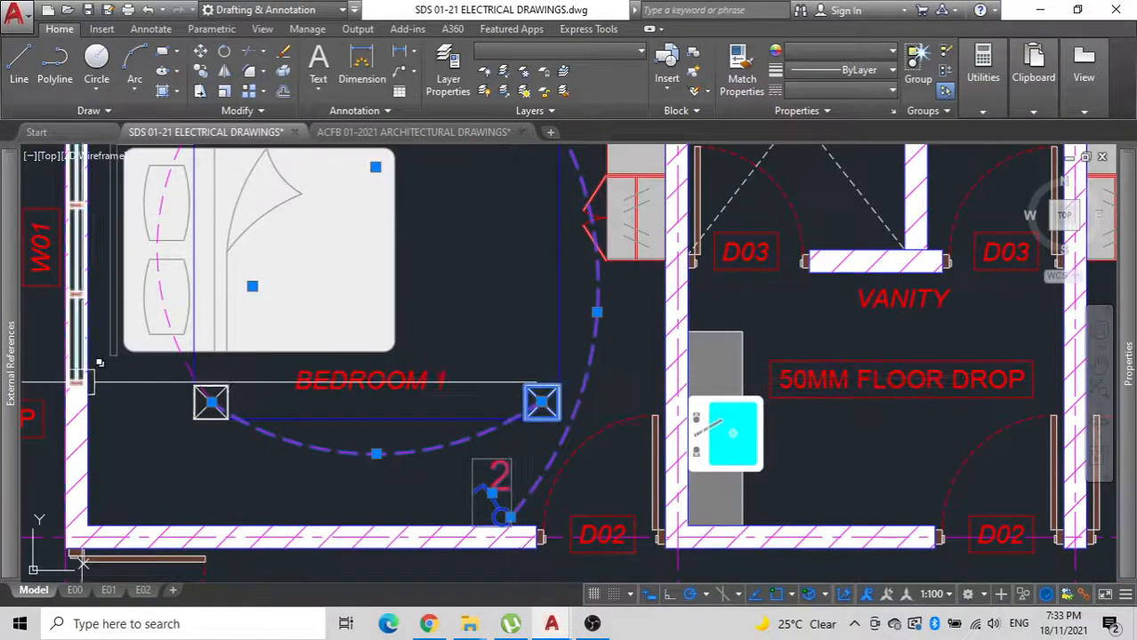
click(193, 431)
middle_drag(528, 209, 519, 384)
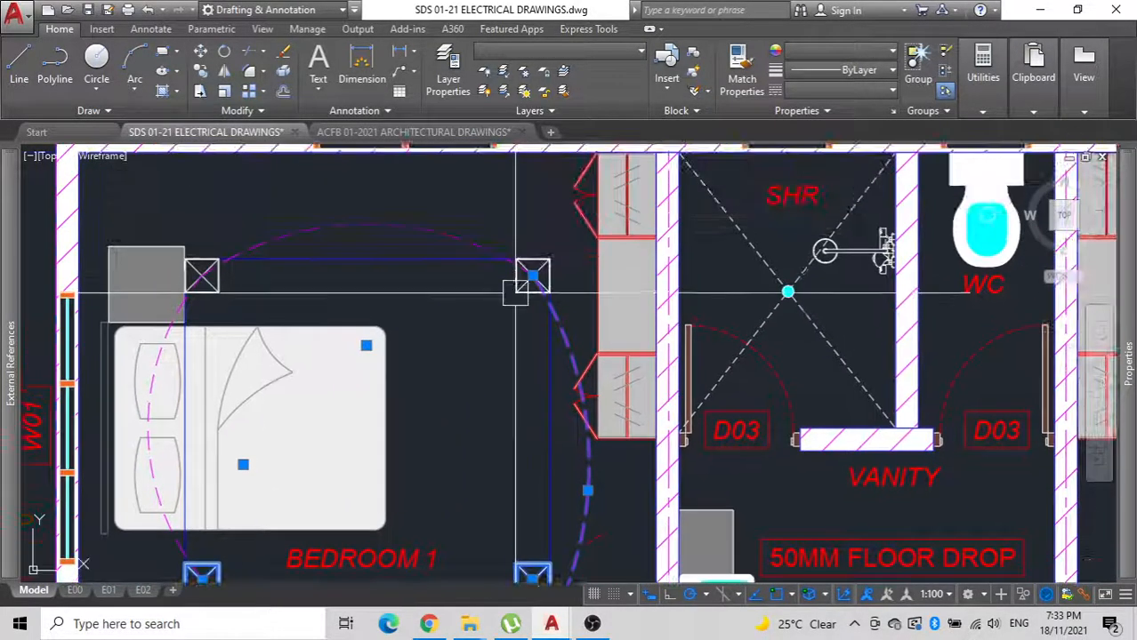
scroll(512, 285, up, 4)
scroll(445, 287, down, 4)
click(420, 212)
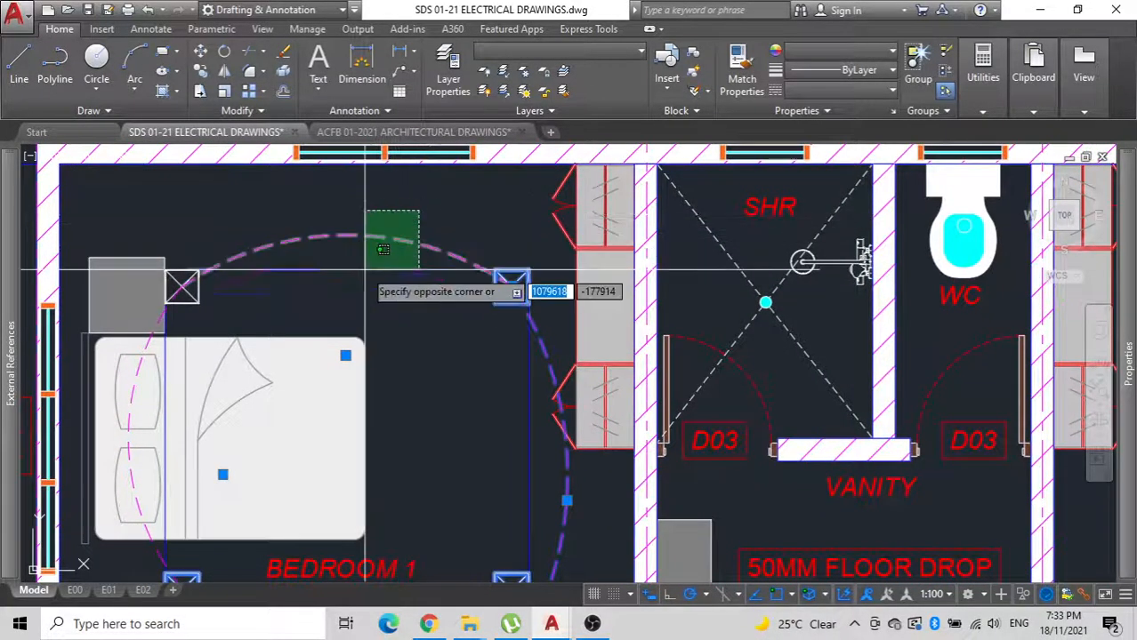
click(352, 256)
scroll(117, 329, up, 5)
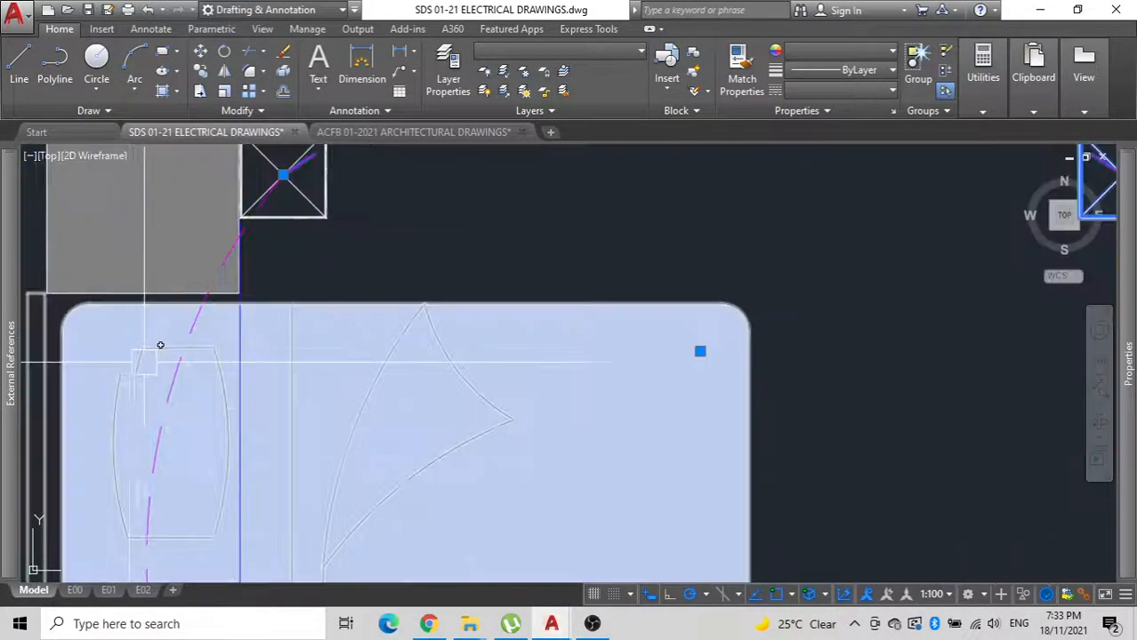
scroll(188, 360, down, 5)
scroll(473, 328, down, 2)
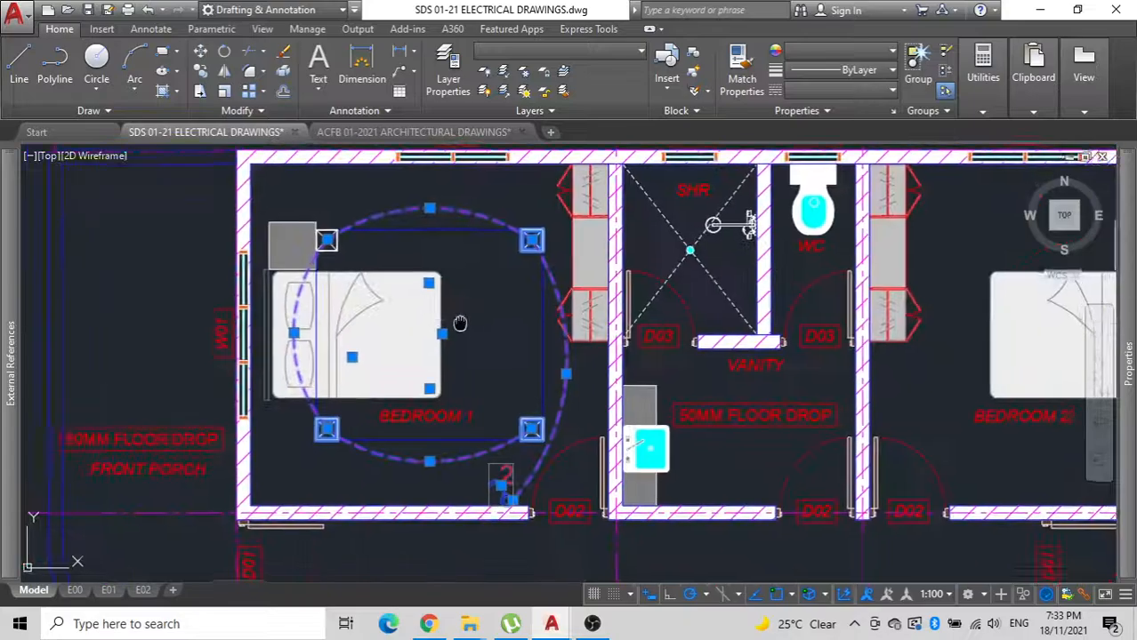
scroll(329, 248, up, 3)
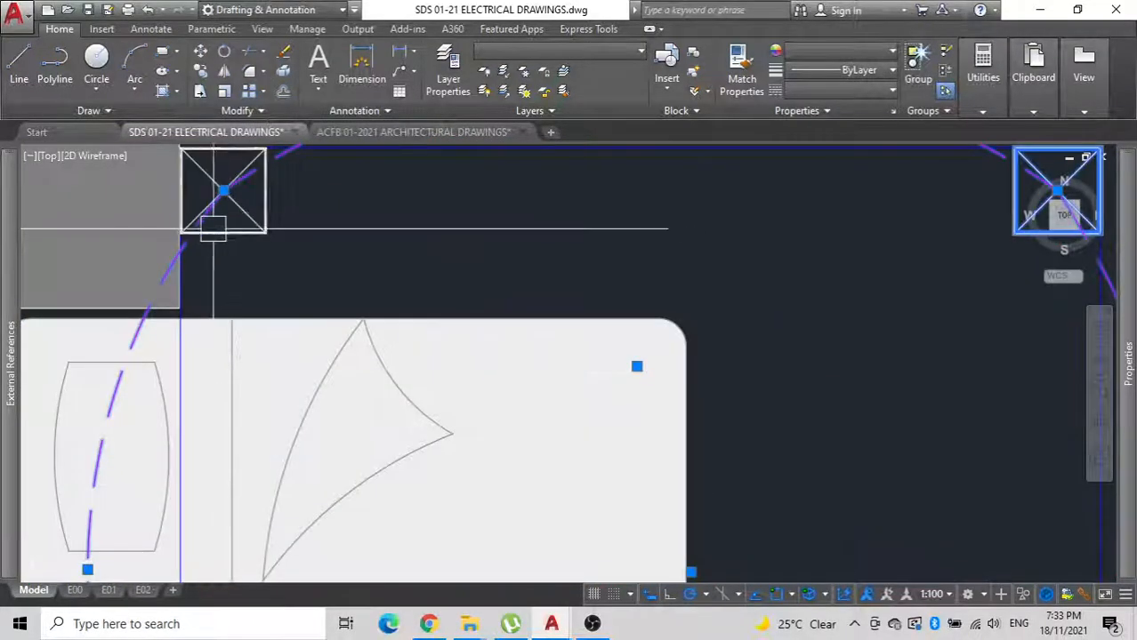
scroll(391, 321, down, 3)
mouse_move(475, 441)
middle_down()
mouse_move(600, 197)
mouse_move(598, 355)
middle_up()
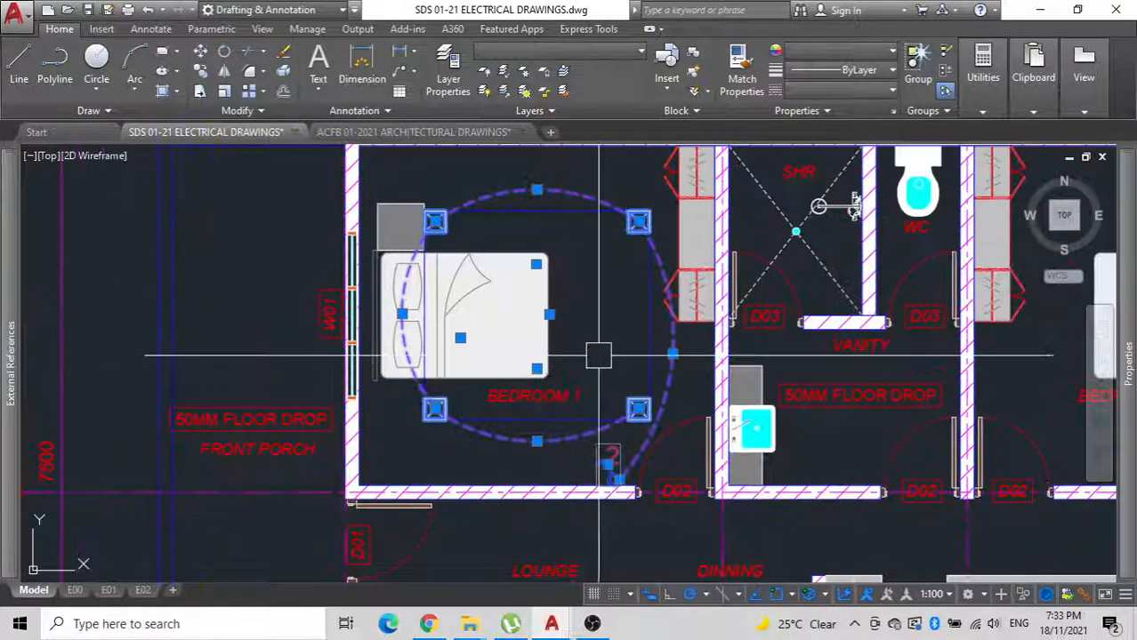
key(Escape)
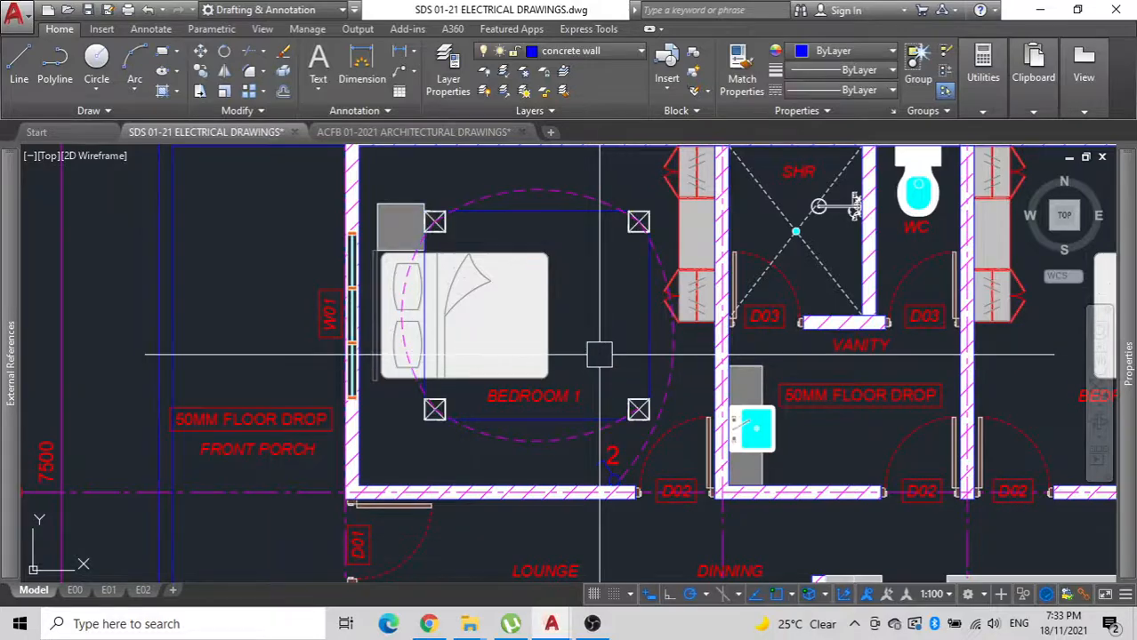
click(623, 401)
text(CO)
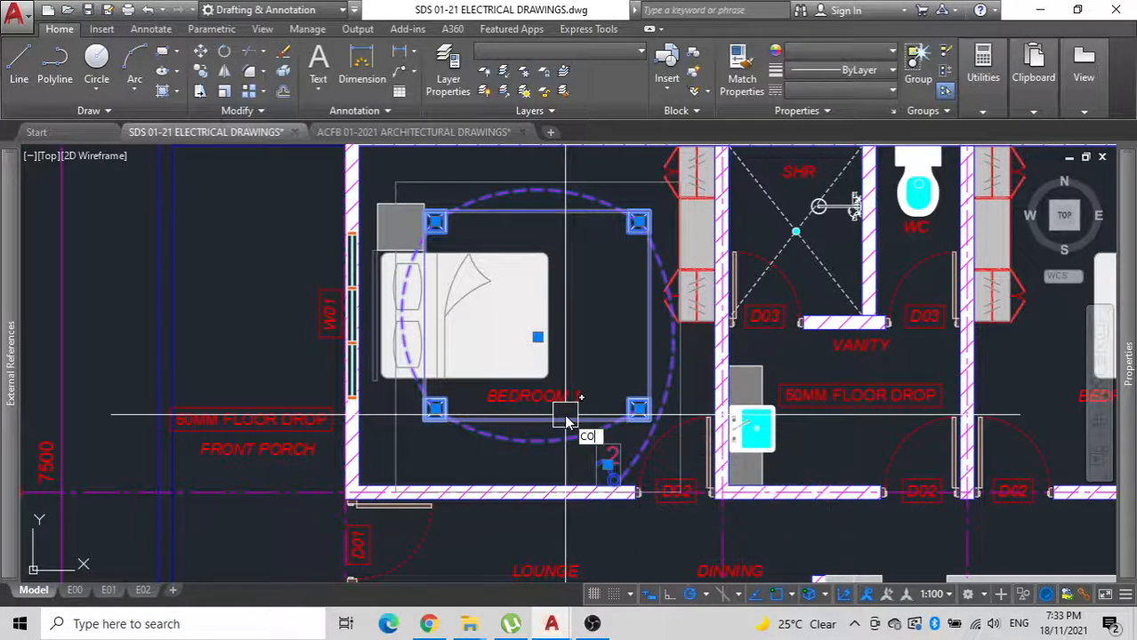
scroll(565, 415, down, 2)
middle_drag(562, 415, 419, 415)
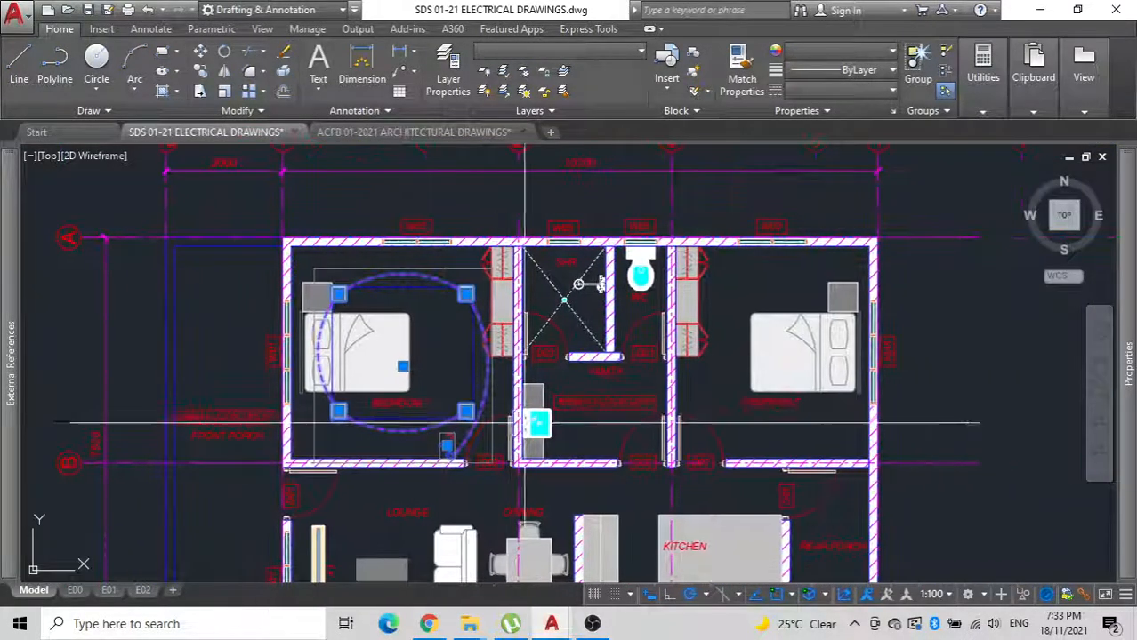
key(Escape)
Mirror the Bedroom 1 lighting group into Bedroom 2 about the vertical centreline of the house's outer wall, keeping the original.
click(435, 437)
text(MI)
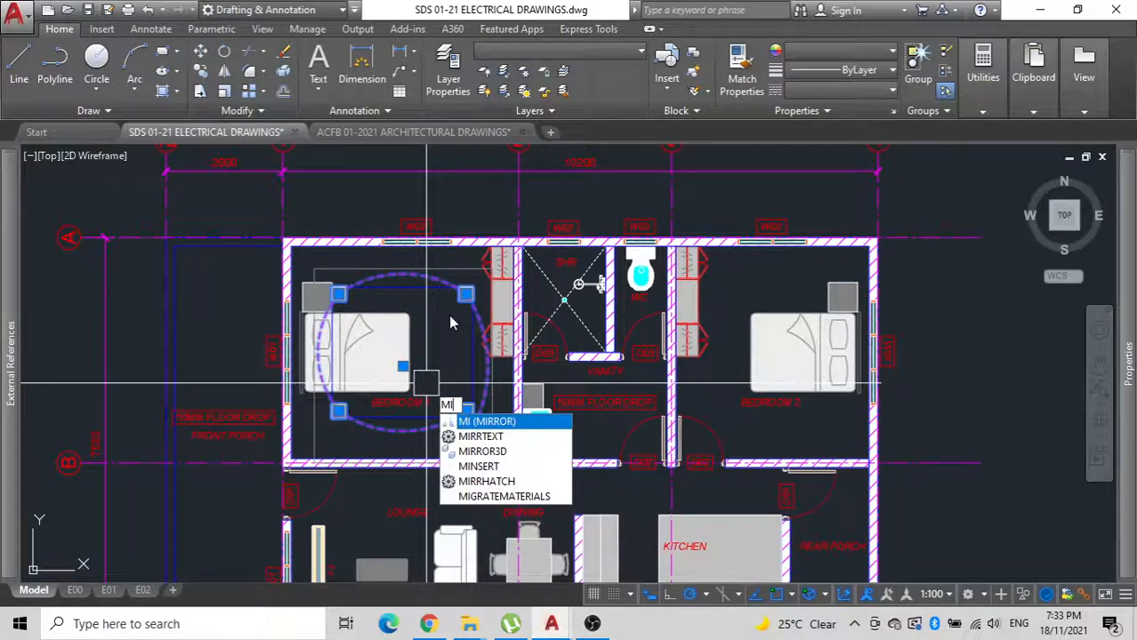
key(Return)
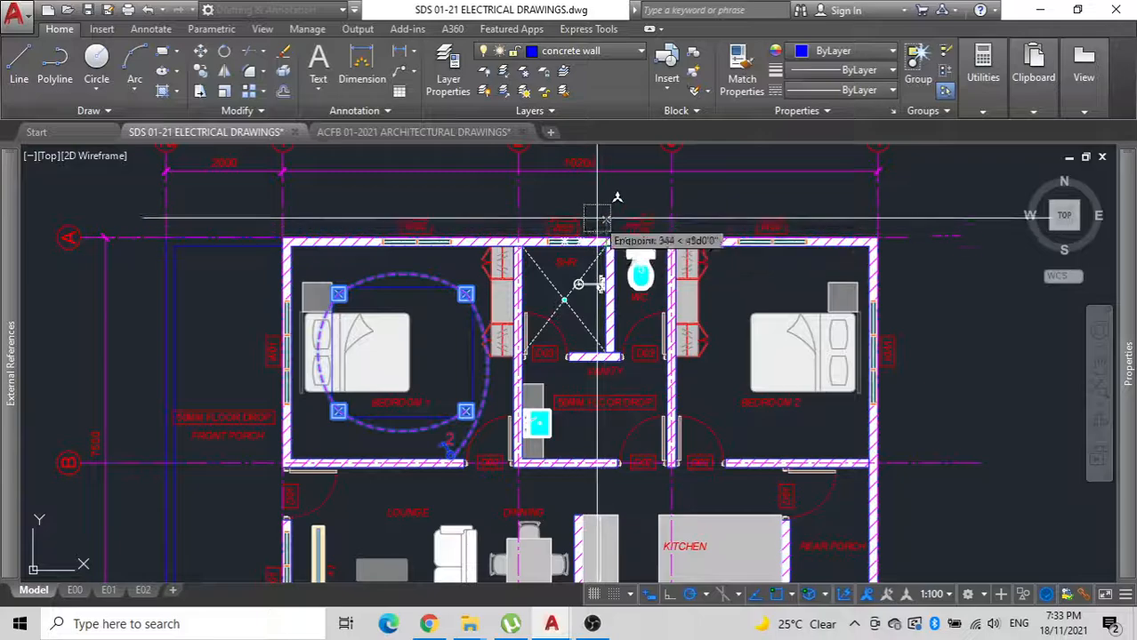
text(M)
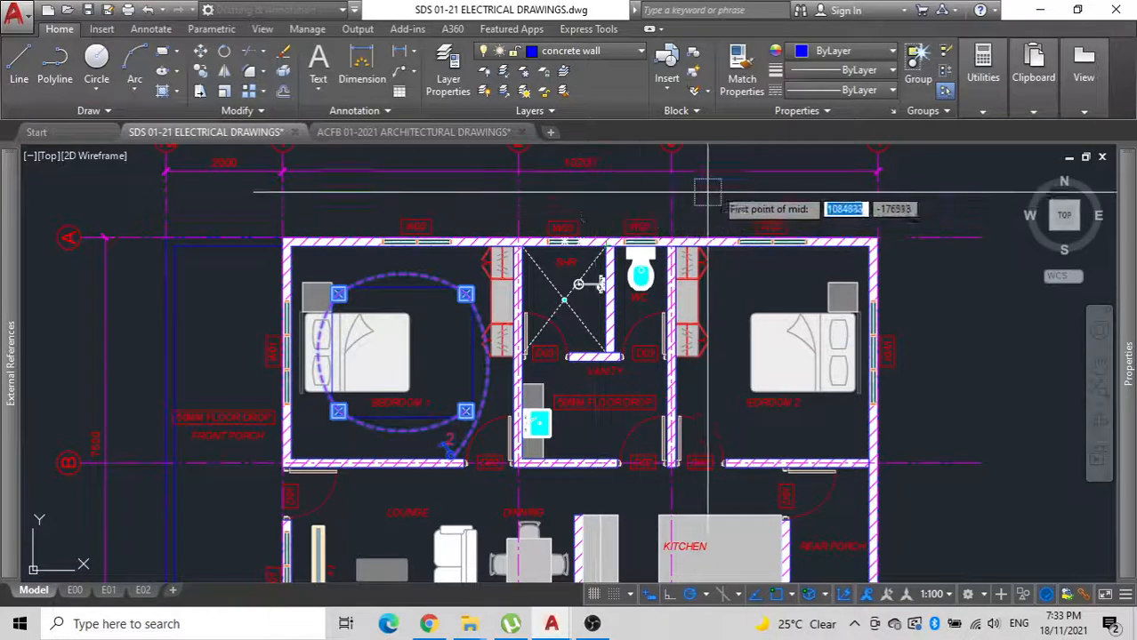
click(878, 237)
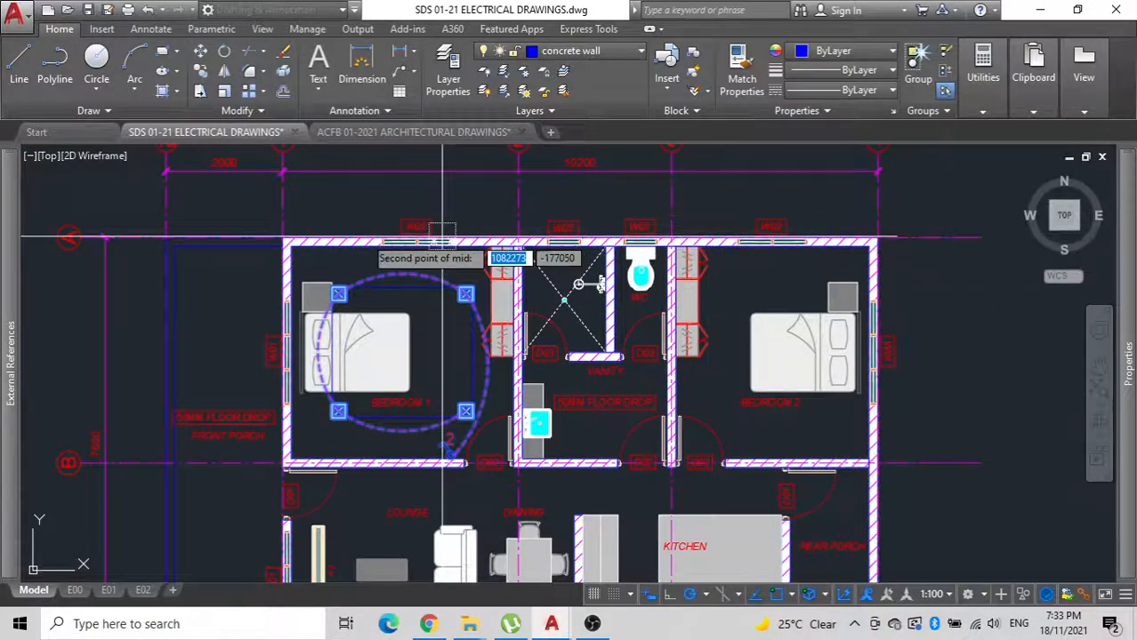
click(284, 238)
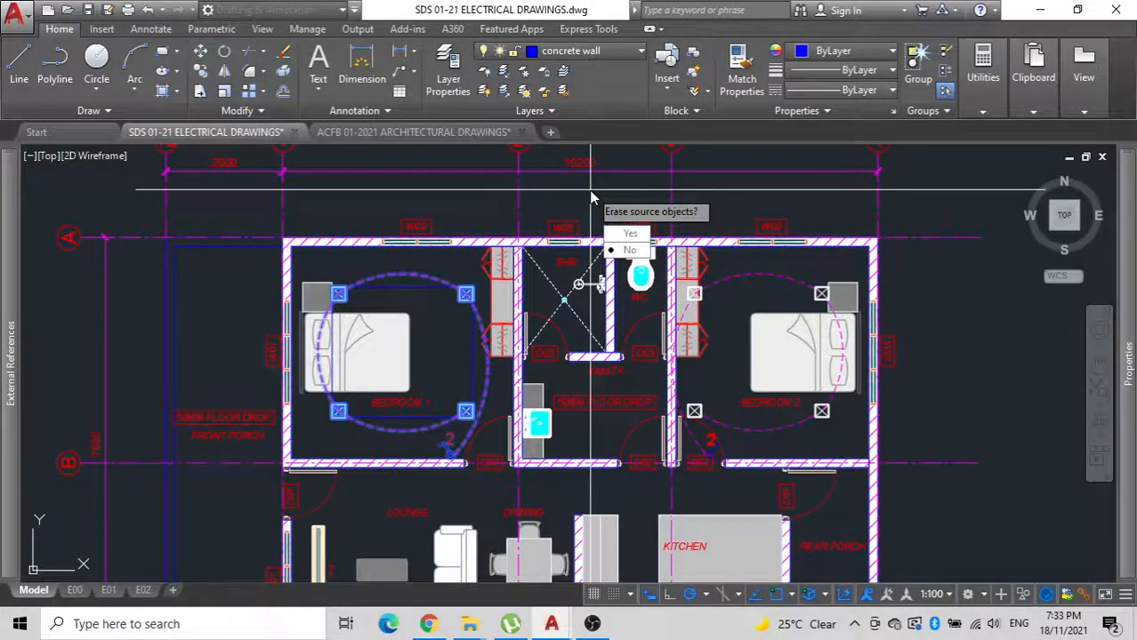
key(Return)
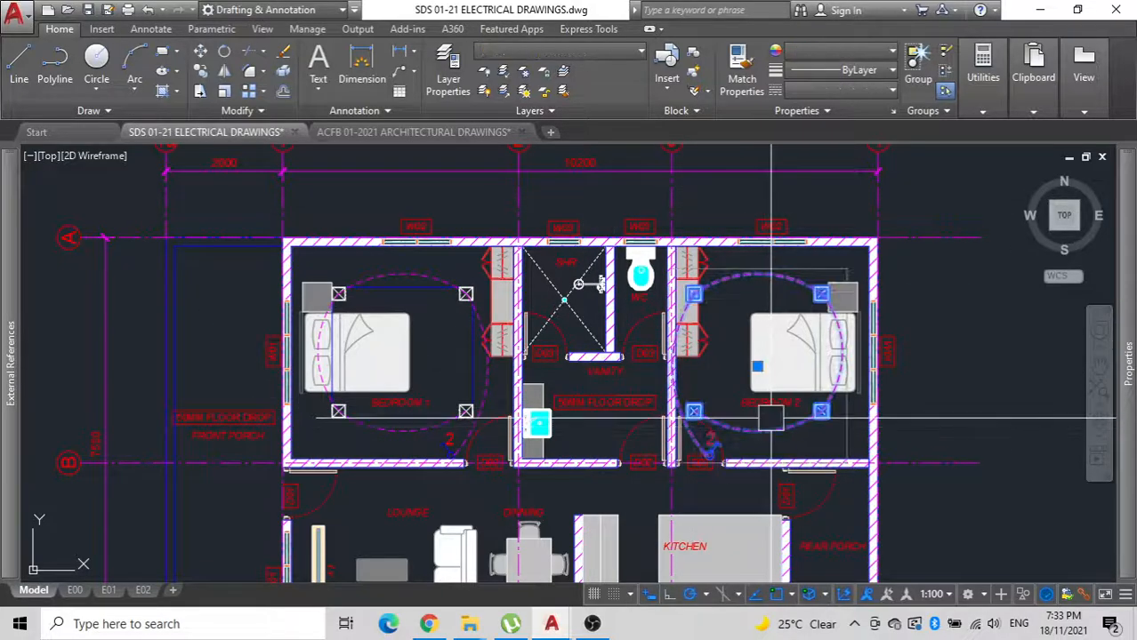
Move the mirrored lighting group in Bedroom 2 slightly right so its downlights clear the wardrobe.
middle_drag(770, 418, 649, 413)
text(m)
key(Return)
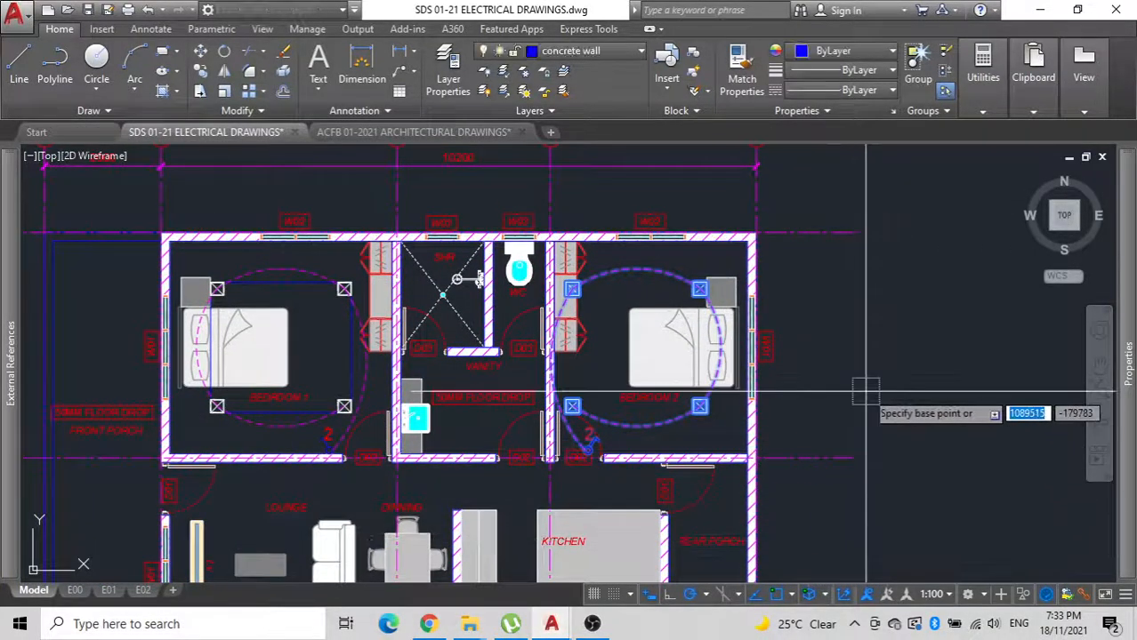
click(865, 392)
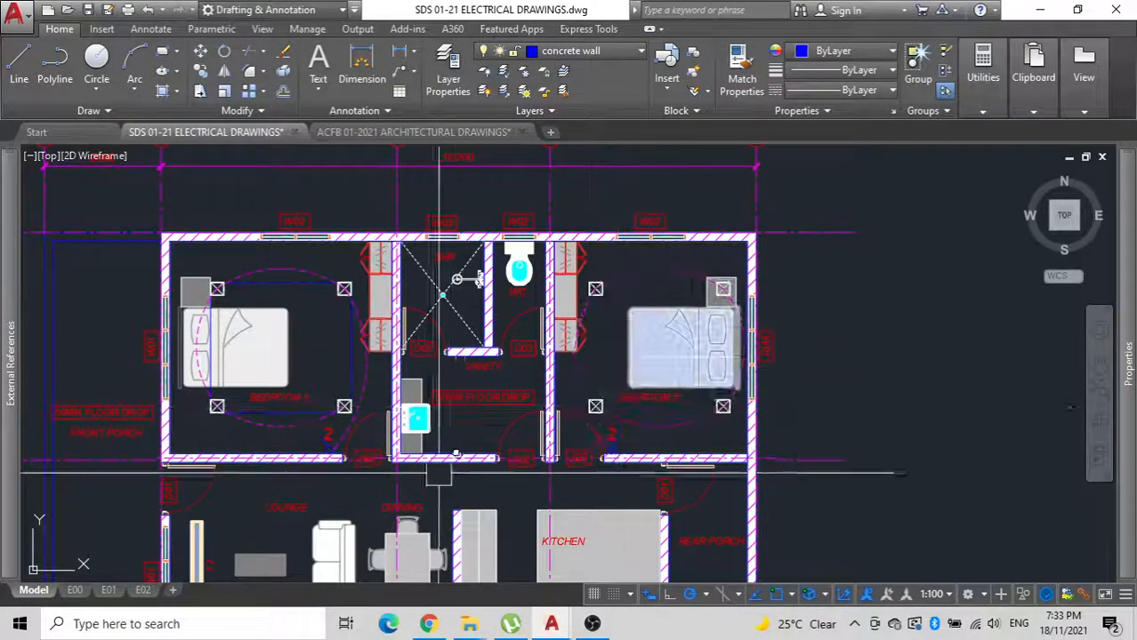
Copy the Bedroom 1 lighting group into the lounge, from the bedroom's lower-left inner corner to the lounge's lower-left inner corner.
middle_drag(473, 454, 546, 369)
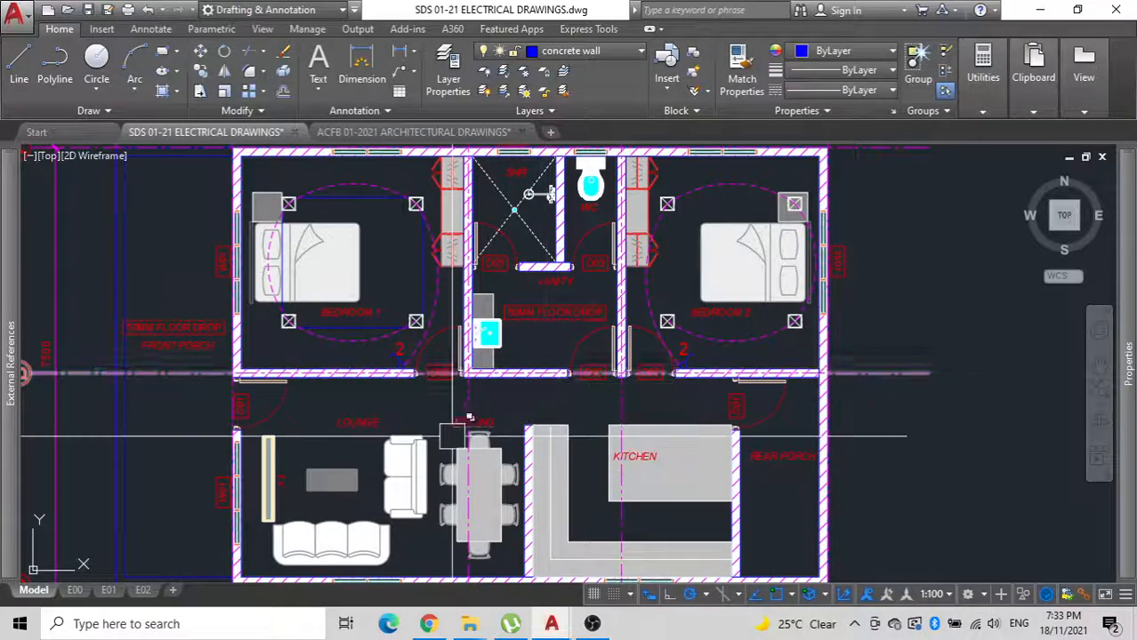
middle_drag(404, 485, 432, 340)
middle_drag(286, 487, 363, 577)
scroll(454, 278, up, 2)
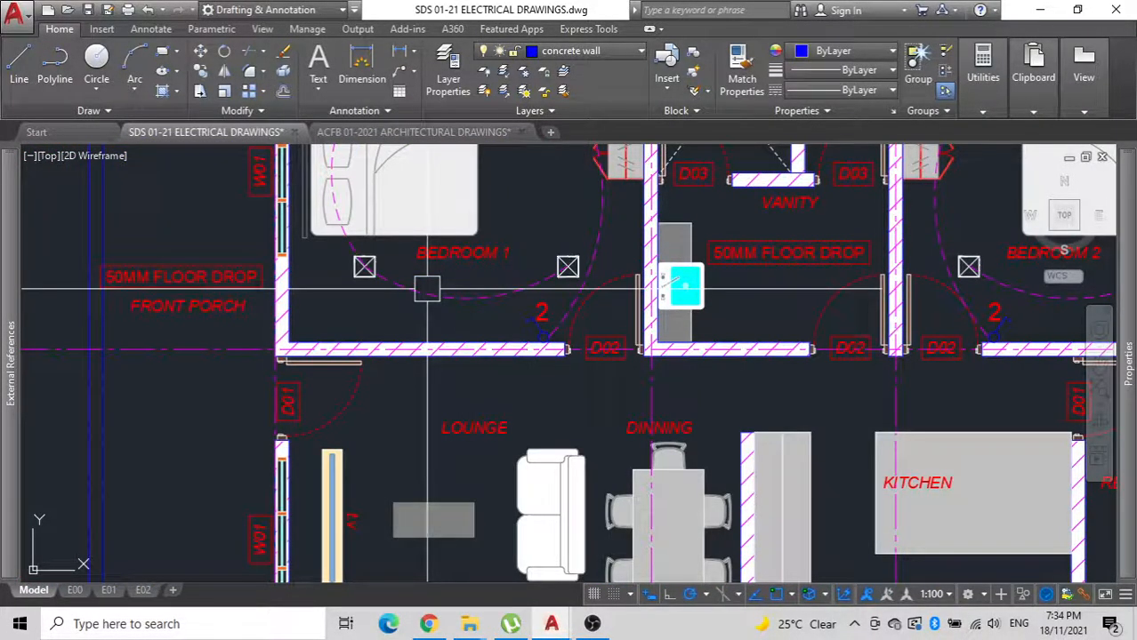
scroll(427, 288, down, 2)
scroll(428, 289, up, 2)
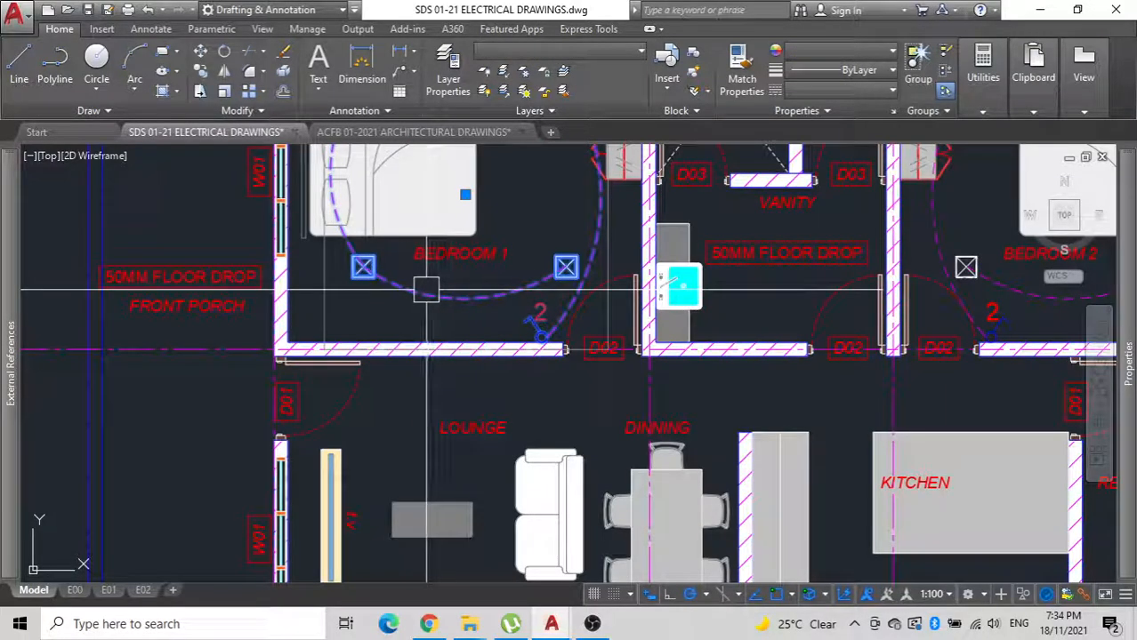
text(o)
key(Return)
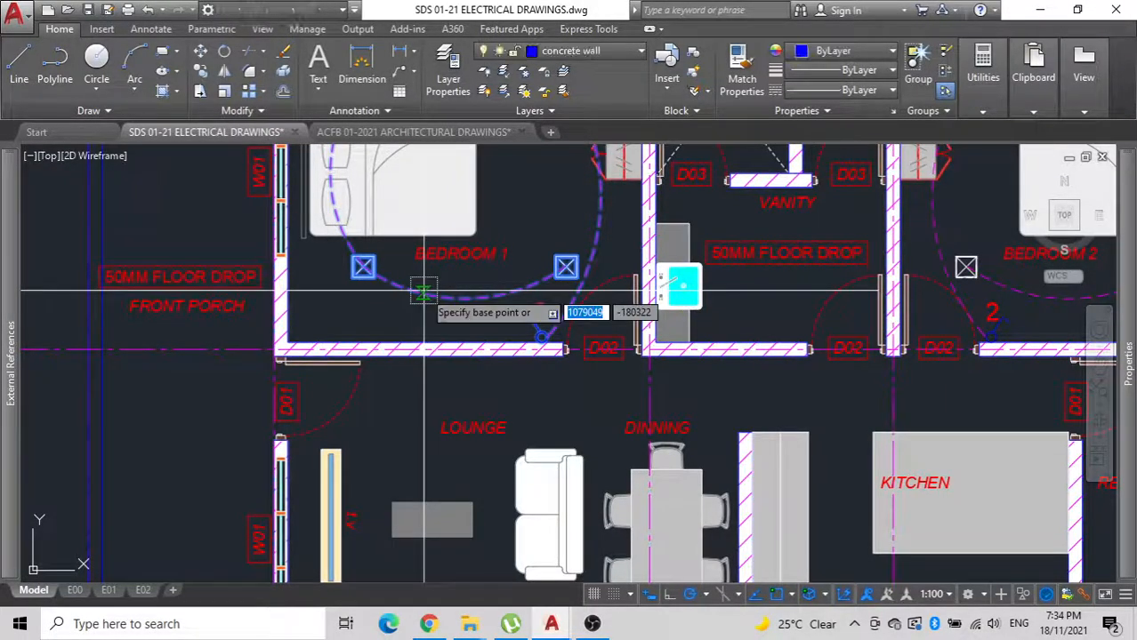
click(288, 342)
middle_drag(382, 336, 406, 119)
scroll(283, 464, up, 2)
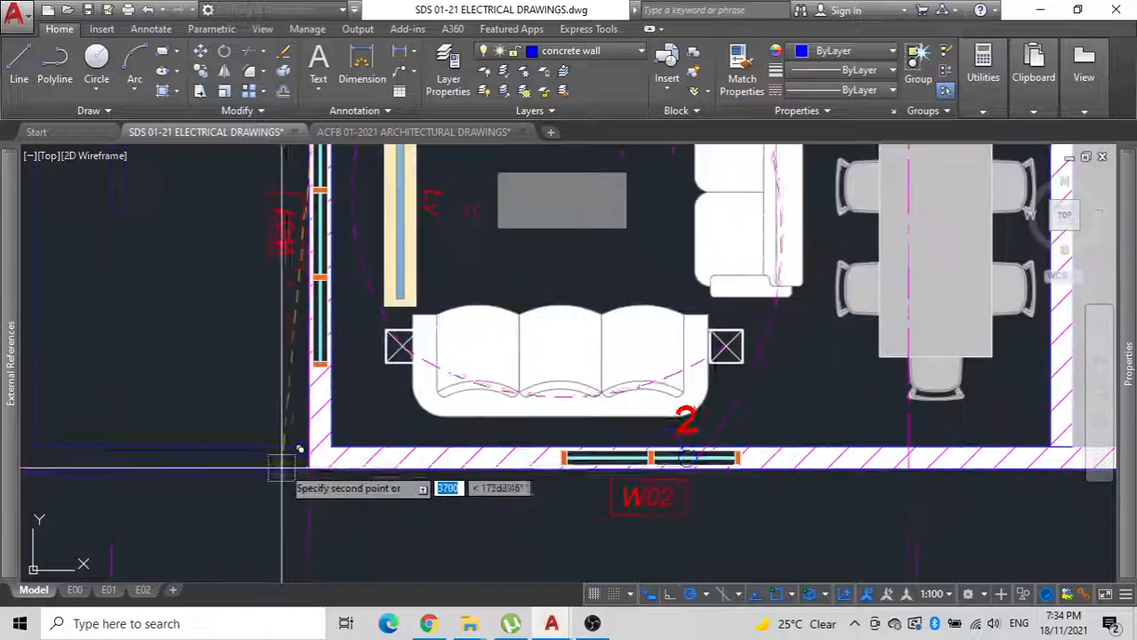
click(331, 447)
key(Escape)
Try to send the lounge's three-seat sofa to the back of the draw order, behind the lower-left downlight.
scroll(529, 440, down, 2)
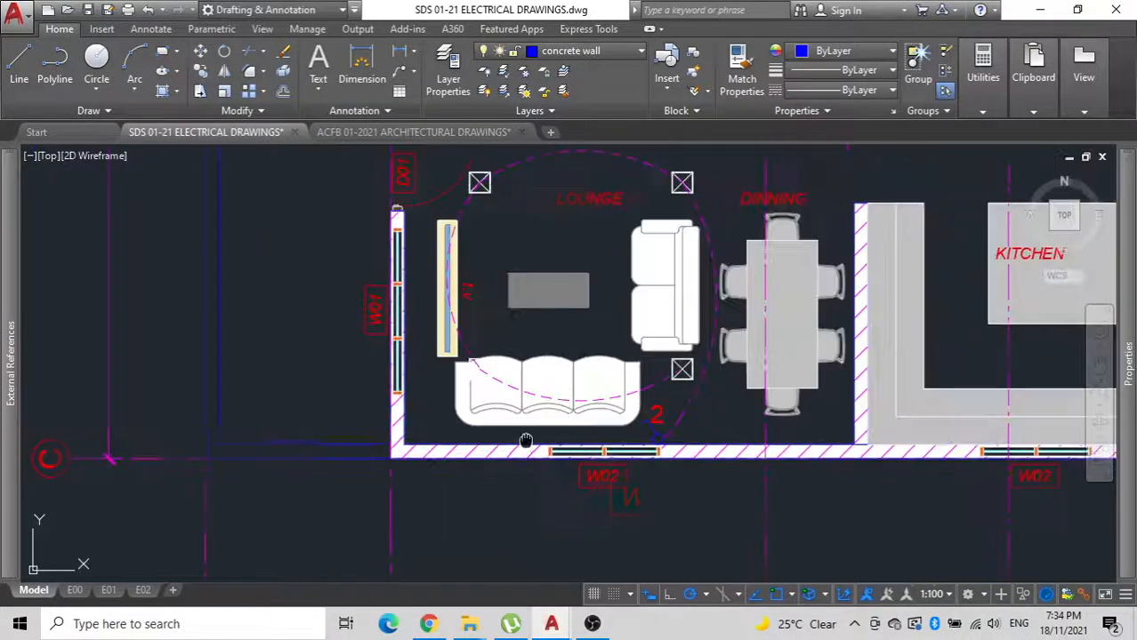
middle_drag(525, 441, 528, 524)
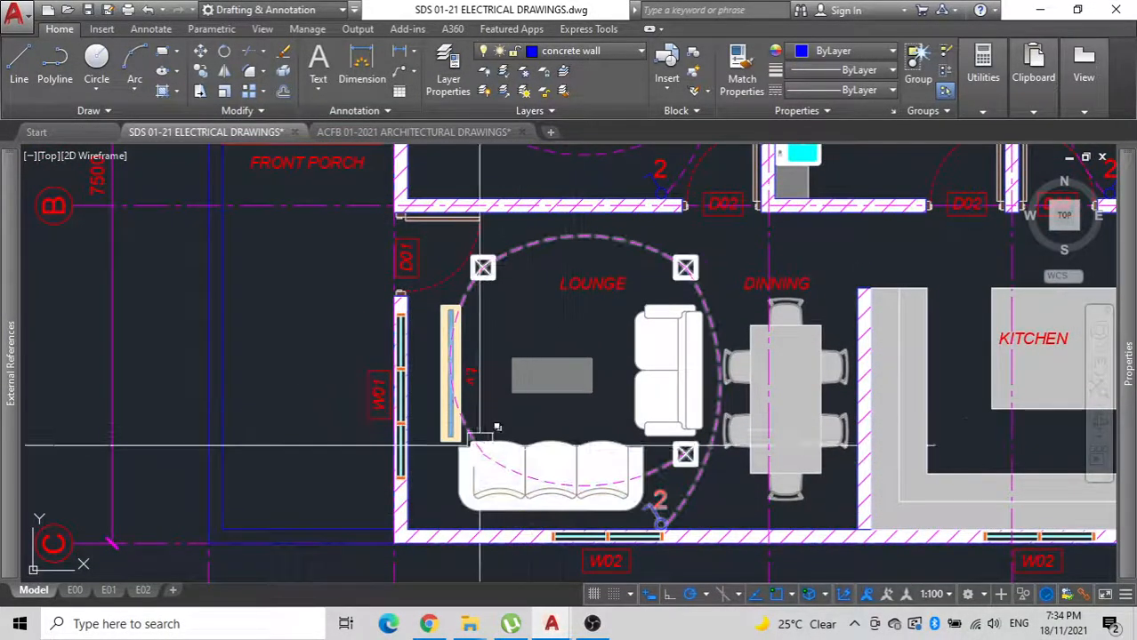
click(579, 447)
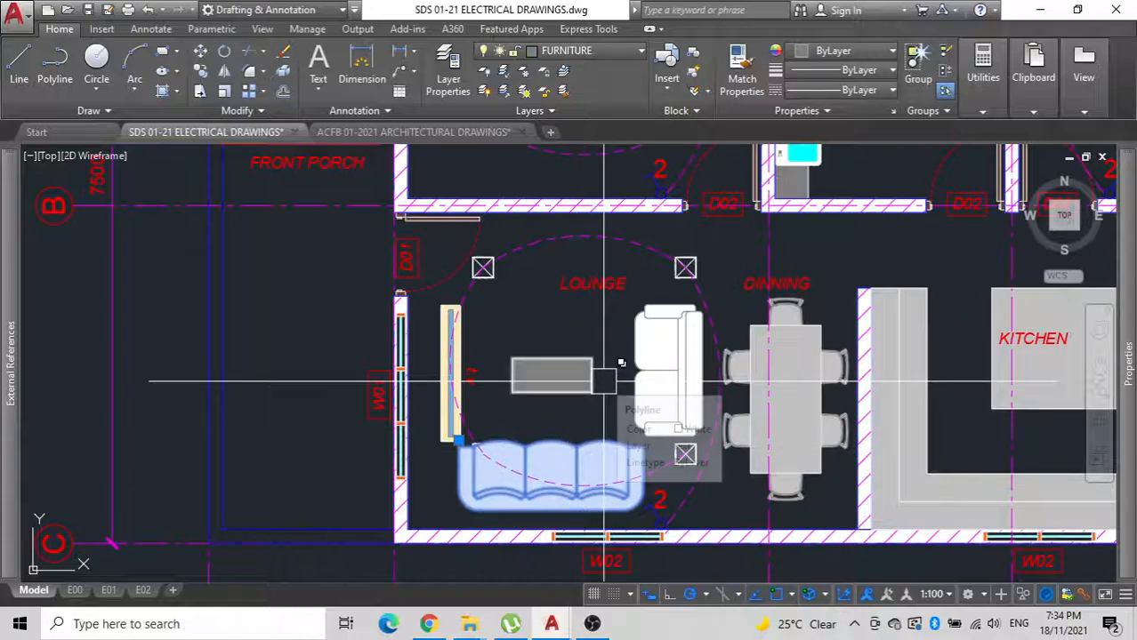
key(Return)
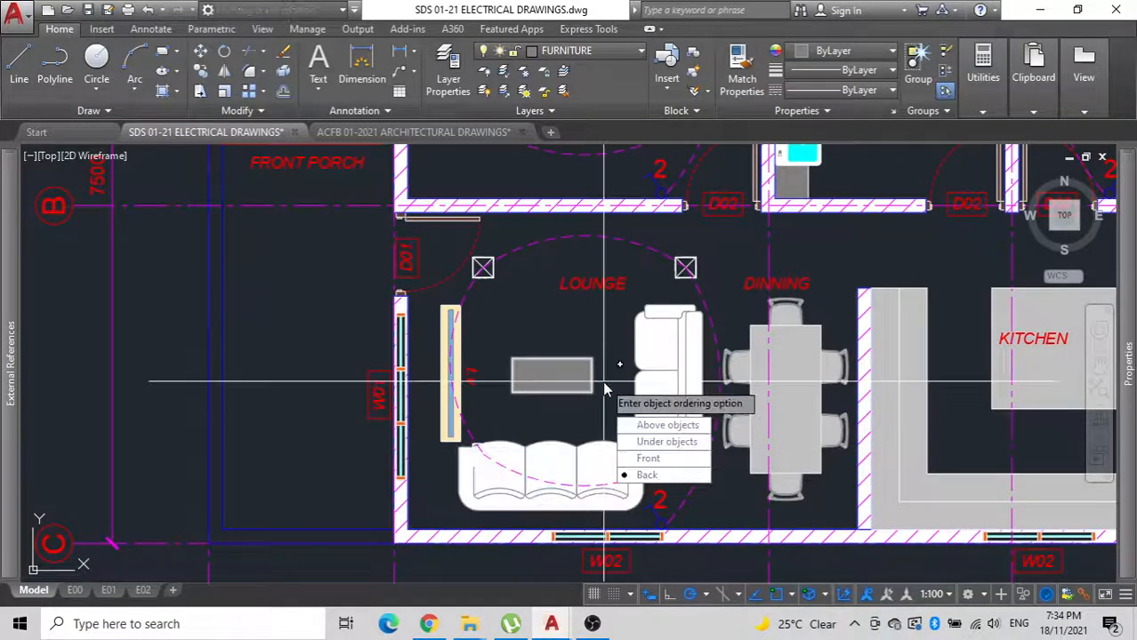
click(647, 476)
click(535, 436)
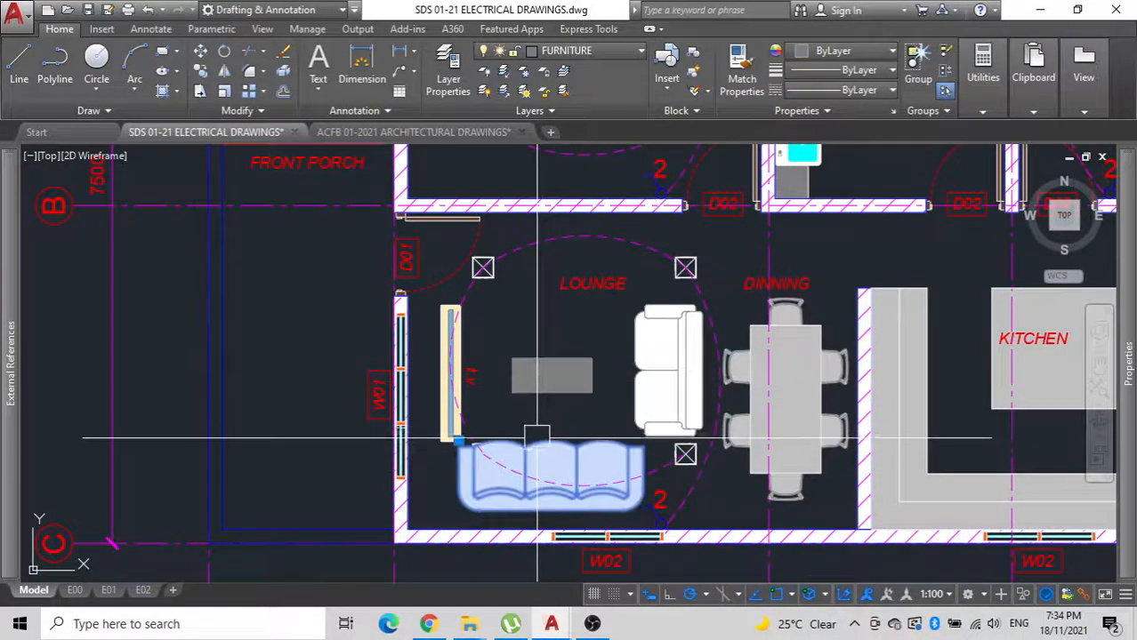
key(Return)
click(595, 533)
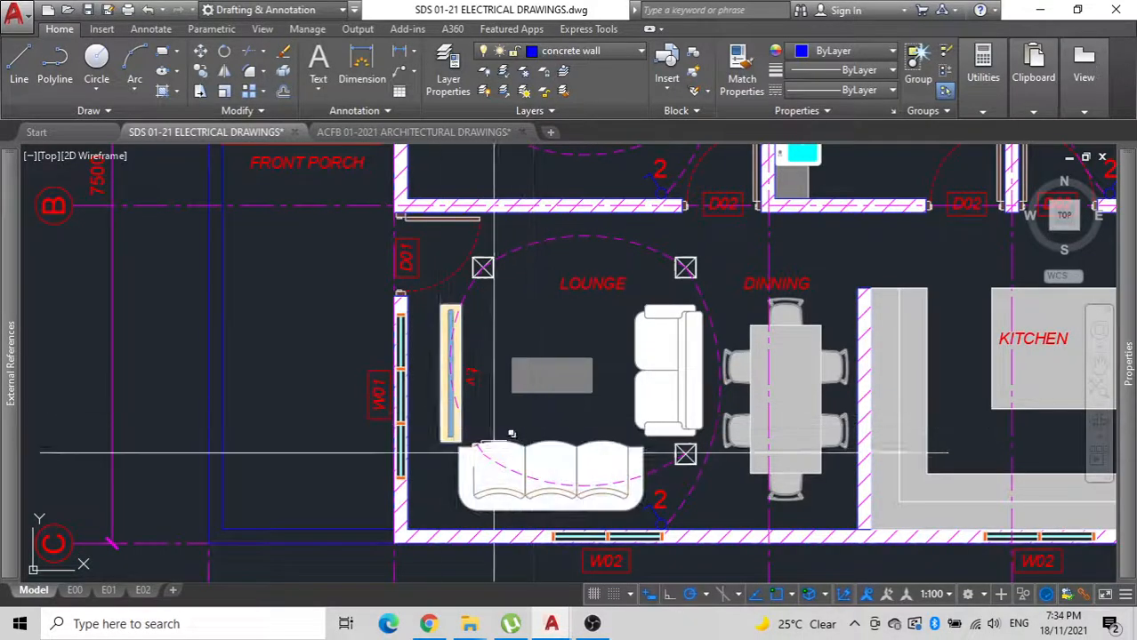
scroll(510, 453, up, 5)
scroll(460, 454, down, 6)
middle_drag(460, 454, 443, 467)
scroll(538, 404, up, 2)
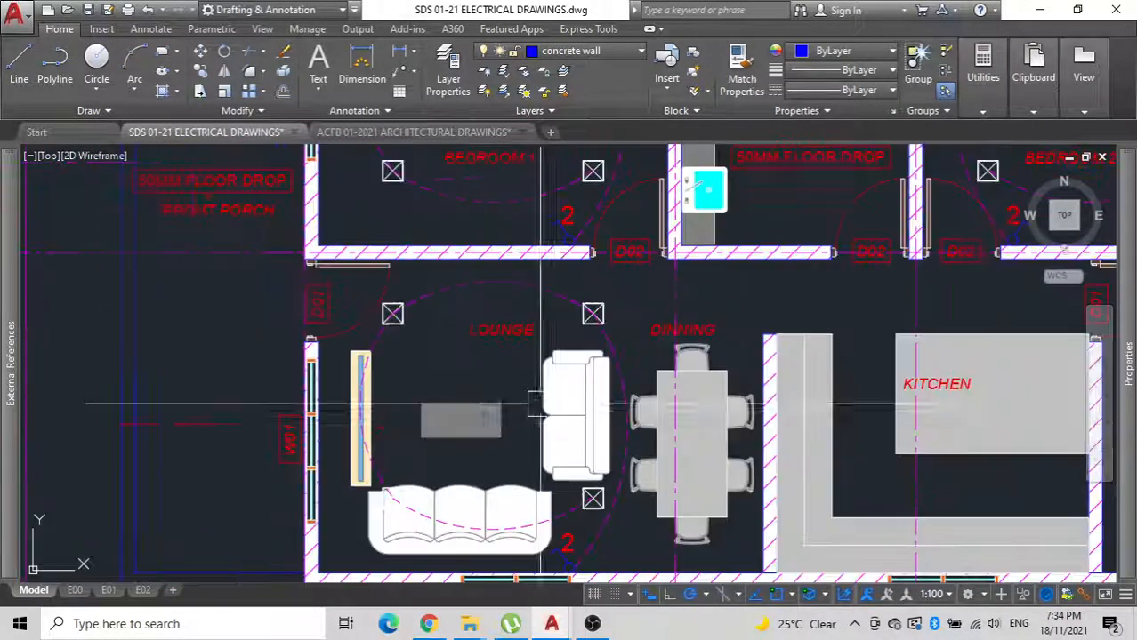
scroll(539, 405, down, 2)
middle_drag(535, 421, 538, 285)
scroll(562, 357, up, 6)
scroll(562, 357, down, 5)
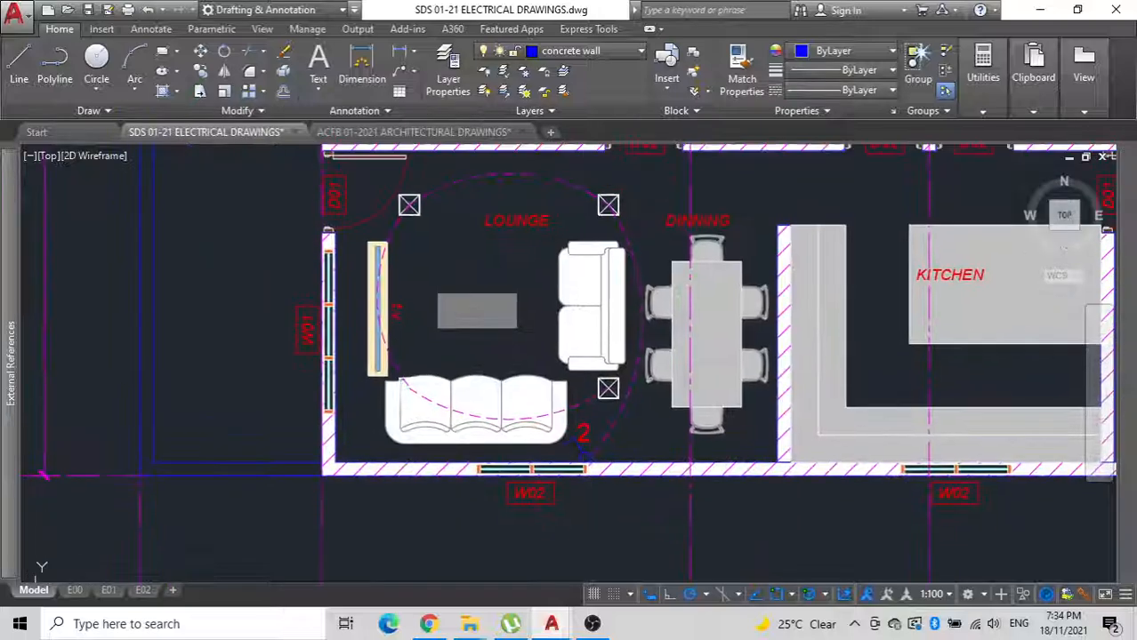
Rotate the lounge lighting group a quarter turn clockwise about the midpoint between its lower-right and upper-left downlights.
click(610, 393)
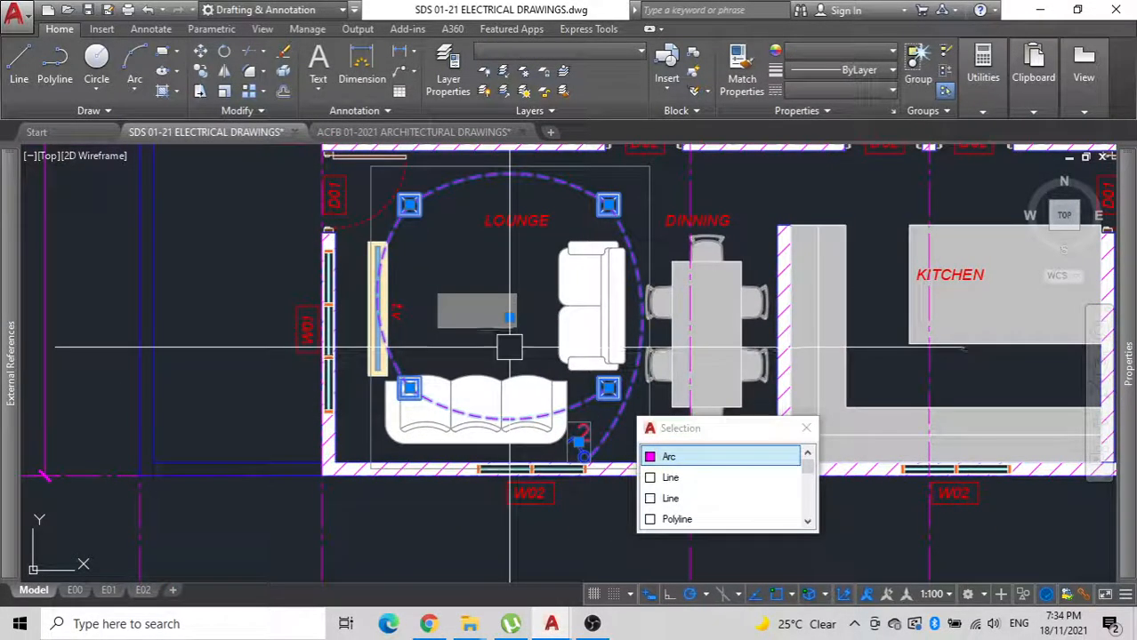
text(rio)
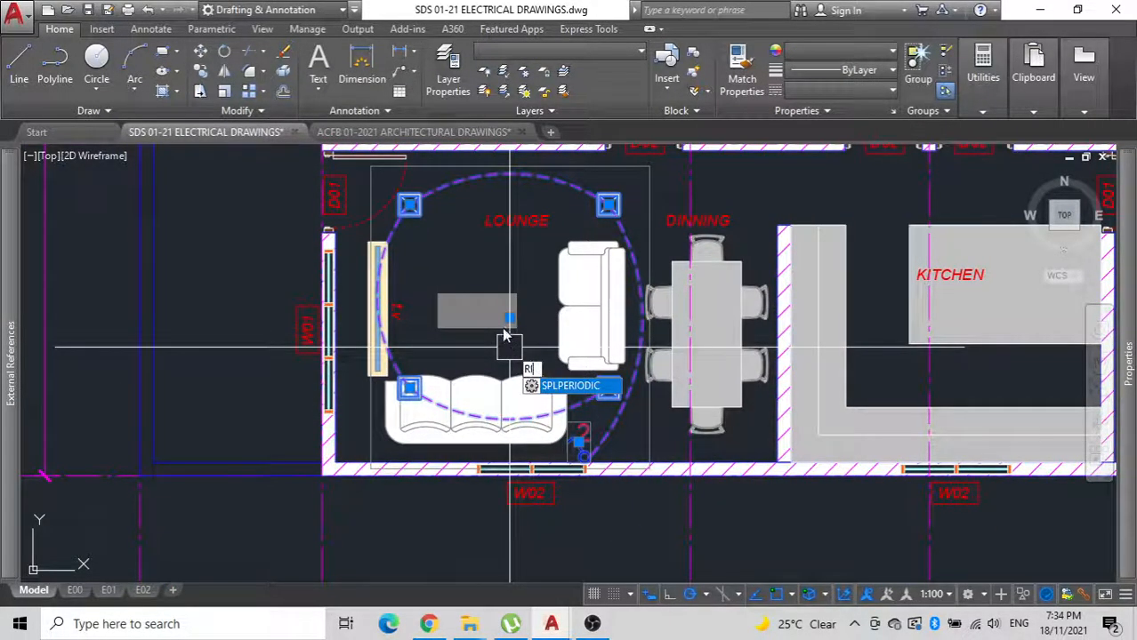
key(BackSpace)
text(o)
key(Return)
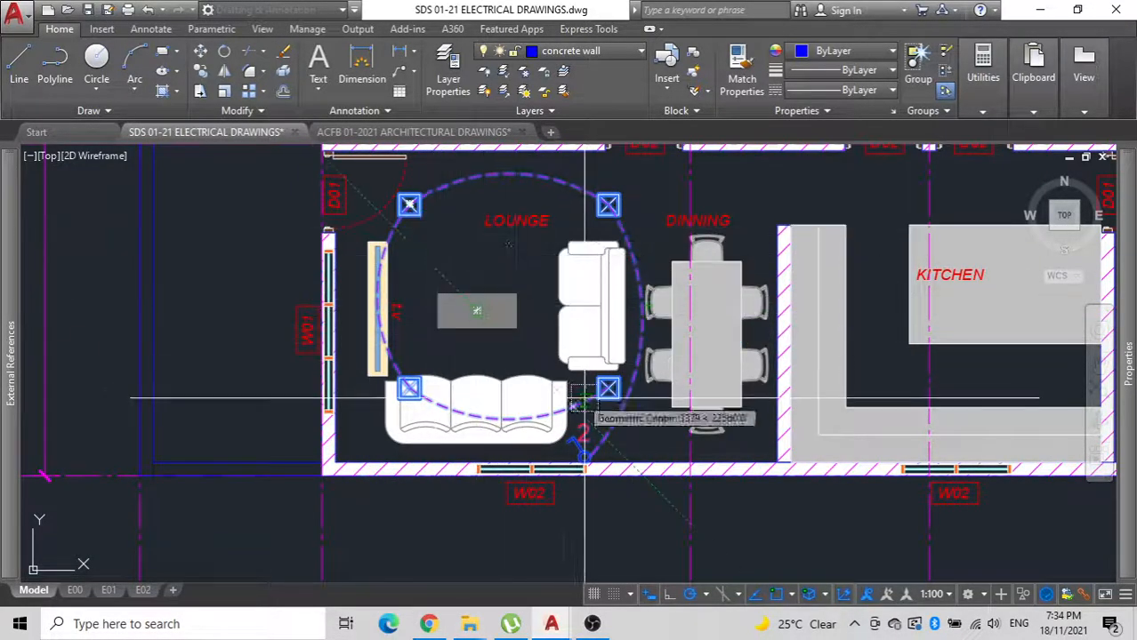
text(M2P)
key(Return)
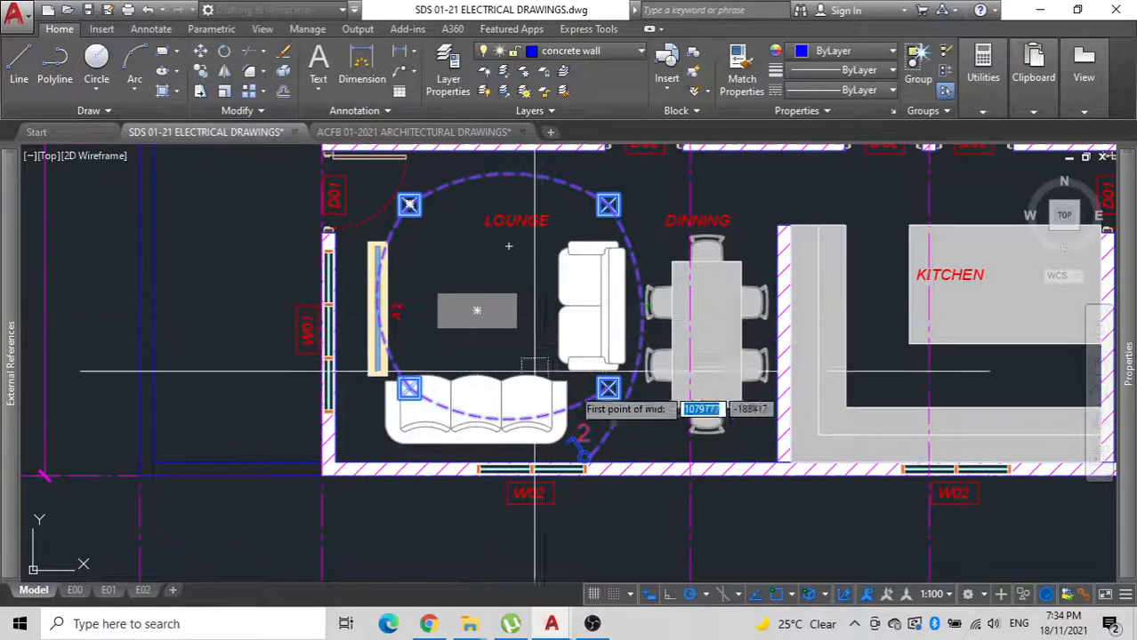
scroll(618, 400, up, 5)
click(504, 287)
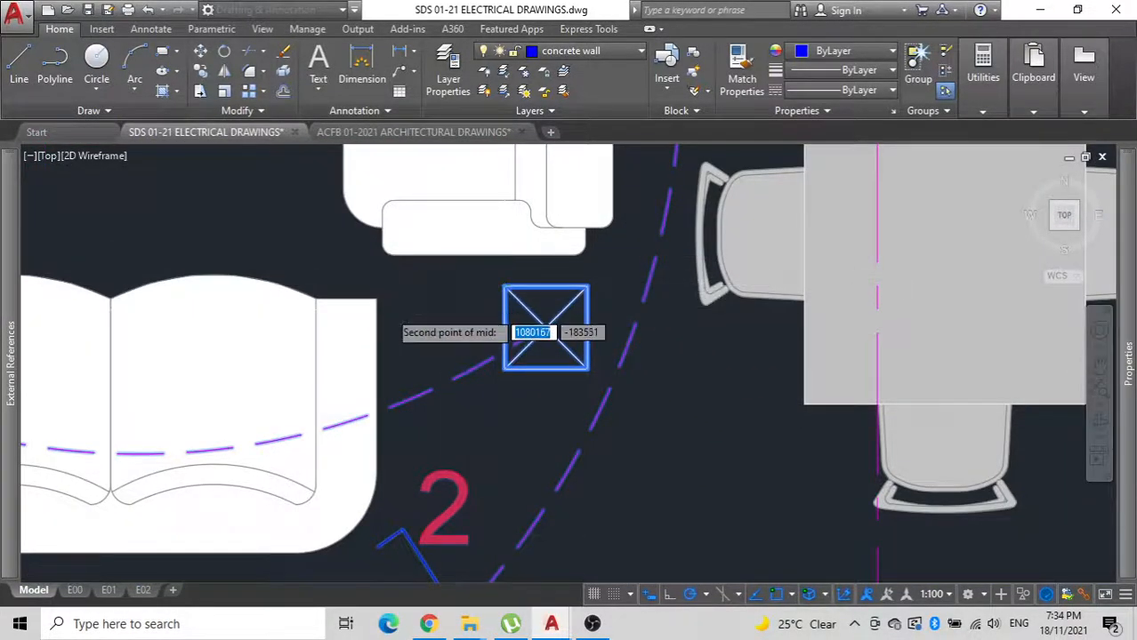
scroll(406, 362, down, 6)
scroll(355, 281, up, 5)
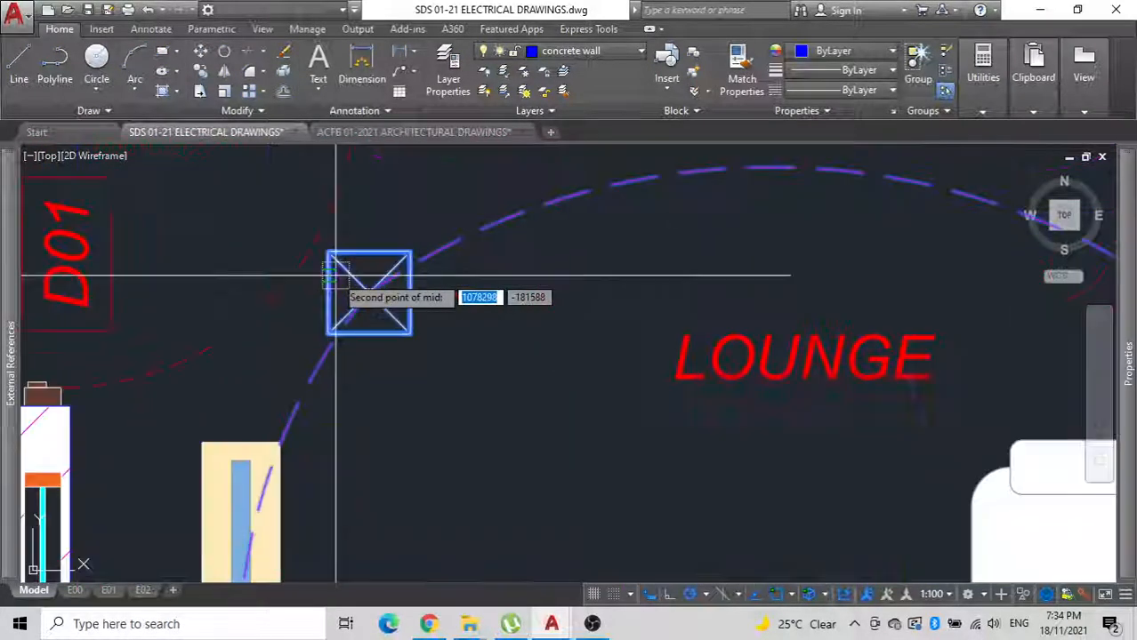
click(410, 334)
scroll(436, 293, down, 5)
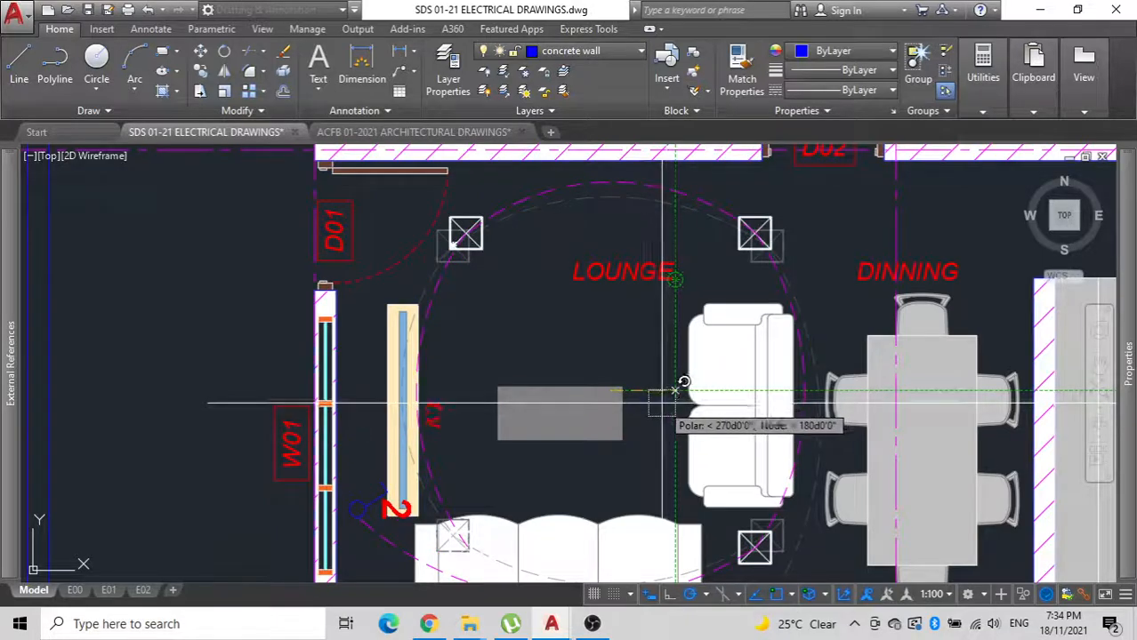
click(660, 392)
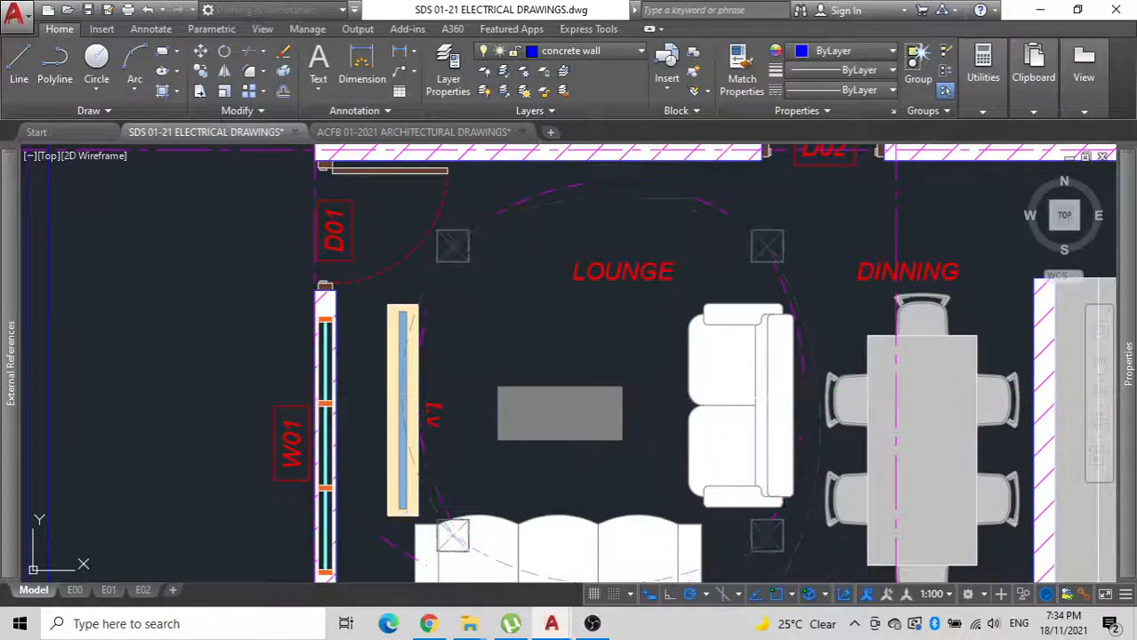
Move the lounge's three-seat sofa out of the house, to the empty area below window W02.
click(611, 411)
middle_drag(611, 413, 612, 207)
click(418, 329)
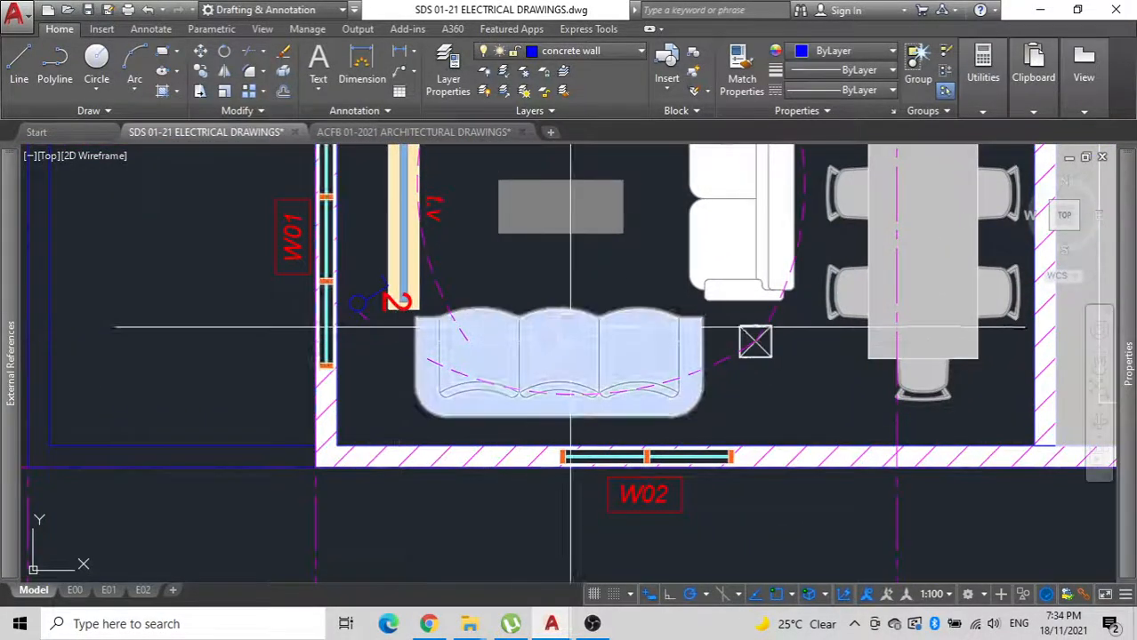
click(609, 249)
middle_drag(610, 464, 616, 203)
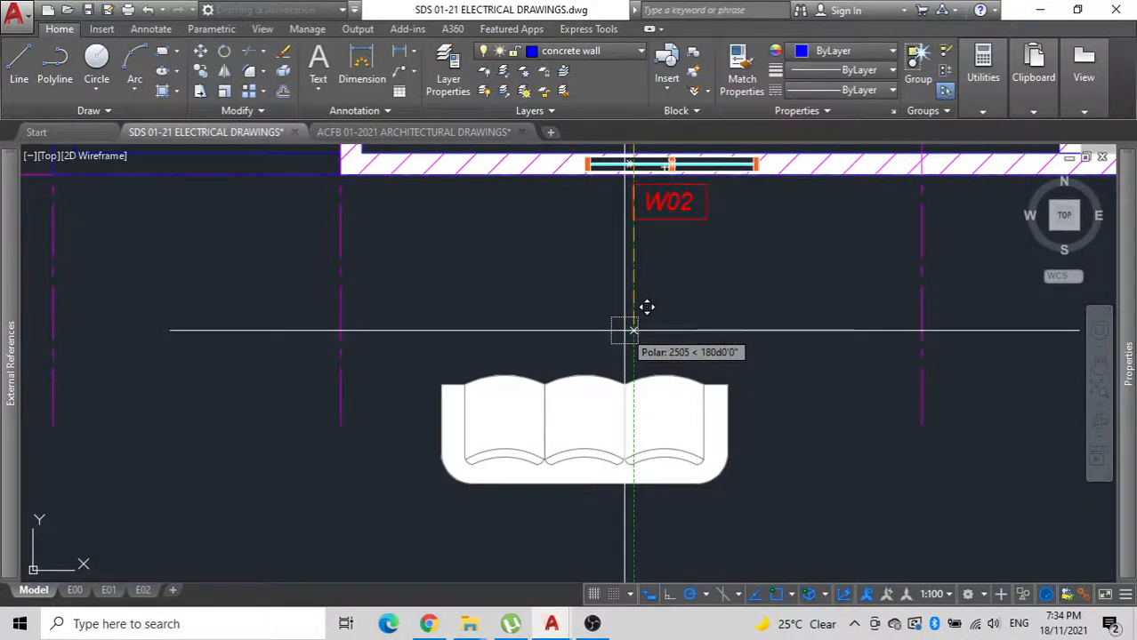
key(Return)
Ungroup the lounge lighting layout and stretch the lower arc's left end from the switch to the lower-left downlight's centre.
mouse_move(624, 327)
middle_down()
mouse_move(596, 388)
mouse_move(581, 470)
mouse_move(607, 484)
mouse_move(536, 474)
middle_up()
click(552, 460)
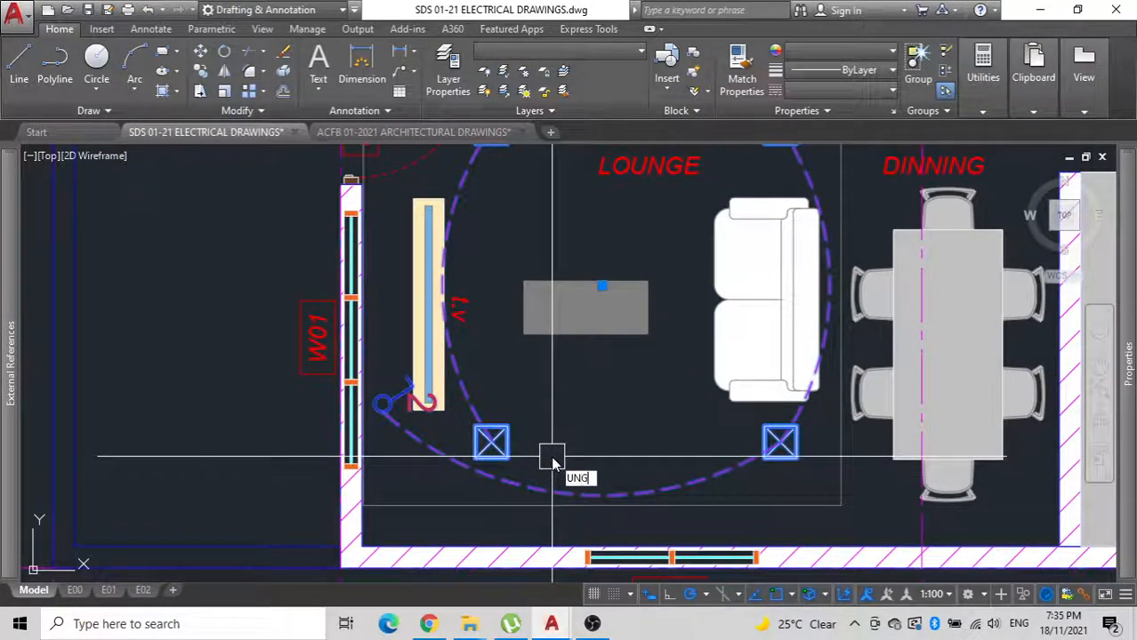
click(600, 499)
click(525, 498)
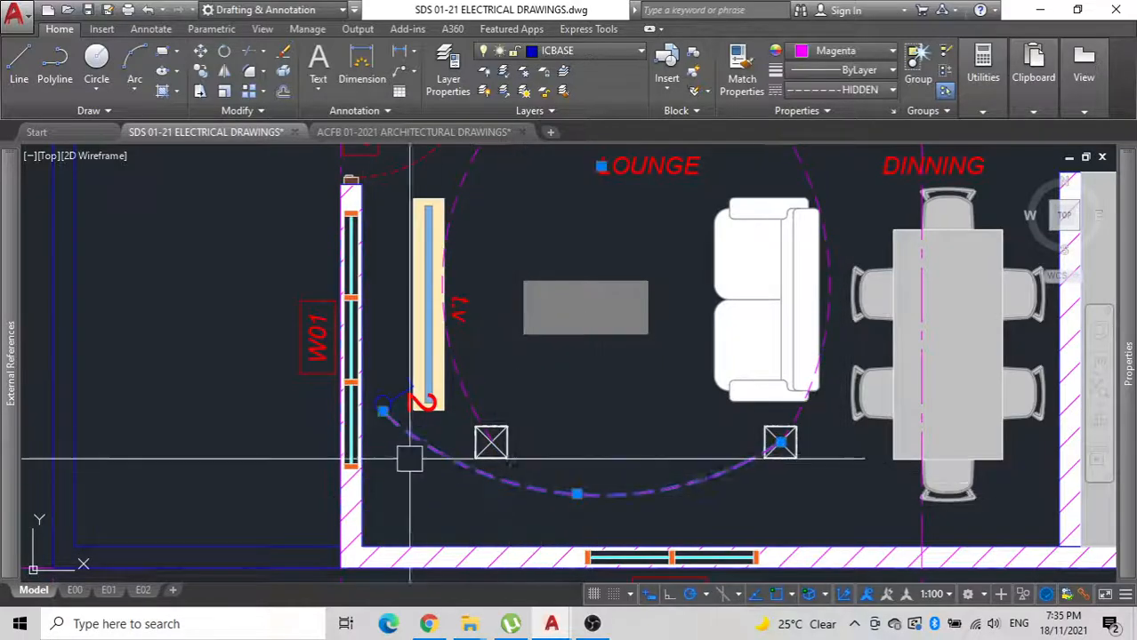
click(383, 411)
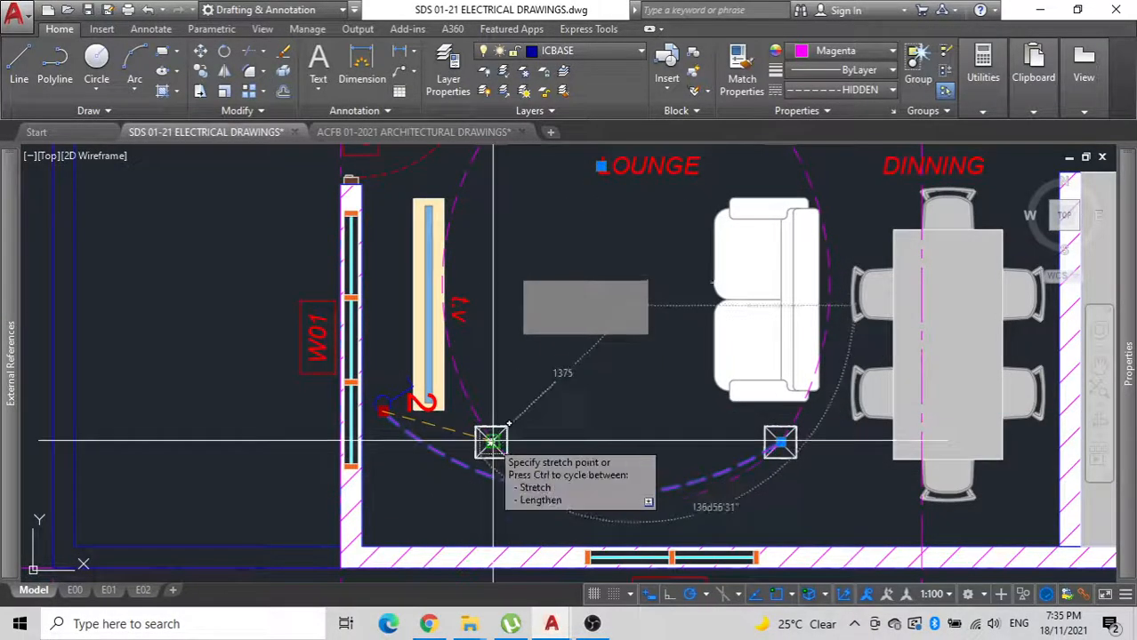
click(492, 441)
middle_drag(410, 355, 460, 457)
key(Escape)
Move the lounge switch up along the wall's inner face to the upper end of window W01, beside door D01.
scroll(431, 529, up, 4)
click(438, 464)
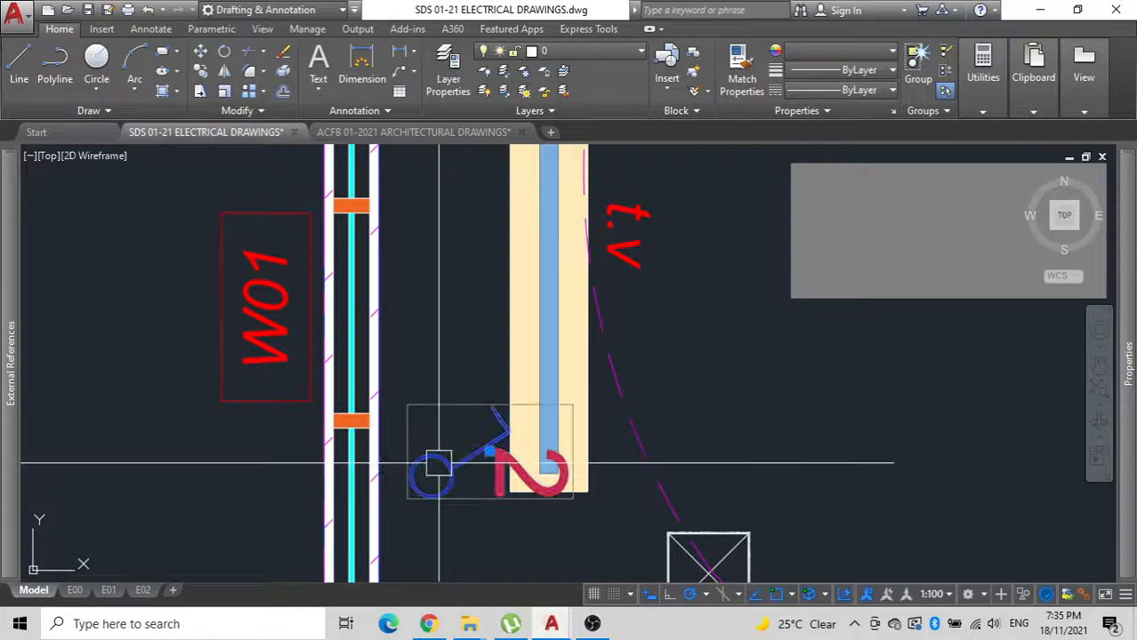
click(411, 475)
scroll(410, 475, down, 2)
middle_drag(410, 215, 410, 399)
click(390, 351)
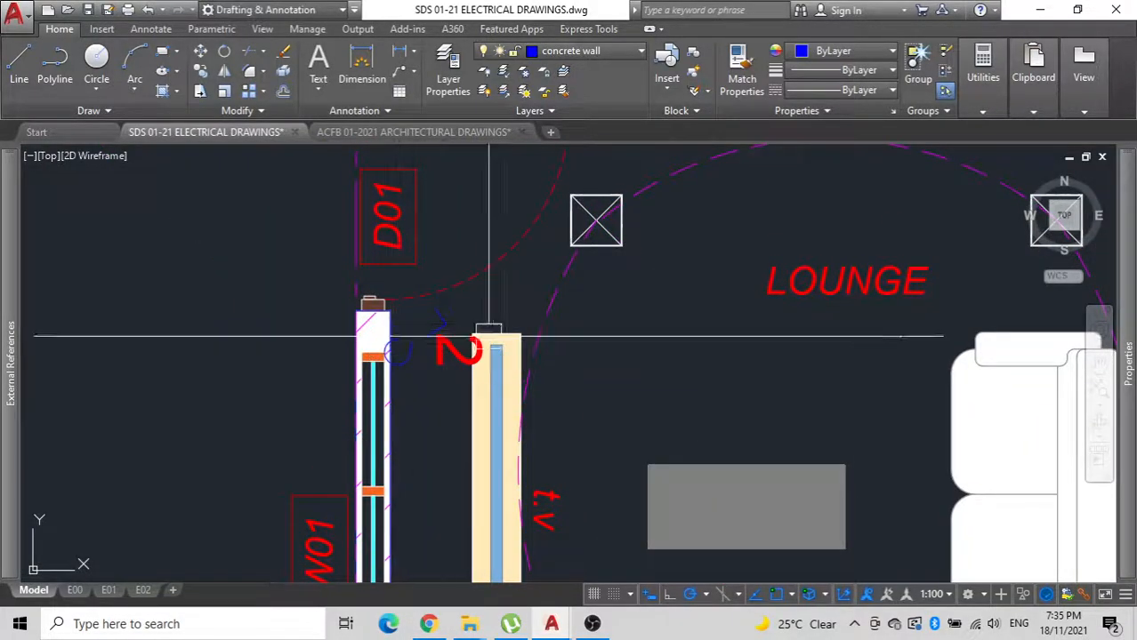
Stretch the upper lounge arc's left end from the upper-left downlight to the centre of the switch beside door D01.
click(593, 223)
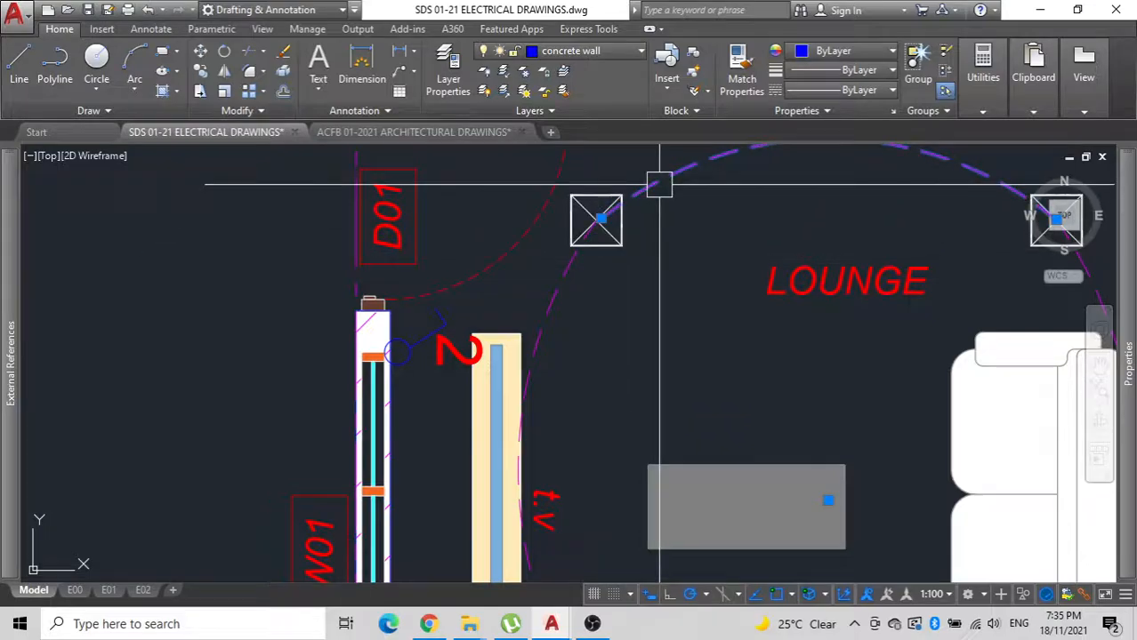
click(596, 218)
click(398, 353)
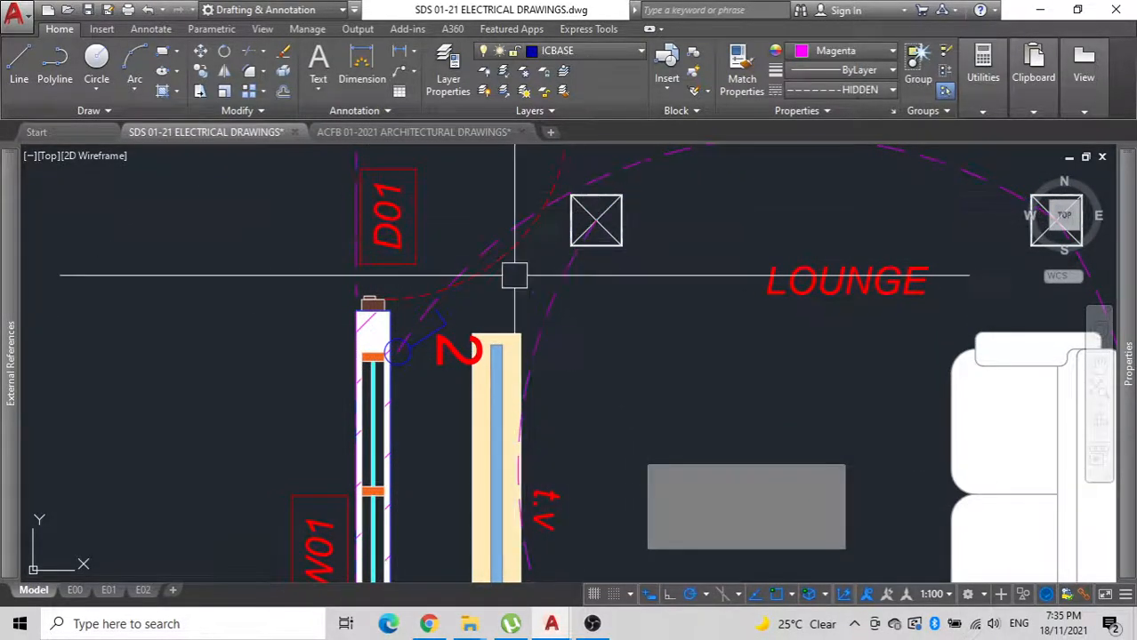
key(Escape)
scroll(512, 271, down, 4)
middle_drag(525, 370, 501, 384)
middle_drag(586, 414, 410, 438)
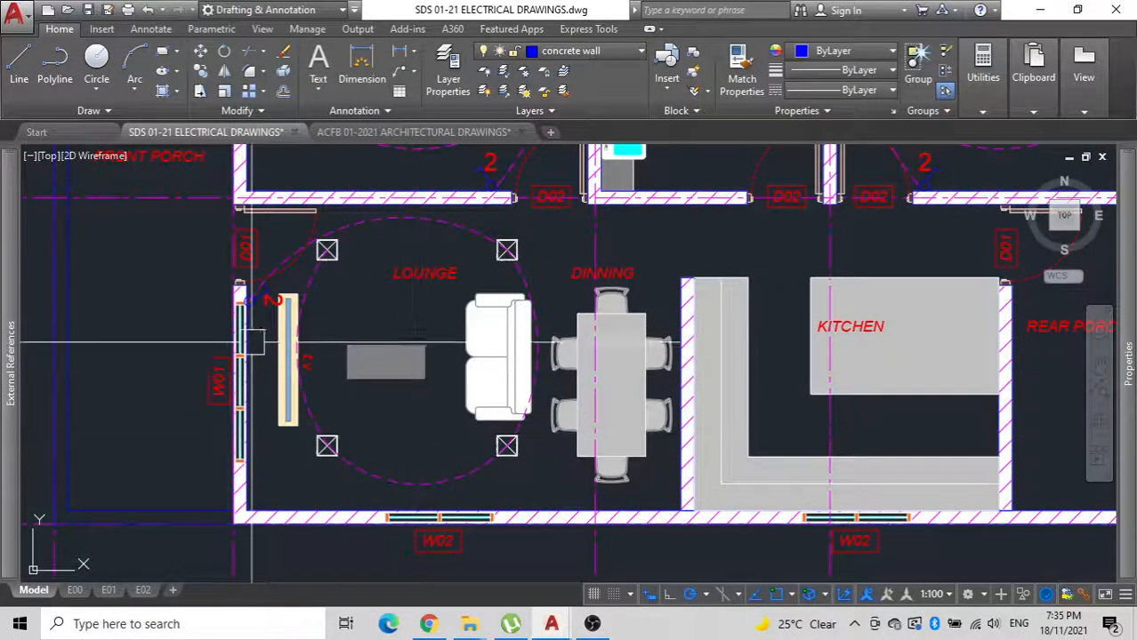
scroll(278, 295, up, 4)
scroll(232, 320, up, 2)
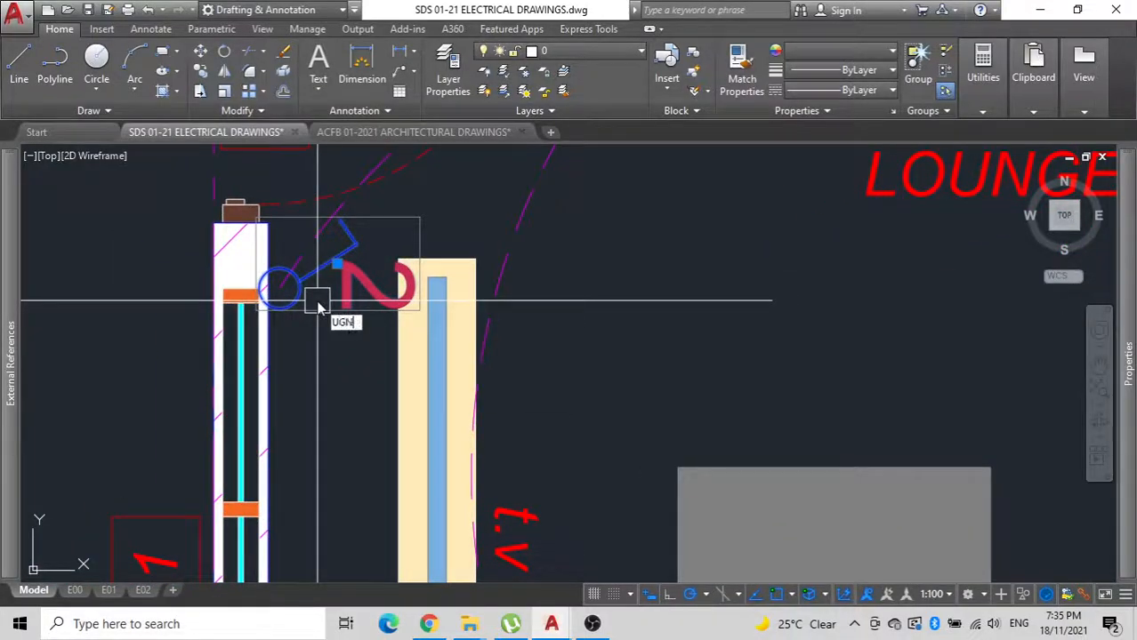
key(Return)
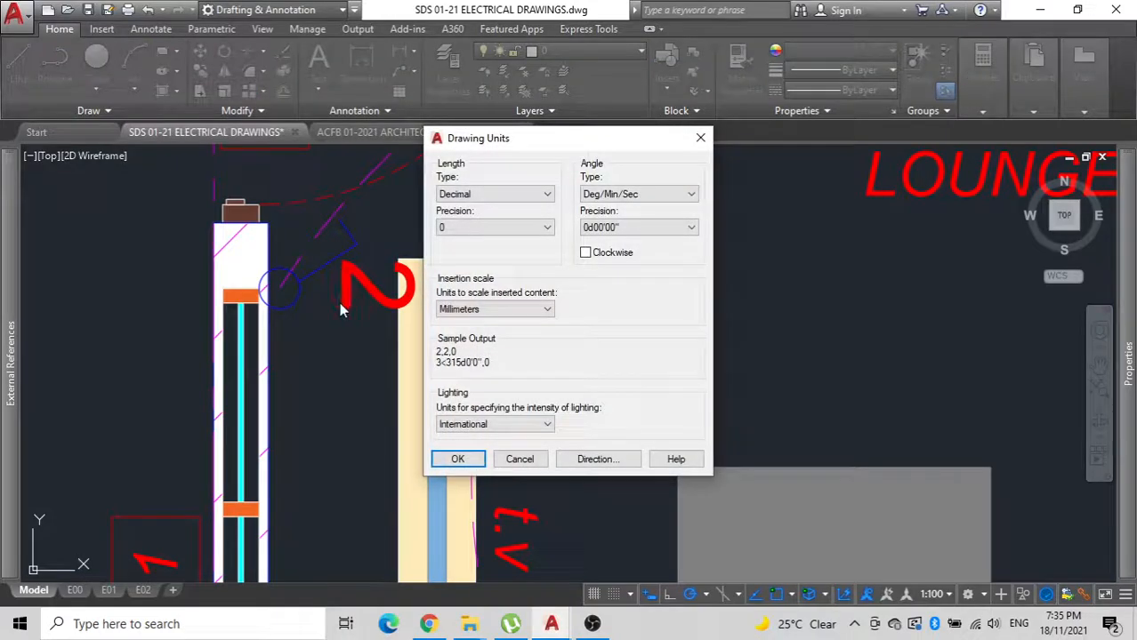
key(Escape)
Ungroup the lounge switch and rotate its number 2 a quarter turn so that it reads upright.
click(328, 300)
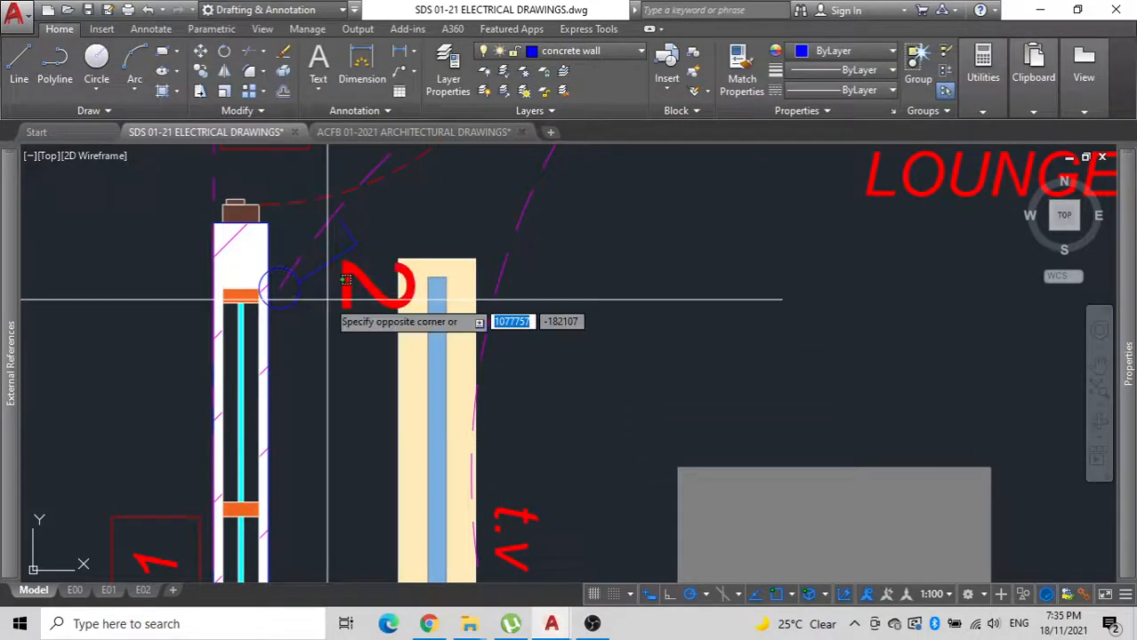
click(263, 265)
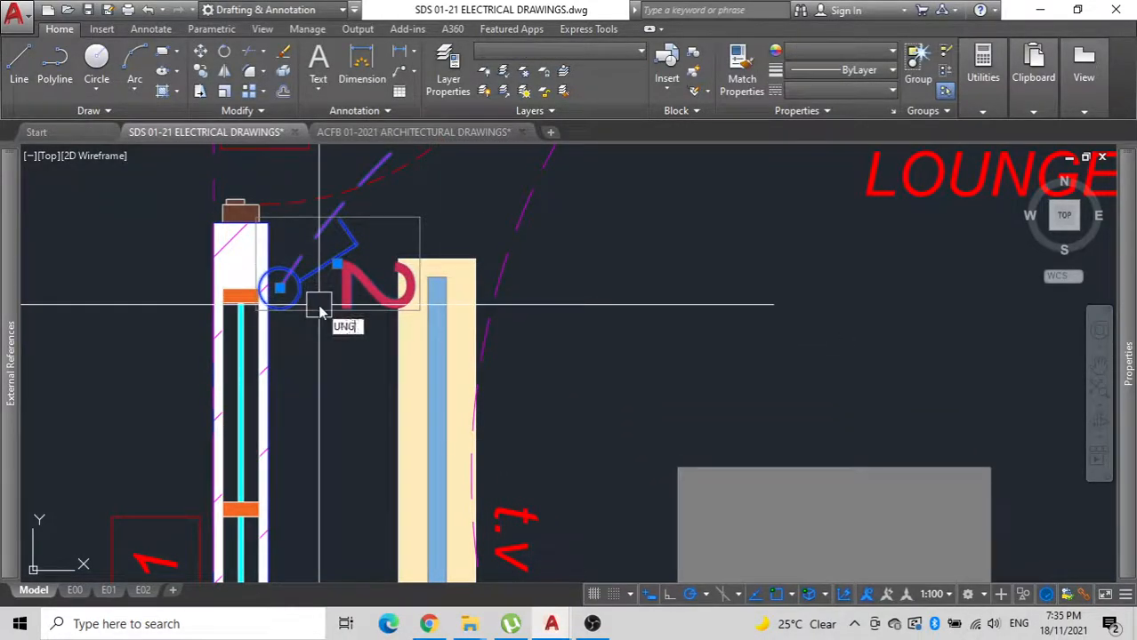
click(356, 301)
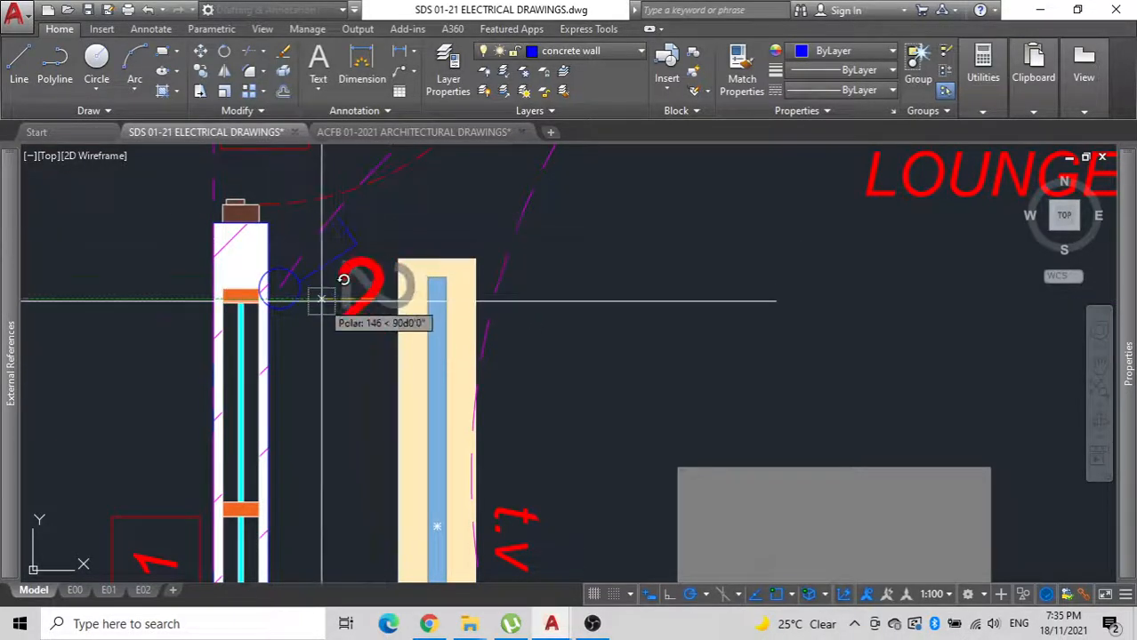
click(285, 348)
Group the lounge switch's upright number 2 with the switch circle and its lever lines.
scroll(271, 381, down, 4)
scroll(285, 342, up, 4)
click(323, 345)
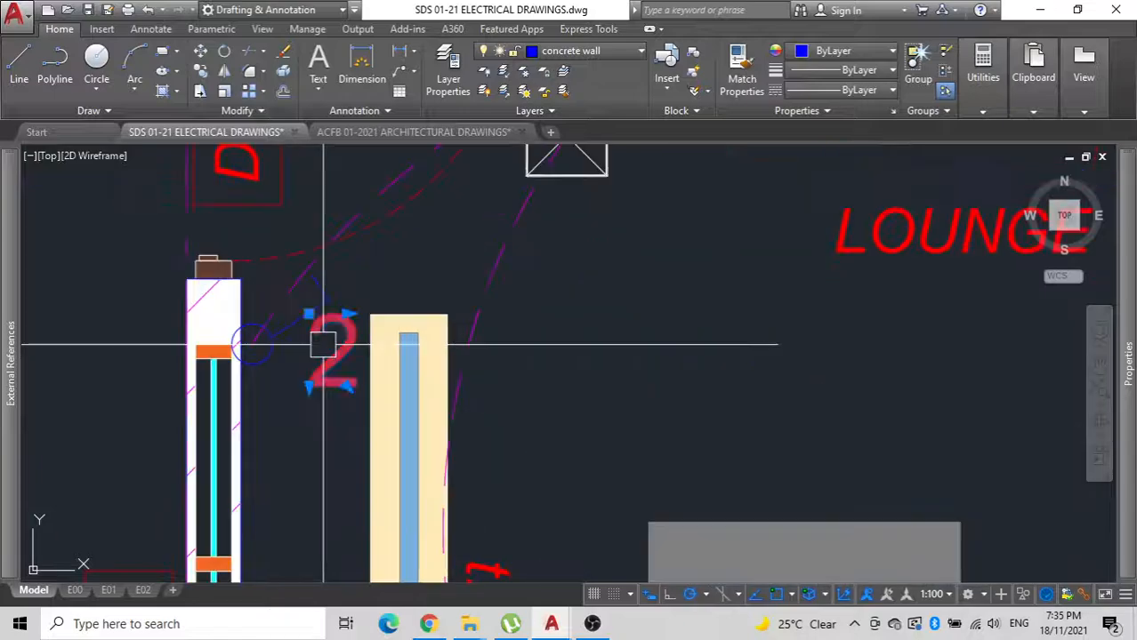
scroll(296, 287, up, 3)
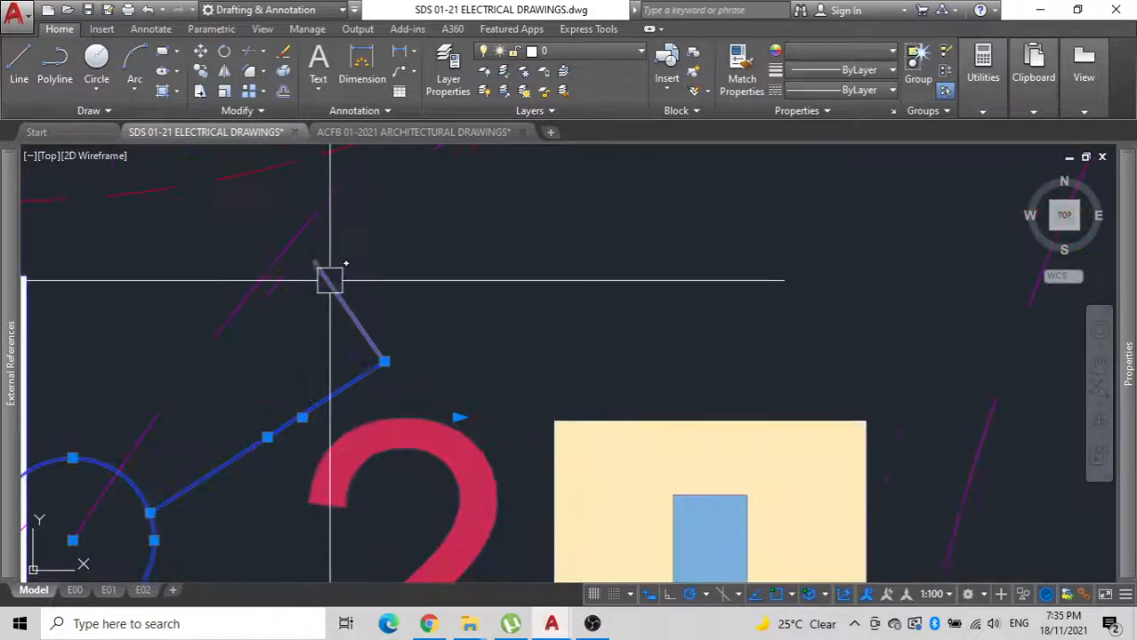
key(Escape)
Group the lounge's four downlights, all their connecting arcs and the switch beside door D01 into one lighting group.
scroll(381, 332, down, 5)
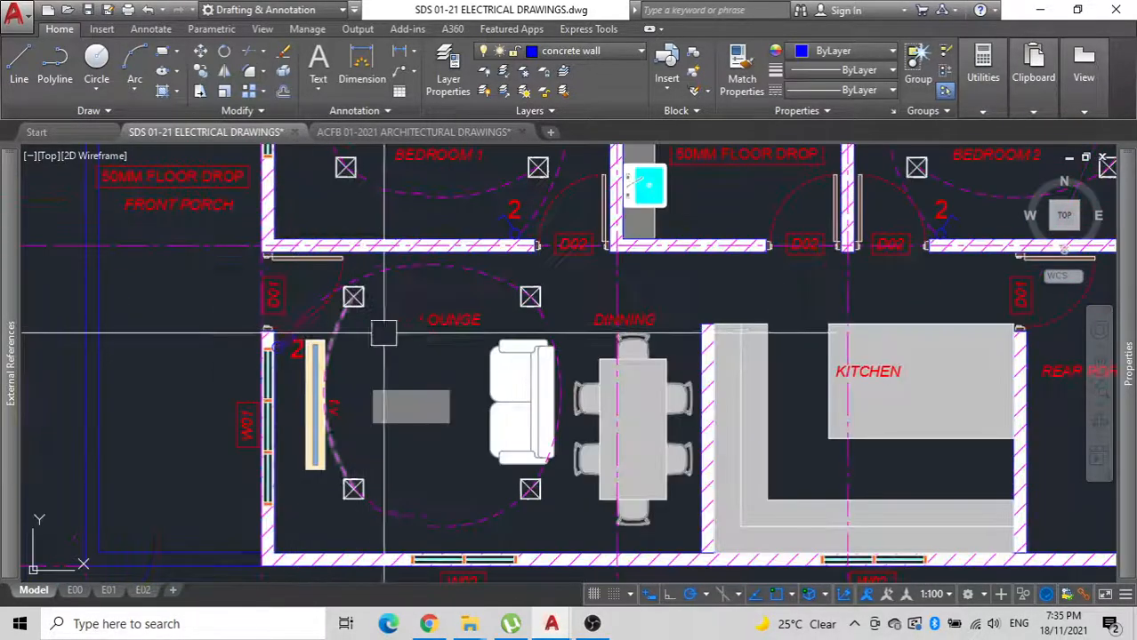
scroll(440, 401, up, 4)
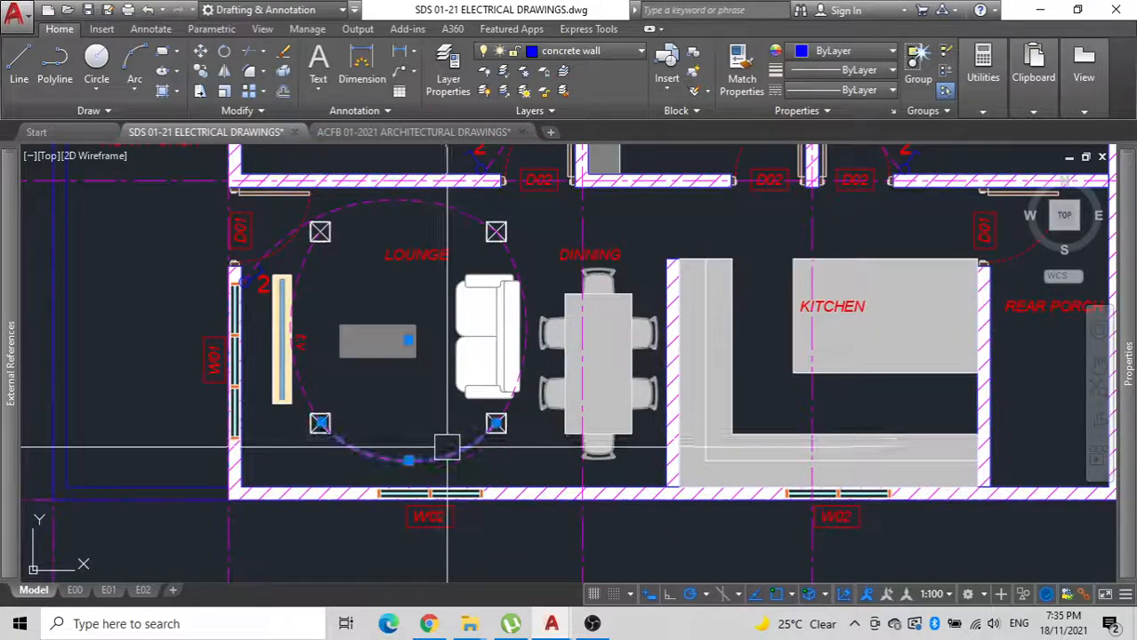
click(442, 453)
scroll(497, 448, up, 5)
click(495, 450)
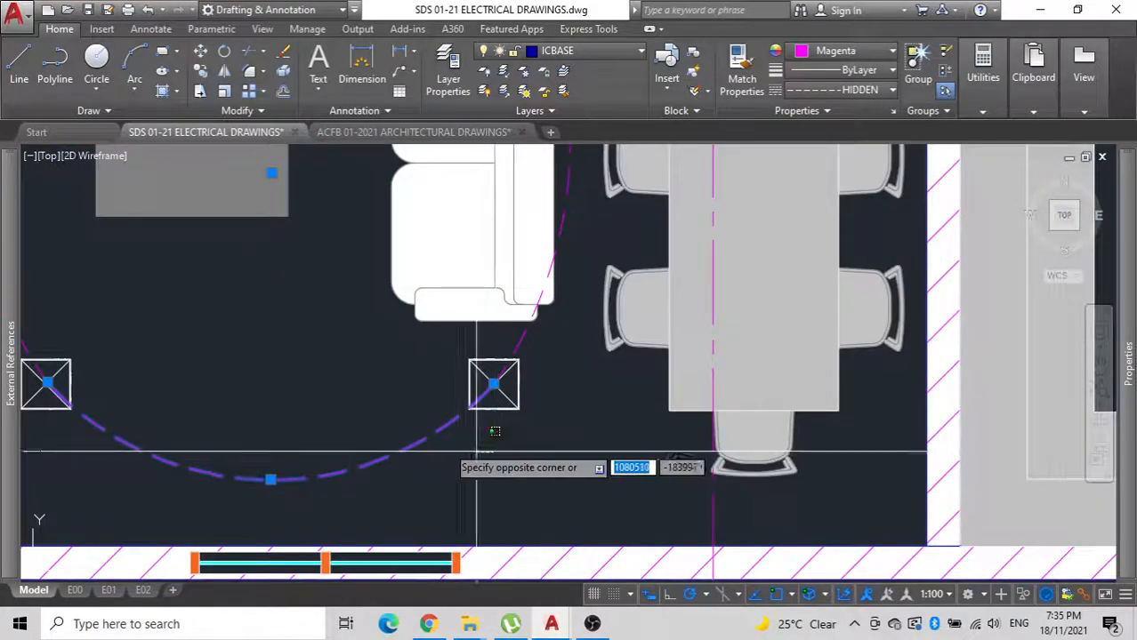
middle_drag(124, 383, 356, 330)
click(227, 336)
scroll(521, 425, down, 6)
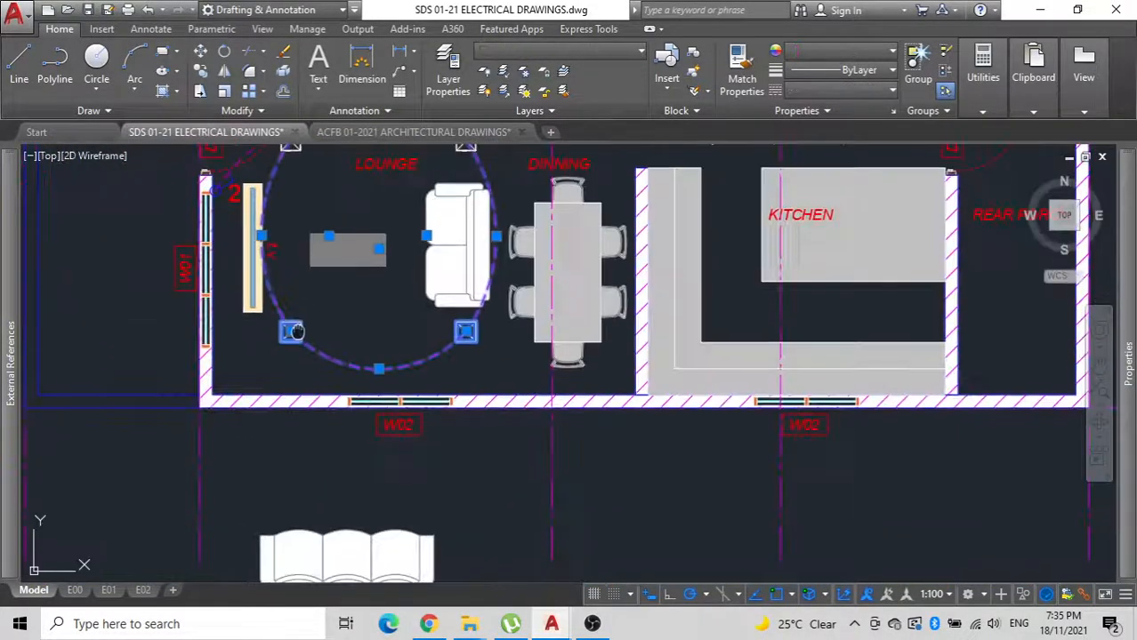
scroll(481, 423, up, 6)
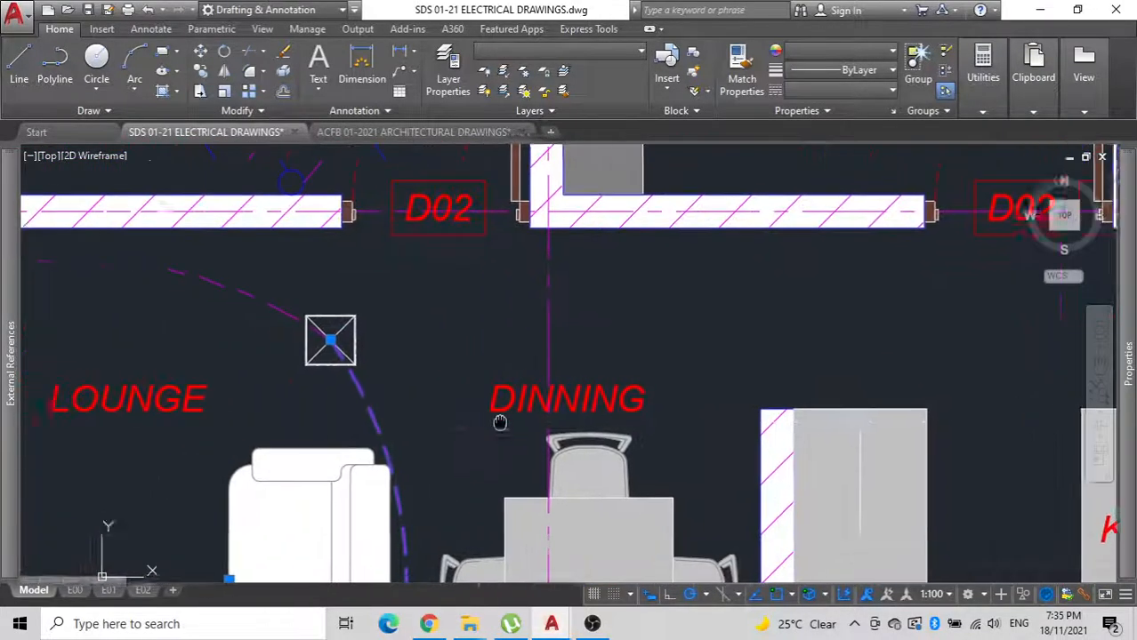
click(569, 347)
middle_drag(164, 313, 391, 300)
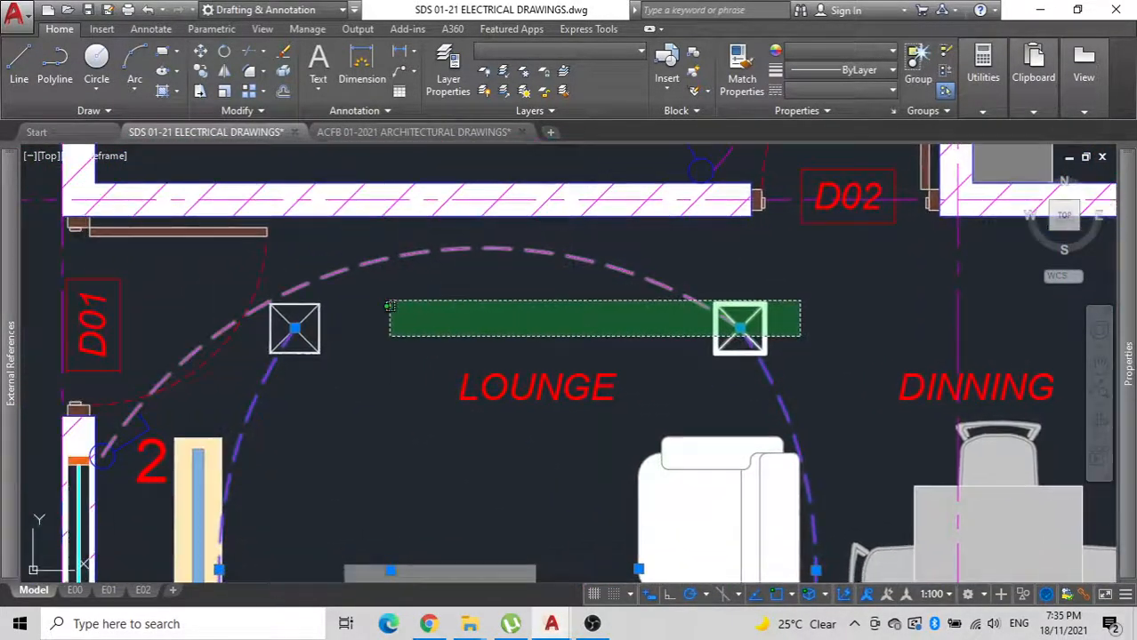
click(271, 261)
middle_drag(272, 261, 426, 160)
scroll(292, 370, up, 5)
click(320, 446)
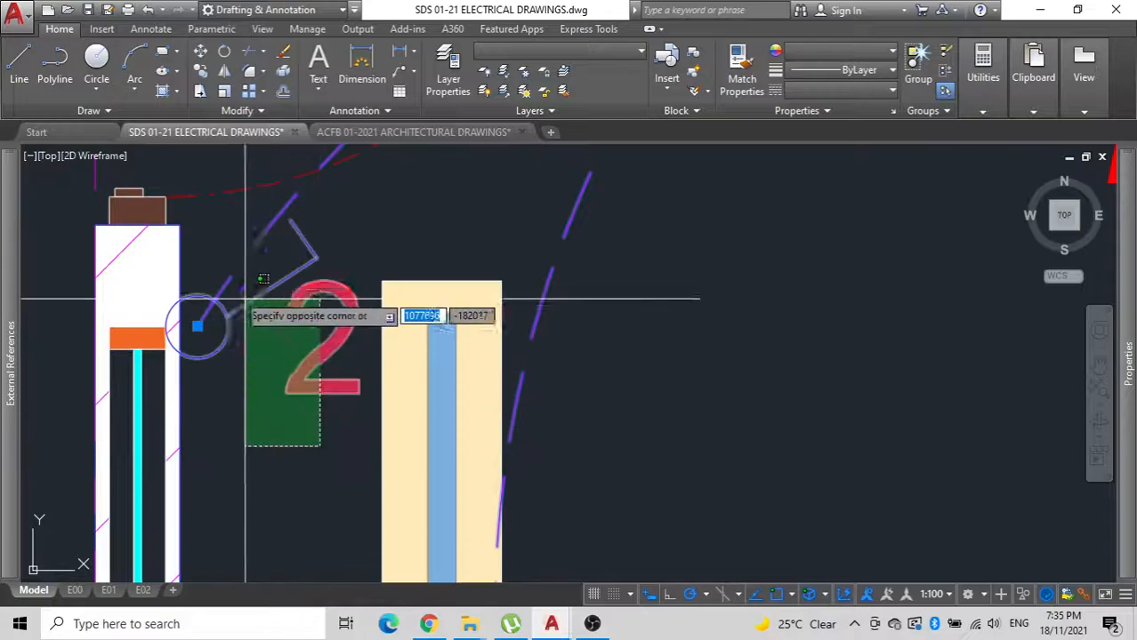
click(219, 268)
scroll(219, 266, down, 5)
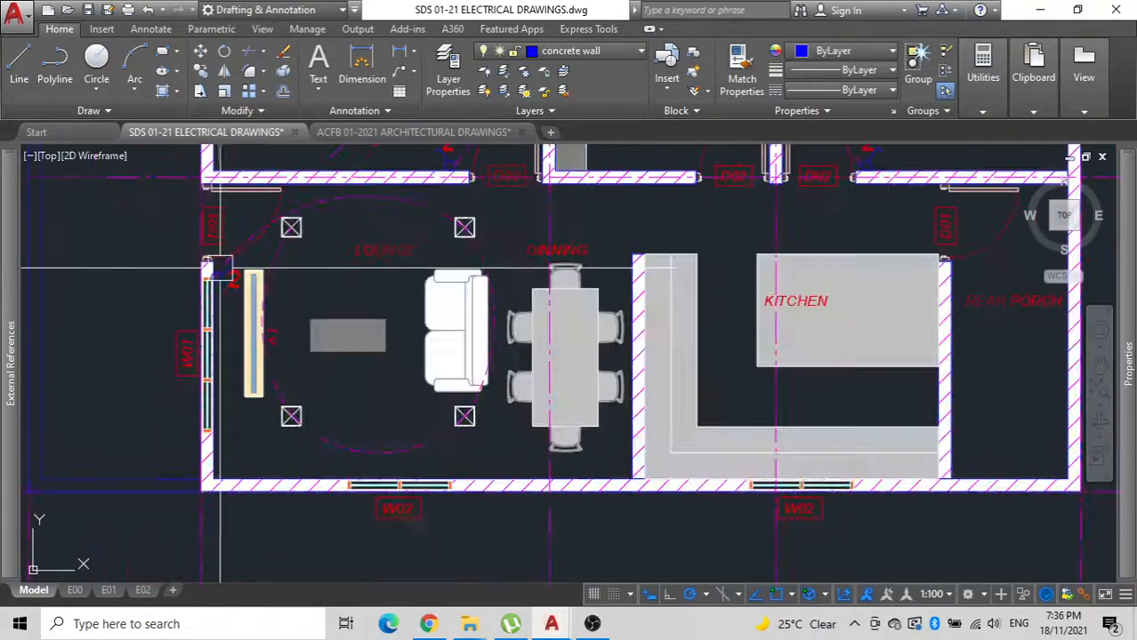
Mirror the lounge lighting group towards the kitchen about a vertical line through the short wall below the vanity, keeping the original.
click(469, 235)
text(m)
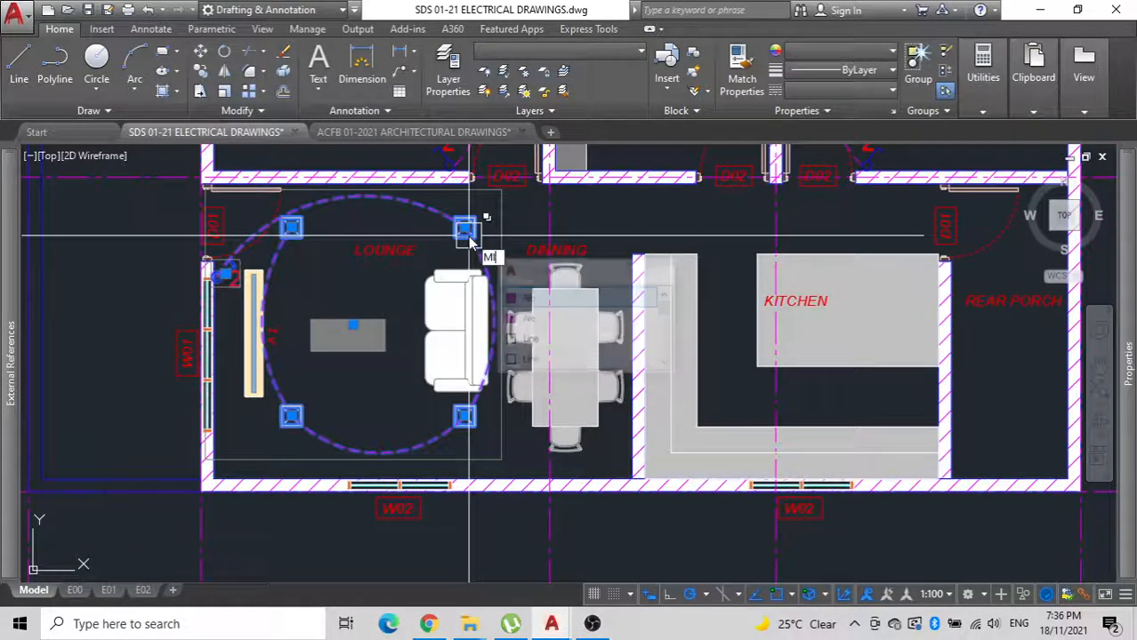
key(Return)
scroll(469, 254, down, 2)
middle_drag(467, 259, 420, 267)
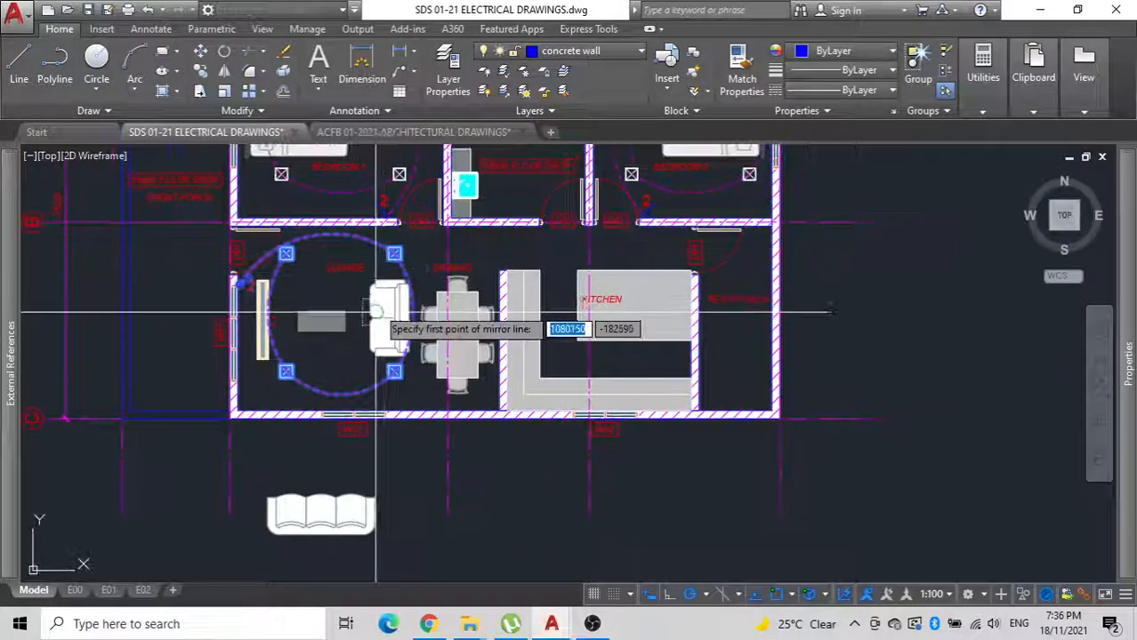
scroll(490, 208, up, 2)
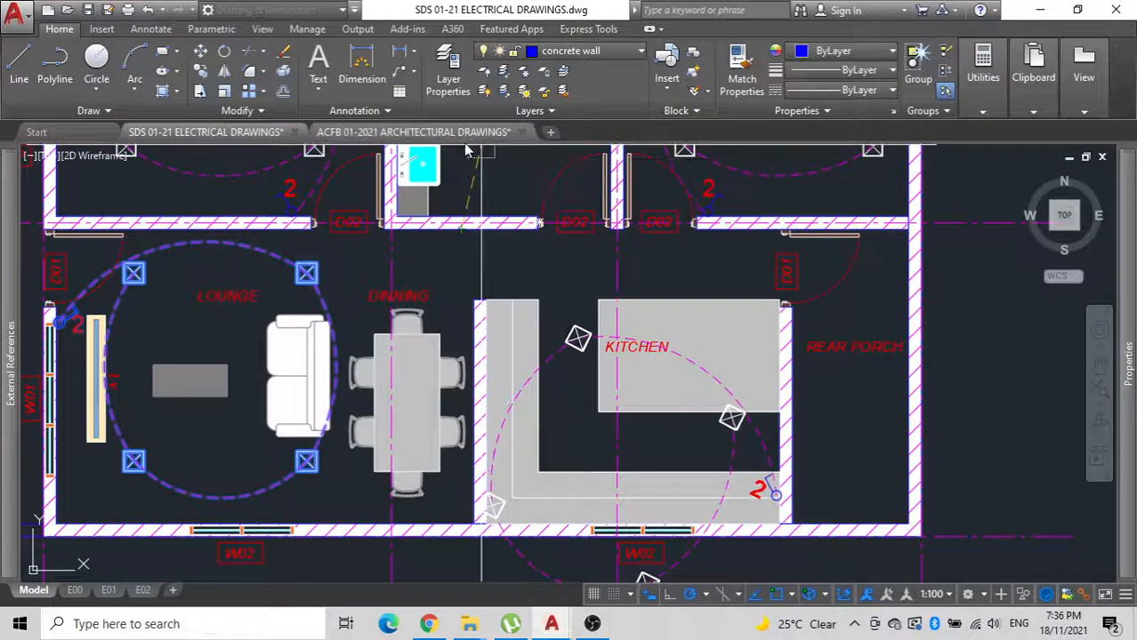
middle_drag(469, 151, 473, 254)
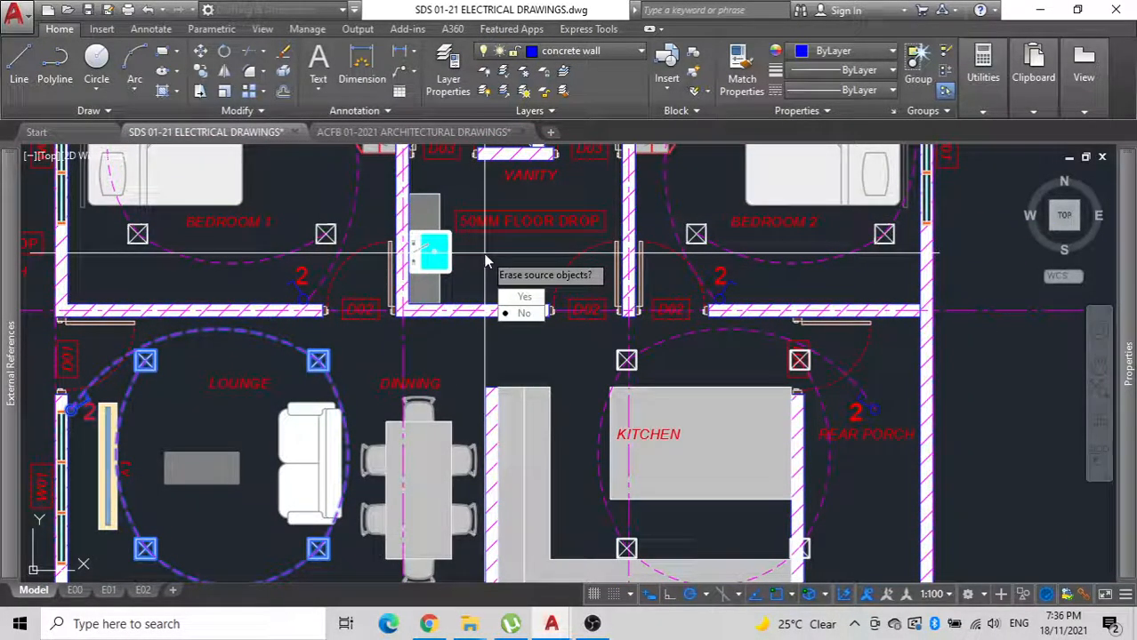
key(Return)
Move the mirrored lighting group horizontally towards the dining area to bring its downlights and switch inside the kitchen.
scroll(567, 332, up, 2)
middle_drag(565, 330, 552, 291)
scroll(604, 340, down, 2)
middle_drag(604, 340, 520, 294)
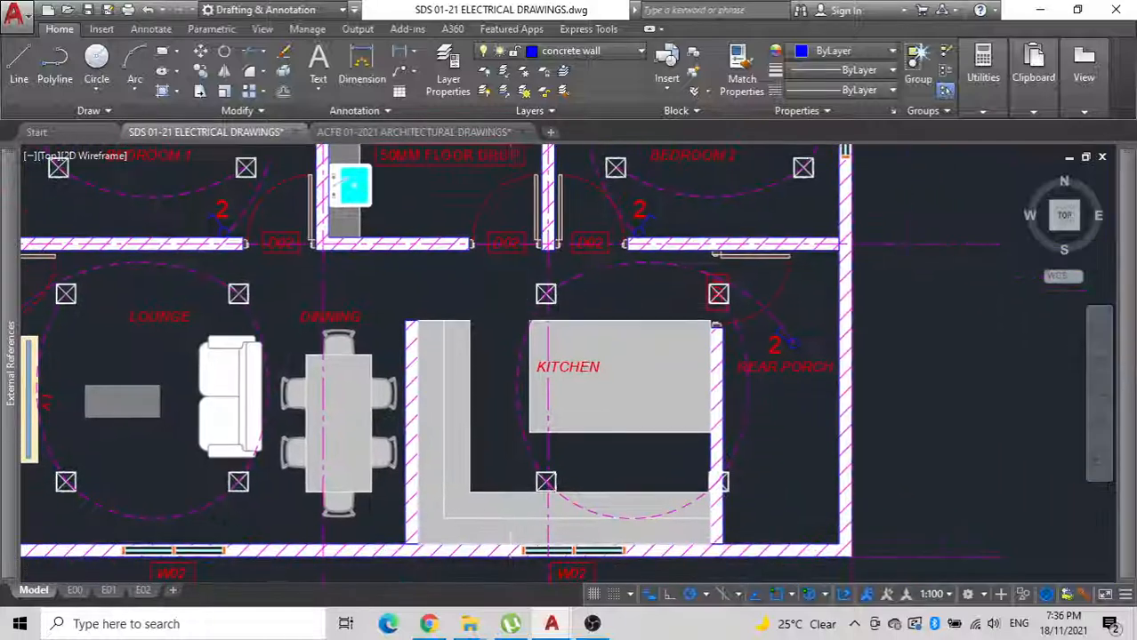
click(526, 339)
middle_drag(581, 337, 568, 291)
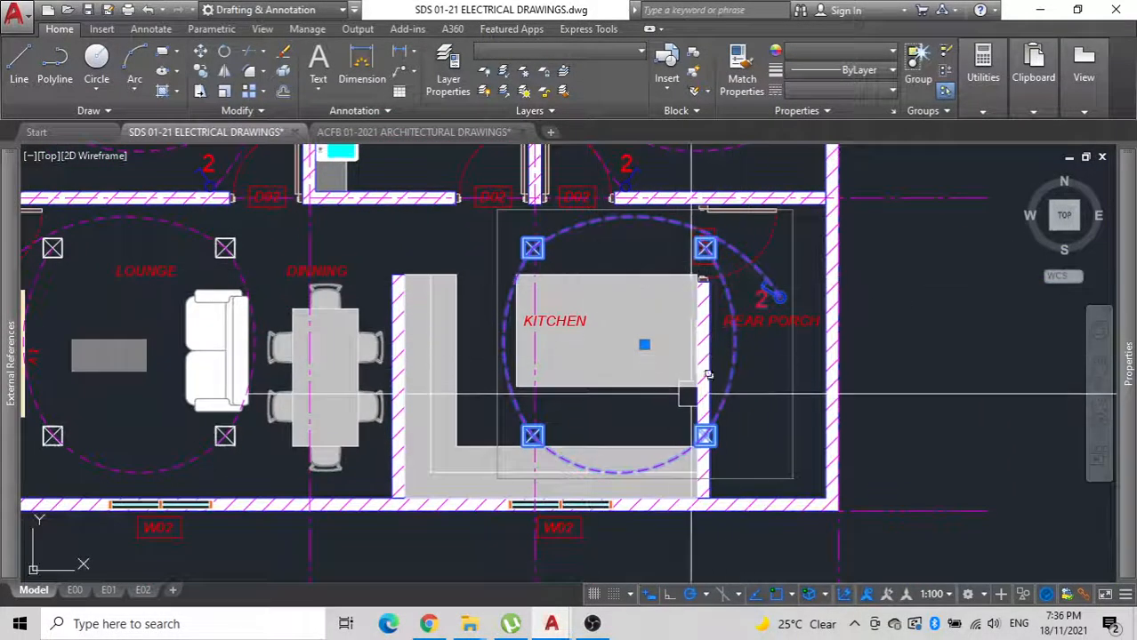
middle_drag(691, 395, 712, 261)
click(790, 479)
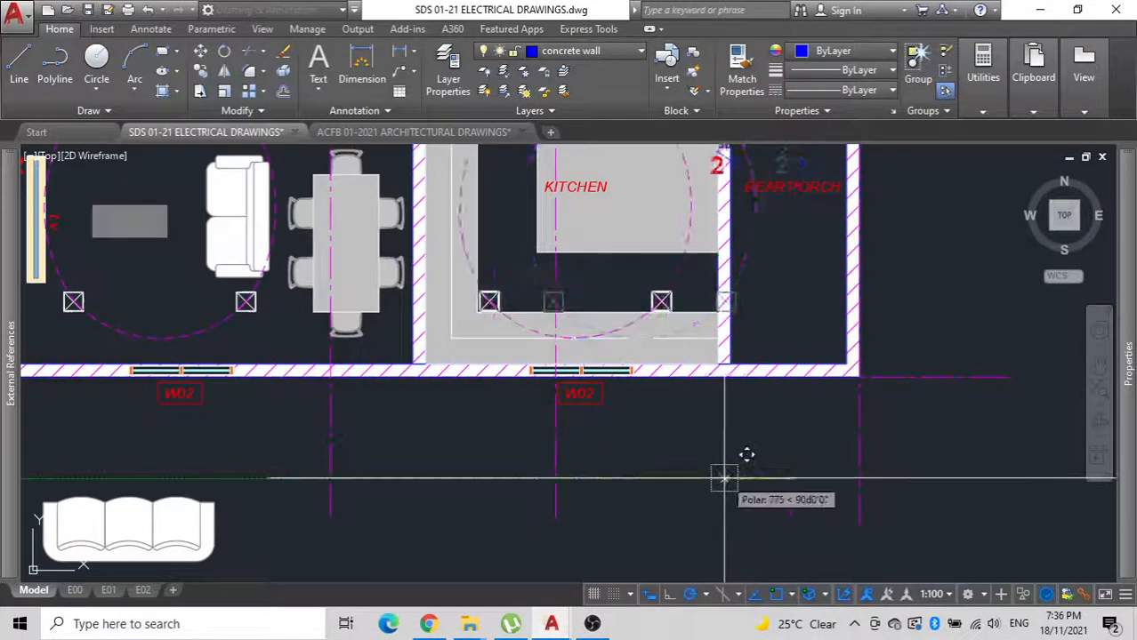
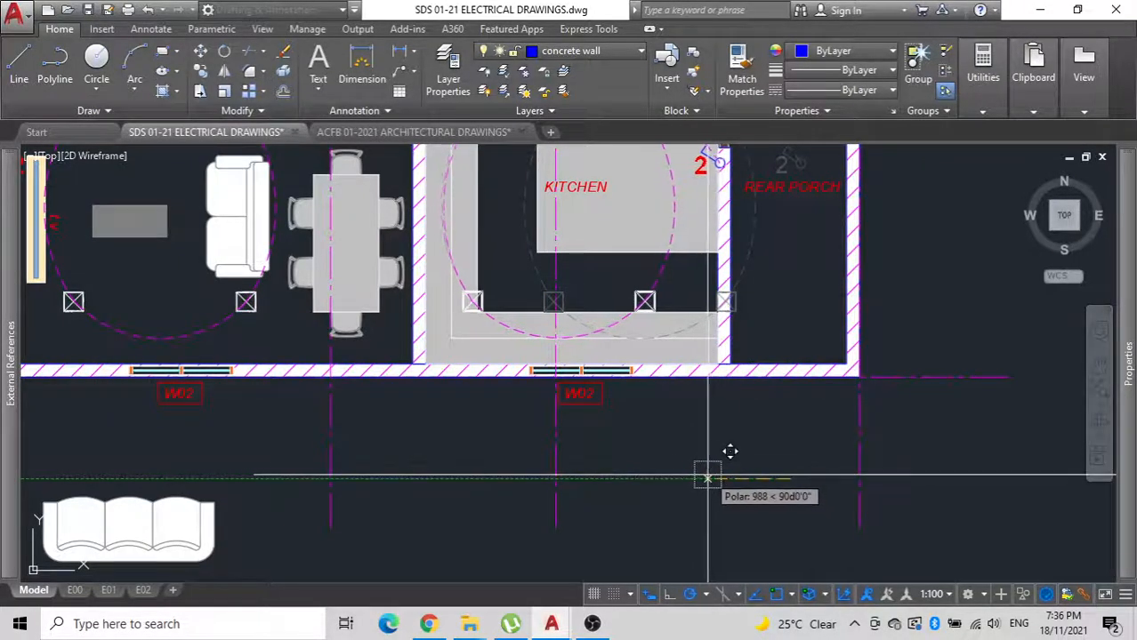
Move the kitchen lighting group horizontally, slightly closer to the rear porch wall.
middle_drag(660, 467, 669, 583)
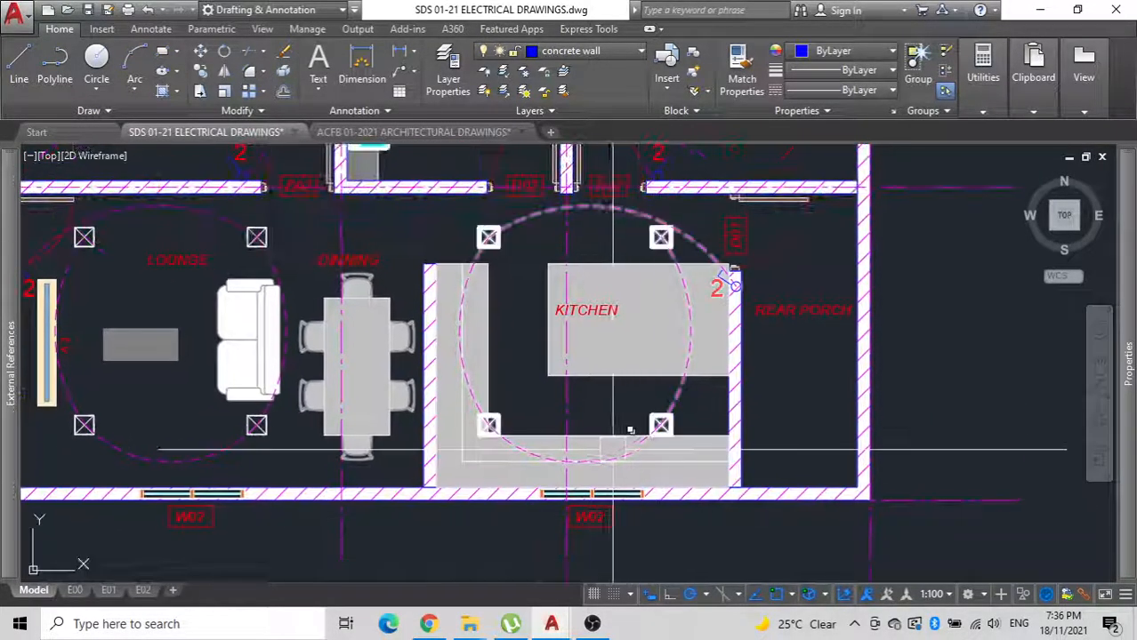
scroll(632, 426, up, 4)
click(703, 411)
scroll(704, 409, down, 1)
middle_drag(703, 414, 674, 380)
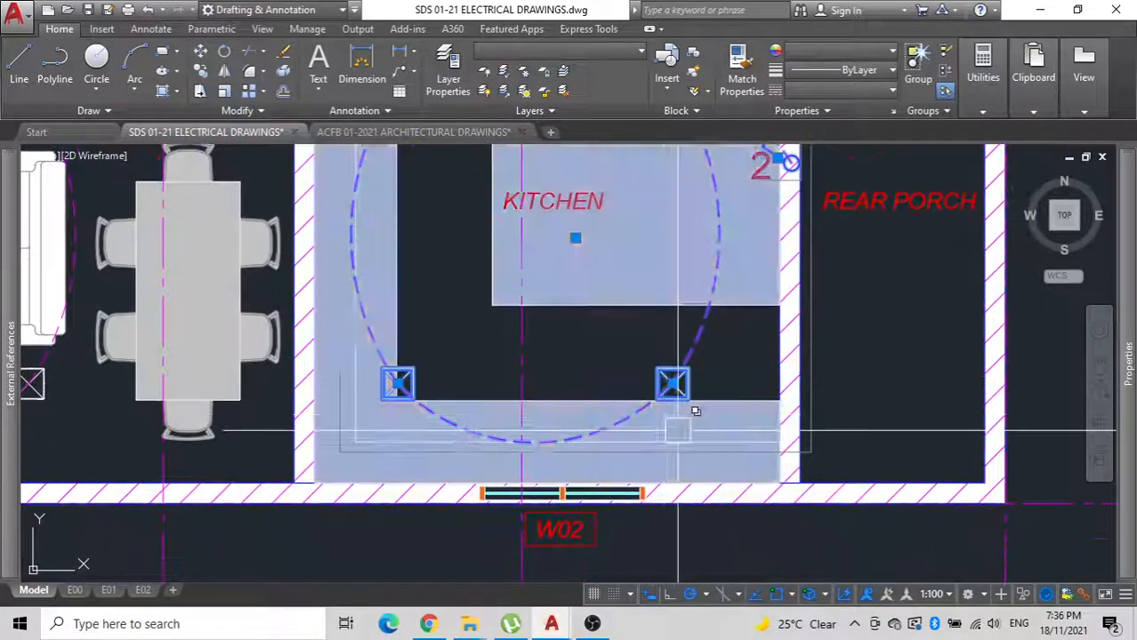
scroll(678, 431, down, 1)
text(m)
key(space)
click(694, 508)
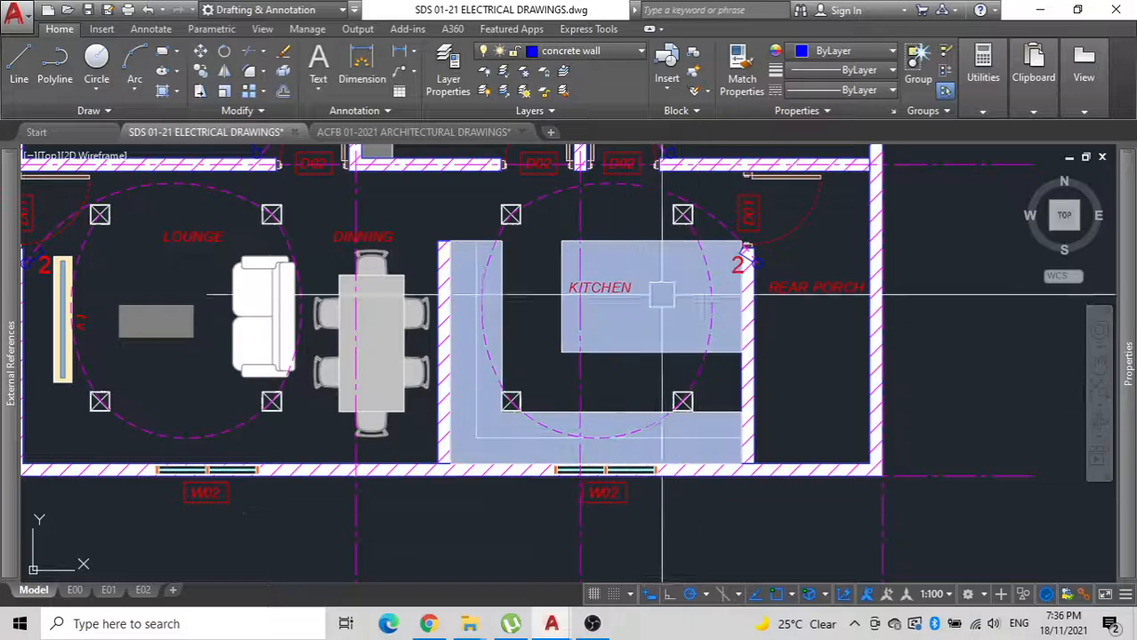
Ungroup the kitchen lighting and move the switch with its number 2 off the rear porch wall onto the kitchen side.
scroll(727, 217, up, 4)
click(729, 260)
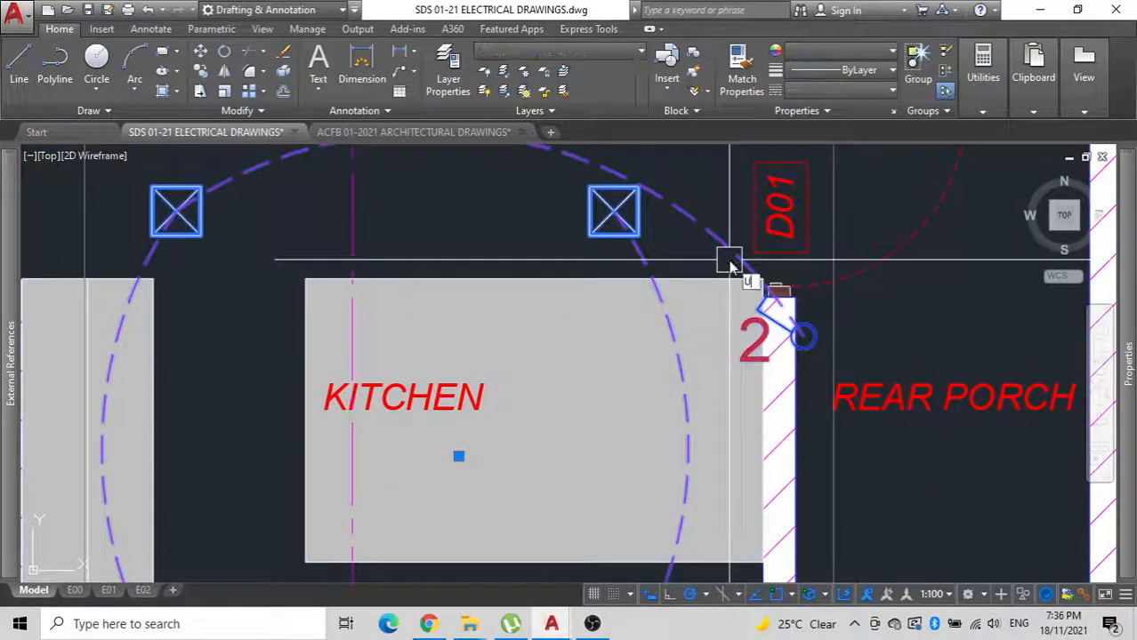
key(Escape)
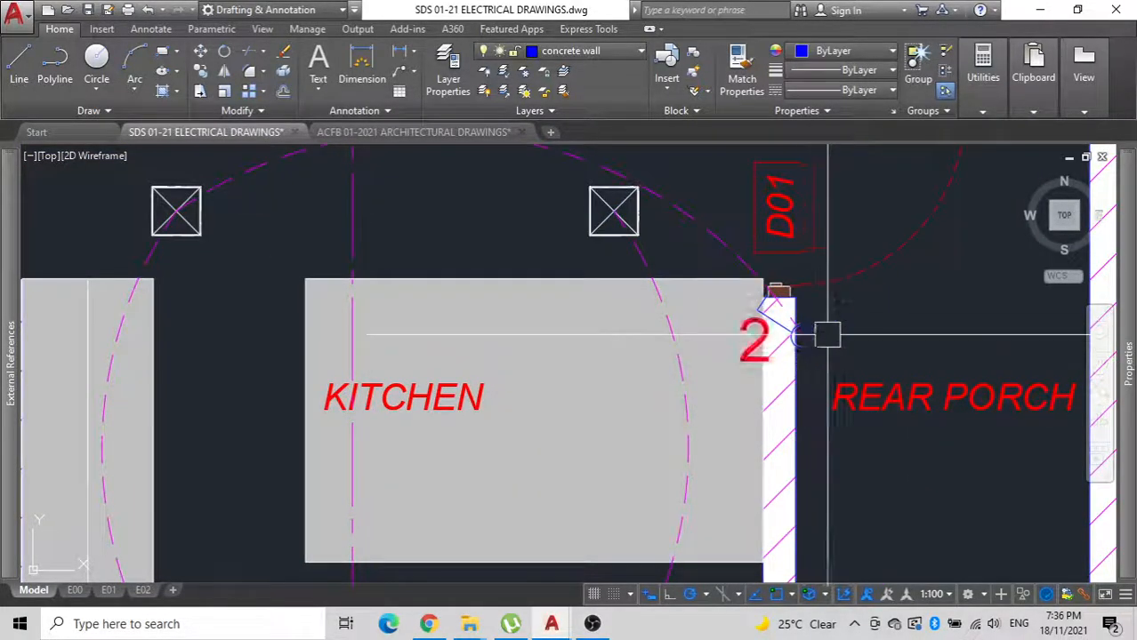
text(m)
key(Return)
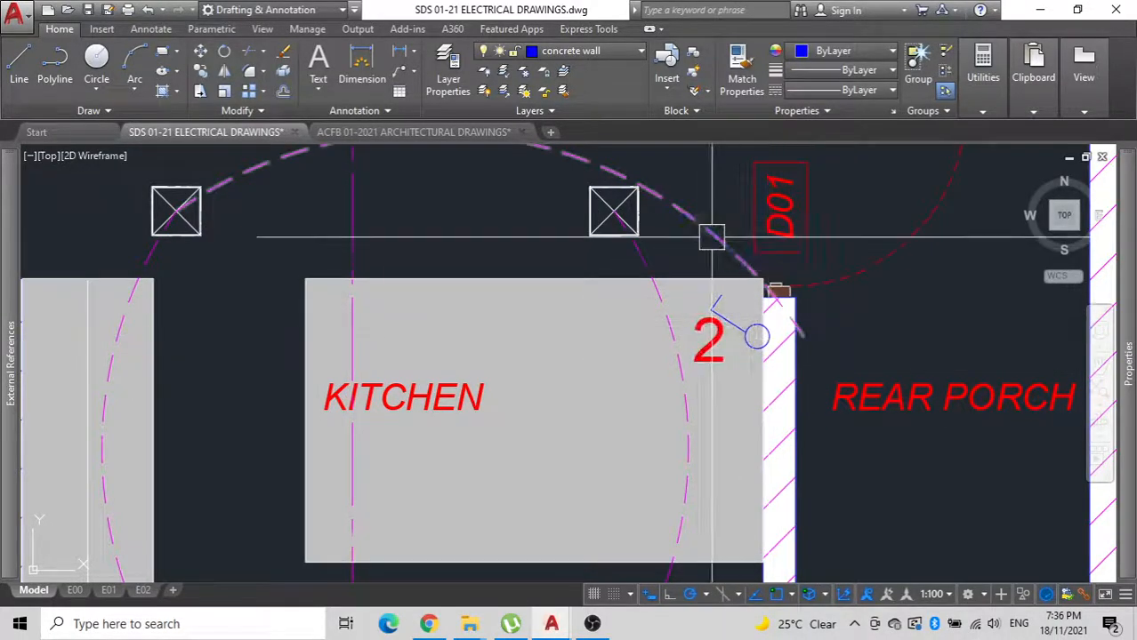
Stretch the end of the kitchen's upper lighting arc to meet the relocated switch circle.
click(794, 315)
click(803, 336)
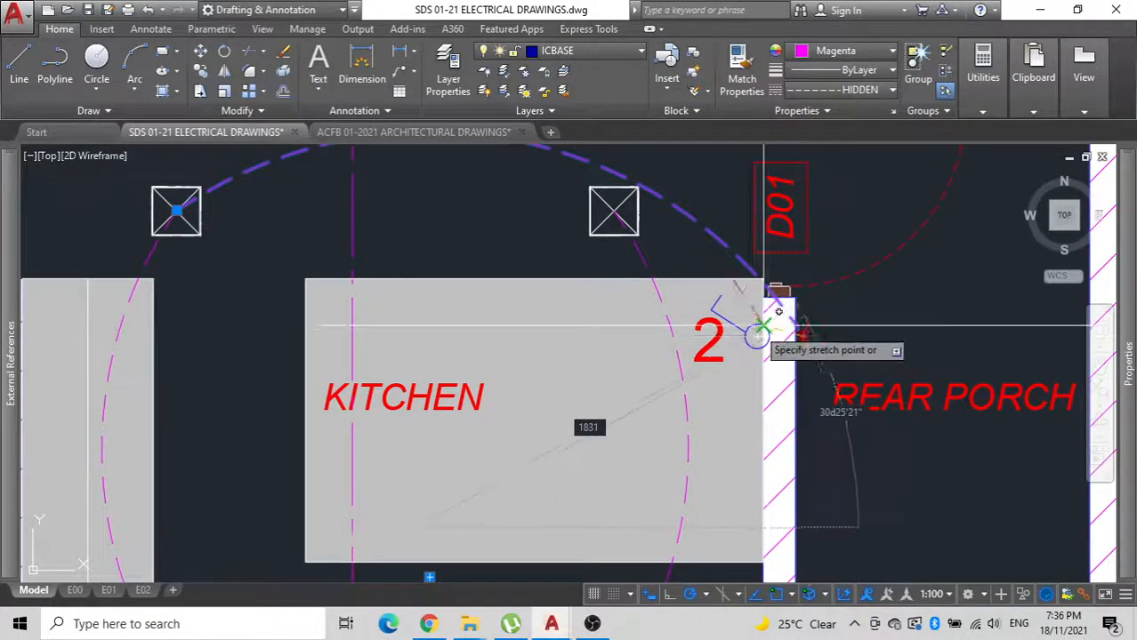
click(757, 324)
key(Escape)
scroll(648, 336, down, 4)
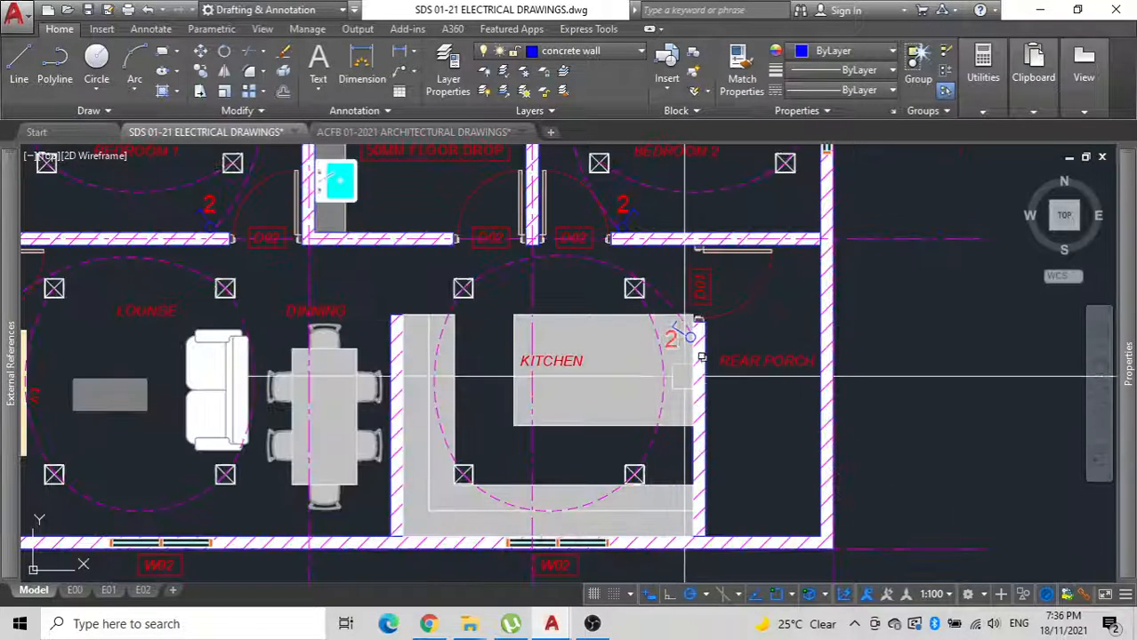
Examine the electrical legend's 150mm IP 68 down light entry and the larger house plan's circled downlights around the master bedroom and wardrobe.
scroll(674, 396, down, 2)
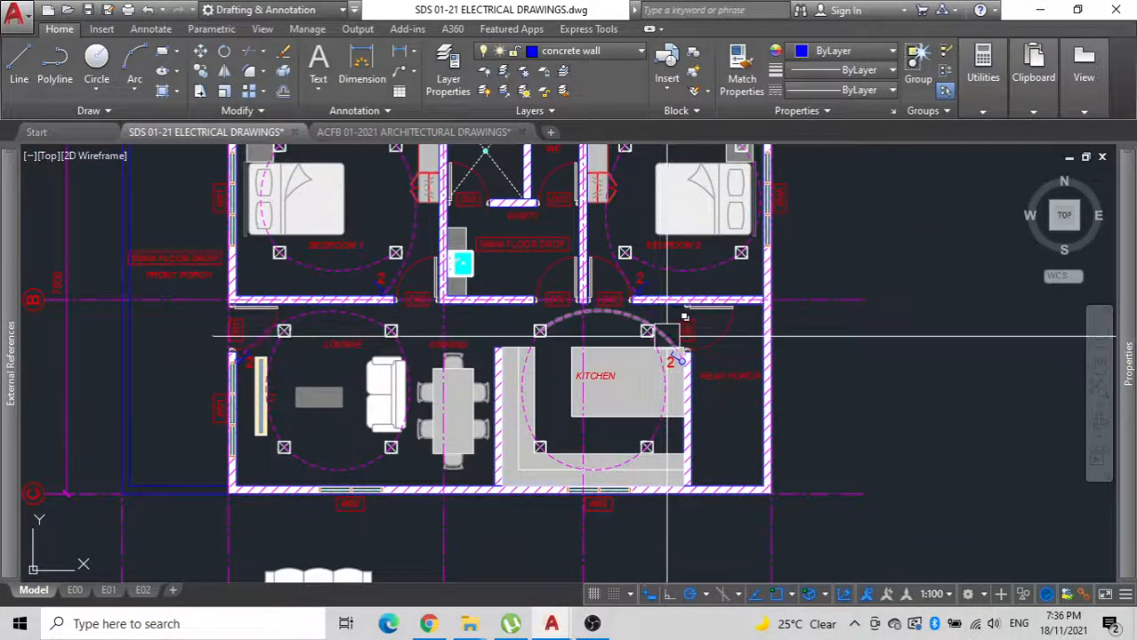
scroll(668, 340, up, 2)
scroll(681, 361, down, 2)
middle_drag(682, 363, 788, 345)
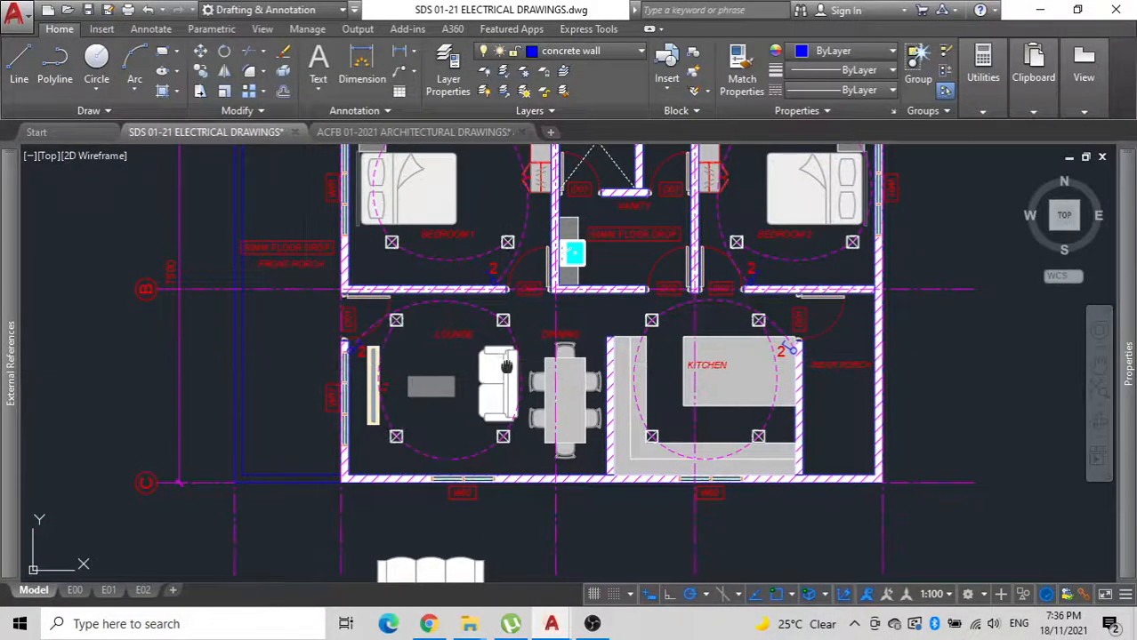
middle_drag(506, 366, 351, 344)
scroll(438, 341, down, 4)
scroll(439, 342, down, 2)
middle_drag(439, 342, 476, 220)
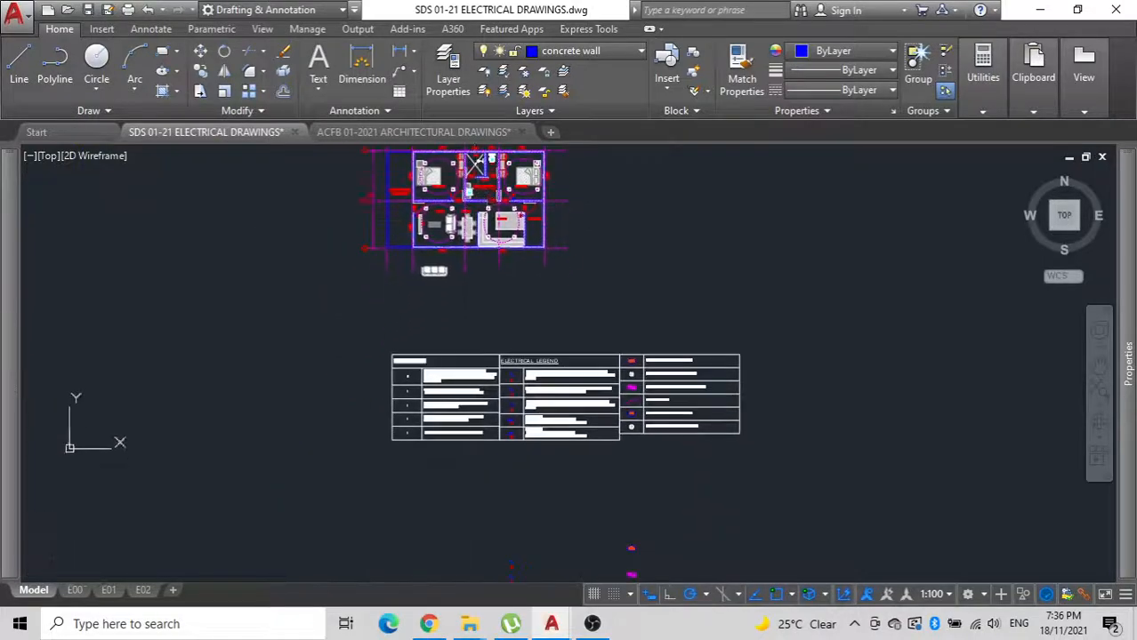
scroll(640, 420, up, 8)
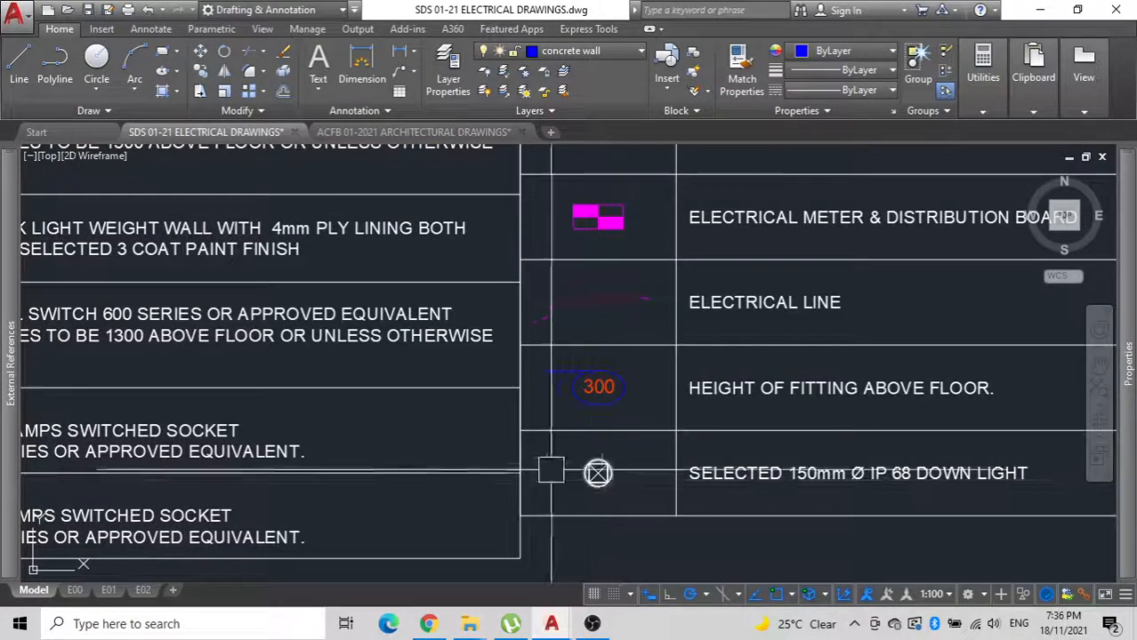
scroll(445, 418, down, 8)
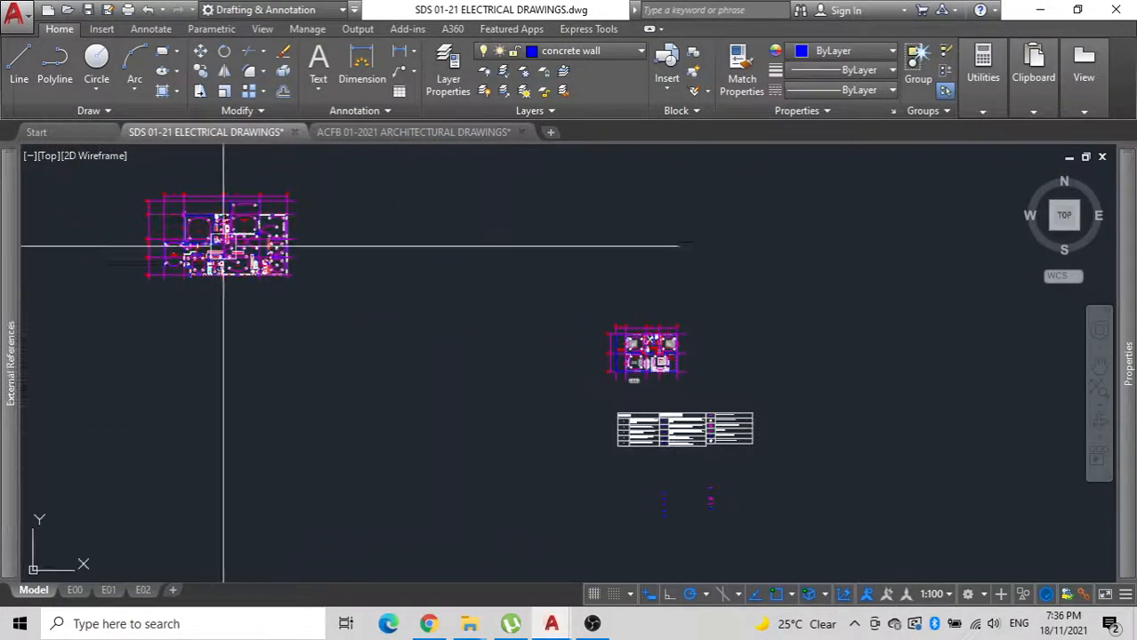
scroll(223, 241, up, 8)
scroll(743, 366, down, 3)
middle_drag(749, 372, 886, 444)
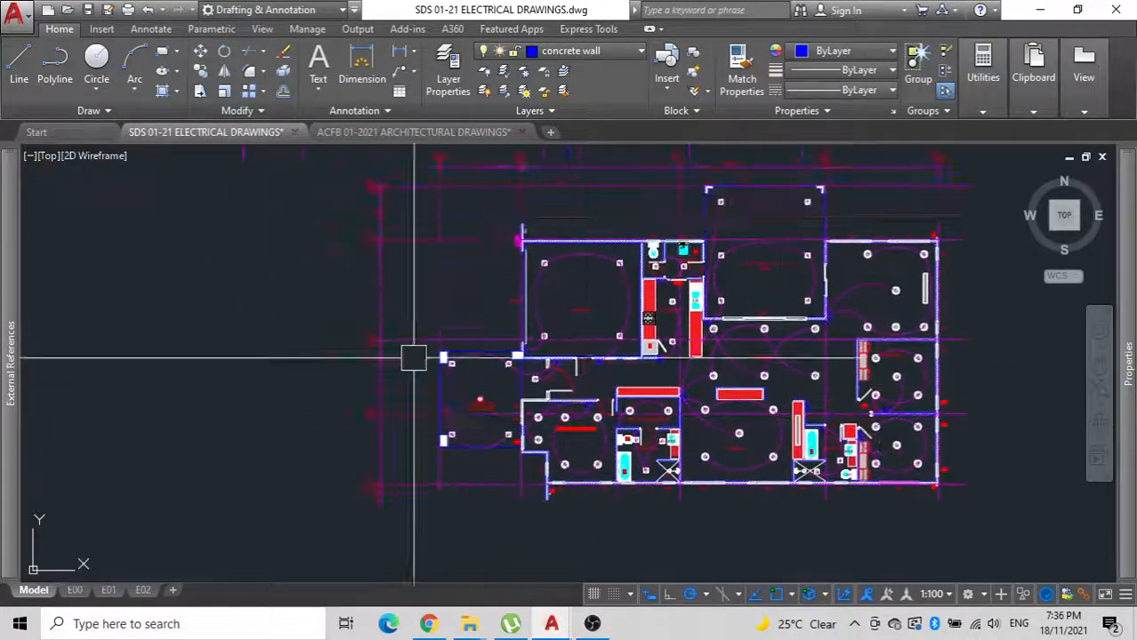
scroll(486, 392, up, 8)
scroll(459, 393, down, 4)
middle_drag(480, 393, 261, 238)
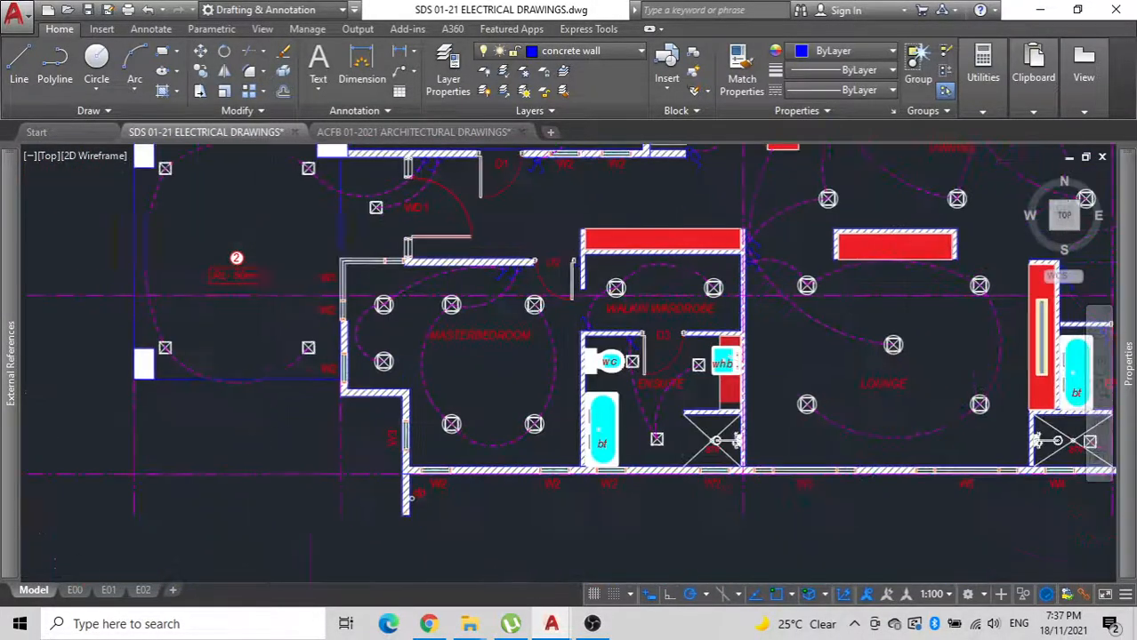
scroll(572, 287, up, 4)
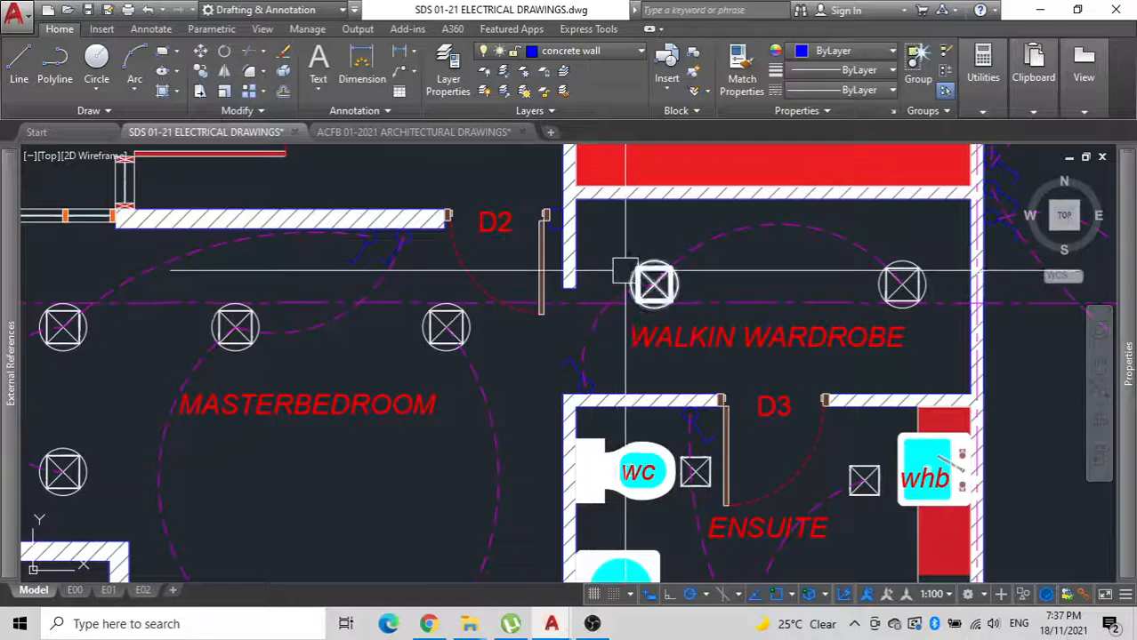
scroll(409, 353, down, 5)
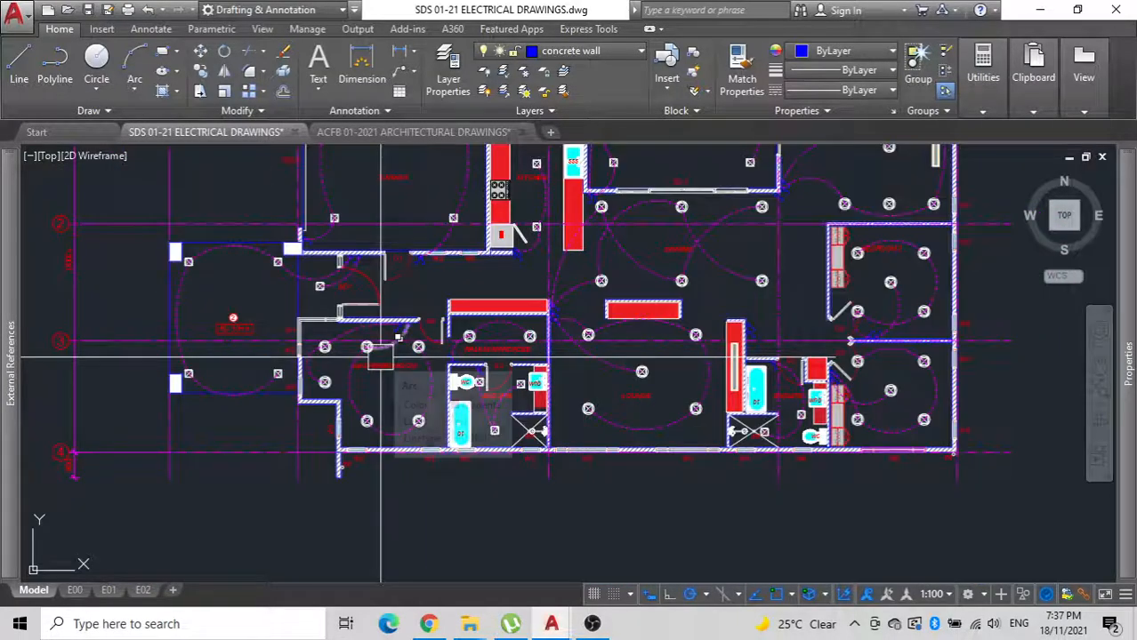
Place the larger house plan's circled master bedroom downlight in the two-bedroom house's front porch, beside the lounge window W01.
scroll(381, 358, up, 10)
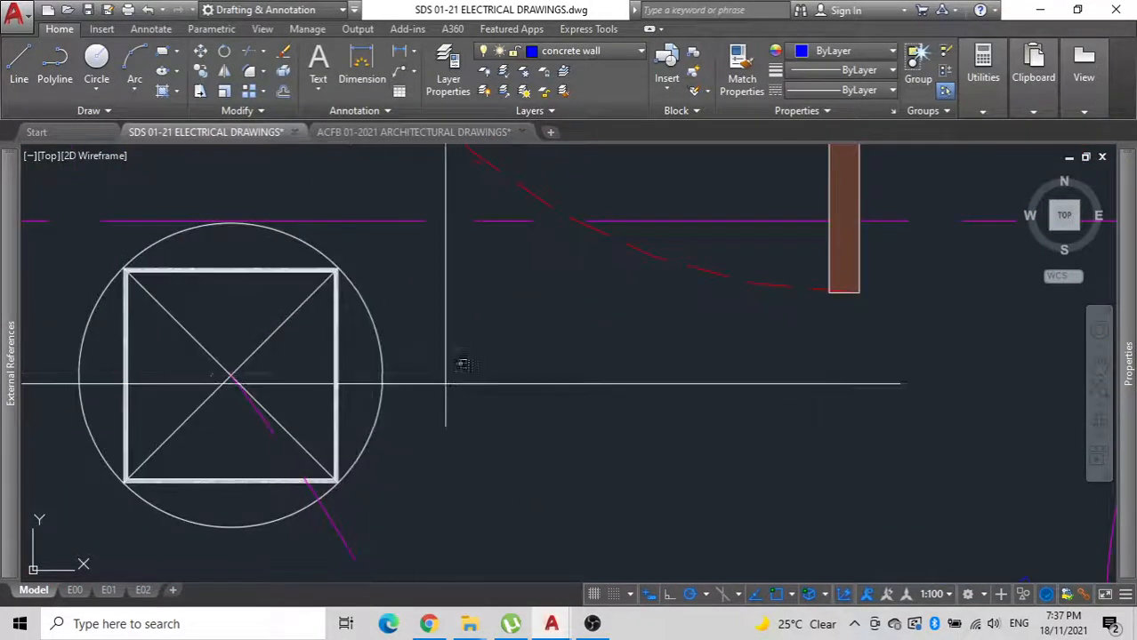
click(337, 351)
text(m)
key(Return)
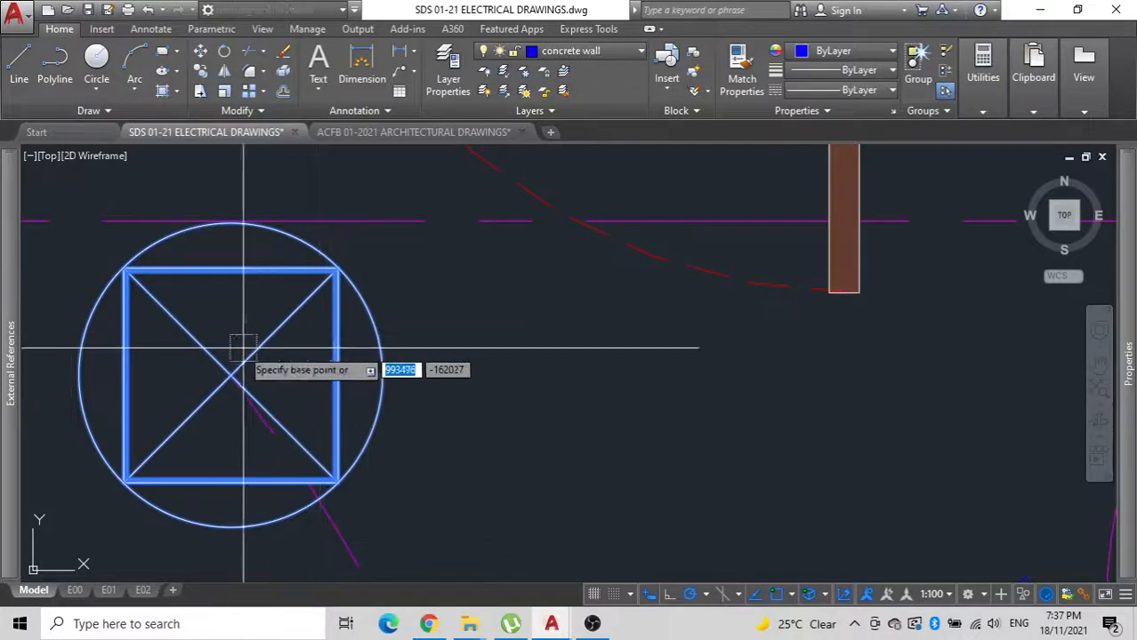
click(231, 376)
scroll(233, 379, down, 5)
scroll(259, 349, down, 7)
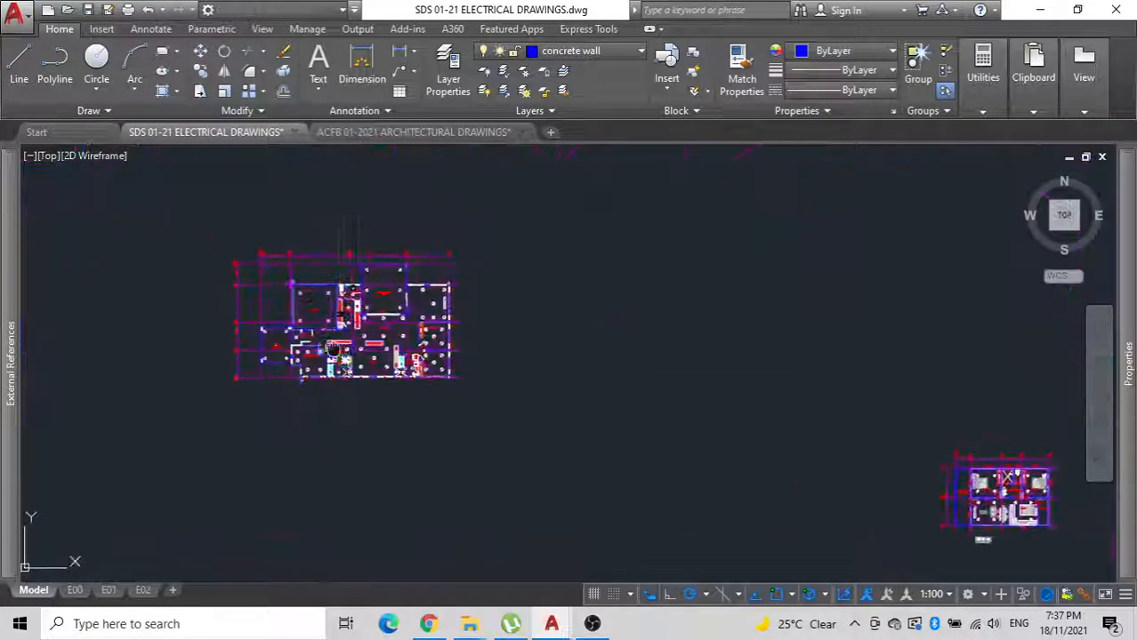
middle_drag(690, 369, 149, 175)
scroll(383, 302, up, 8)
middle_drag(455, 332, 30, 151)
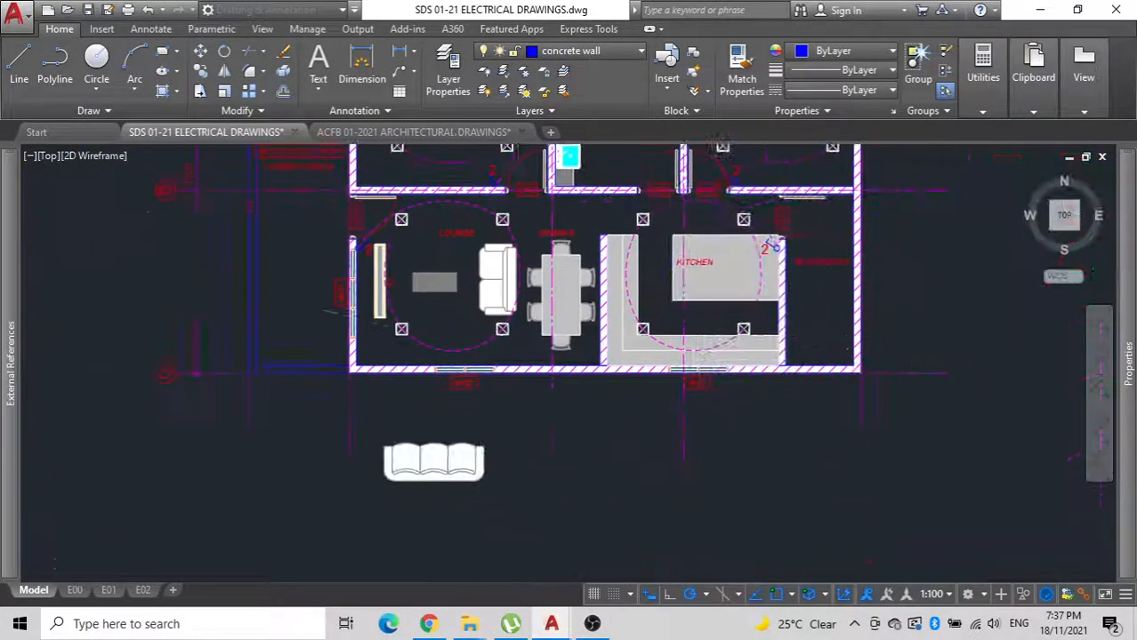
scroll(318, 307, up, 4)
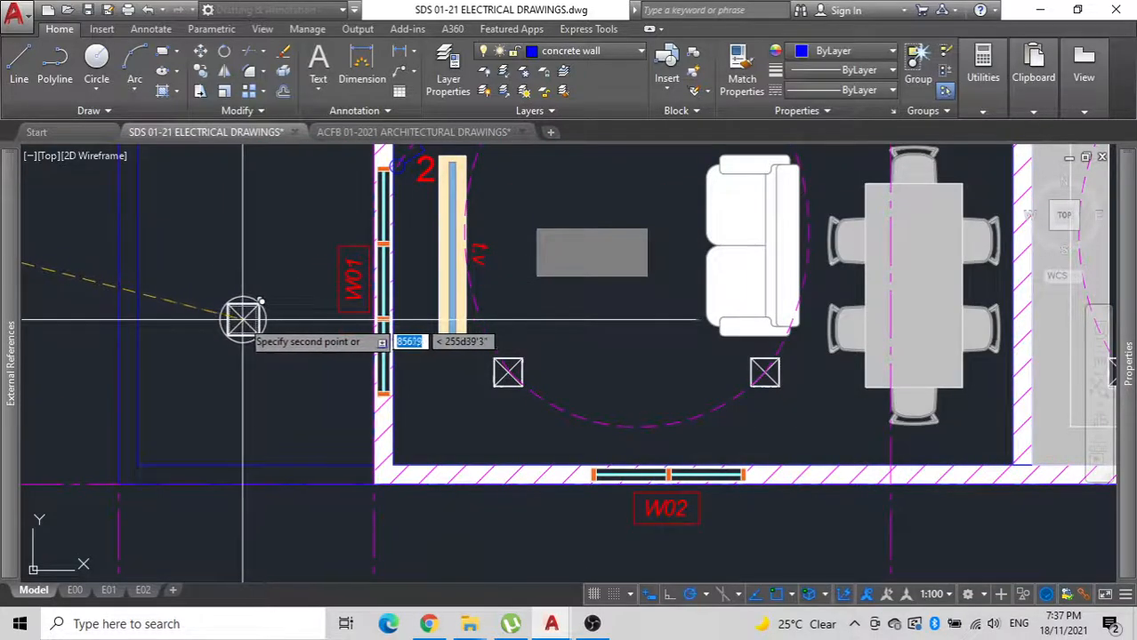
scroll(229, 234, down, 2)
mouse_move(231, 261)
middle_down()
mouse_move(256, 322)
mouse_move(258, 381)
middle_up()
click(254, 356)
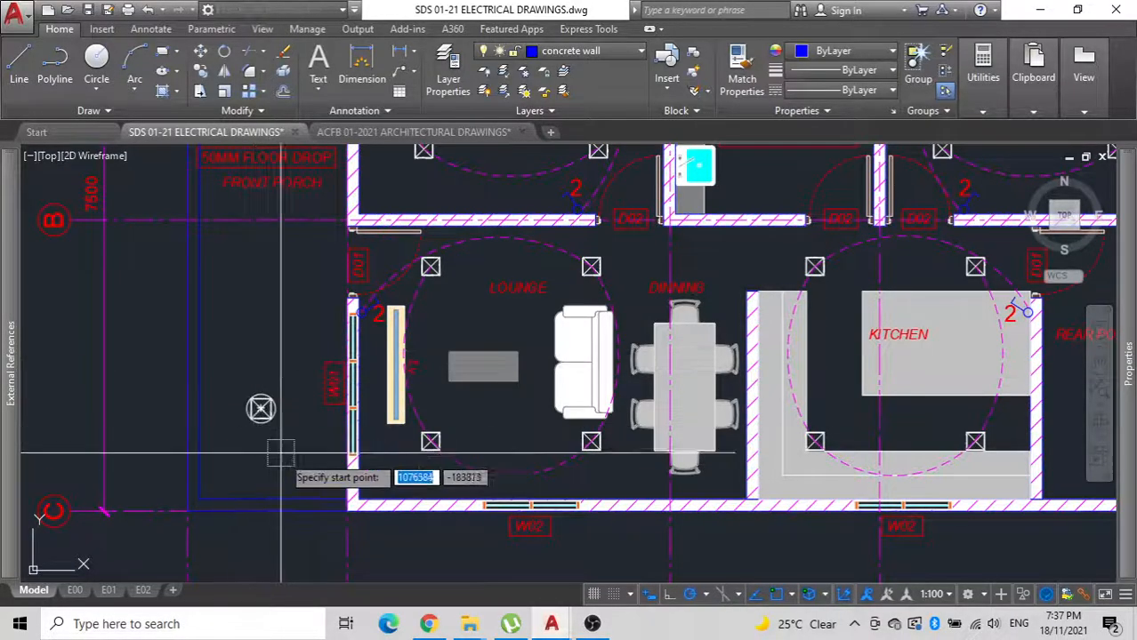
Draw a vertical polyline through the front porch from the middle of its inner edge near grid C to the edge near grid A.
click(274, 499)
scroll(267, 334, down, 5)
mouse_move(297, 249)
middle_down()
mouse_move(224, 405)
mouse_move(218, 378)
mouse_move(359, 272)
middle_up()
scroll(225, 315, up, 5)
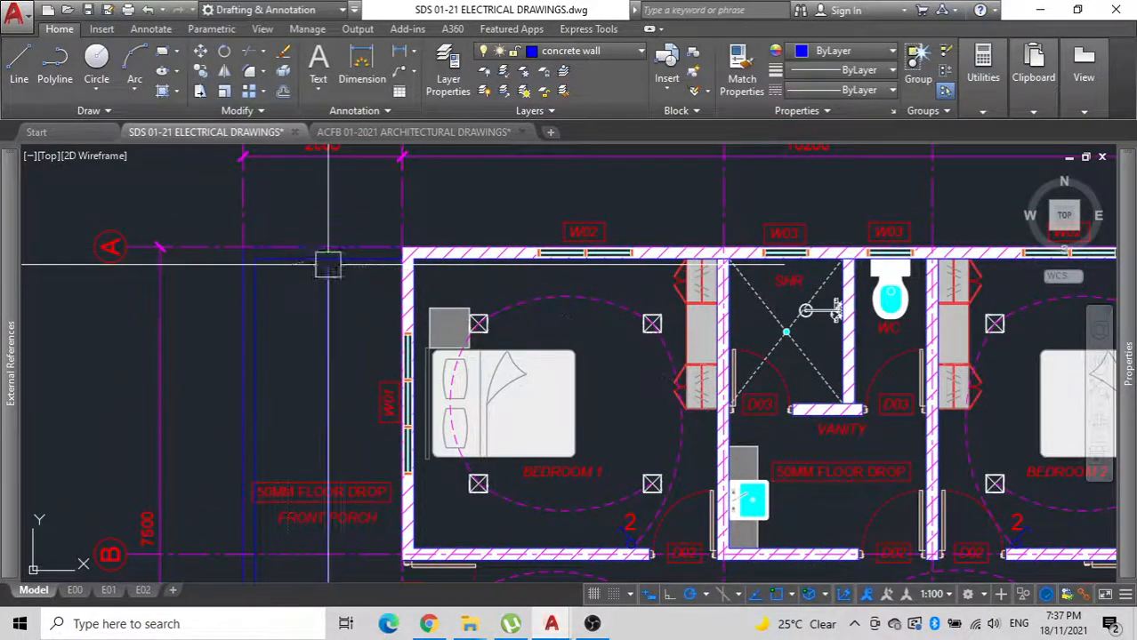
scroll(315, 308, down, 3)
scroll(342, 371, up, 6)
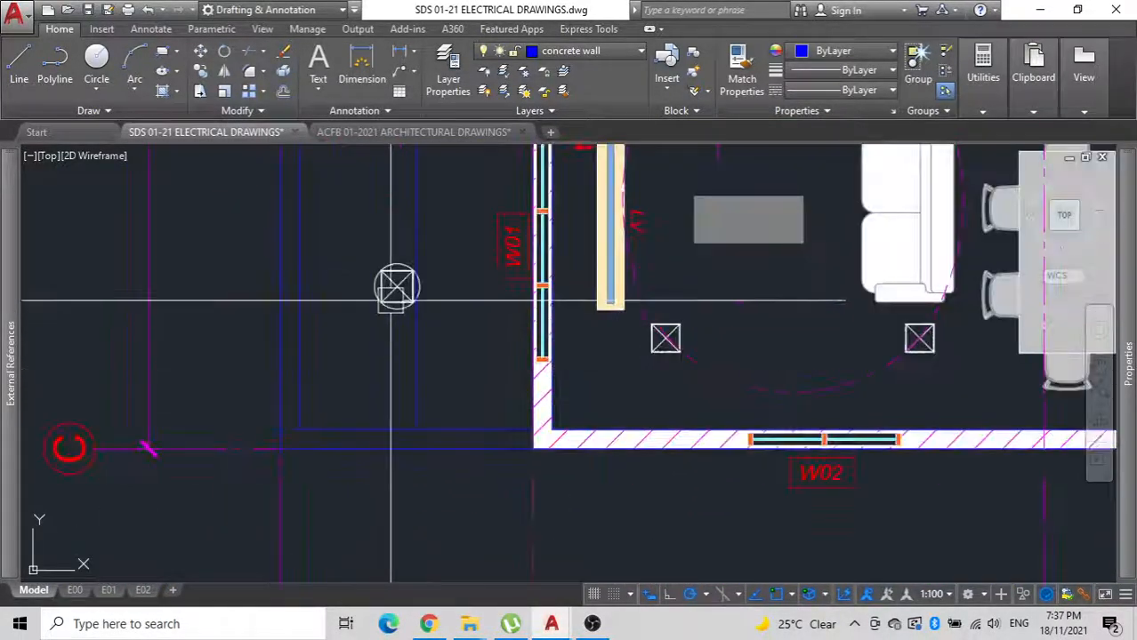
Divide the front porch's vertical guide polyline into equal segments with point markers.
scroll(386, 294, up, 4)
scroll(373, 320, down, 7)
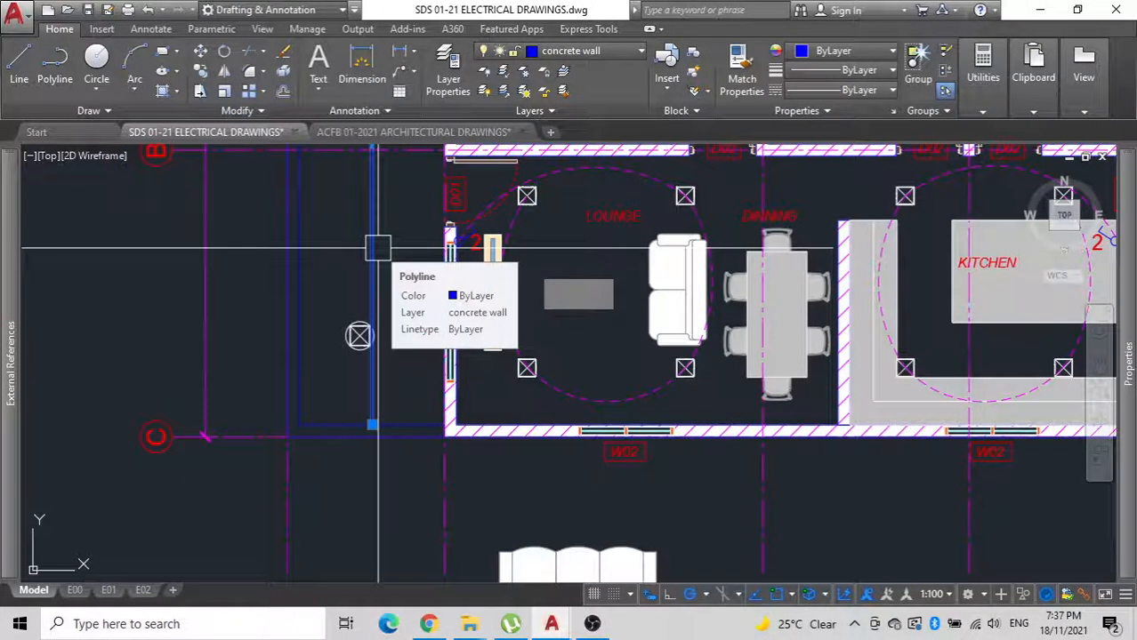
text(div)
key(Return)
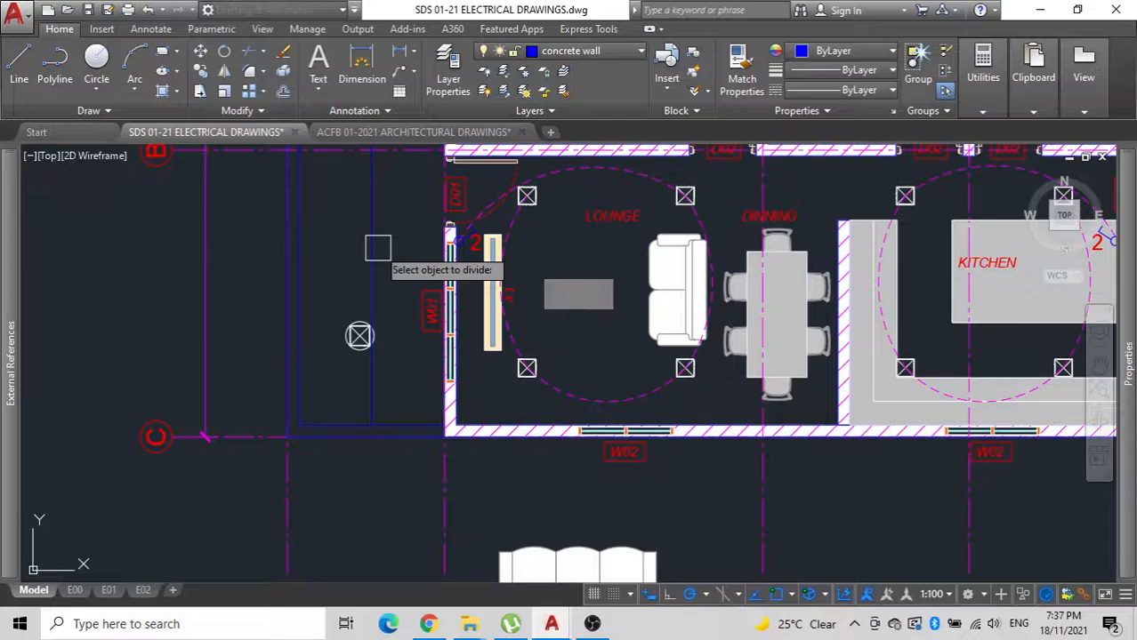
scroll(378, 248, up, 2)
click(371, 257)
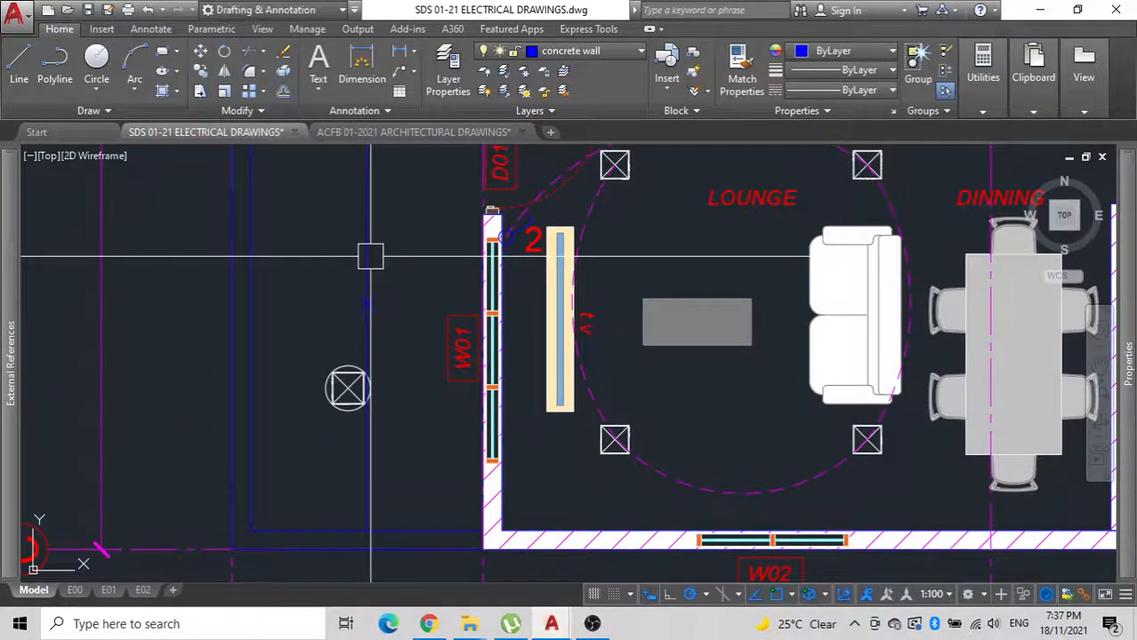
Move the circled porch downlight by its centre onto the lowest division point of the guide line.
click(344, 388)
scroll(315, 401, up, 4)
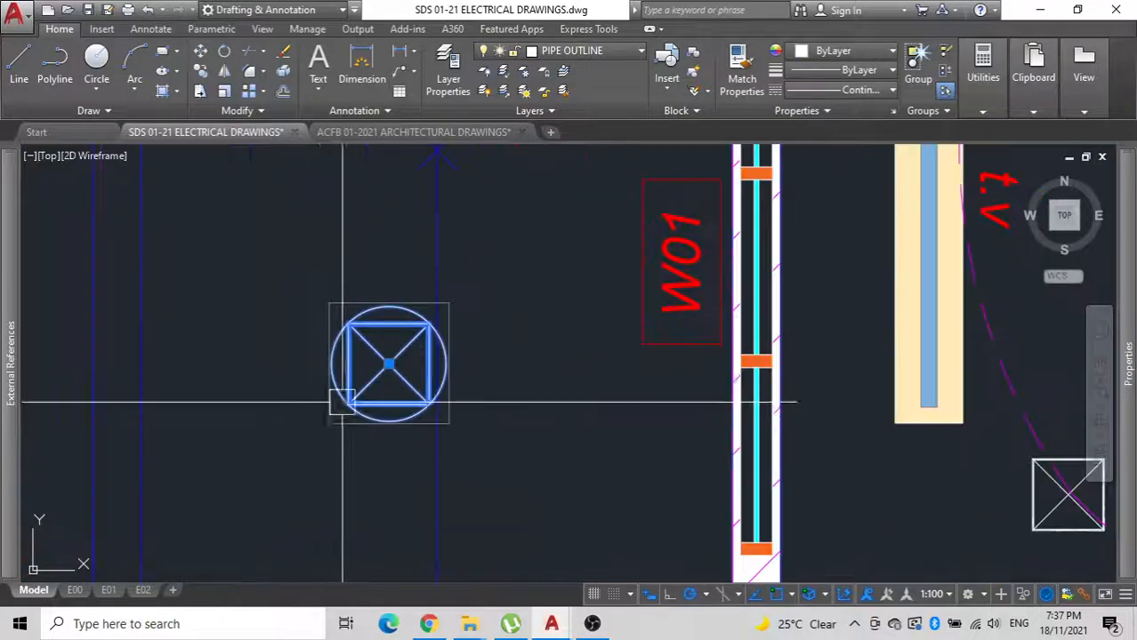
click(389, 364)
scroll(431, 252, down, 2)
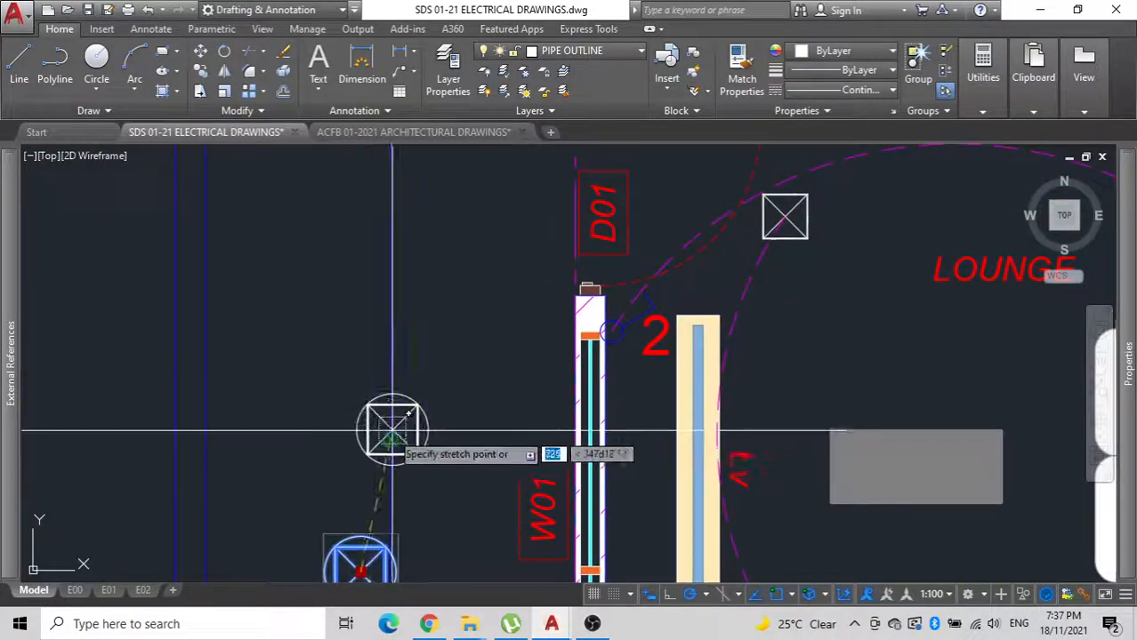
click(390, 438)
key(Escape)
scroll(397, 438, up, 8)
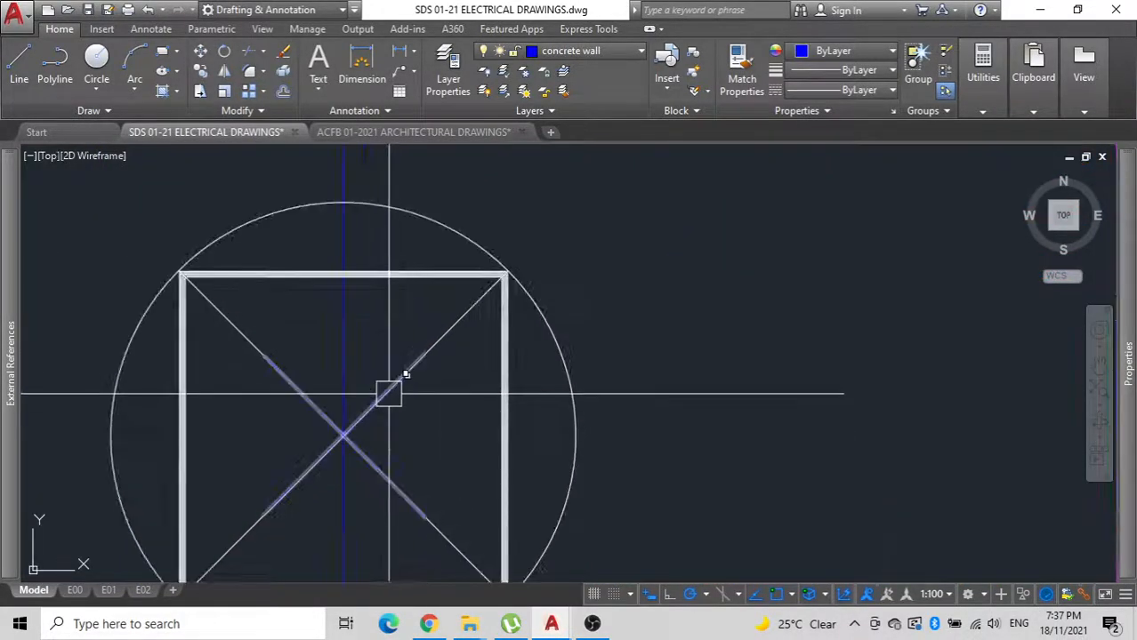
click(377, 389)
scroll(383, 374, down, 5)
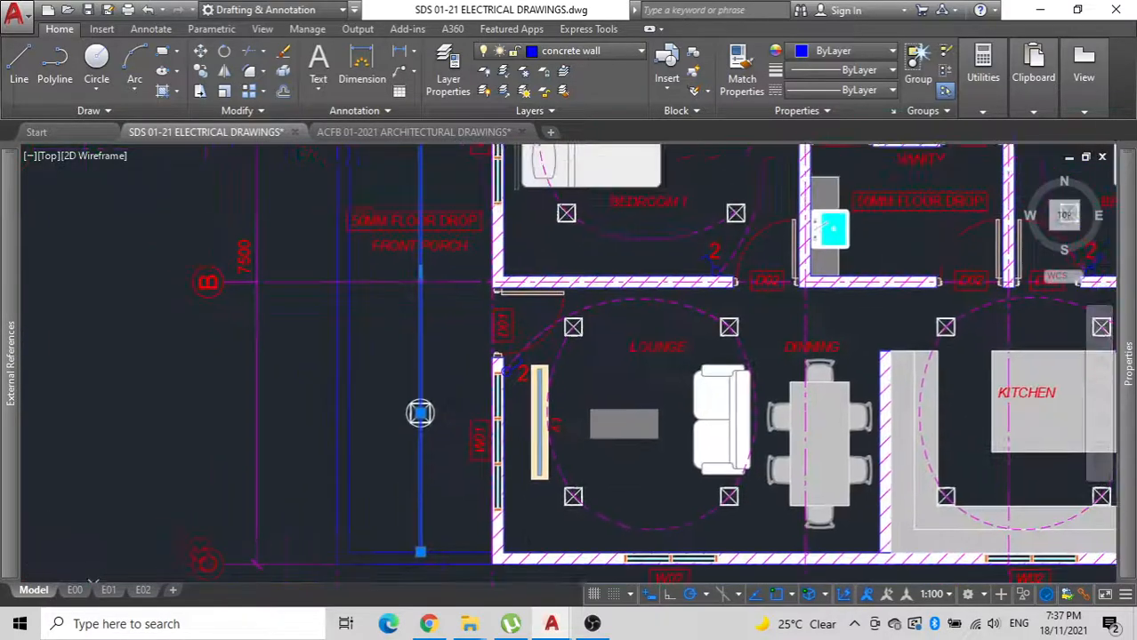
scroll(396, 378, up, 4)
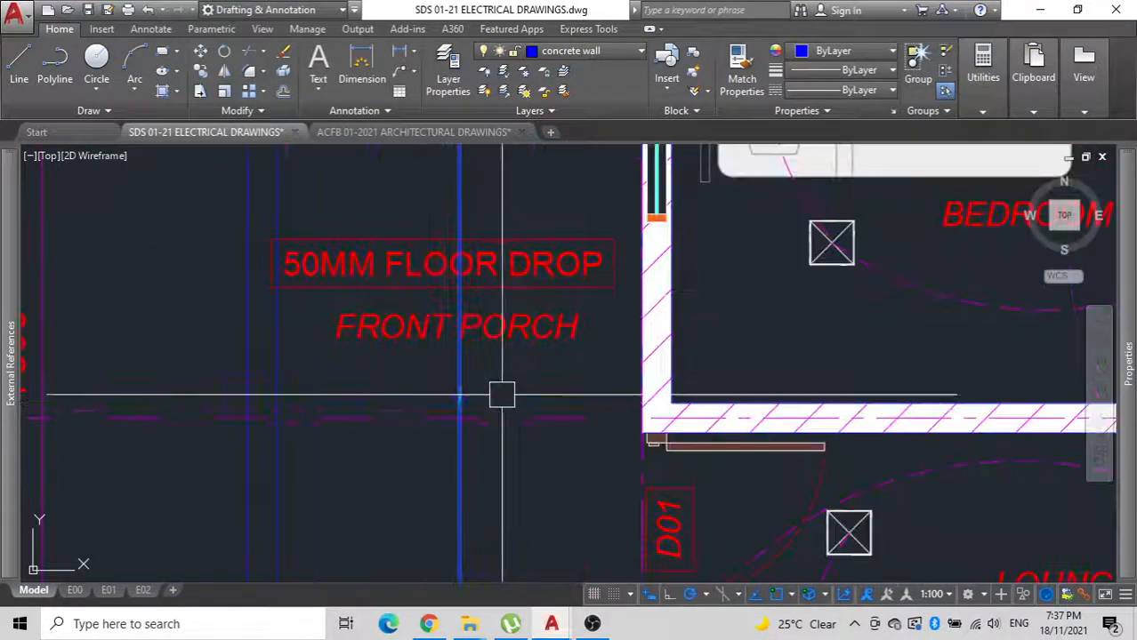
scroll(438, 383, down, 2)
middle_drag(440, 388, 449, 623)
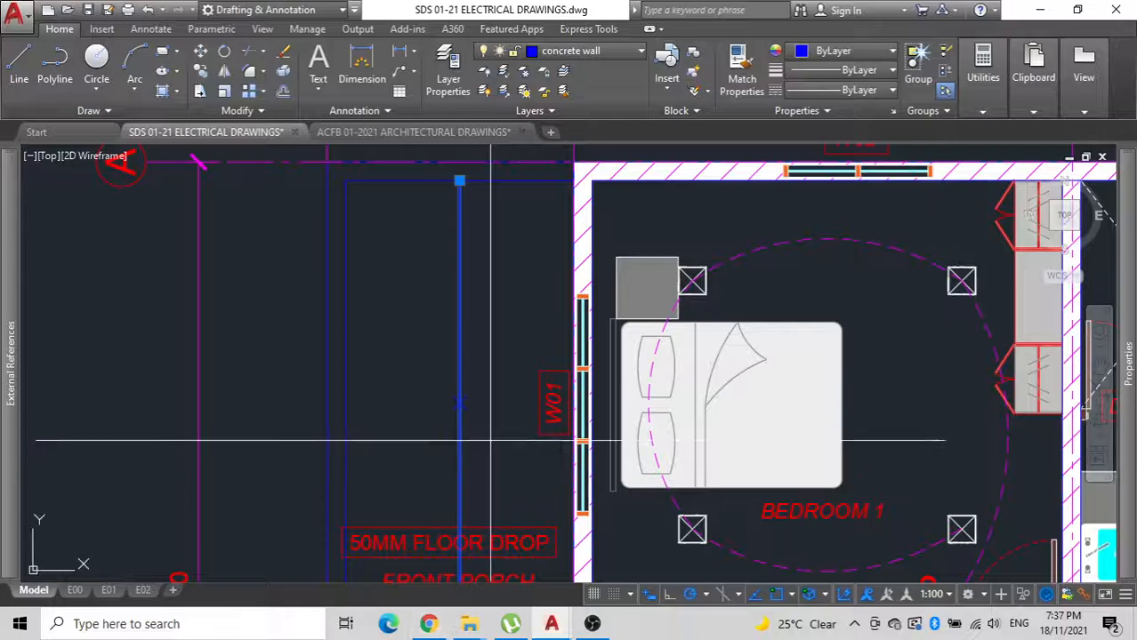
key(Escape)
scroll(388, 321, down, 4)
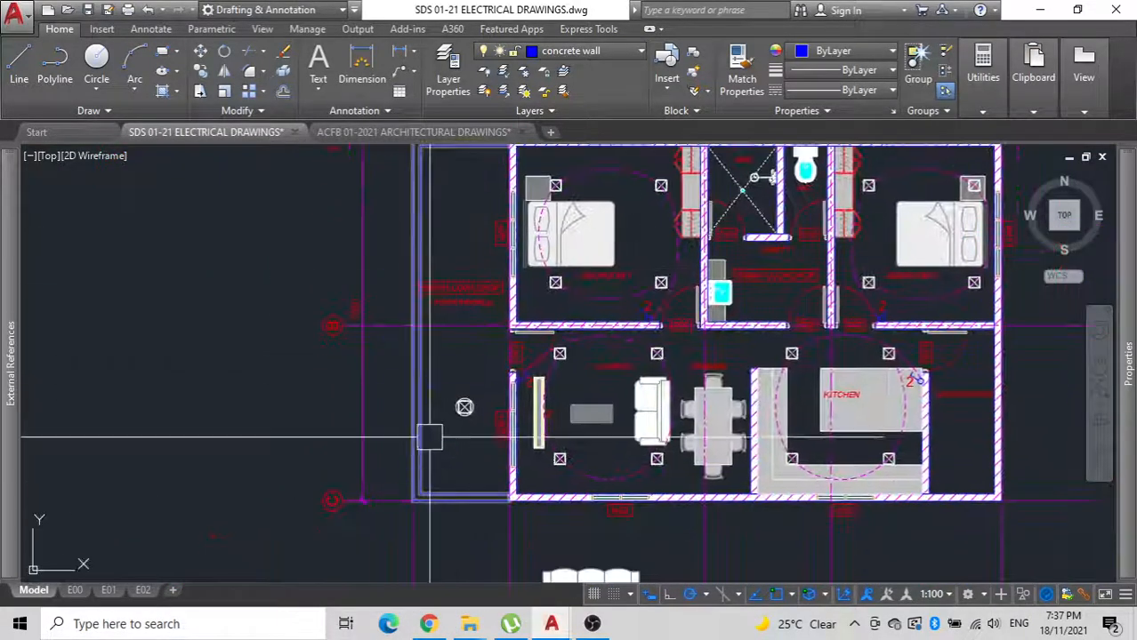
Copy the lowest front porch downlight by its centre onto the middle division point near grid B and the upper one beside bedroom 1.
click(465, 408)
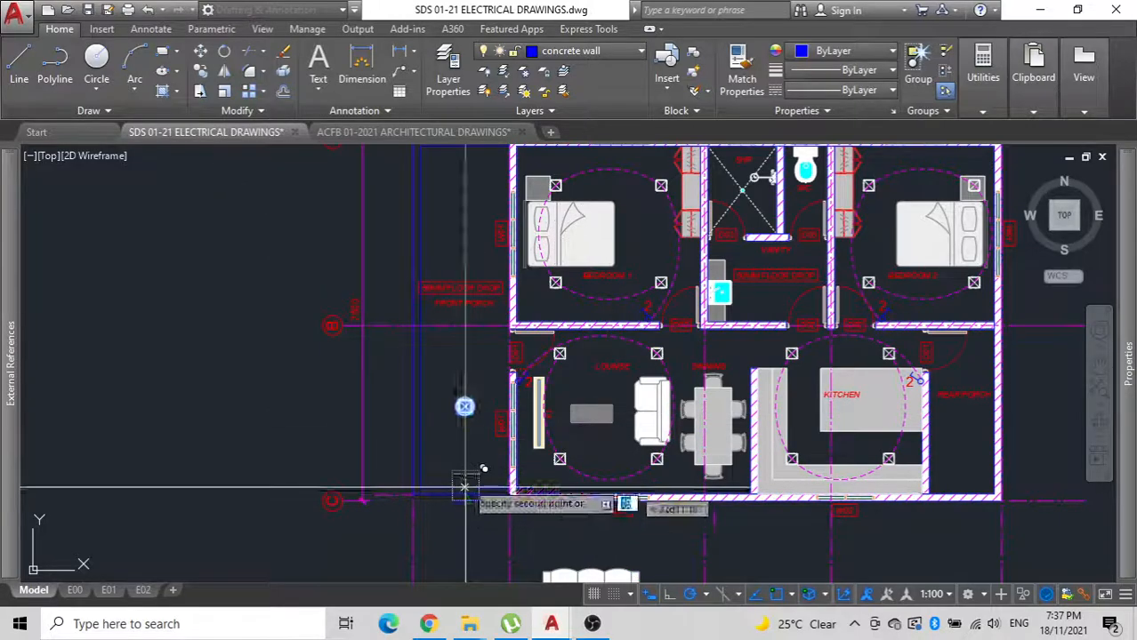
scroll(458, 427, up, 5)
scroll(481, 283, down, 5)
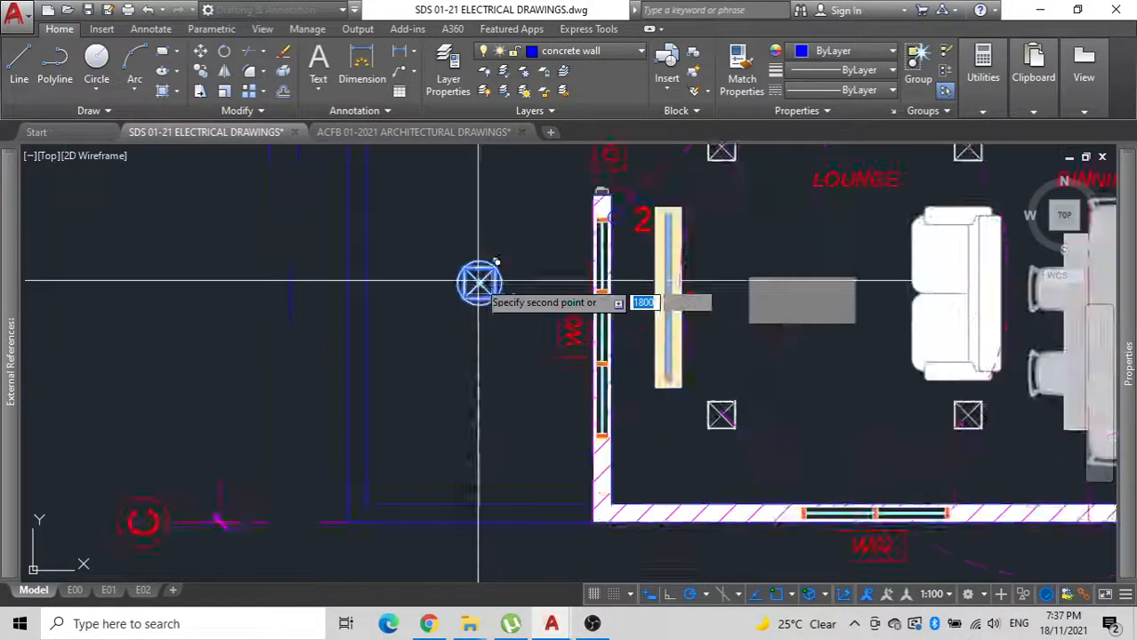
scroll(446, 402, up, 3)
scroll(445, 401, up, 2)
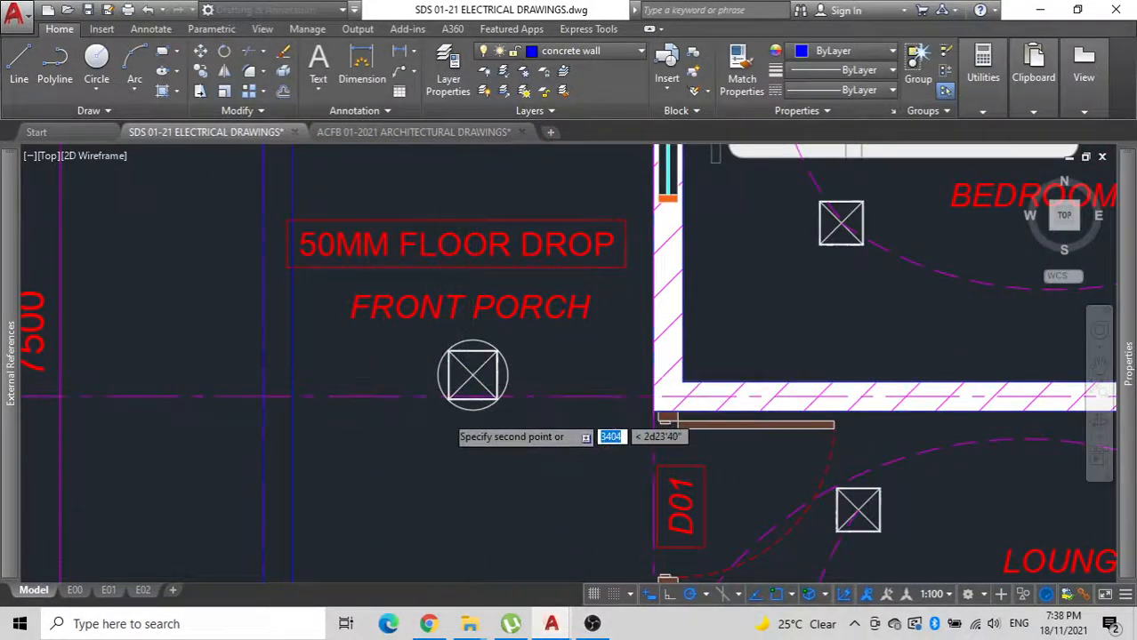
scroll(473, 374, down, 5)
scroll(534, 418, up, 4)
scroll(381, 400, down, 3)
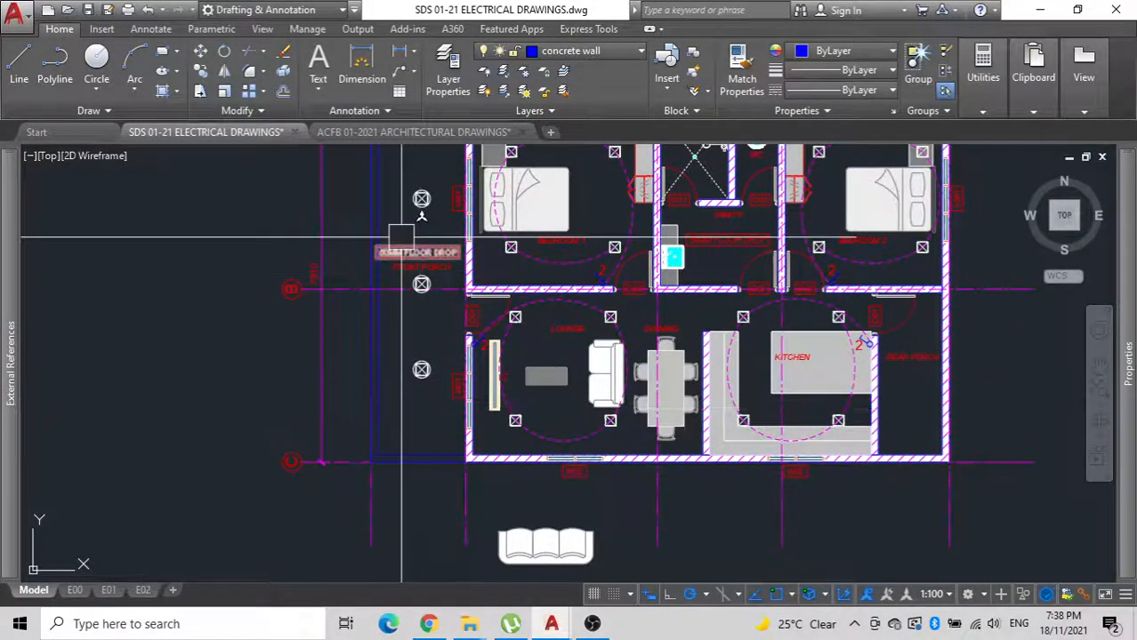
click(401, 238)
Copy the legend's dashed magenta ELECTRICAL LINE arc from its lower end onto the centre of the lowest front porch downlight.
middle_drag(487, 412, 474, 518)
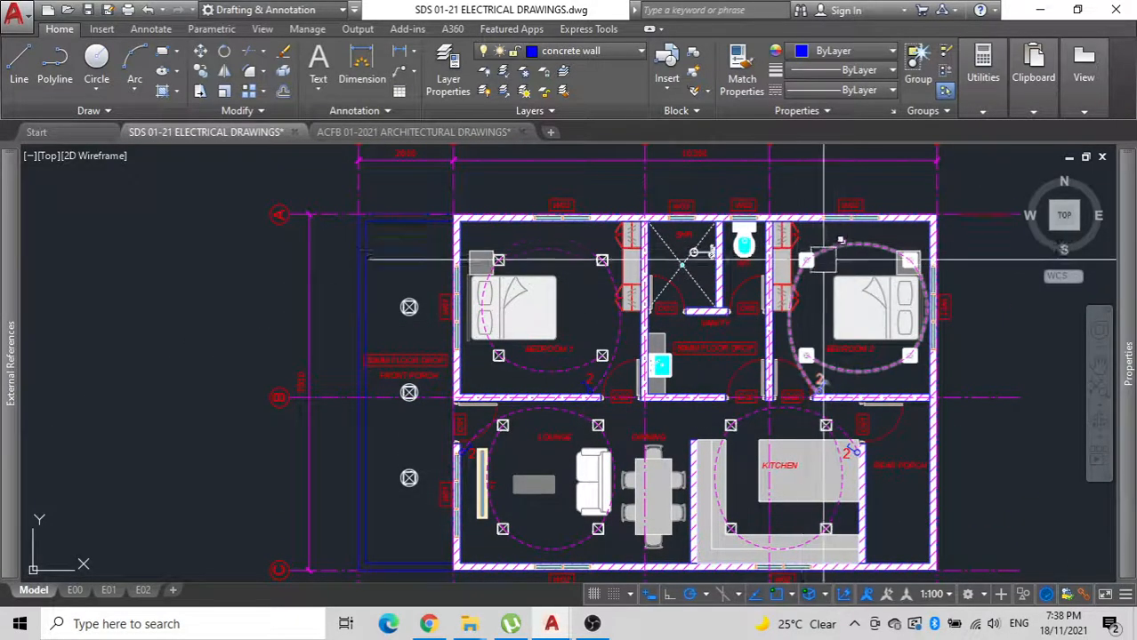
scroll(573, 322, down, 5)
scroll(809, 384, up, 10)
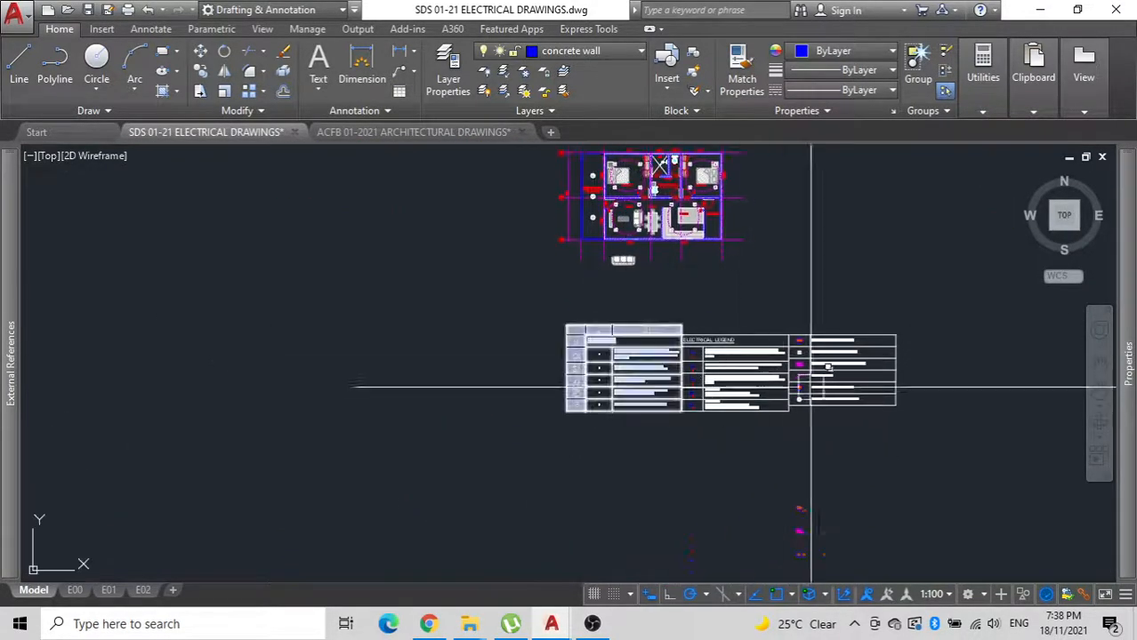
click(690, 373)
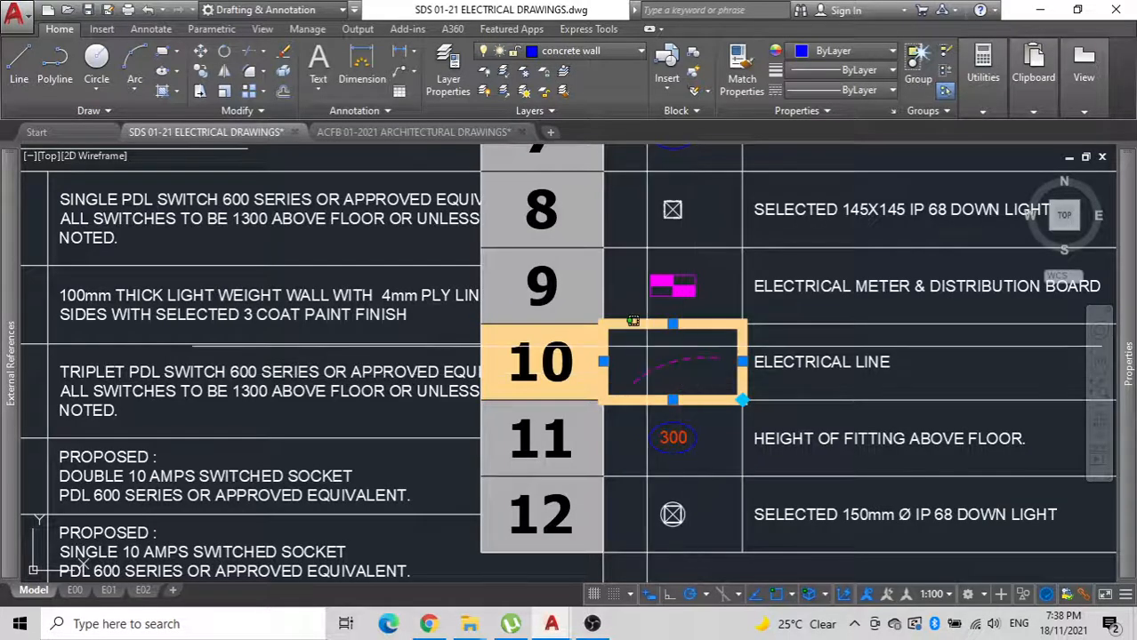
key(Escape)
click(647, 364)
text(C)
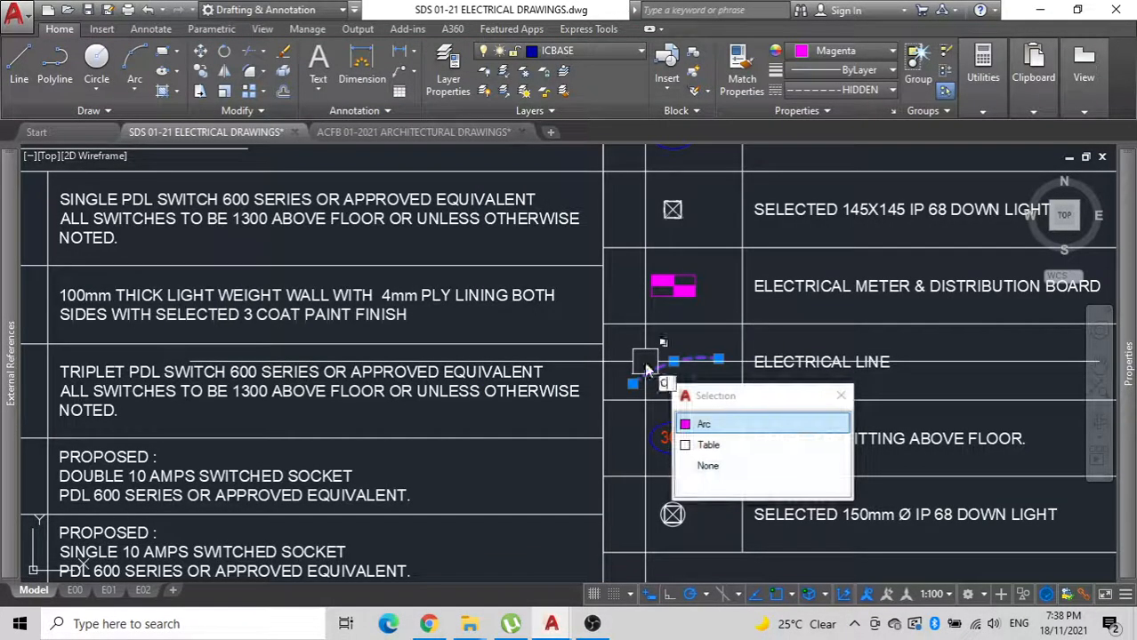
text(O)
key(Return)
click(633, 383)
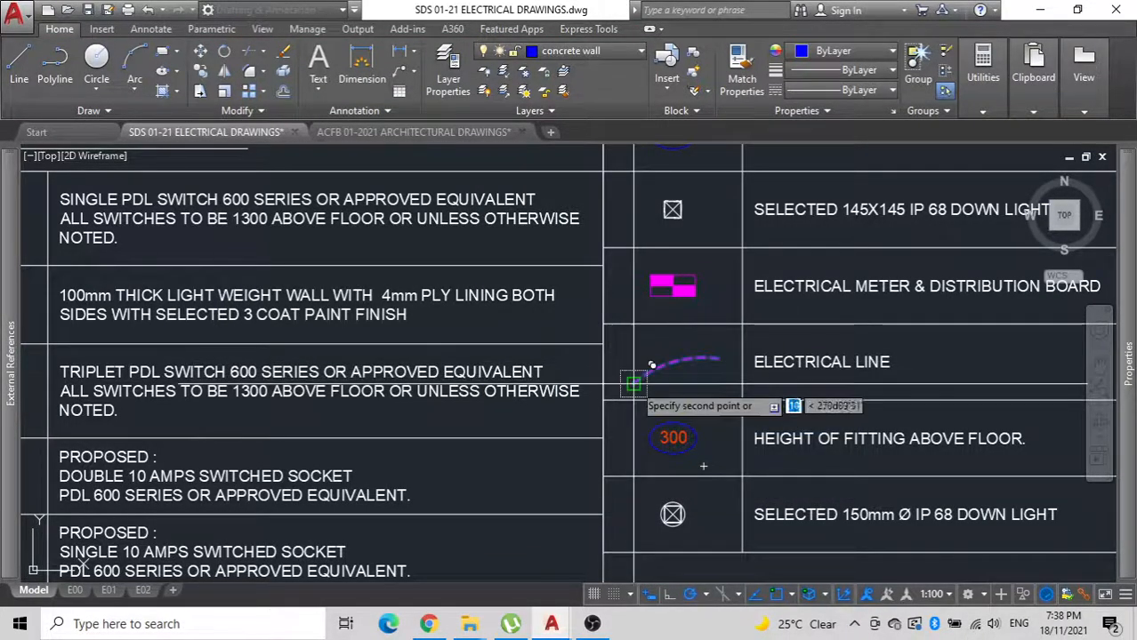
scroll(402, 372, down, 8)
middle_drag(400, 369, 696, 369)
middle_drag(474, 254, 459, 397)
scroll(528, 338, up, 8)
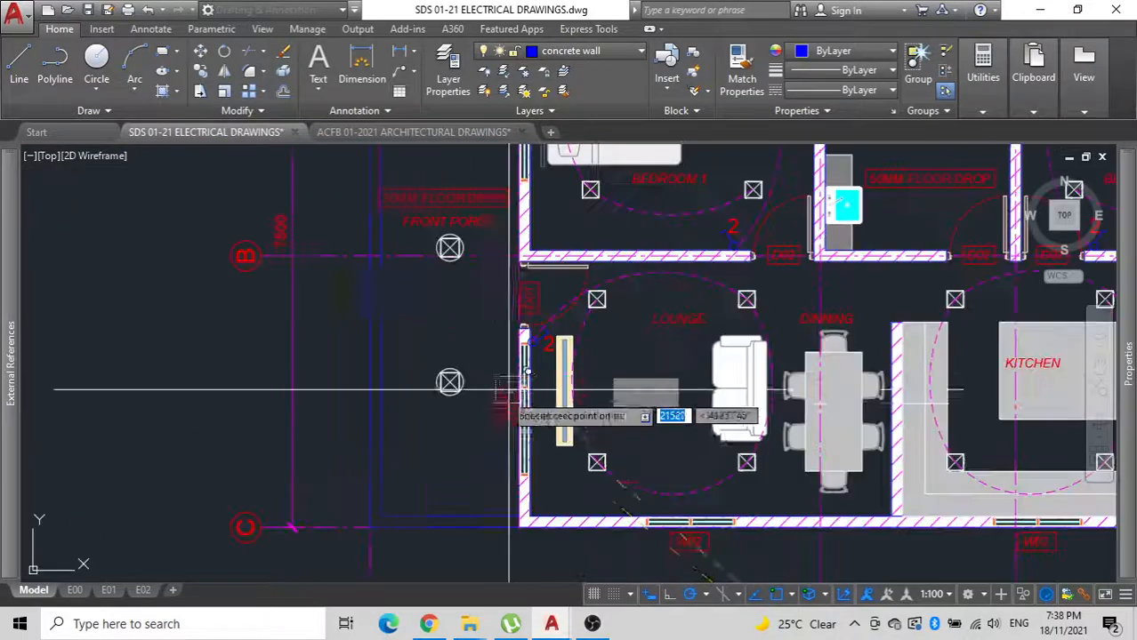
scroll(461, 271, up, 8)
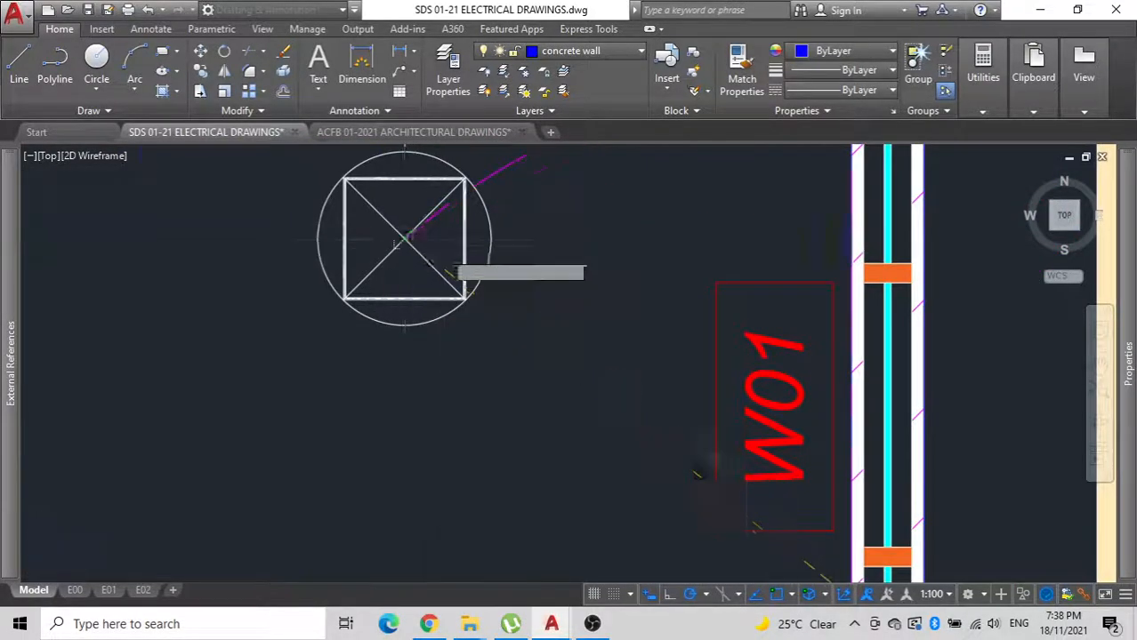
click(405, 238)
scroll(405, 238, down, 6)
middle_drag(404, 238, 427, 475)
click(427, 262)
key(Escape)
Stretch the copied arc's free end to the middle porch downlight's centre and bend its midpoint outward, away from the house.
click(487, 435)
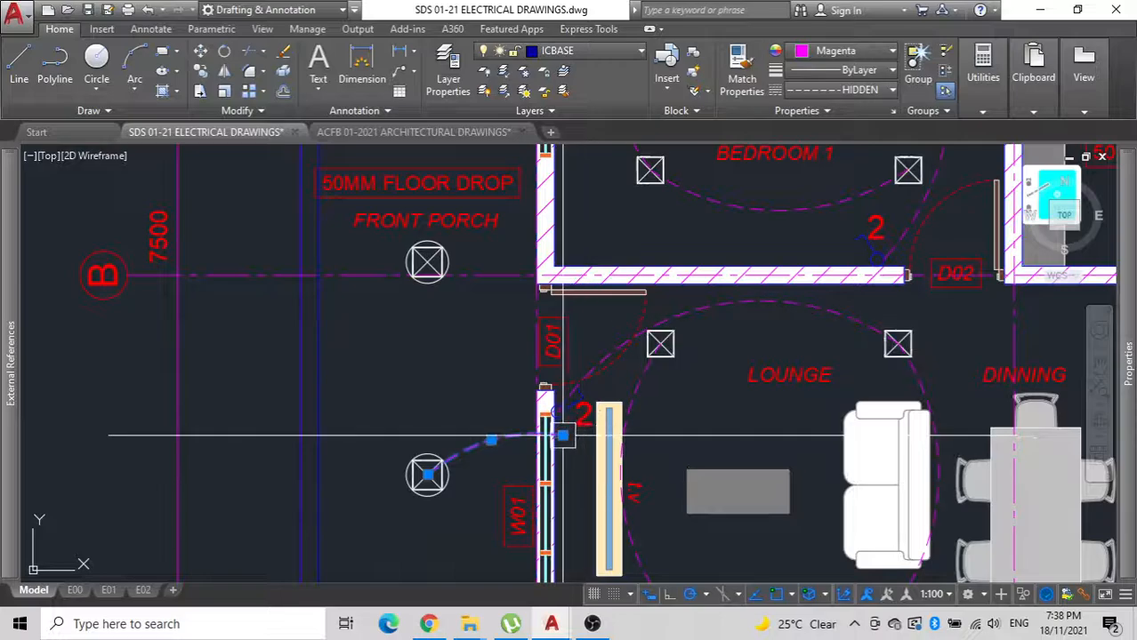
click(563, 435)
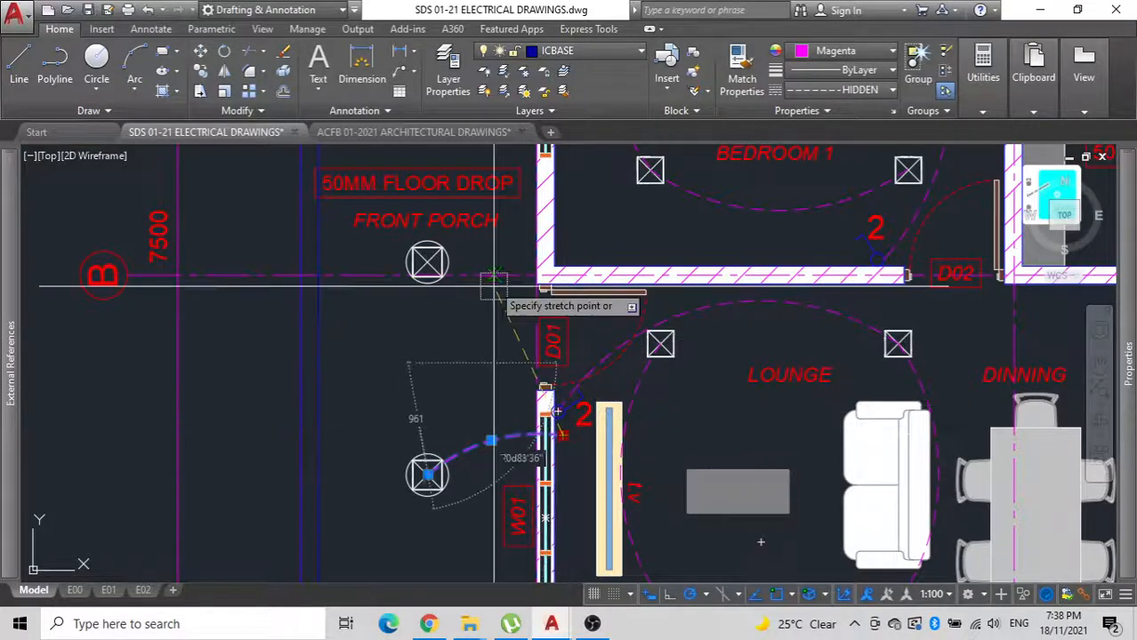
click(427, 262)
click(518, 368)
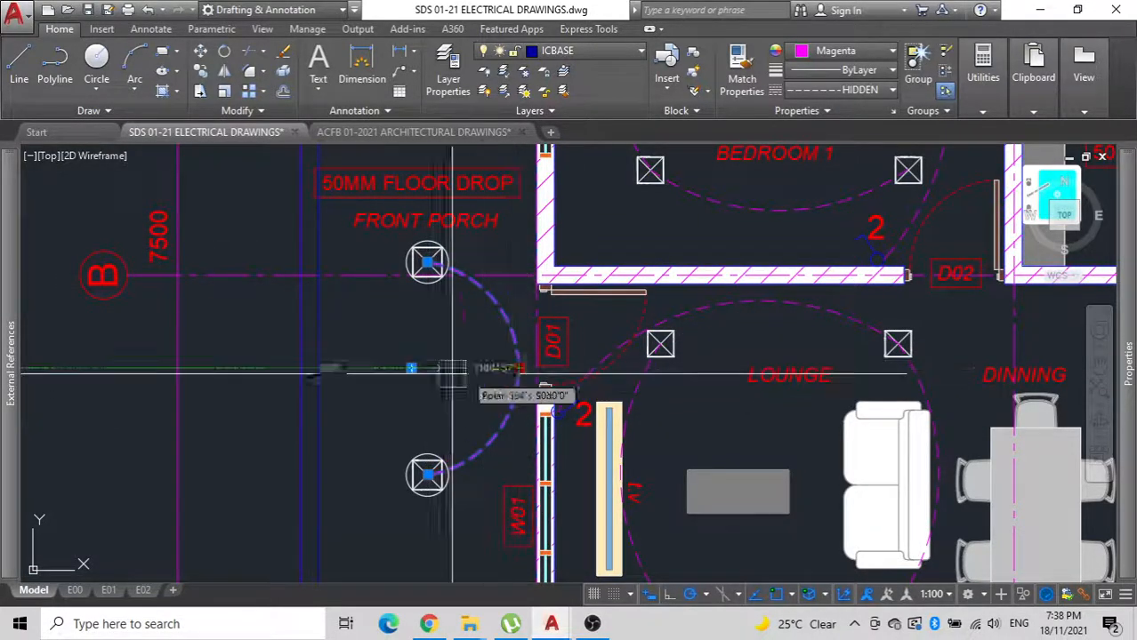
click(386, 369)
key(Escape)
Mirror the porch arc about a horizontal line through the middle downlight, keeping the original, to link the upper downlight.
scroll(436, 386, down, 2)
middle_drag(436, 386, 418, 475)
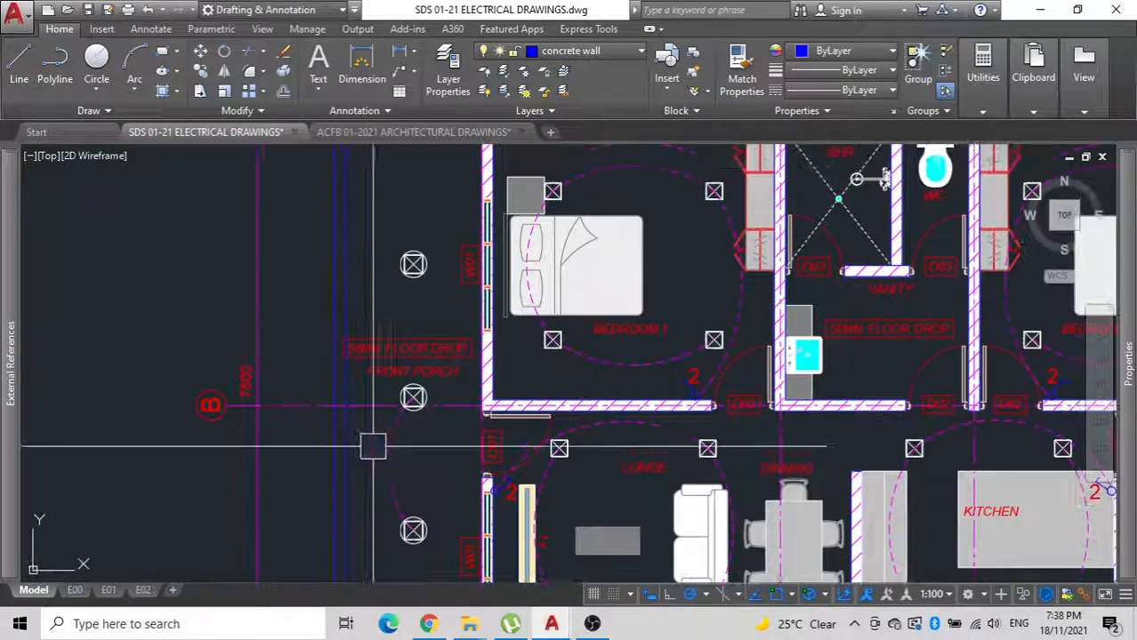
text(mi)
key(Return)
scroll(455, 389, up, 5)
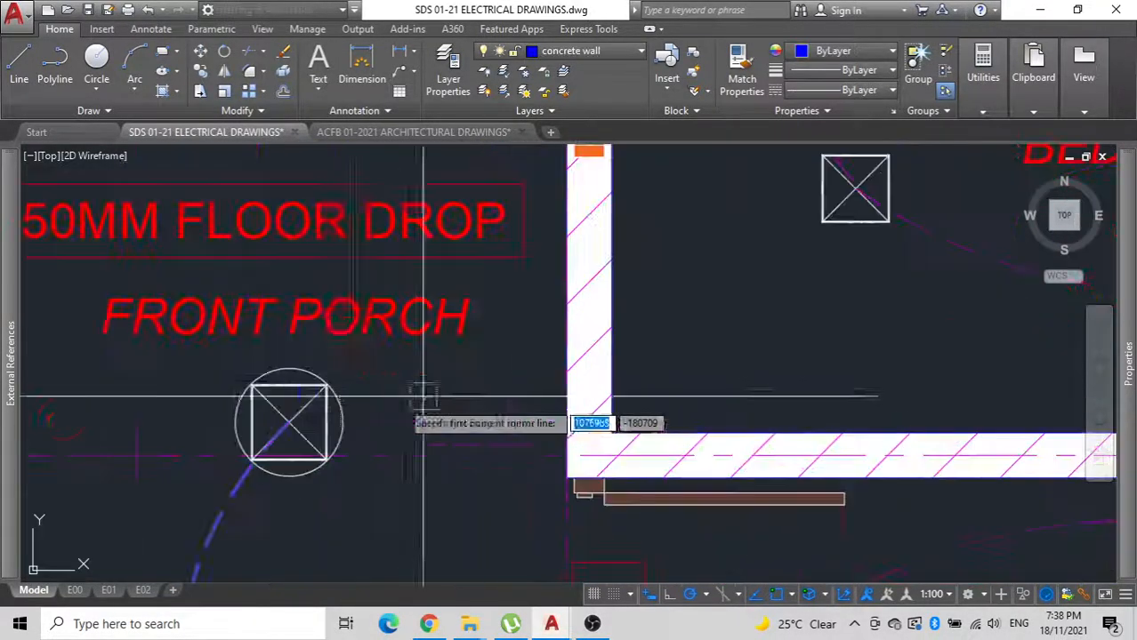
click(289, 423)
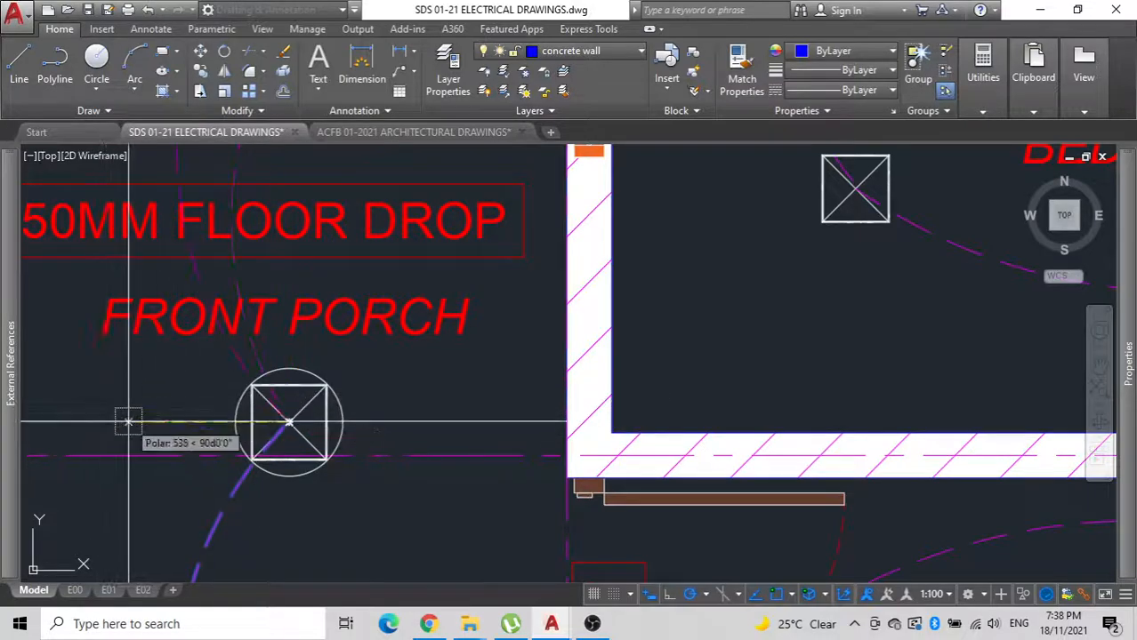
key(Return)
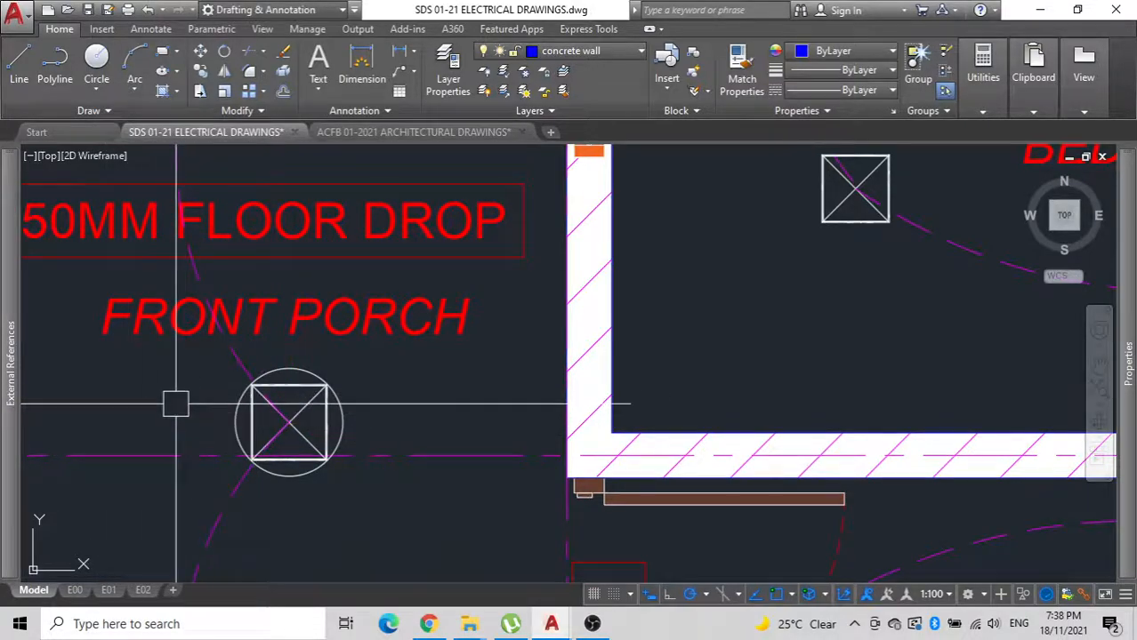
Mirror the upper porch arc about the vertical line through the downlights so it bulges toward the house, erasing the source arc.
click(226, 344)
key(Return)
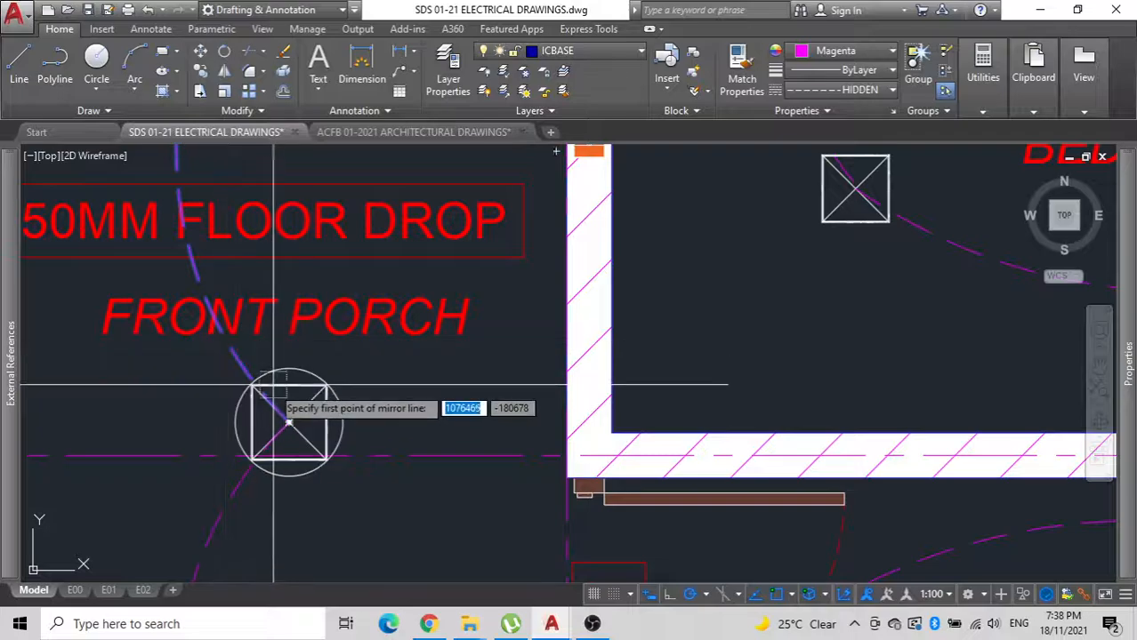
click(288, 421)
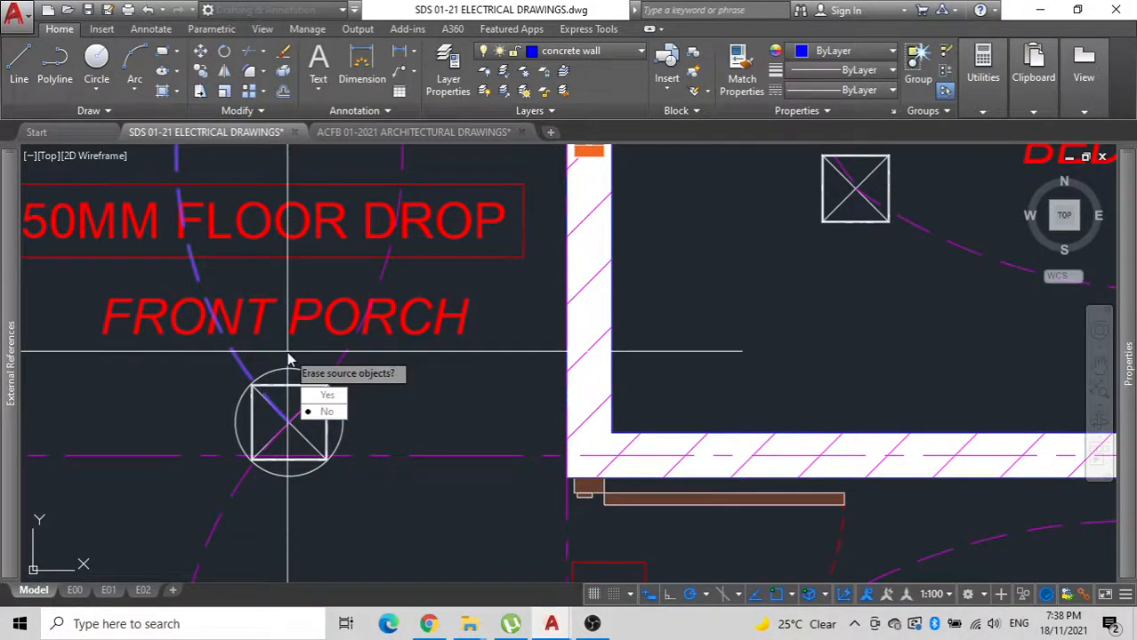
Copy the lower porch arc from the middle downlight's centre to the lowest downlight's centre.
scroll(318, 543, down, 6)
middle_drag(319, 416, 399, 191)
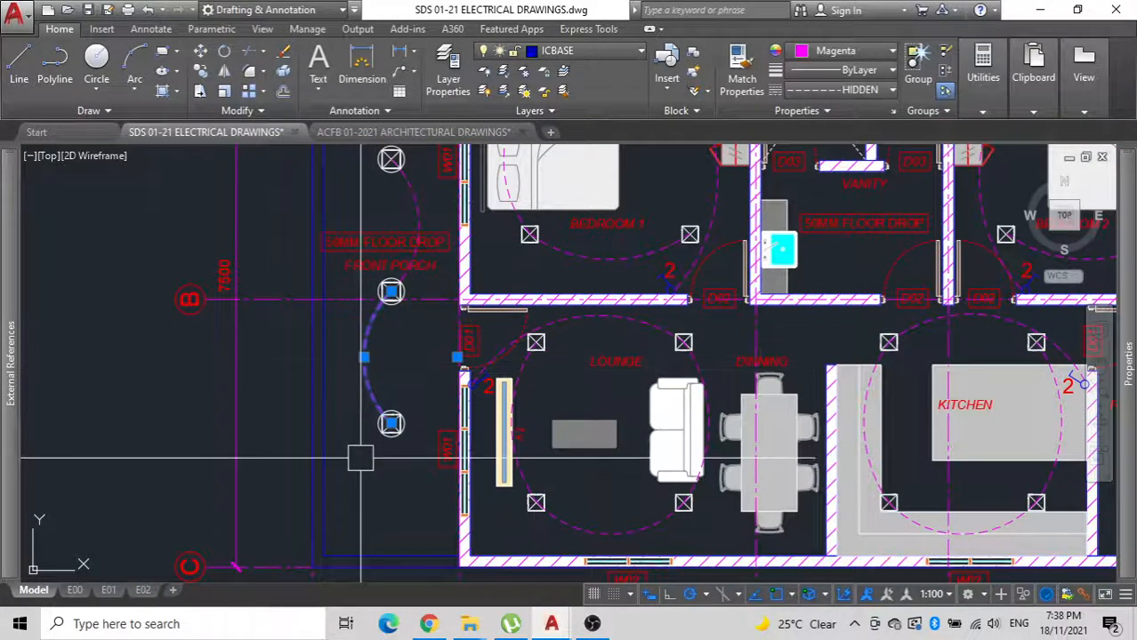
text(o)
key(Return)
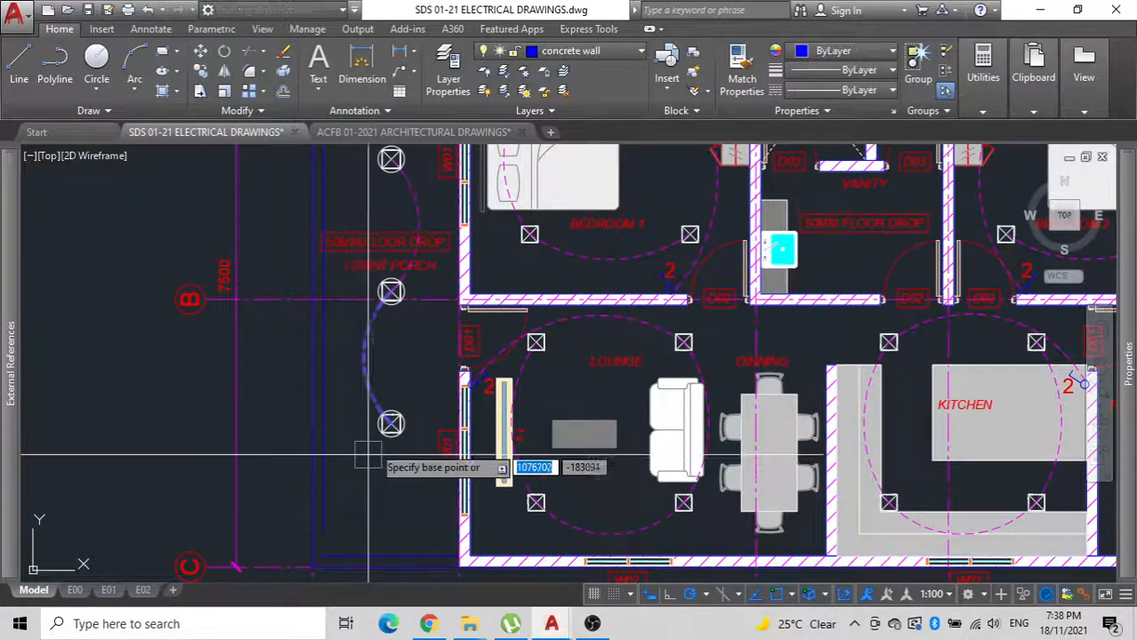
click(391, 291)
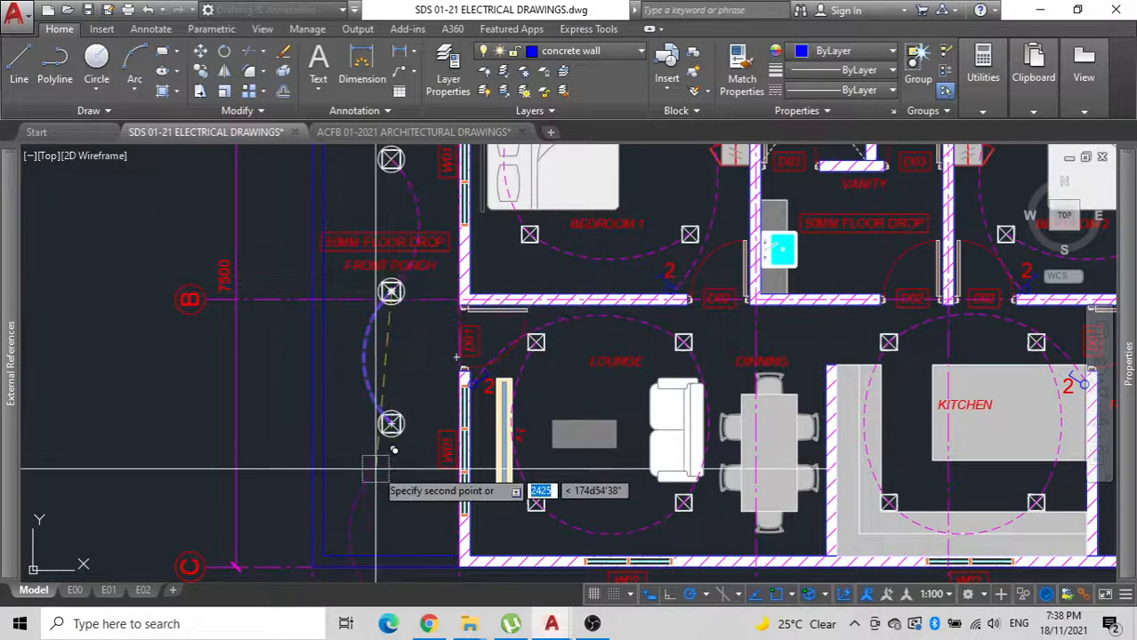
click(392, 424)
key(Escape)
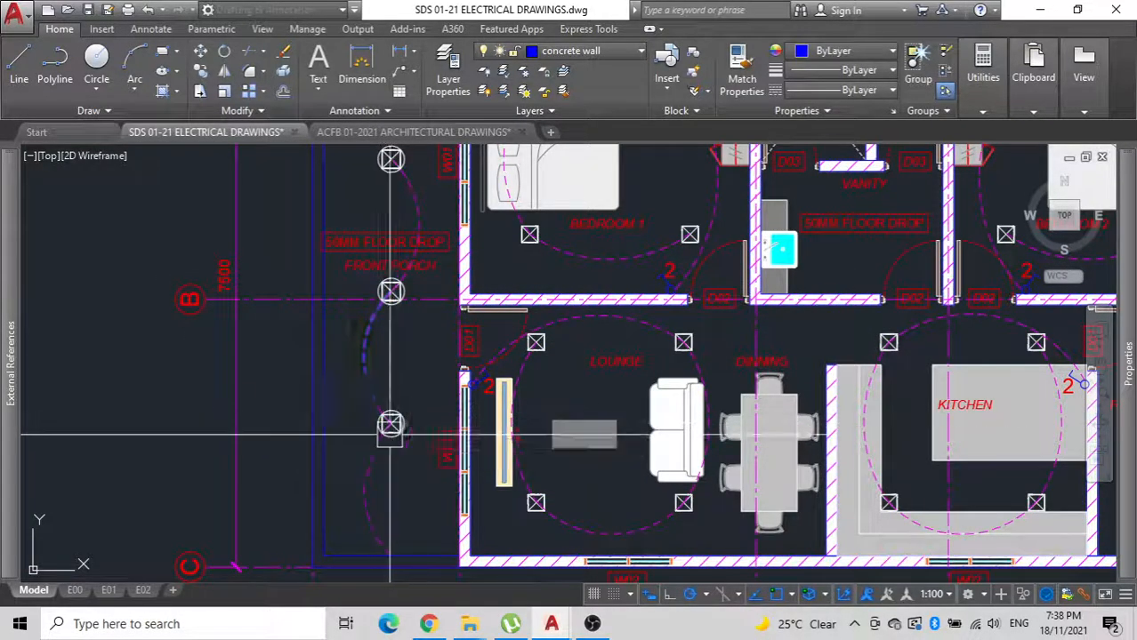
Rotate the copied arc about the lowest porch downlight so it sweeps across the wall toward the lounge switch beside door D01.
click(369, 449)
text(ro)
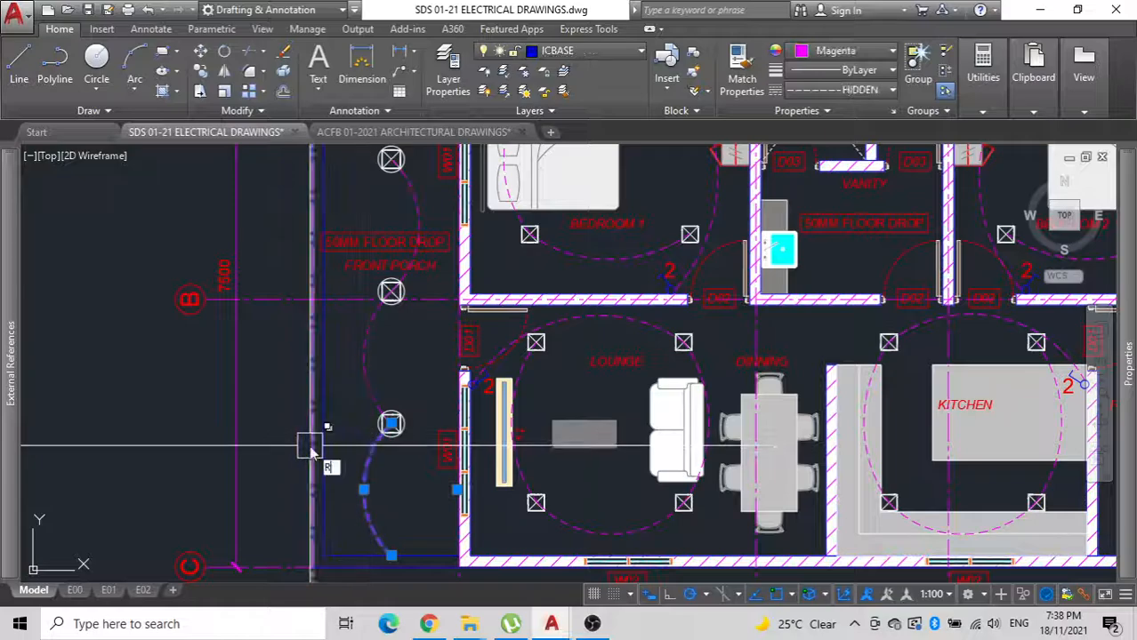
key(Return)
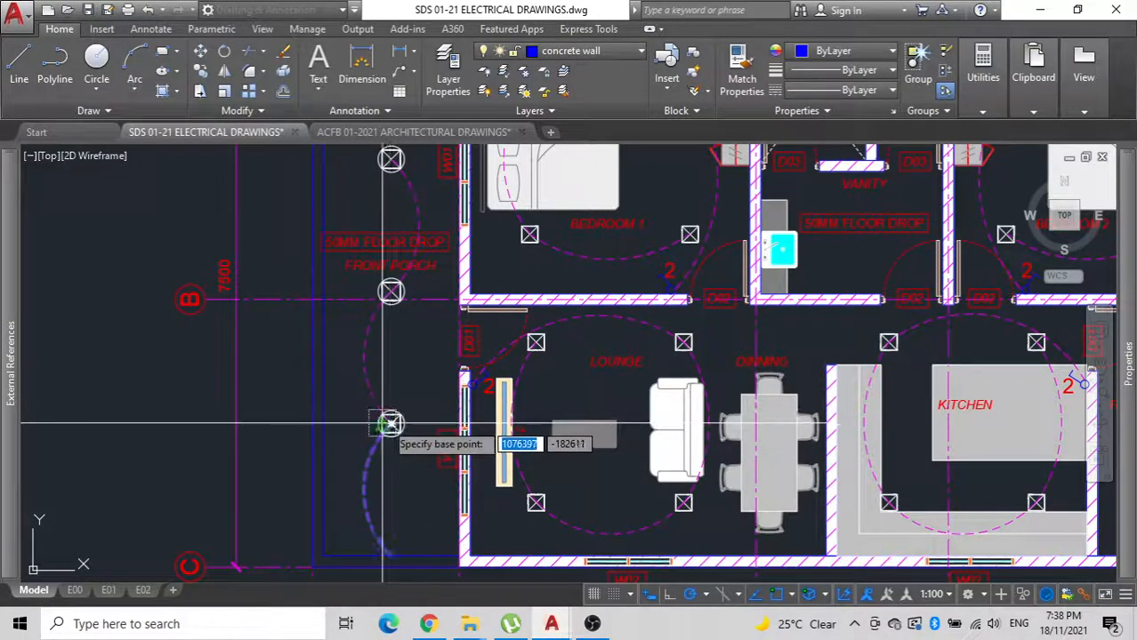
click(391, 424)
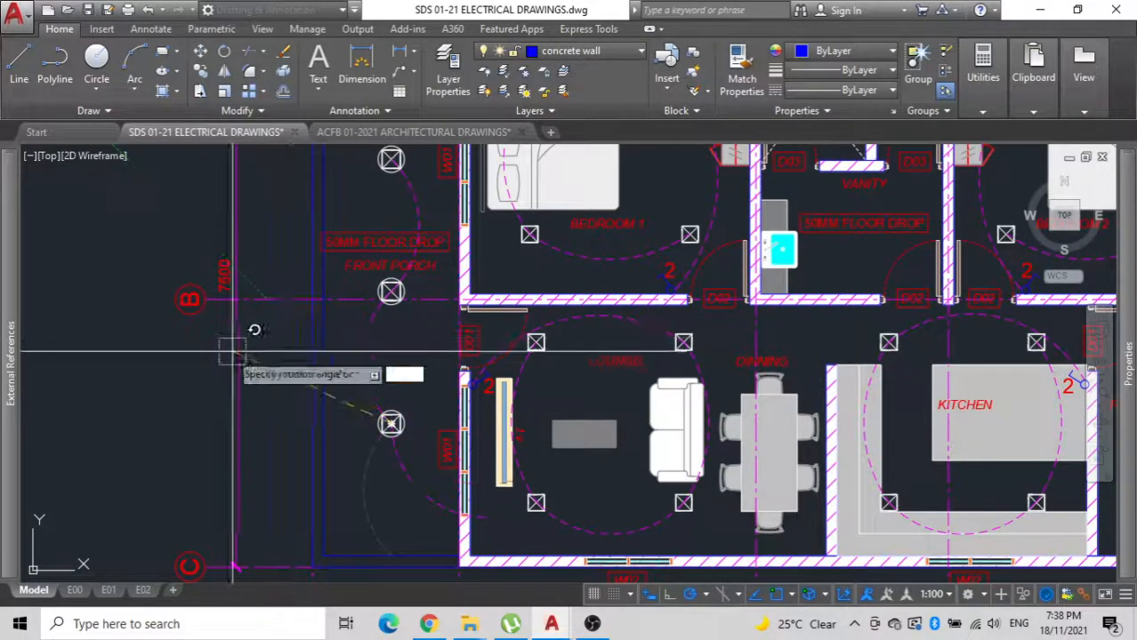
click(189, 528)
Ungroup the lounge switch symbol from its dashed lighting arcs.
scroll(496, 395, up, 3)
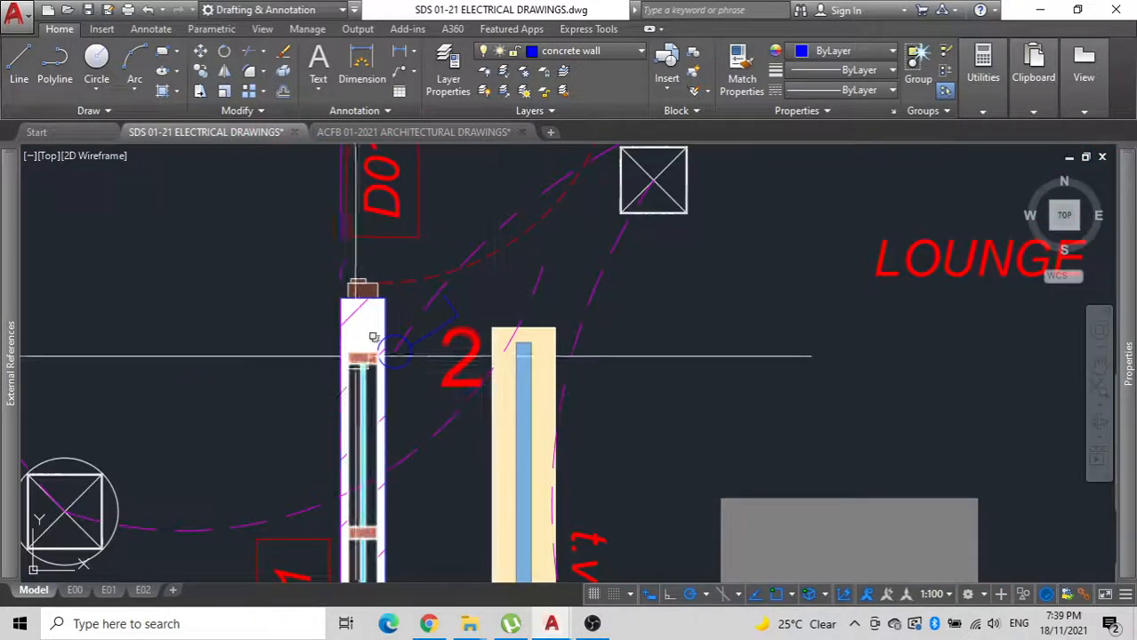
scroll(372, 352, up, 2)
click(460, 319)
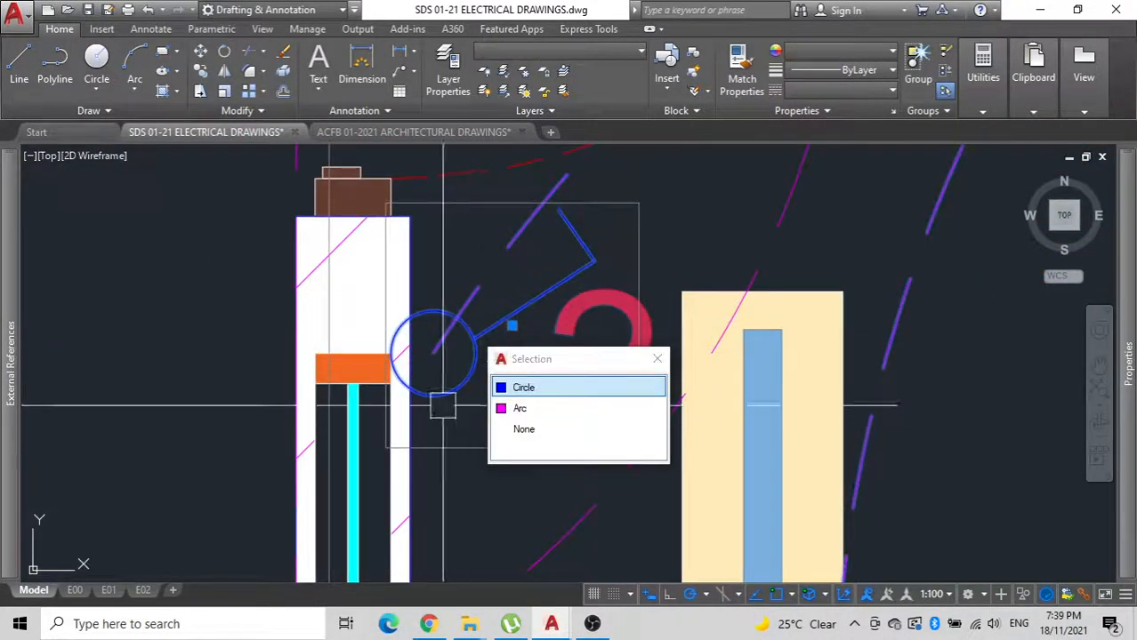
scroll(391, 343, down, 2)
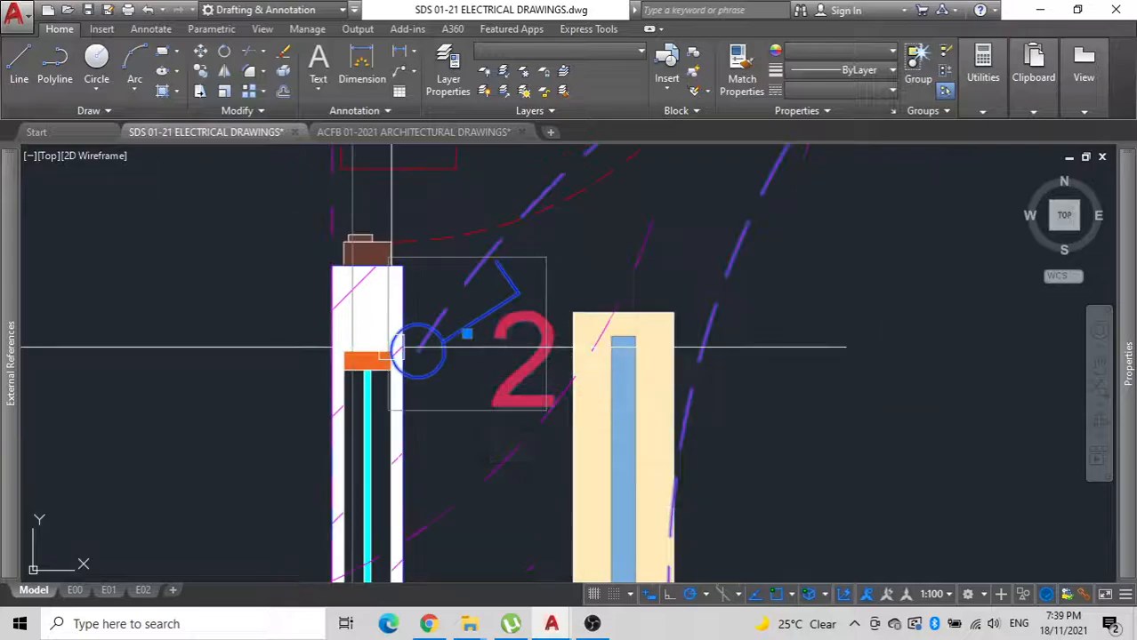
click(444, 349)
text(UN)
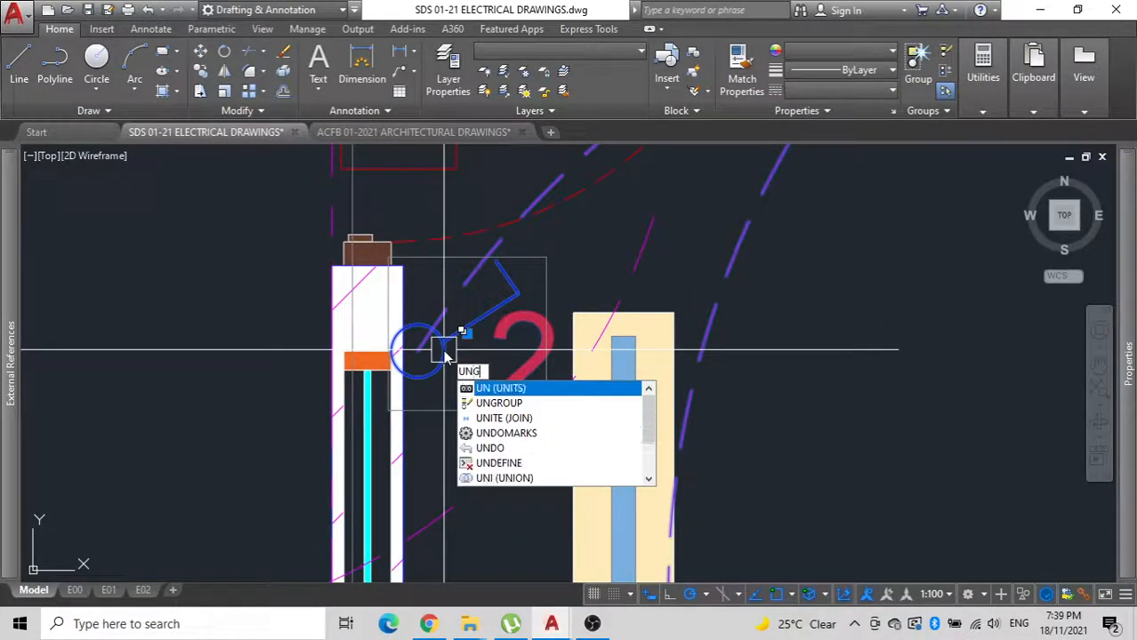
text(G)
key(Return)
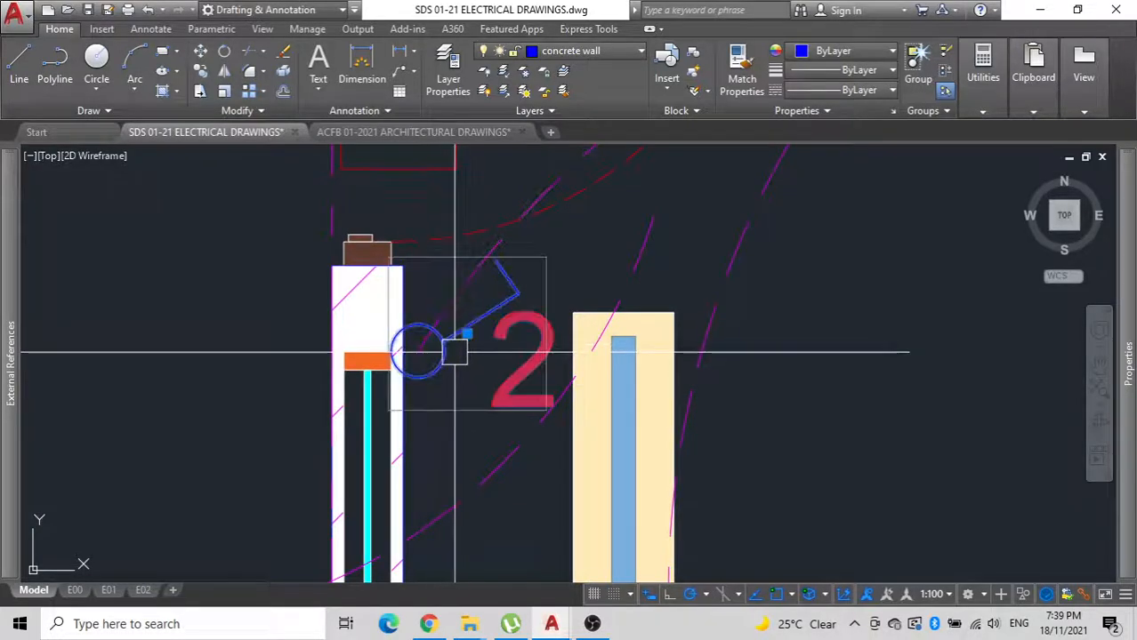
Move the lounge switch symbol and its 2 label up the wall toward door D01 and slightly right against the wall's inner face.
text(m)
key(Return)
click(248, 389)
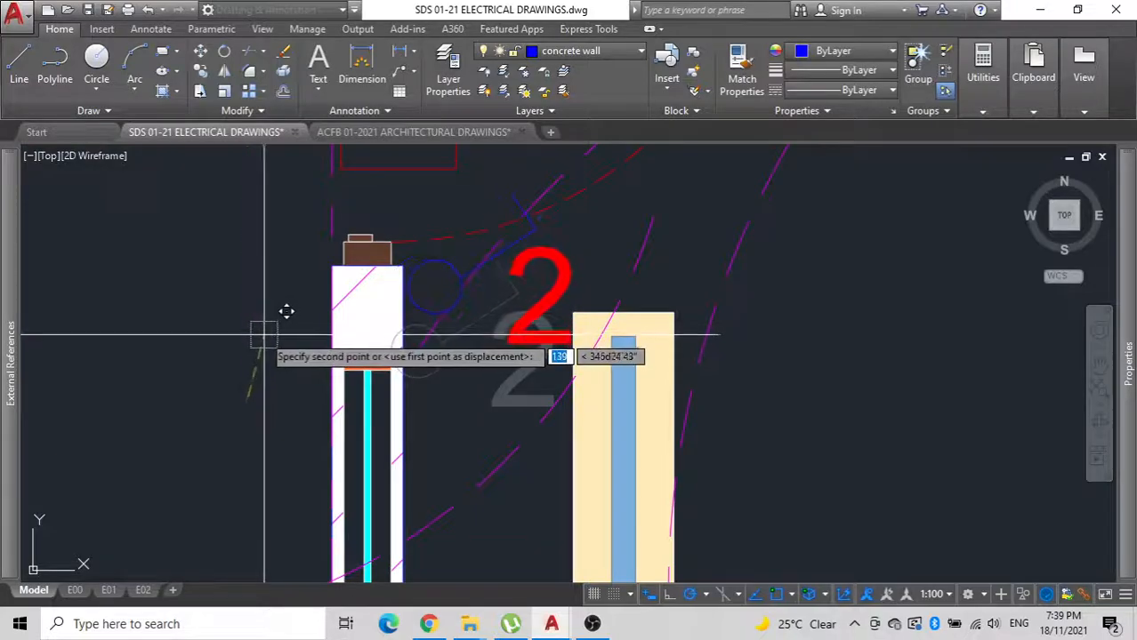
click(436, 314)
click(434, 317)
text(m)
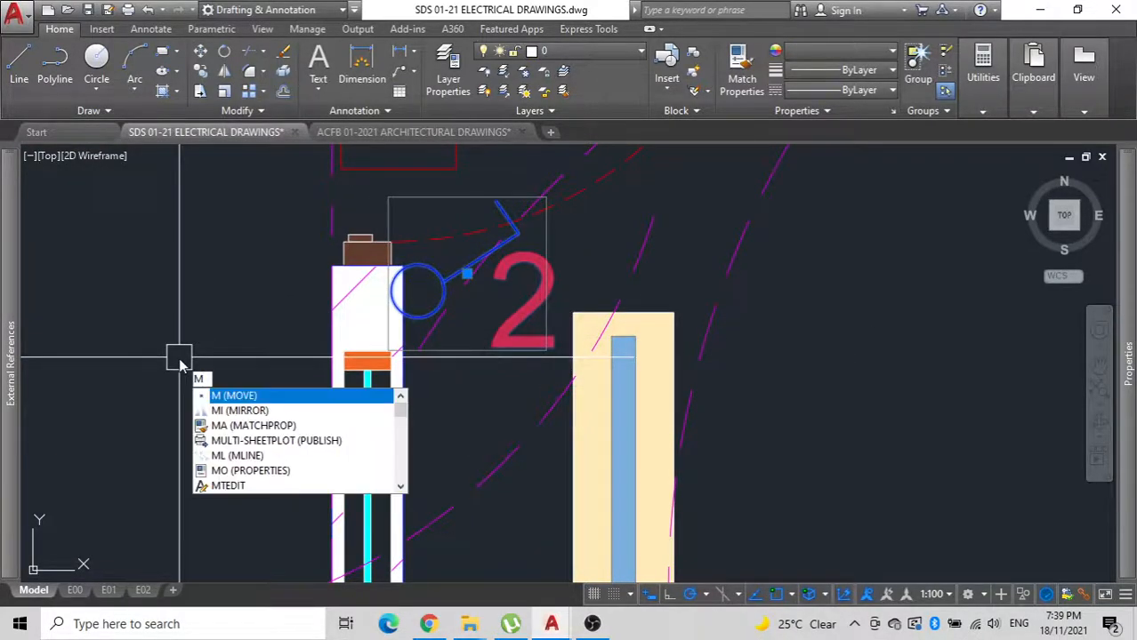
key(Return)
click(174, 355)
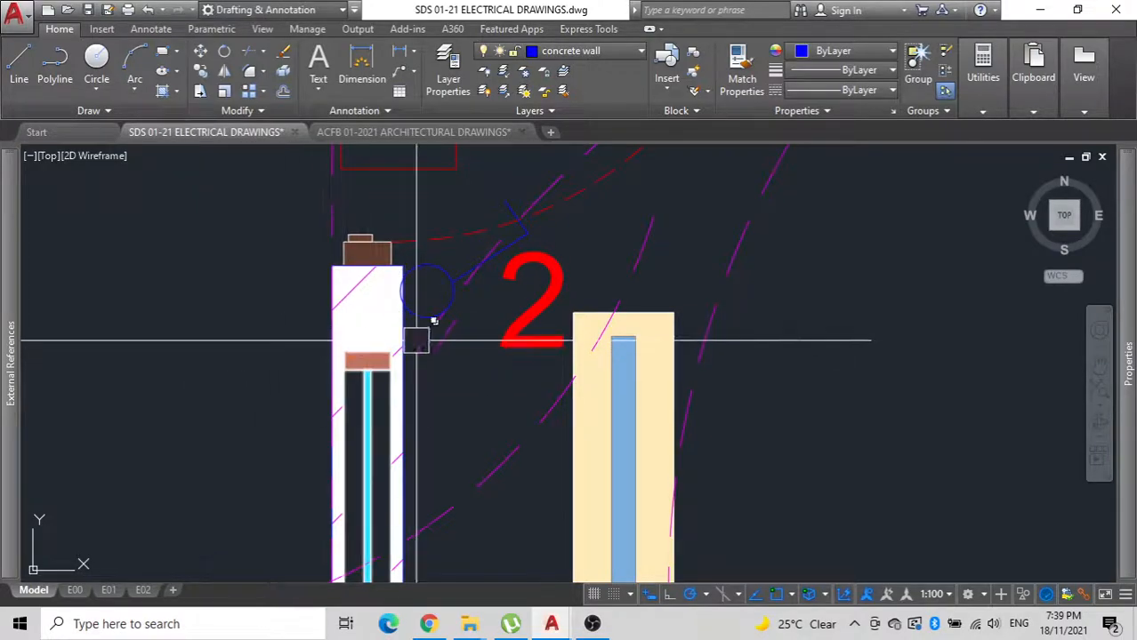
Stretch the lounge lighting arc's wall-side end to the relocated switch symbol beside door D01.
click(427, 344)
click(418, 350)
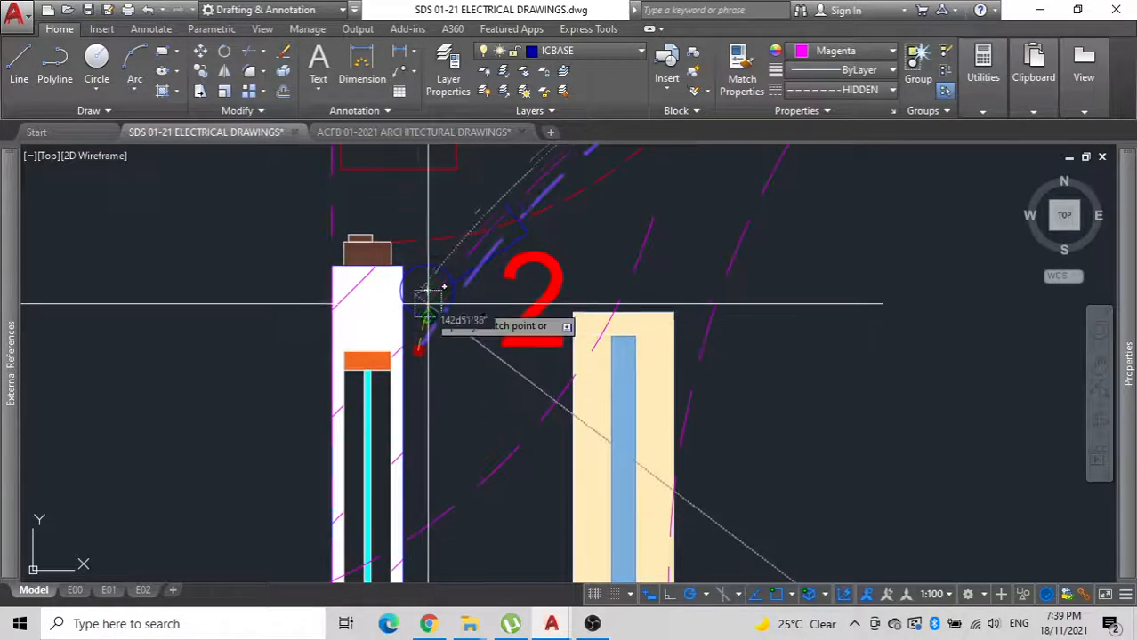
scroll(430, 321, down, 5)
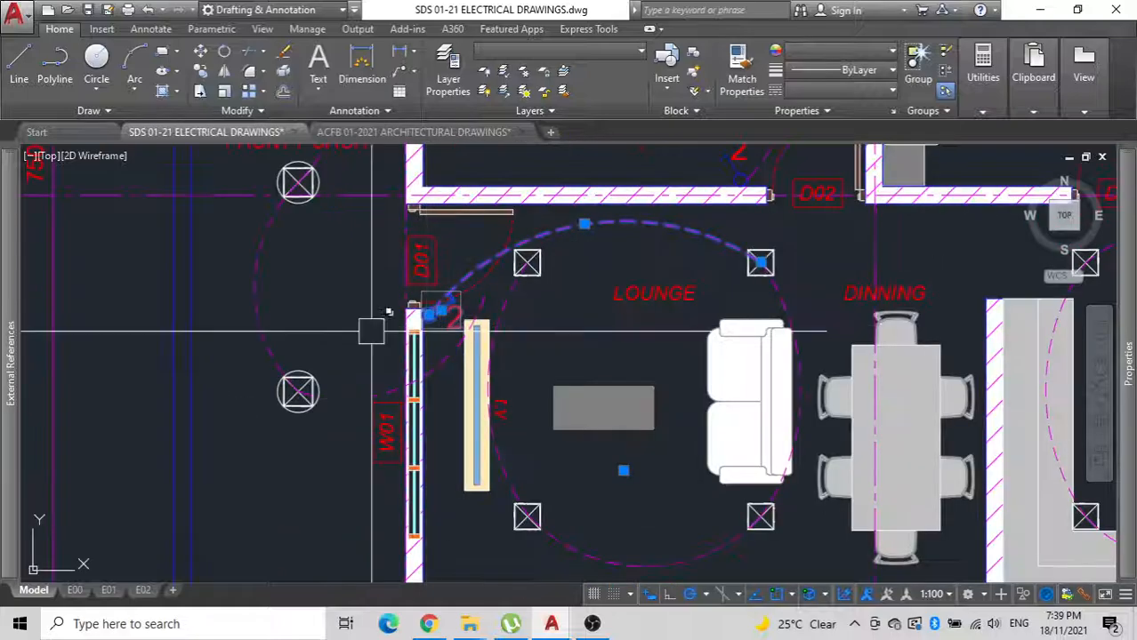
Copy the lounge switch symbol and its 2 label directly below the original, removing the lighting arc duplicated with them.
click(353, 333)
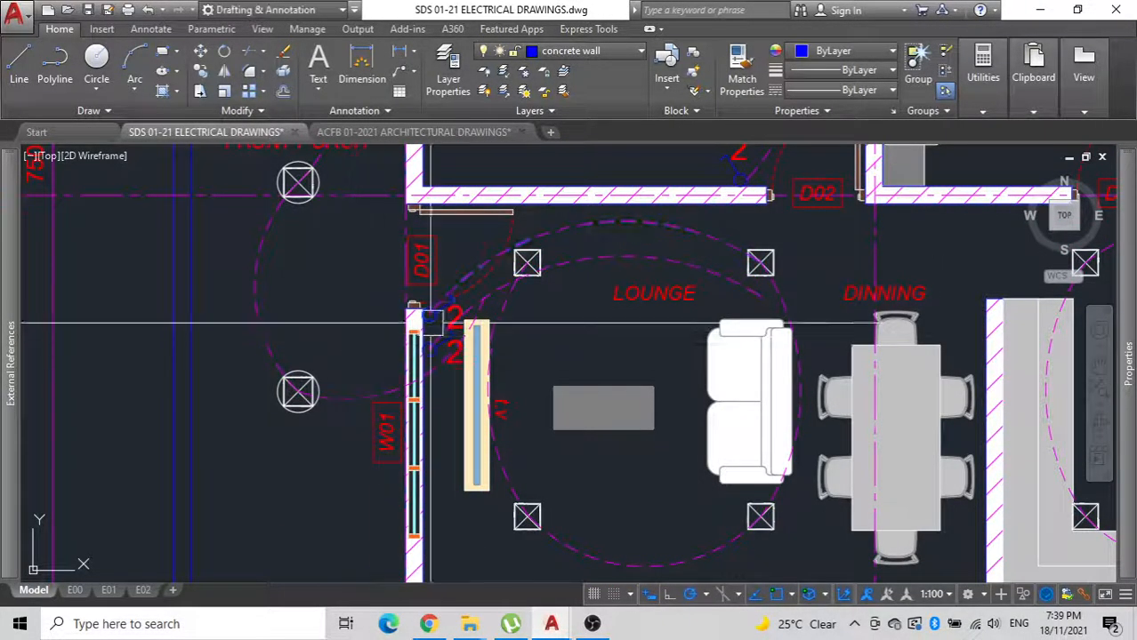
click(710, 285)
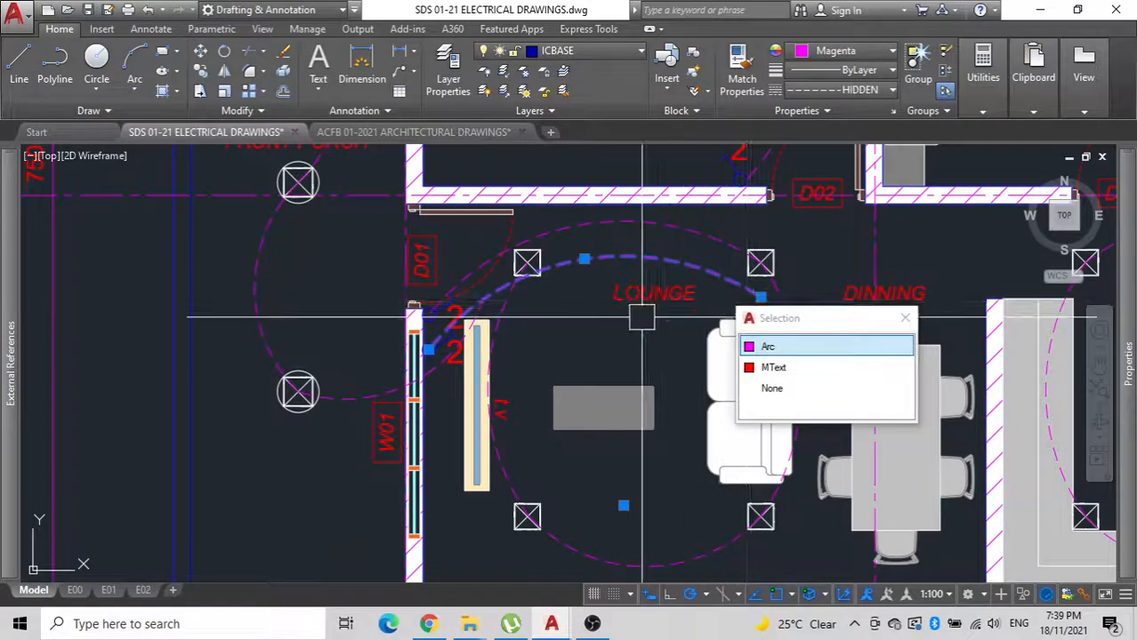
key(Delete)
Stretch the free end of the lowest front porch downlight's arc to the lower lounge switch's circle.
scroll(423, 332, up, 6)
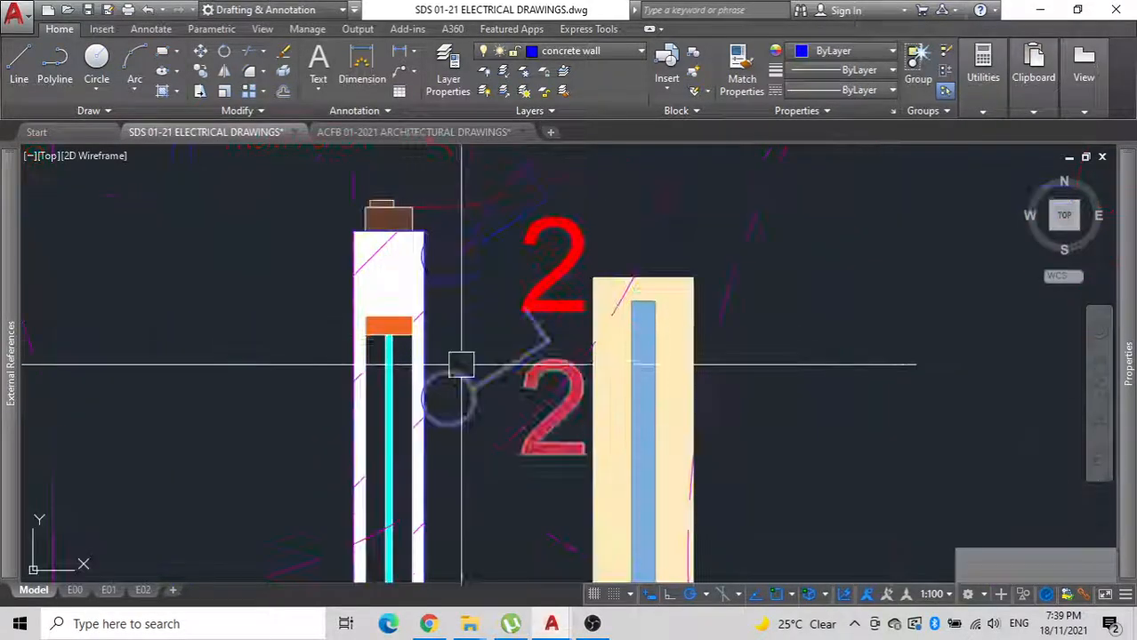
scroll(460, 364, down, 4)
click(550, 291)
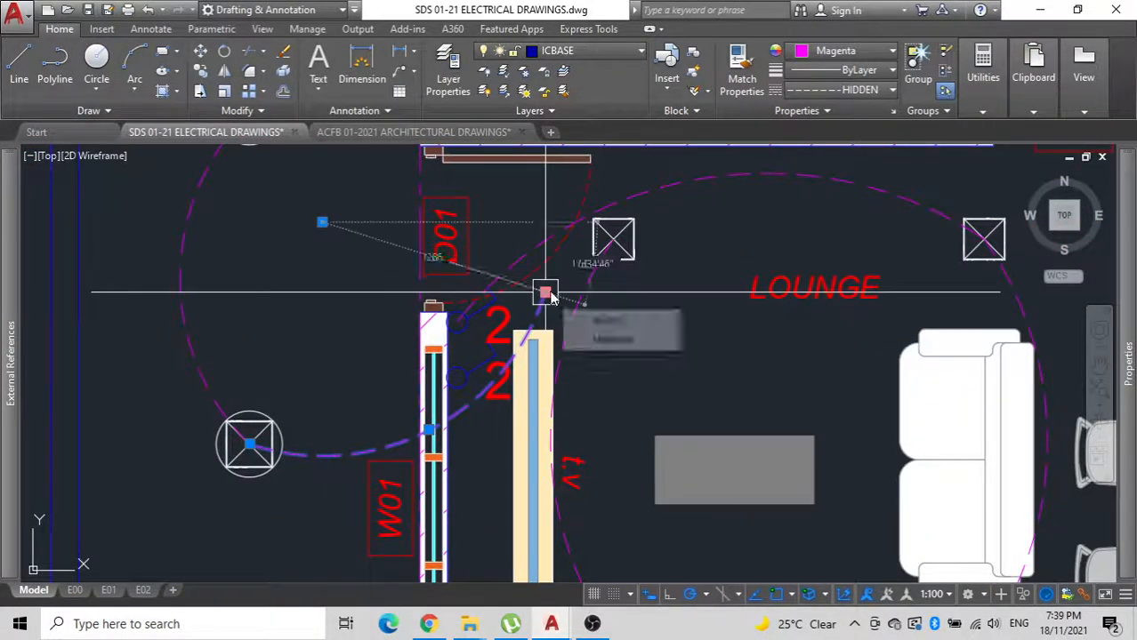
scroll(459, 372, up, 2)
click(464, 374)
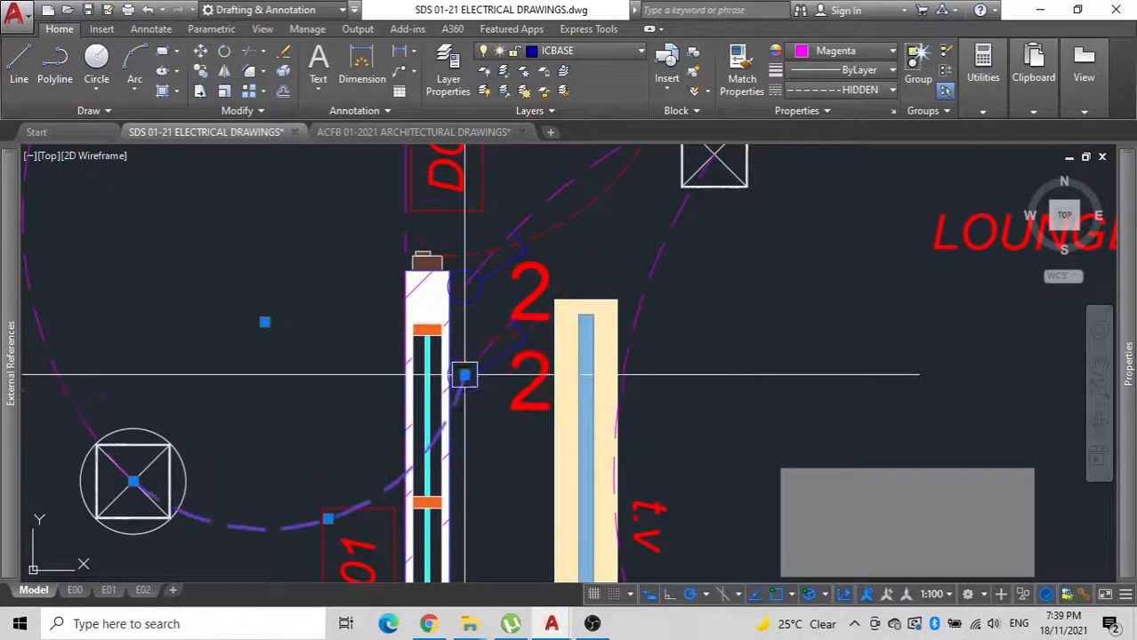
key(Escape)
Copy the upper two front porch downlights with their connecting arc into the rear porch.
scroll(452, 336, down, 6)
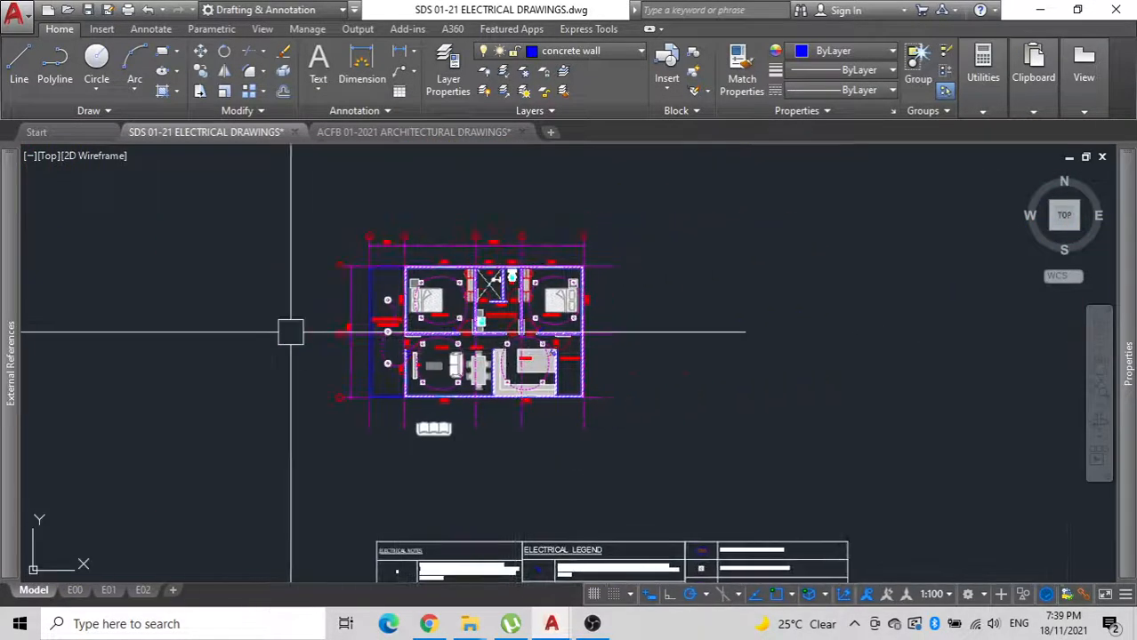
scroll(397, 298, up, 8)
key(Escape)
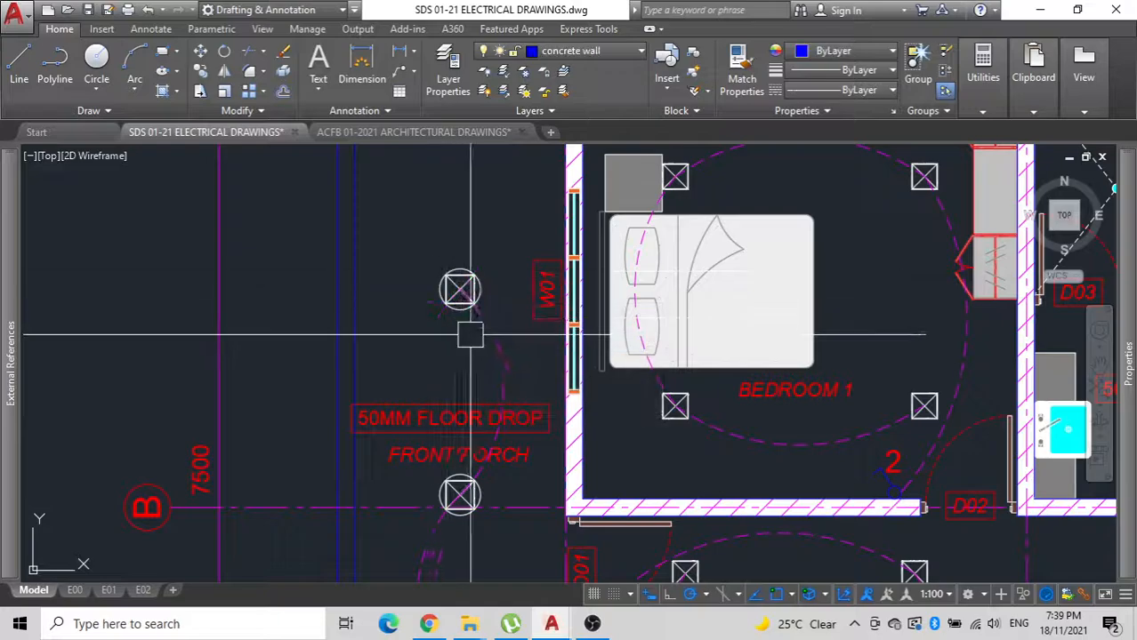
click(512, 330)
click(420, 254)
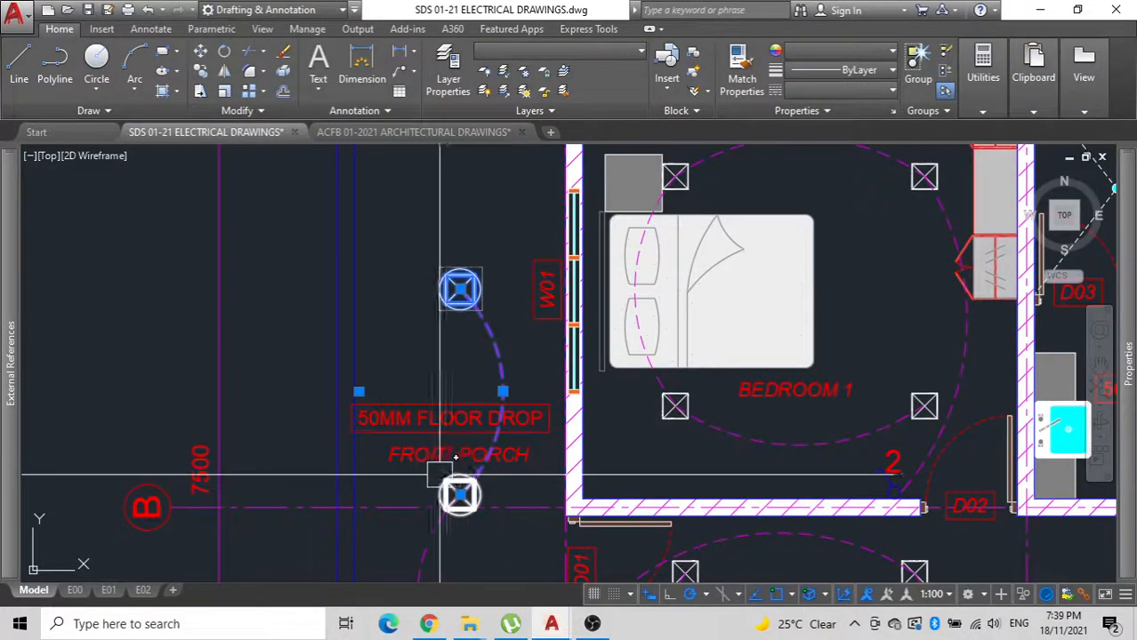
text(IO)
key(Return)
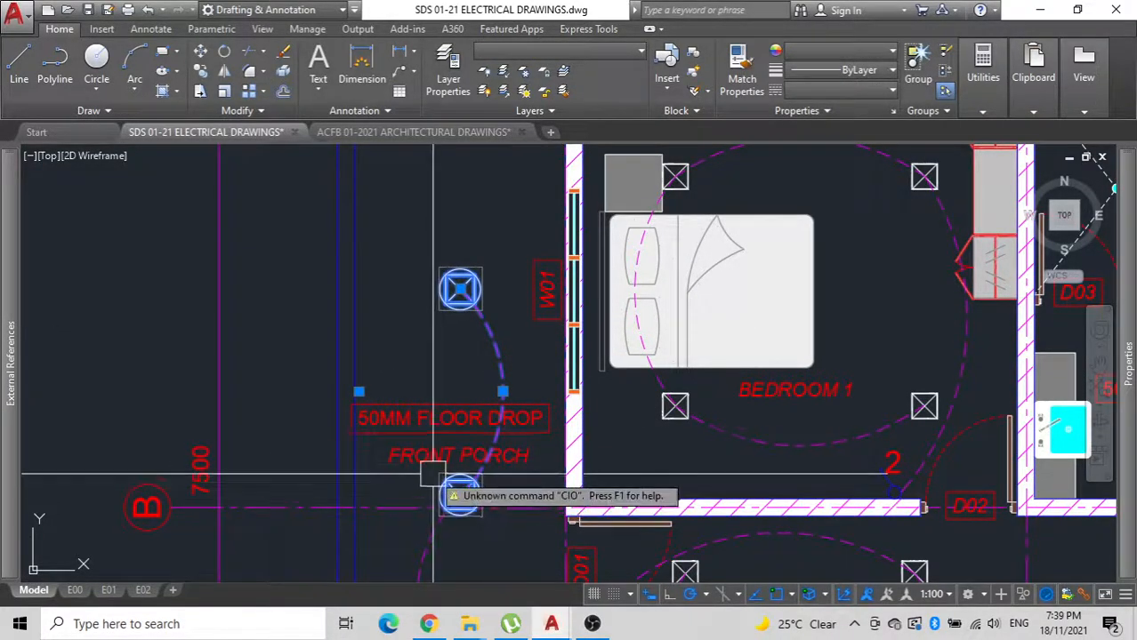
text(CO)
key(Return)
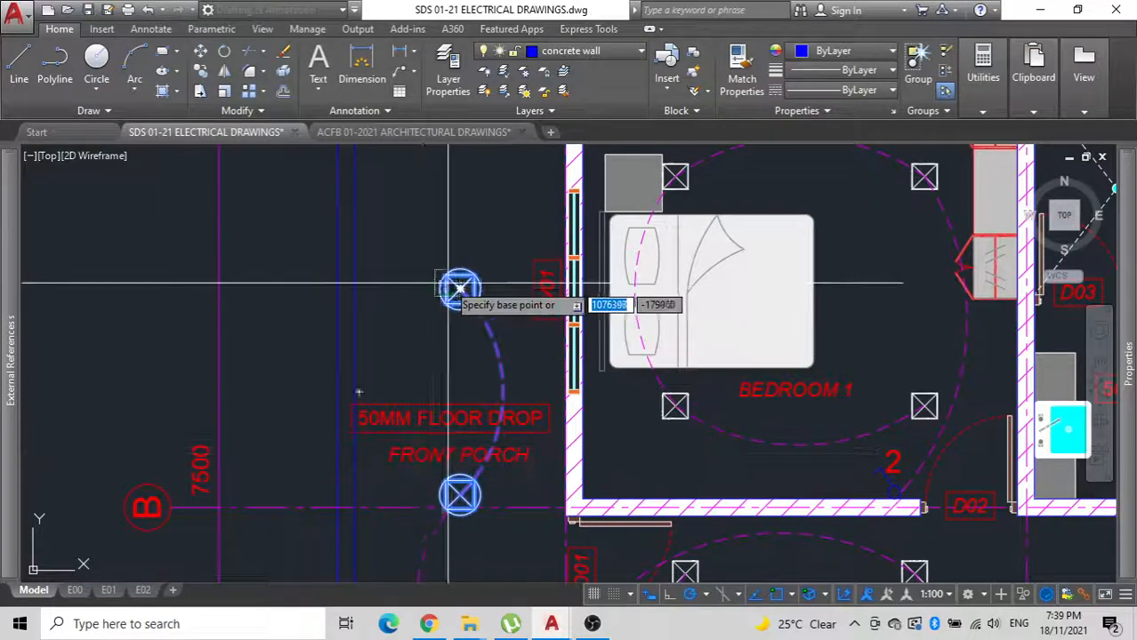
click(460, 289)
scroll(348, 330, down, 8)
middle_drag(446, 417, 303, 256)
scroll(374, 217, up, 6)
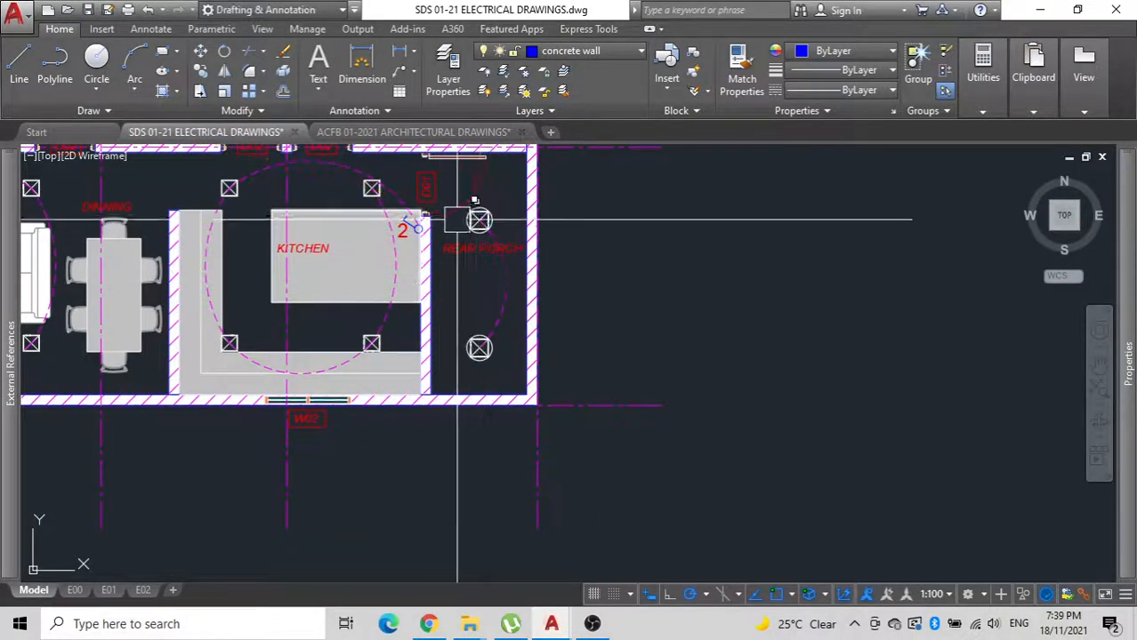
Copy the rear porch arc from the lower downlight's centre to the upper downlight's centre.
scroll(492, 228, up, 4)
click(601, 305)
scroll(471, 331, down, 3)
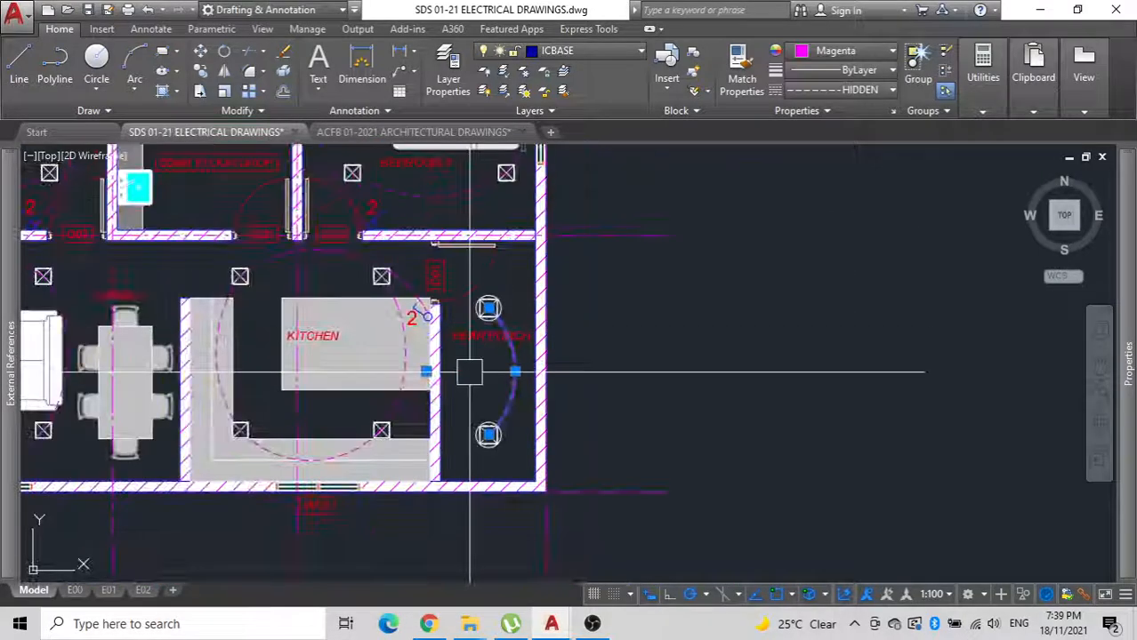
text(CO)
key(Return)
scroll(484, 413, up, 4)
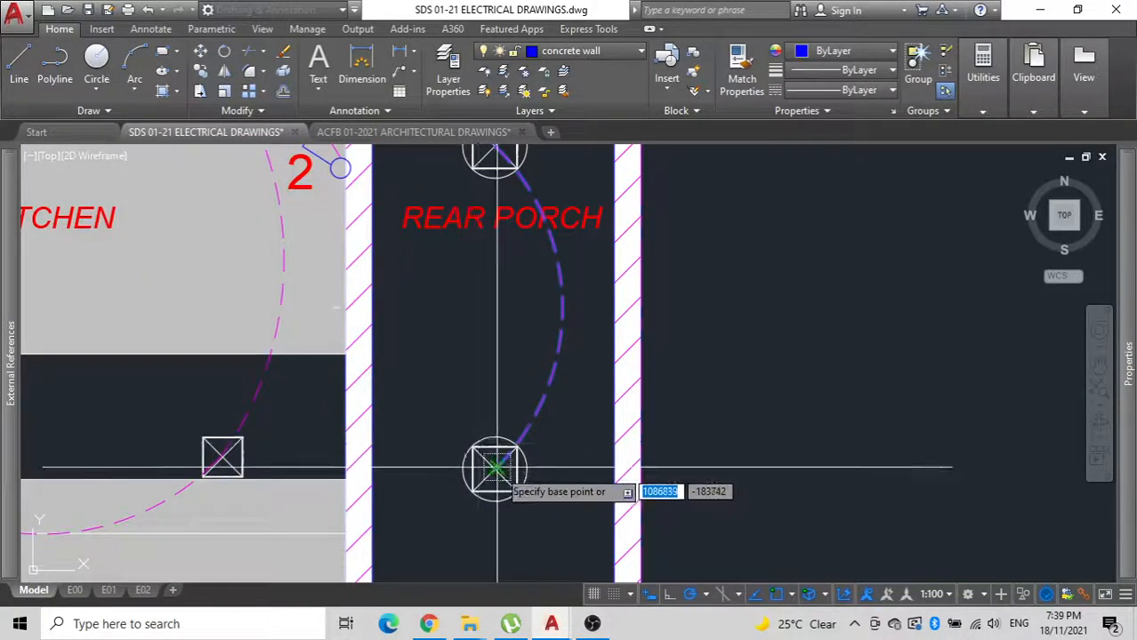
click(495, 468)
middle_drag(399, 271, 403, 554)
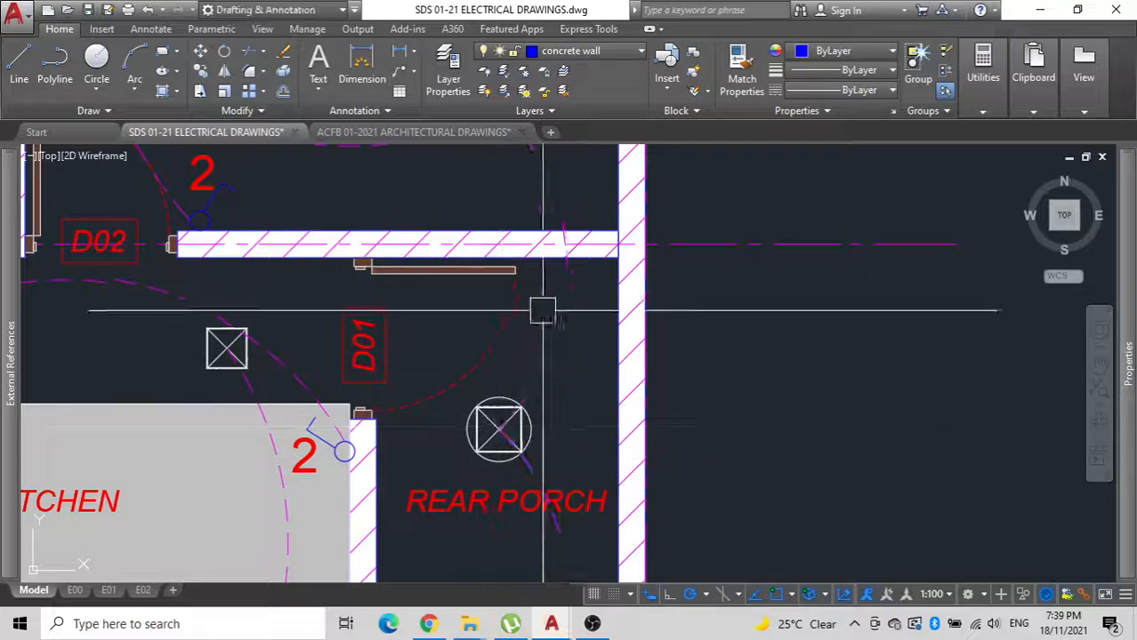
Stretch the upper end of the copied rear porch arc to the kitchen switch beside door D01.
middle_drag(528, 235, 493, 413)
click(465, 285)
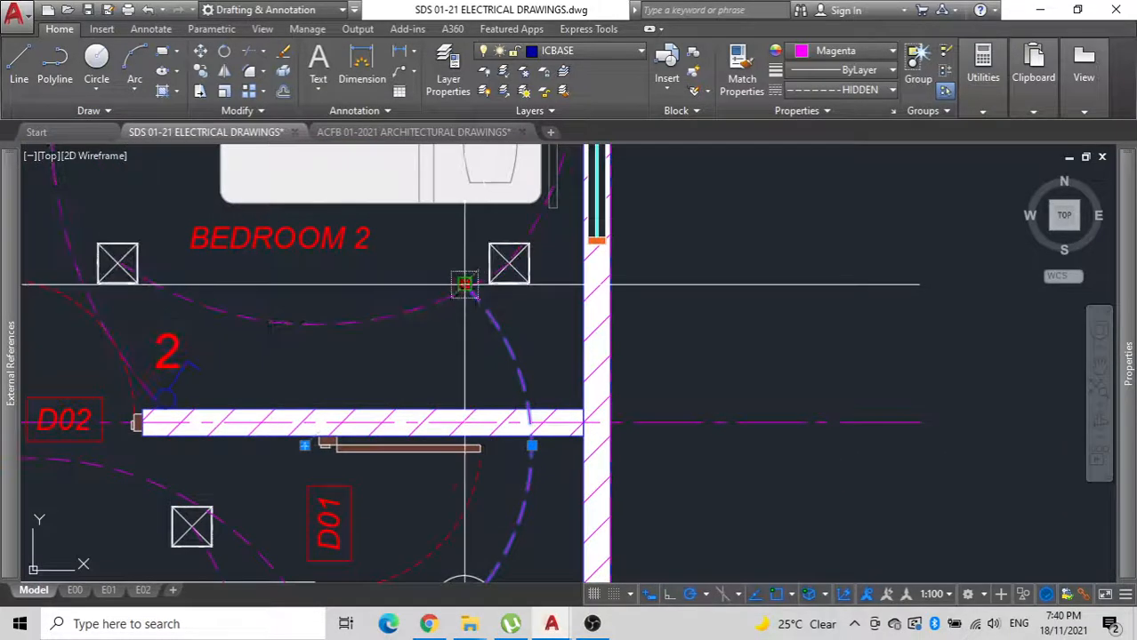
middle_drag(318, 490, 424, 166)
scroll(375, 301, up, 4)
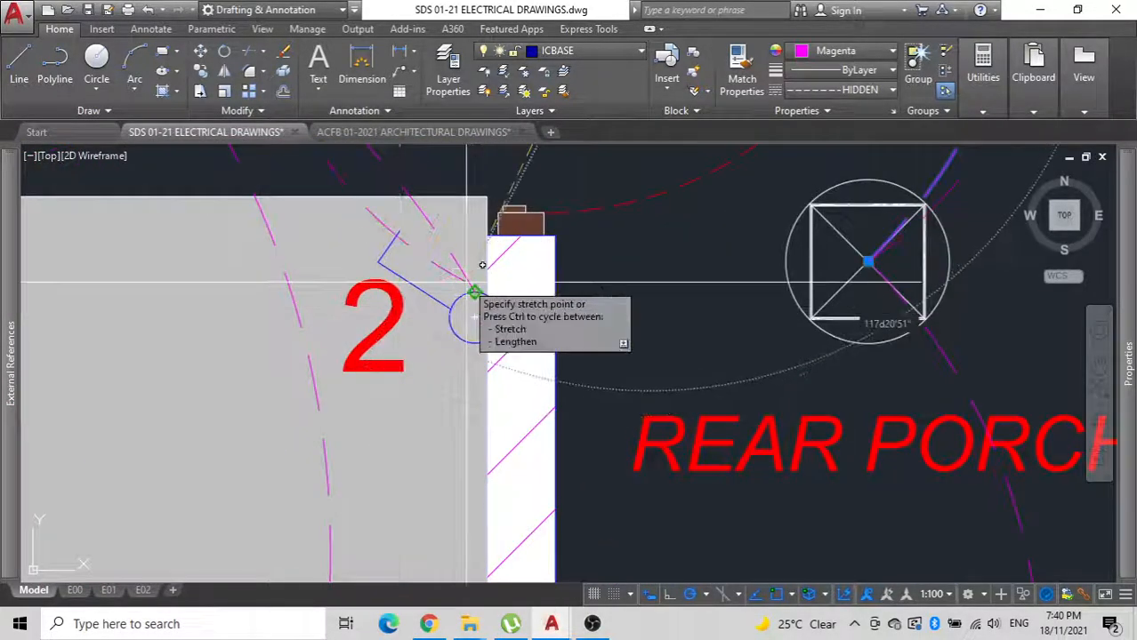
scroll(487, 265, down, 5)
Pull the arc's midpoint down so it curves tightly across the D01 doorway between the kitchen switch and rear porch downlight.
scroll(583, 225, up, 1)
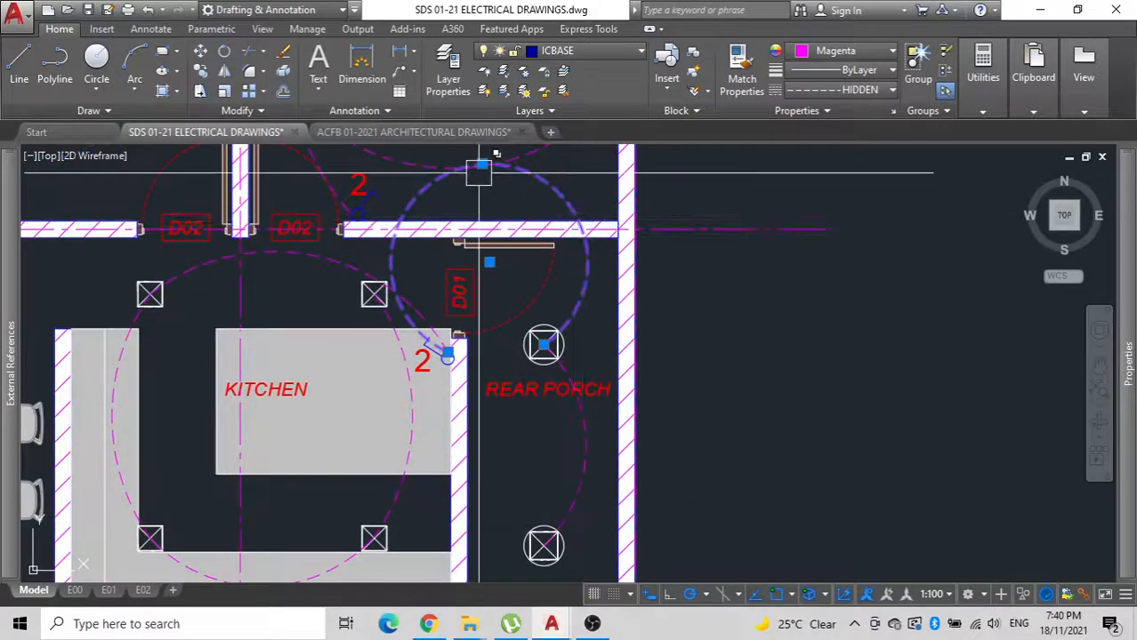
scroll(470, 321, up, 4)
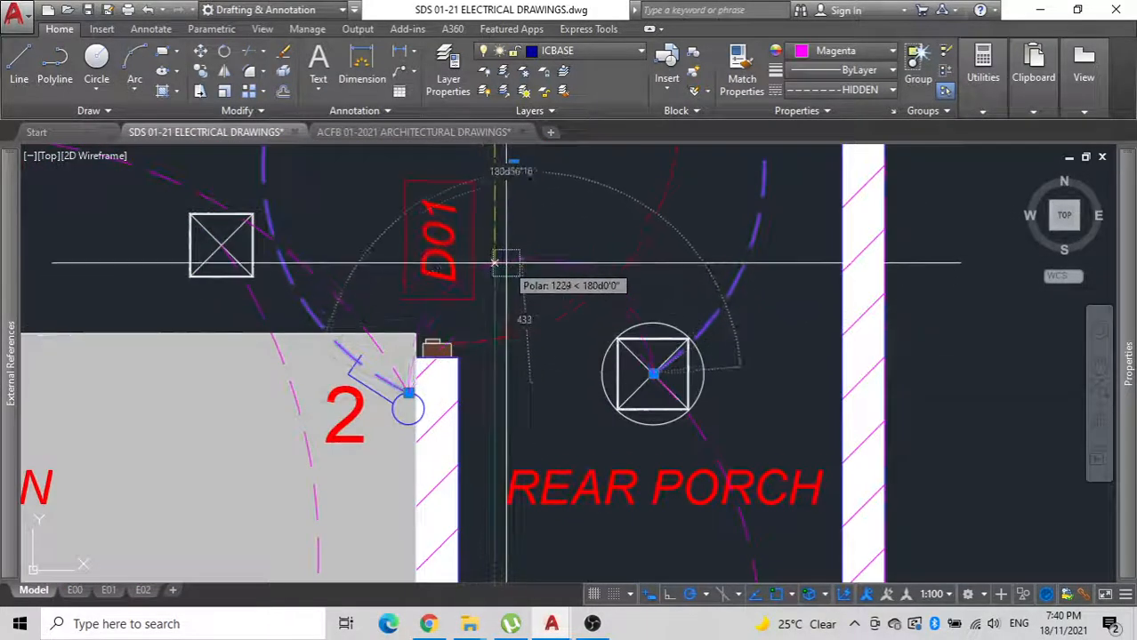
scroll(472, 351, down, 4)
scroll(455, 389, down, 2)
middle_drag(455, 389, 572, 335)
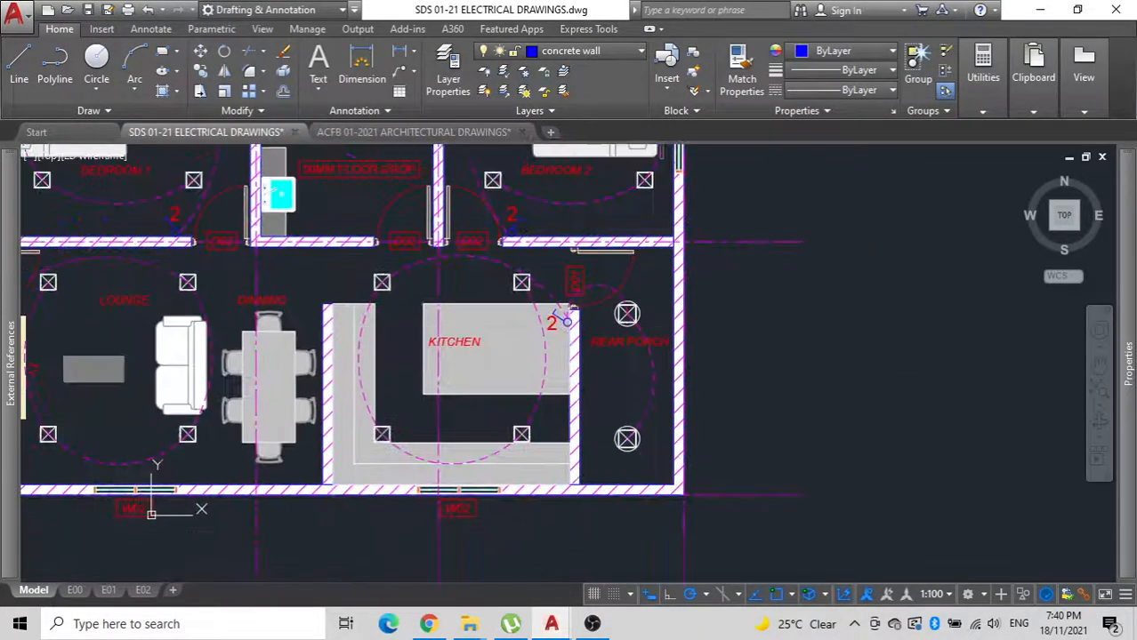
Copy the kitchen switch symbol and its 2 label straight down the wall below the original.
scroll(563, 309, up, 4)
scroll(574, 314, up, 4)
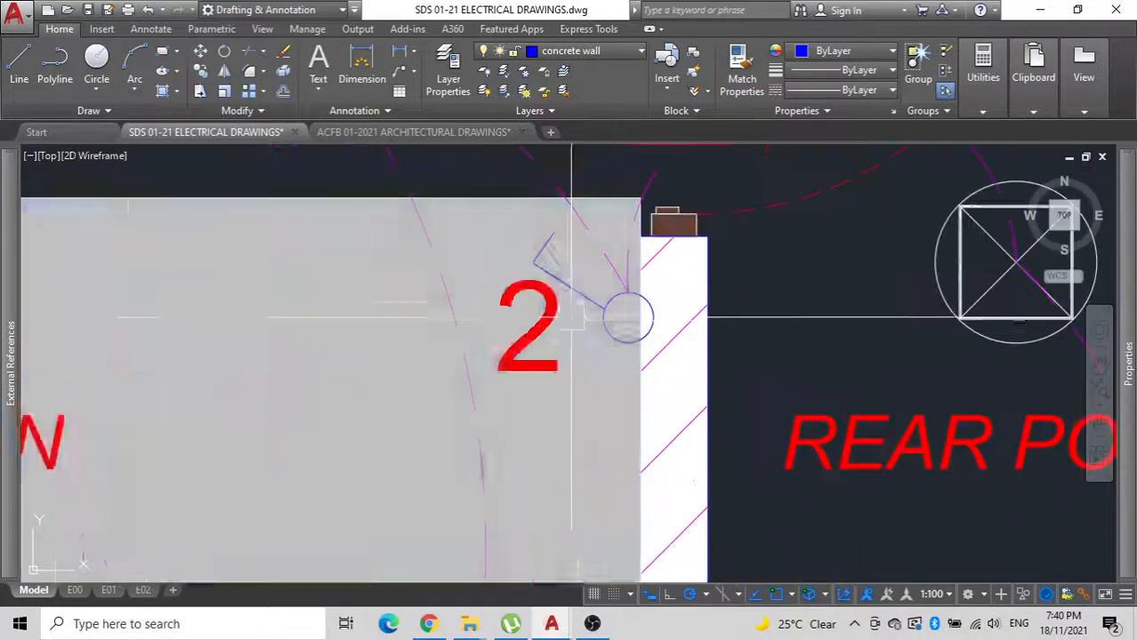
click(563, 292)
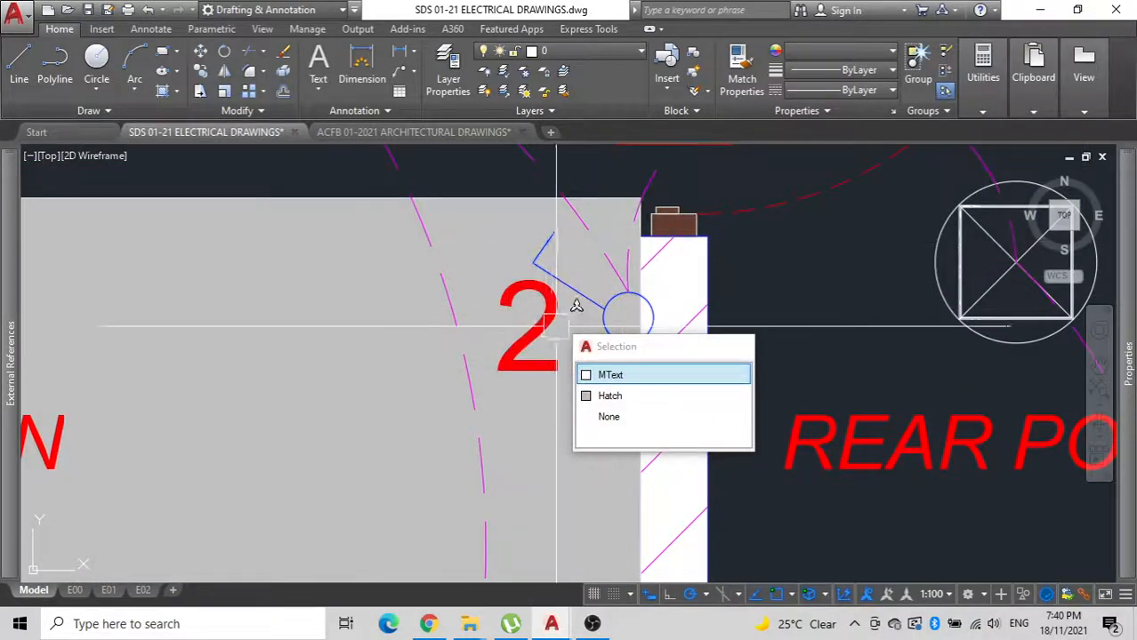
key(Return)
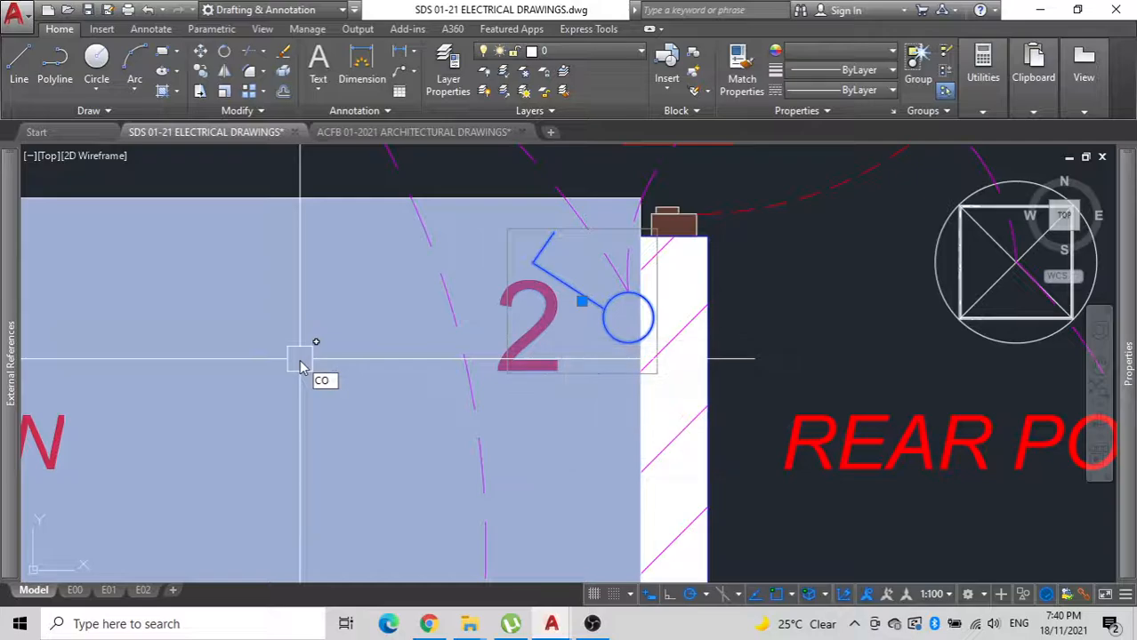
click(272, 367)
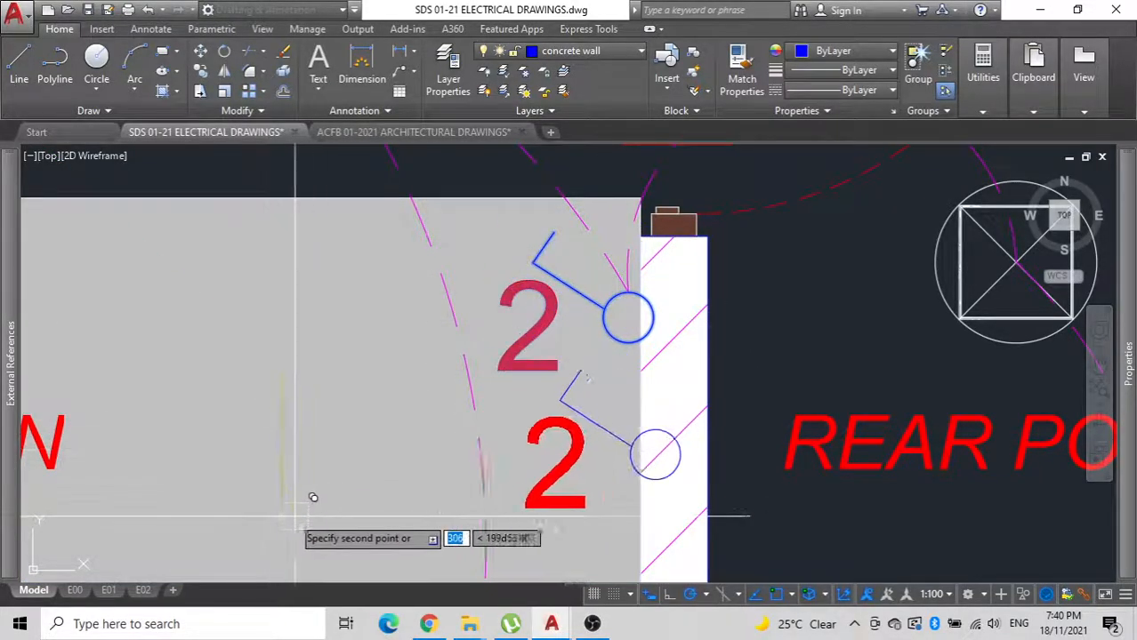
click(355, 508)
key(Escape)
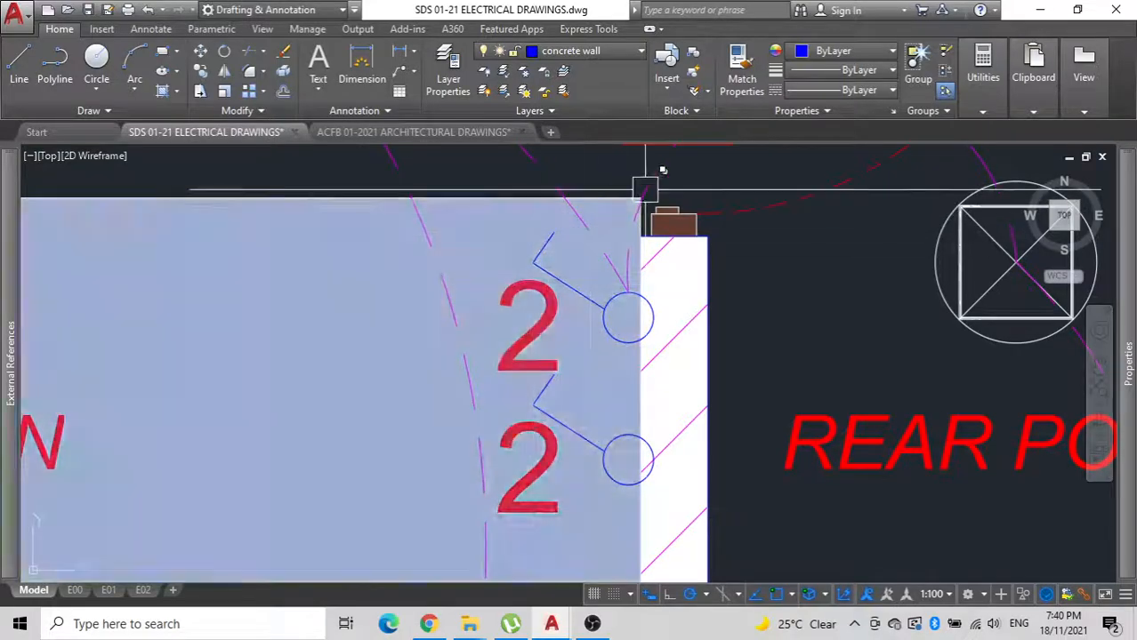
Stretch the switch end of the rear porch arc from the upper kitchen switch to the lower one.
click(645, 189)
click(629, 291)
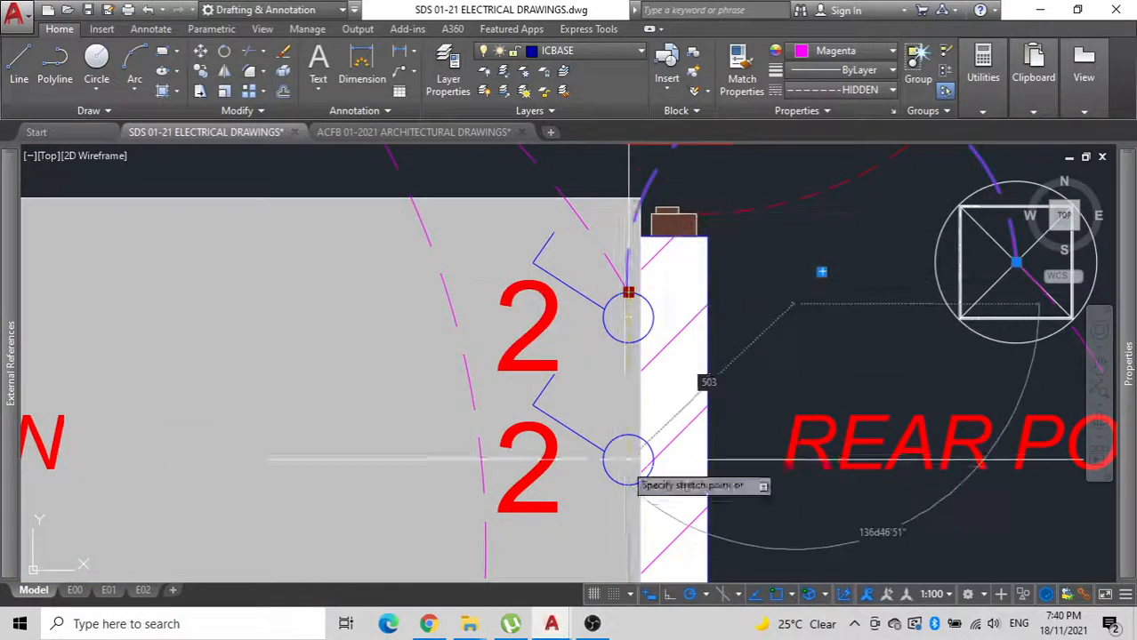
key(Escape)
Copy the lower rear porch downlight to the centre of the shower, where its dashed diagonals cross.
scroll(472, 290, down, 5)
scroll(472, 291, down, 5)
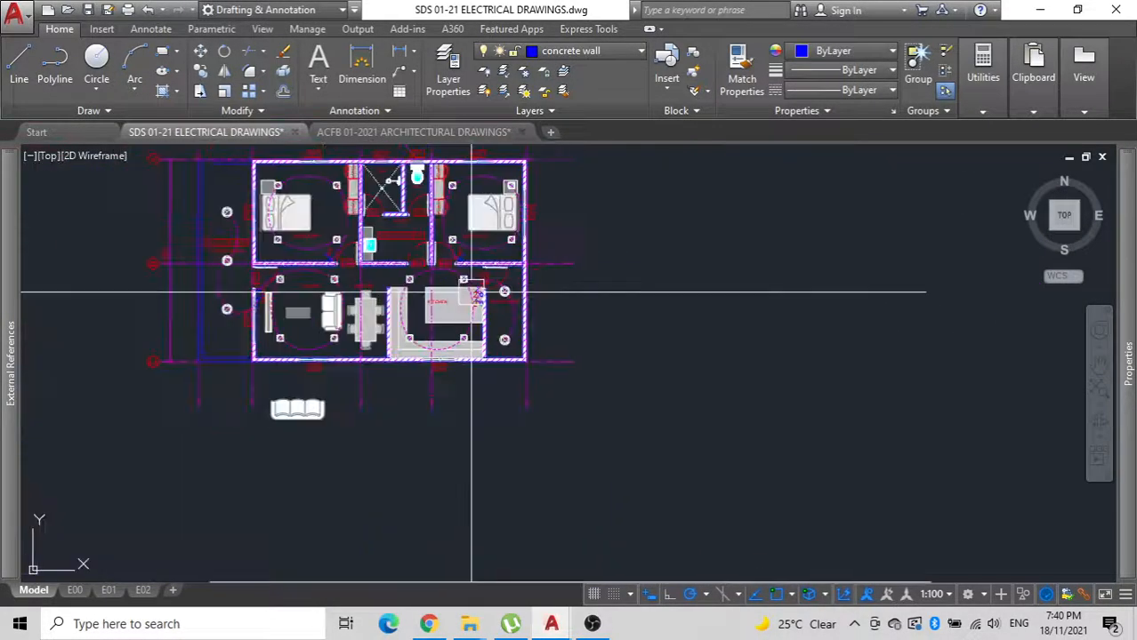
scroll(403, 325, up, 1)
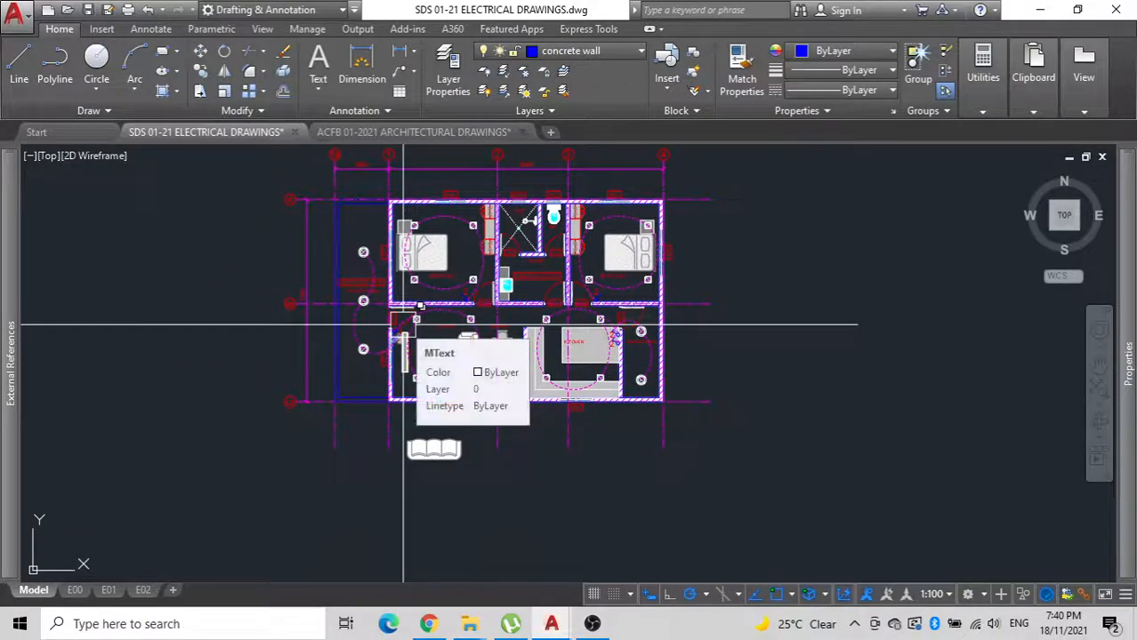
scroll(581, 218, up, 5)
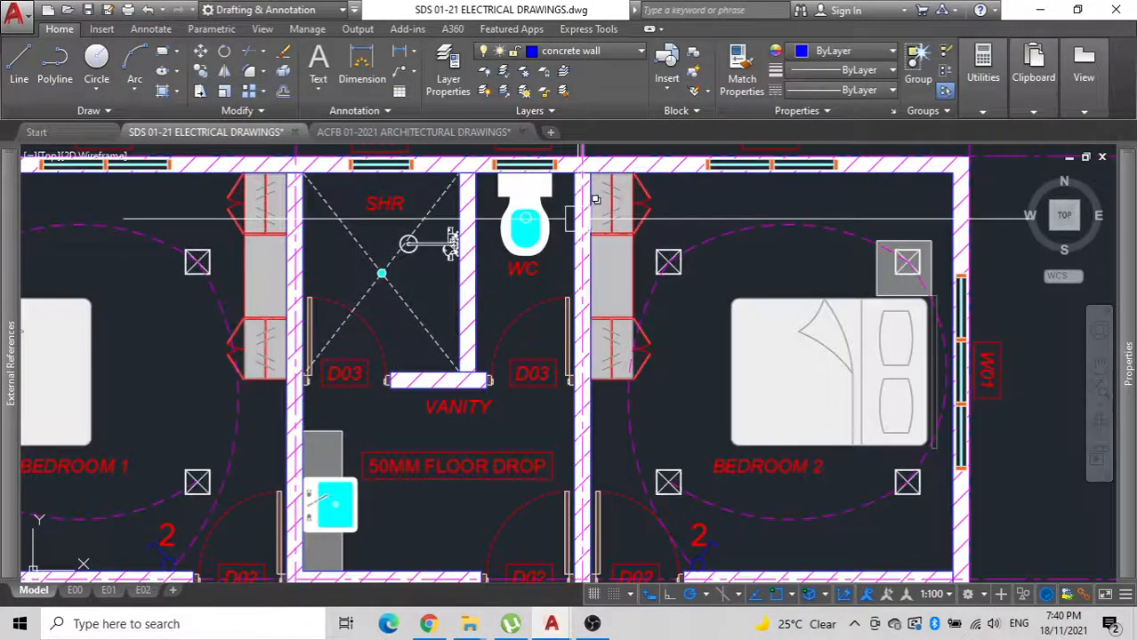
scroll(580, 218, down, 5)
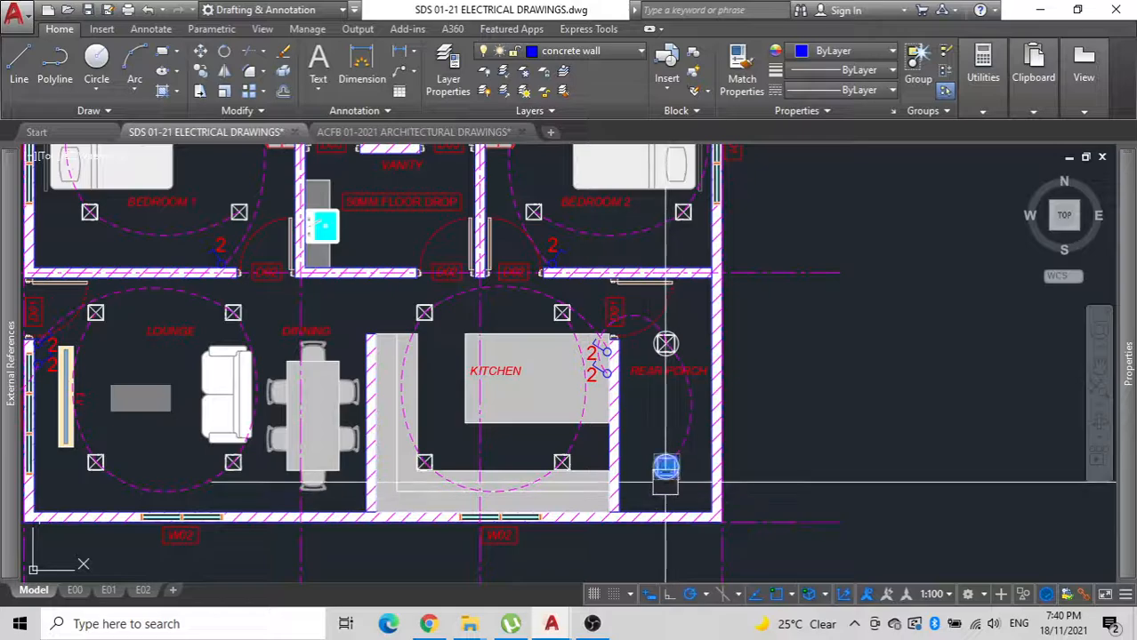
key(Return)
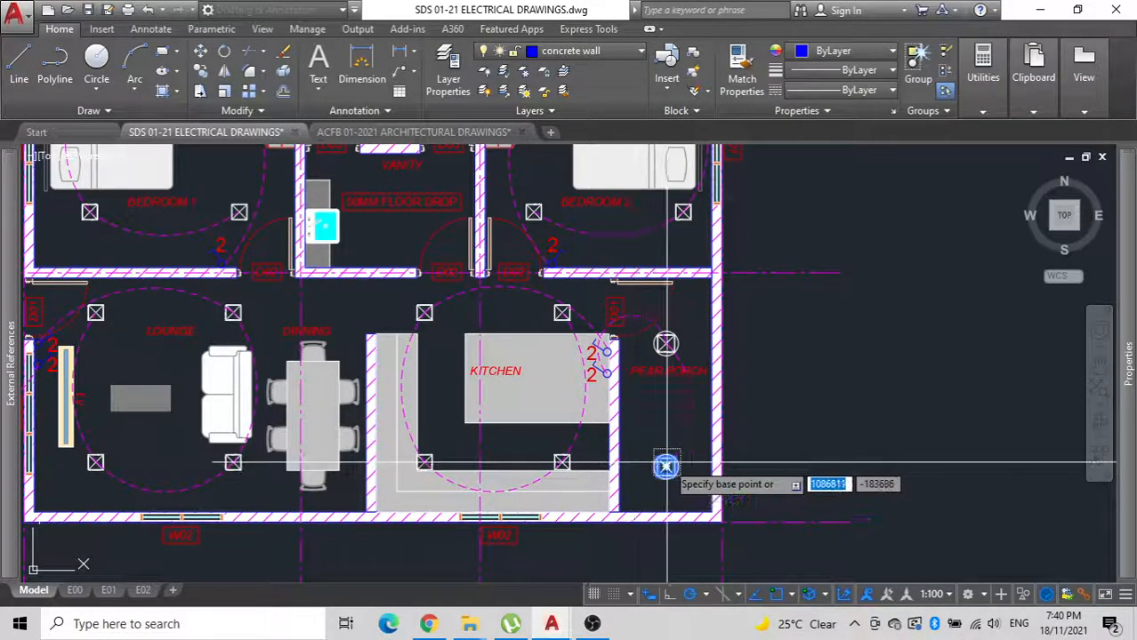
mouse_move(420, 312)
middle_down()
mouse_move(469, 440)
mouse_move(488, 578)
middle_up()
scroll(422, 377, up, 6)
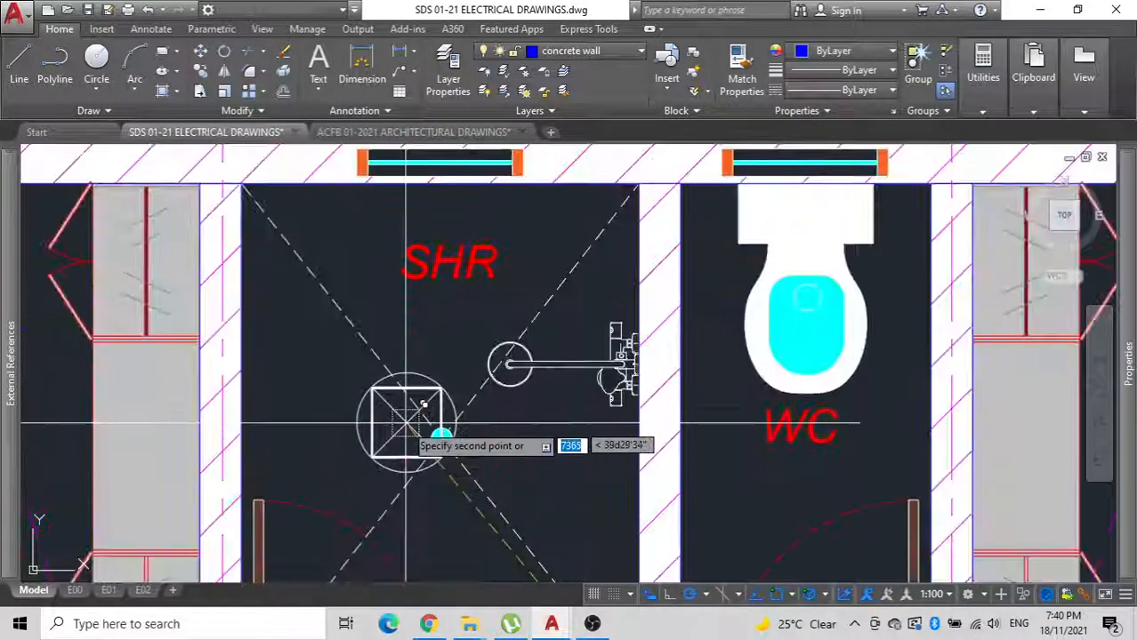
scroll(444, 425, up, 4)
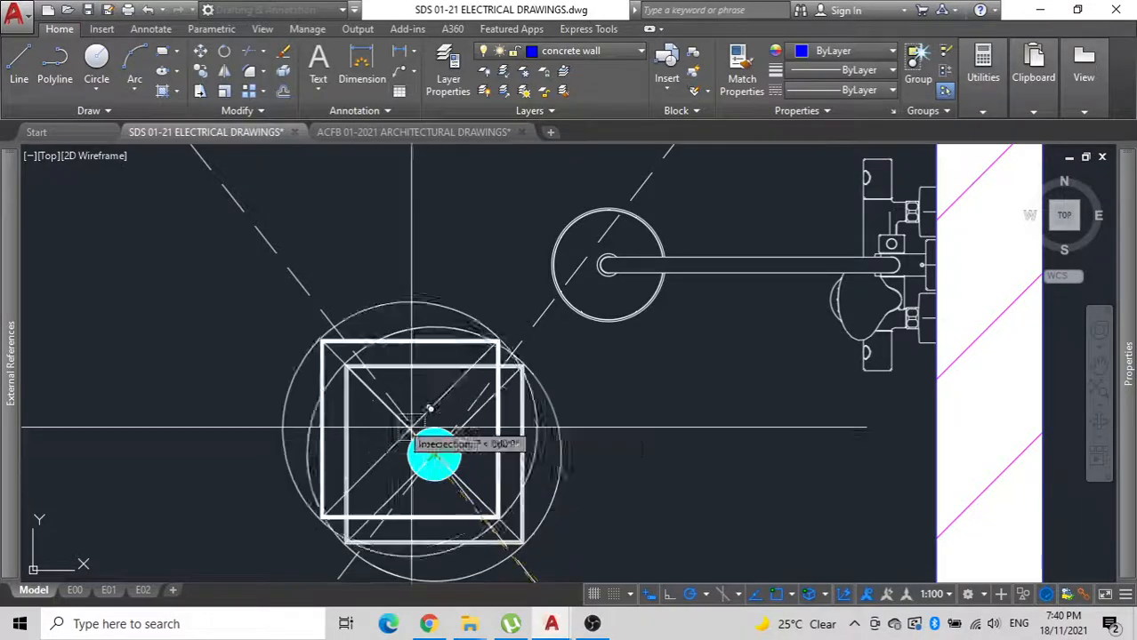
scroll(373, 400, down, 4)
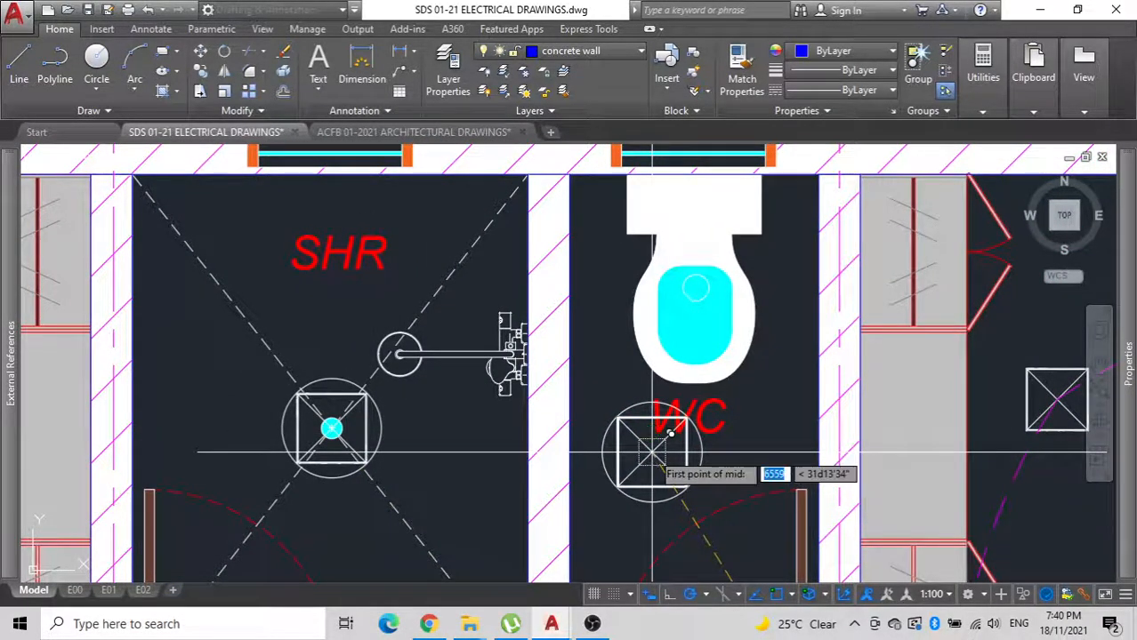
Place another copy of the downlight in the WC, using a midpoint between two points of the room.
click(820, 174)
scroll(644, 283, down, 6)
middle_drag(643, 278, 592, 445)
scroll(642, 402, up, 8)
scroll(614, 298, down, 6)
key(Escape)
middle_drag(609, 356, 633, 244)
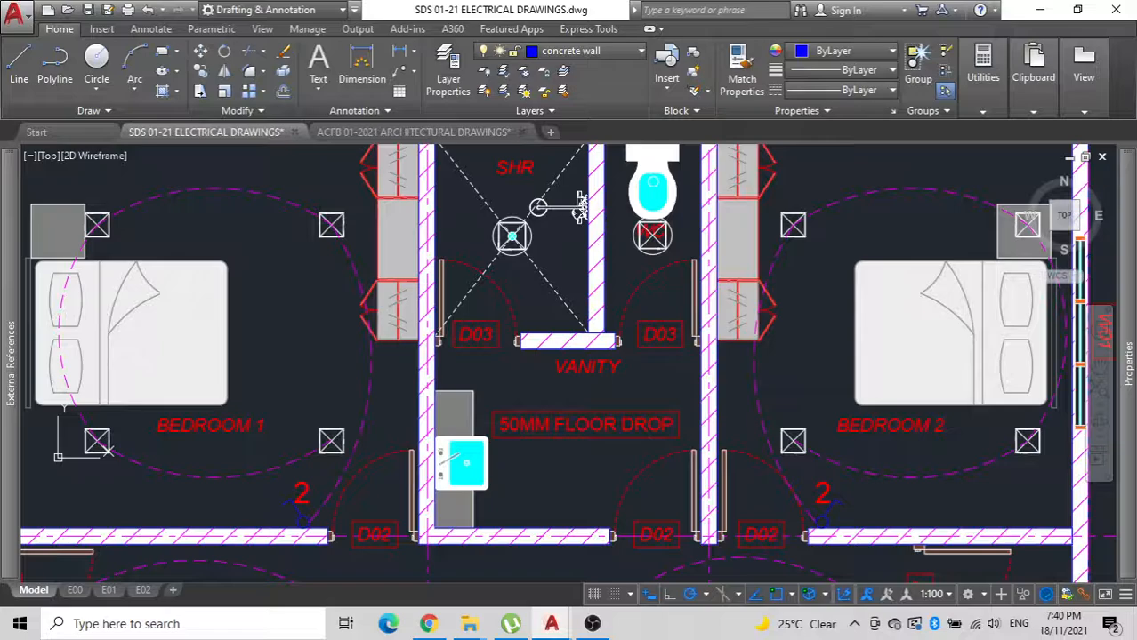
Copy the WC downlight into the vanity area next to the basin.
click(652, 234)
text(o)
key(Return)
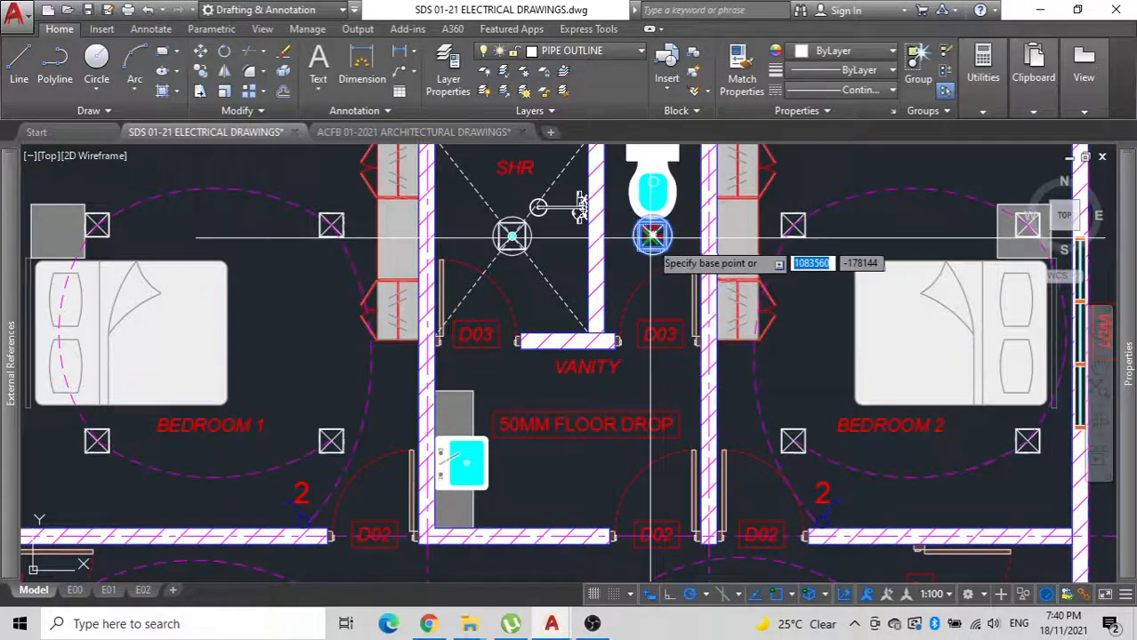
click(652, 235)
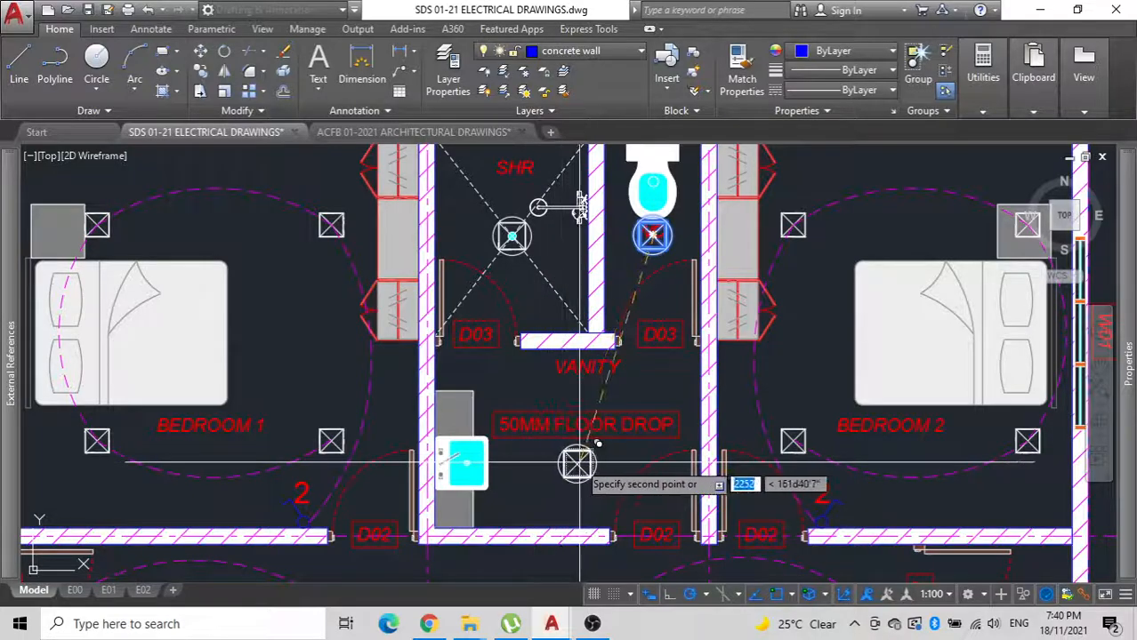
click(497, 434)
key(Escape)
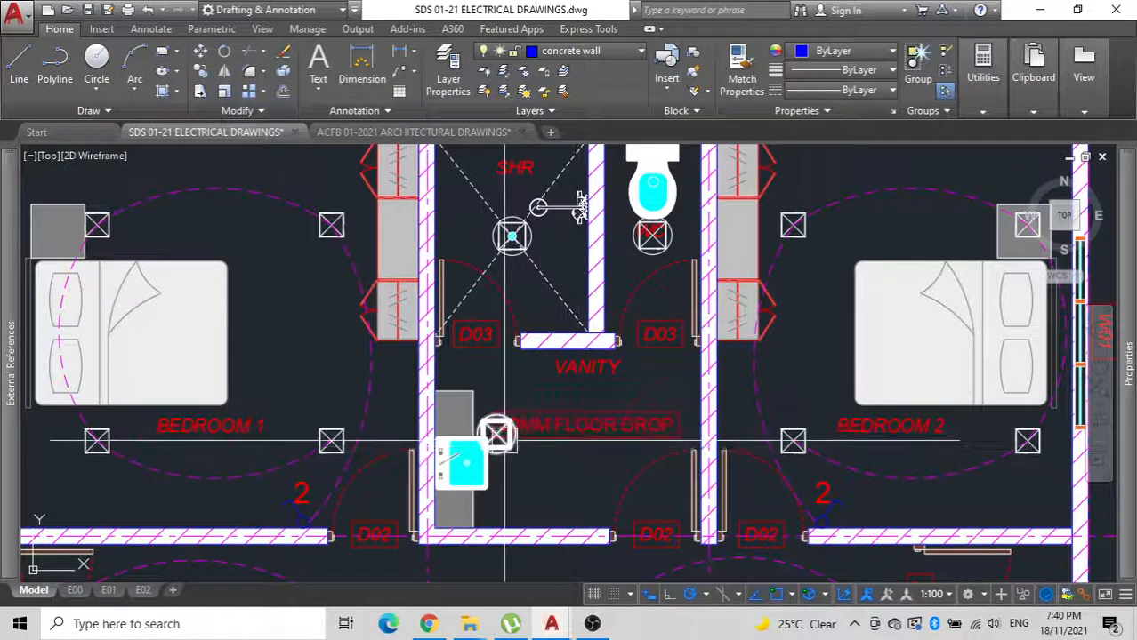
Move the vanity downlight to the middle of the vanity floor, level with the basin.
click(523, 481)
key(Escape)
text(m)
key(space)
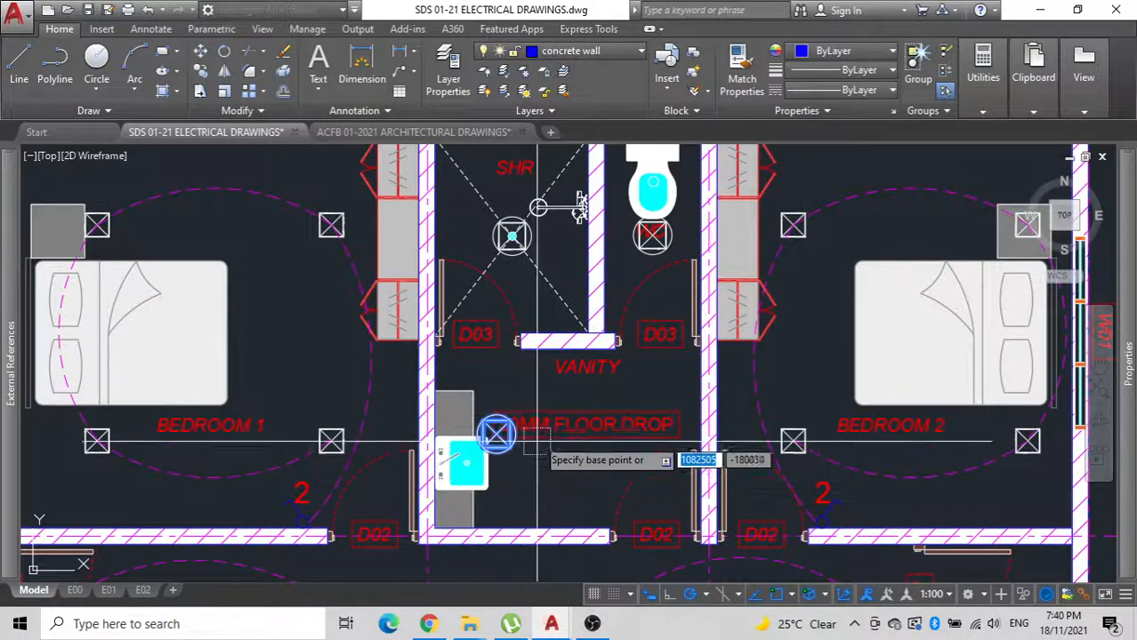
click(512, 380)
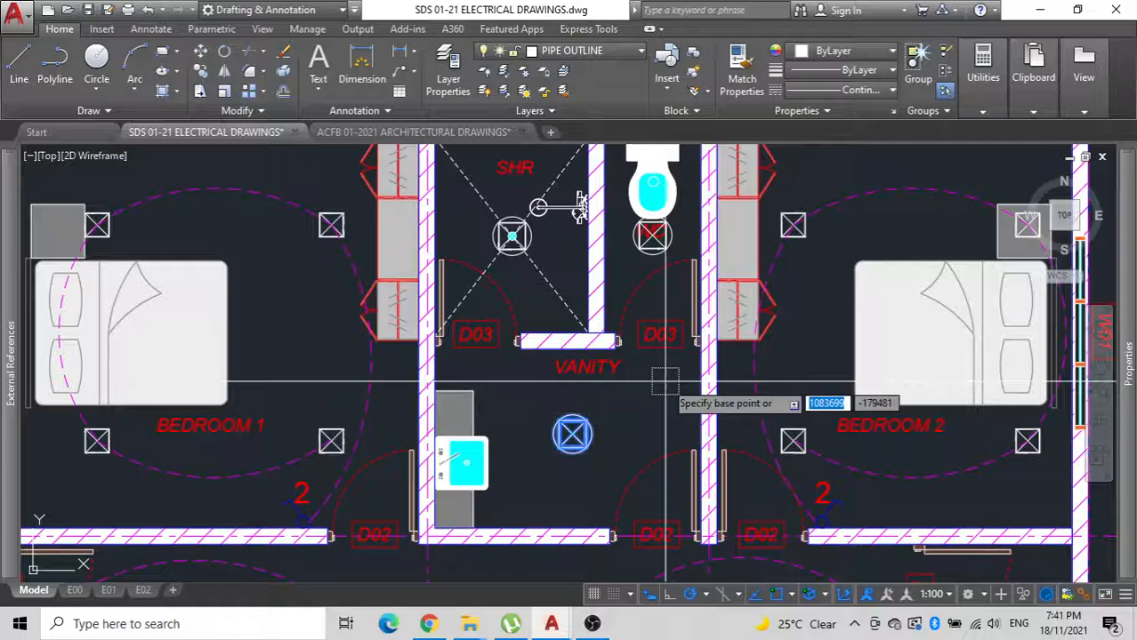
click(619, 377)
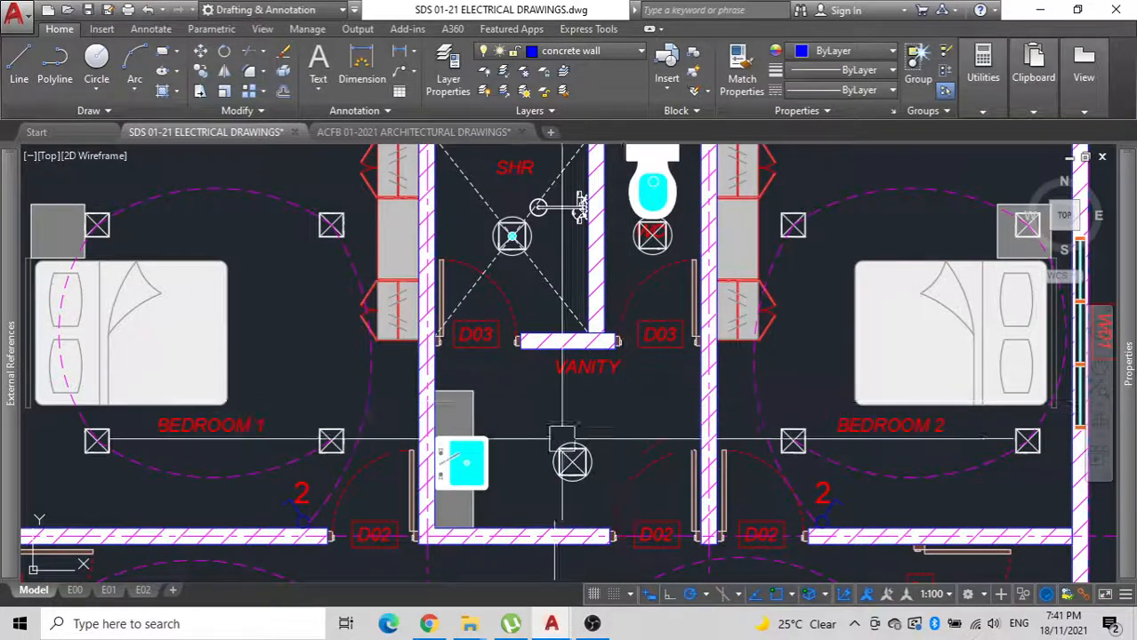
scroll(561, 438, down, 3)
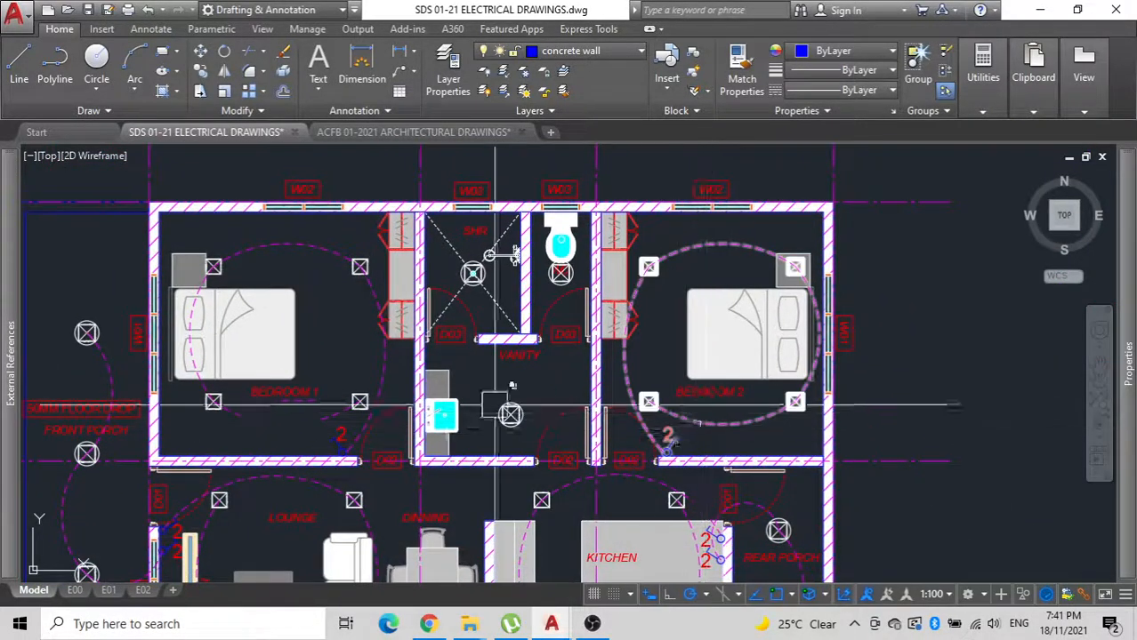
middle_drag(541, 439, 613, 343)
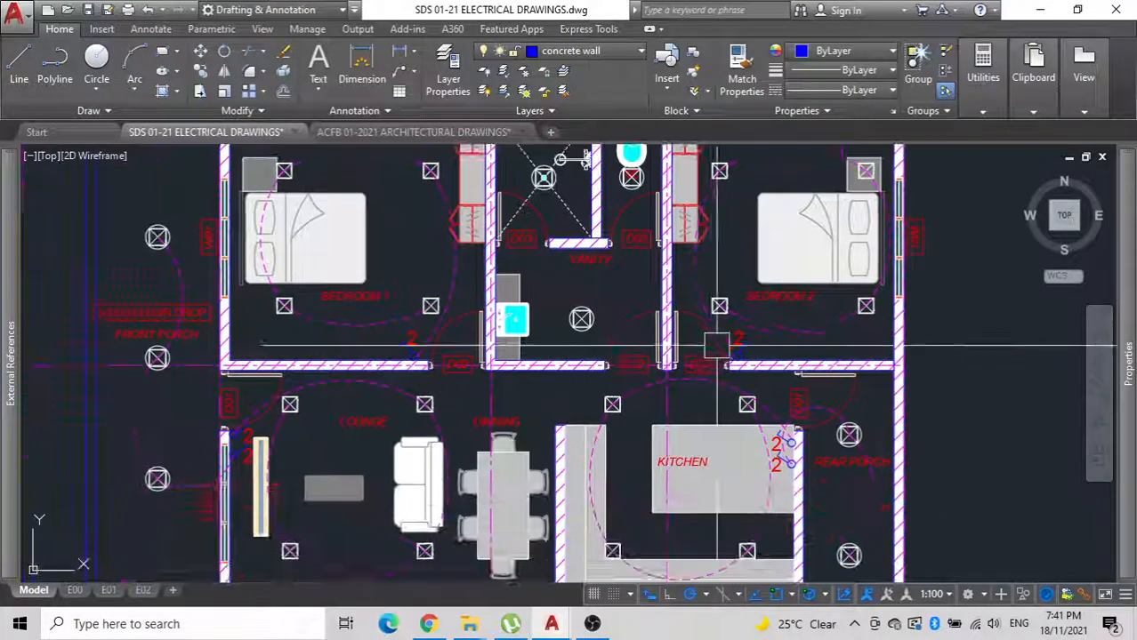
scroll(716, 345, up, 3)
click(761, 373)
scroll(633, 389, down, 3)
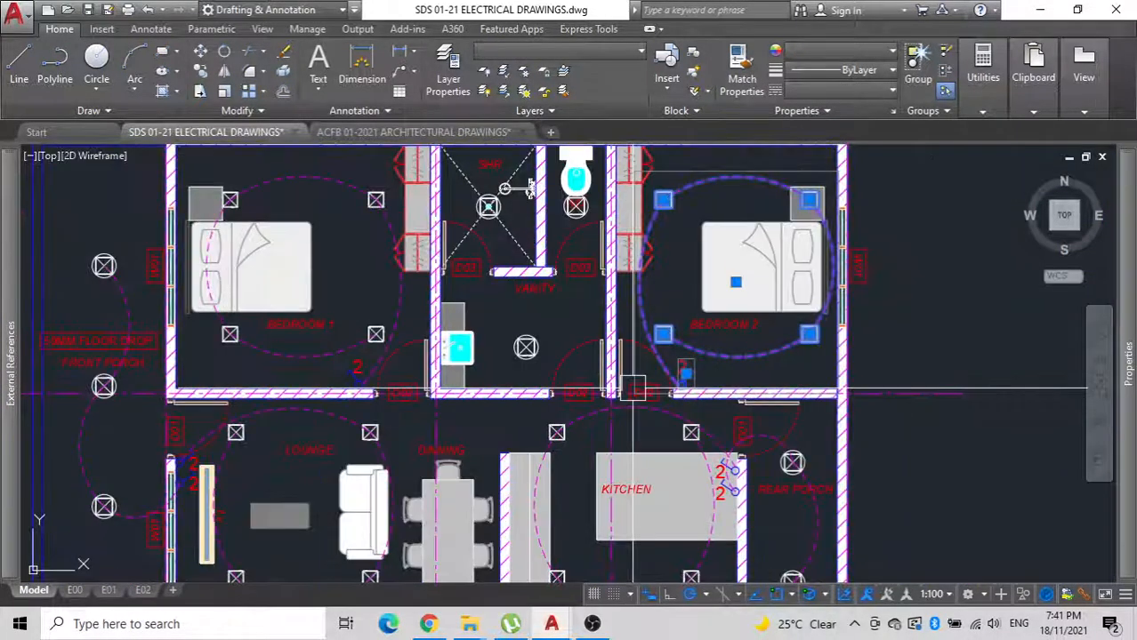
scroll(634, 388, down, 4)
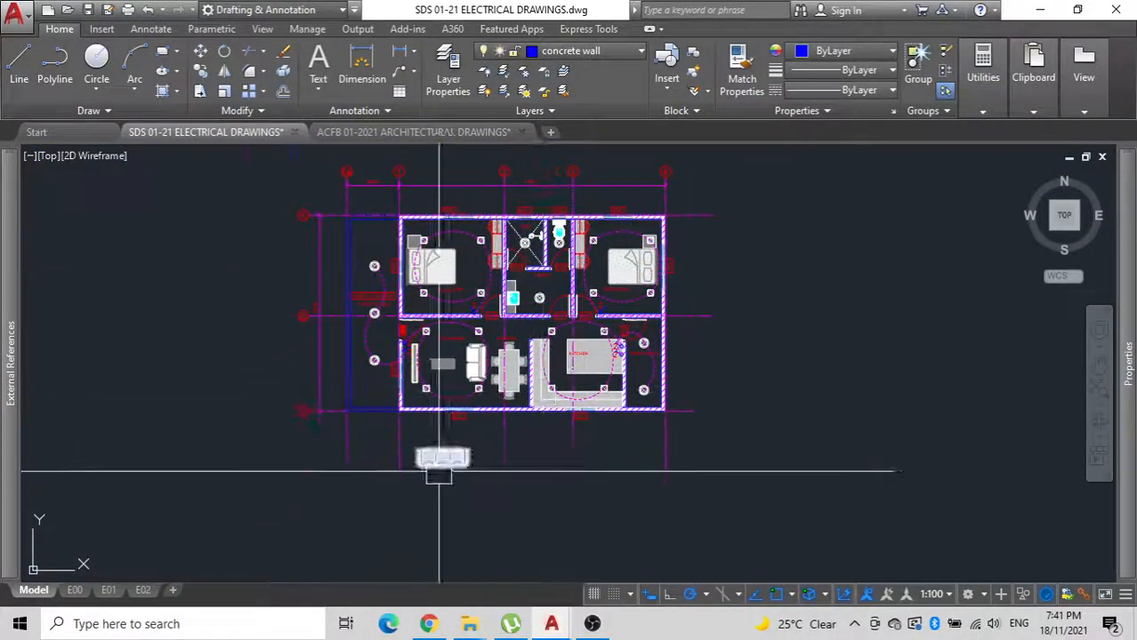
Move the loose three-seat sofa from below the plan into the lounge, along the wall with window W02.
scroll(439, 472, up, 6)
click(444, 437)
key(m)
key(Return)
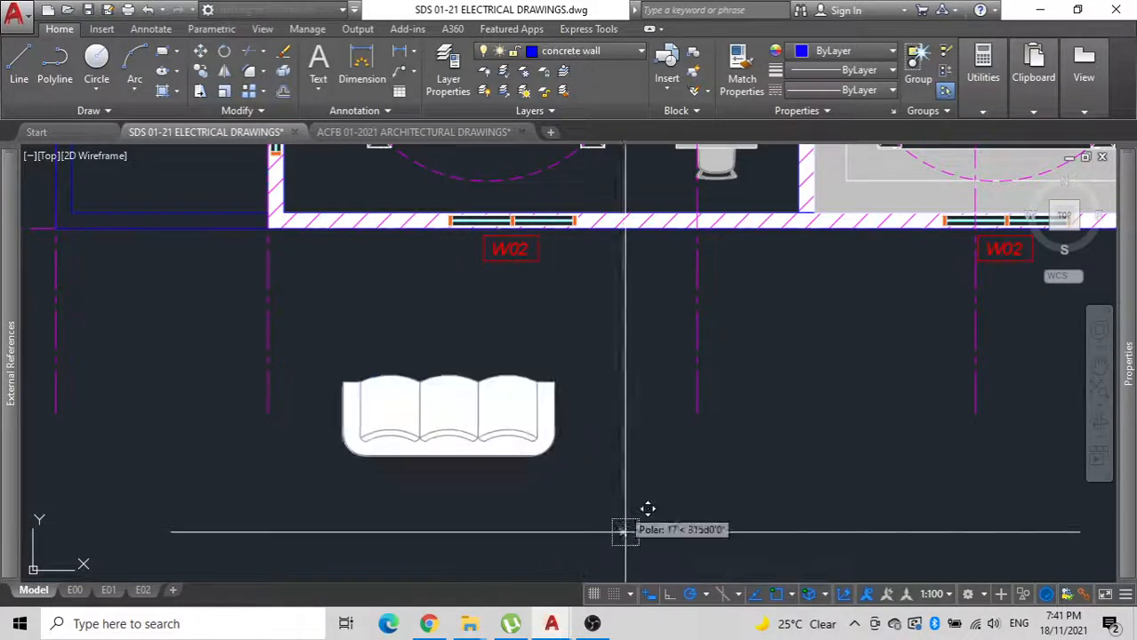
middle_drag(621, 330, 589, 475)
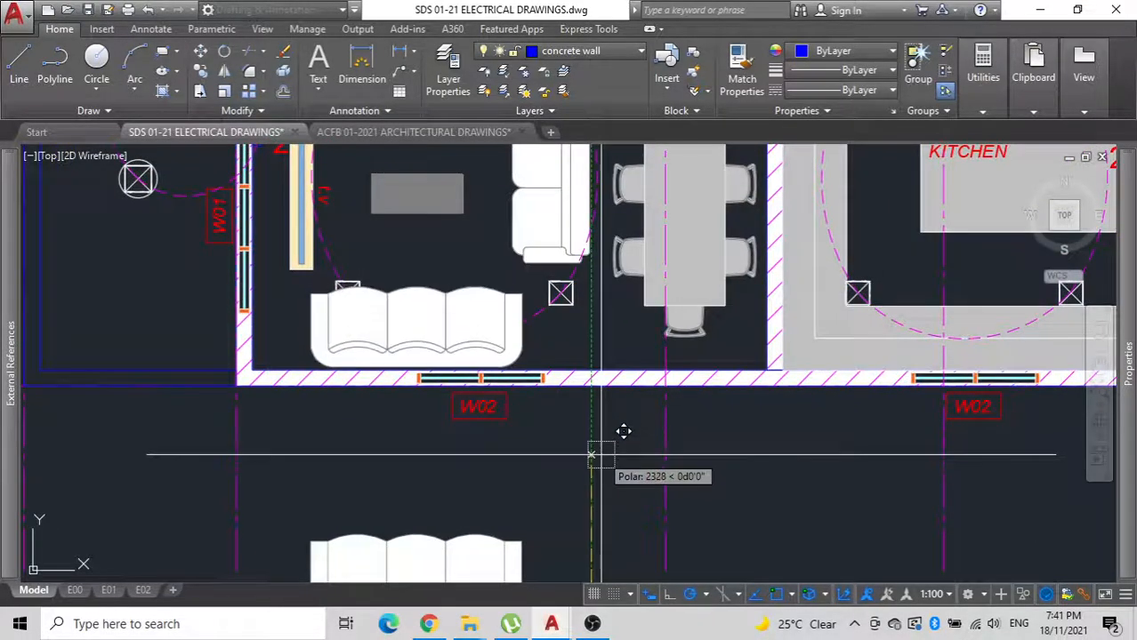
click(590, 456)
Send the moved sofa behind the lounge lighting arc in the draw order.
click(465, 298)
text(d)
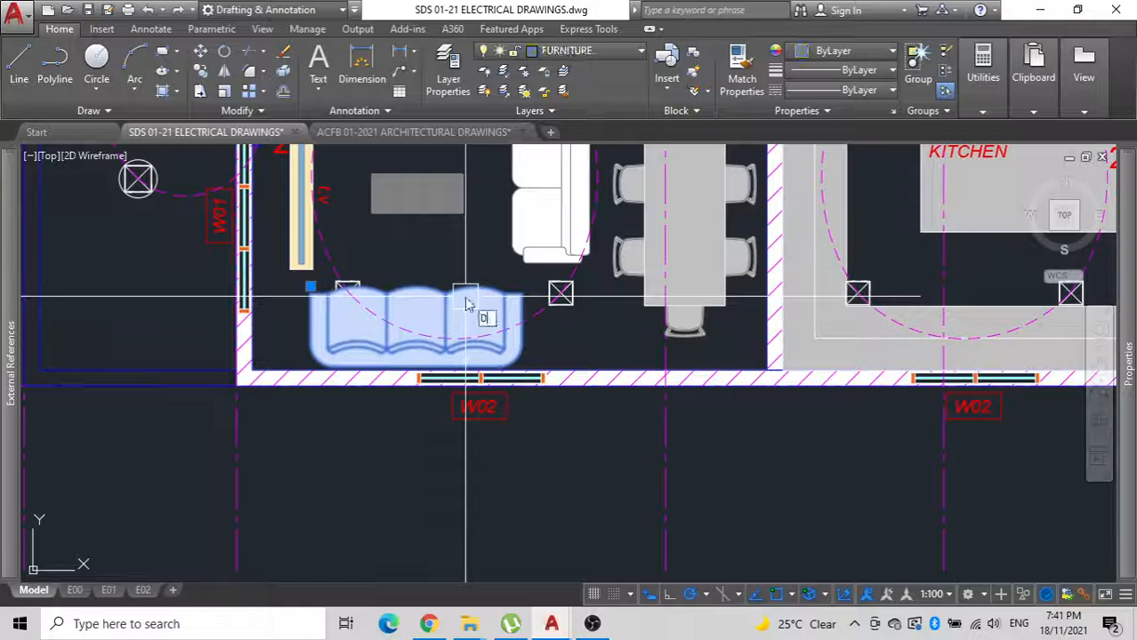
text(r)
key(Return)
click(512, 394)
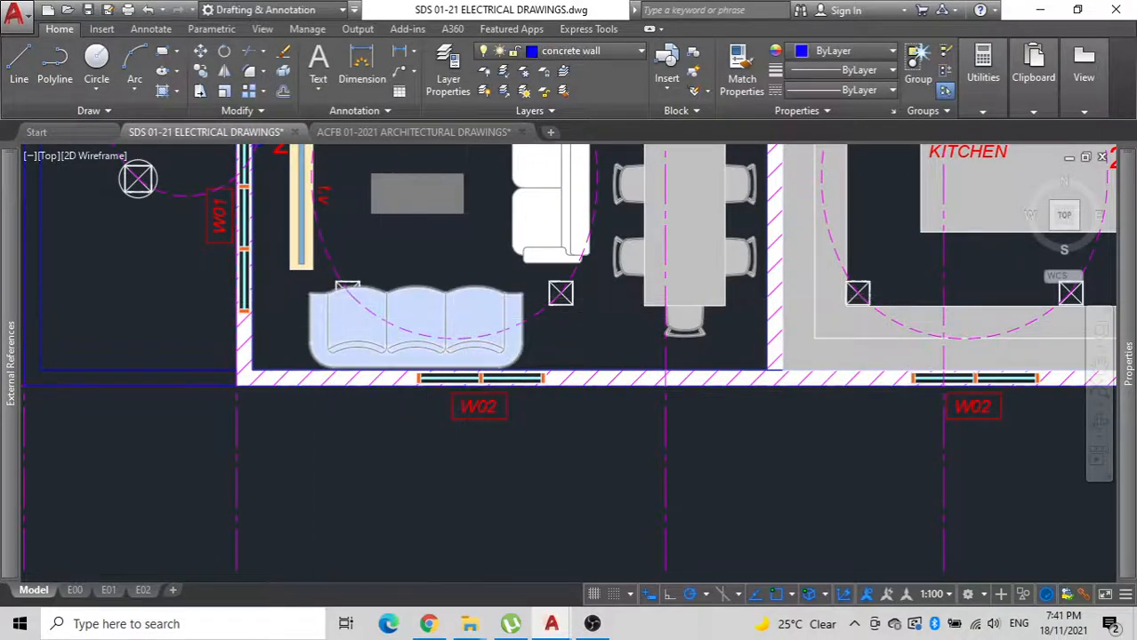
In layout E01, centre the lighting plan inside the viewport and set the viewport scale to 1:200.
scroll(467, 378, down, 6)
middle_drag(466, 378, 472, 397)
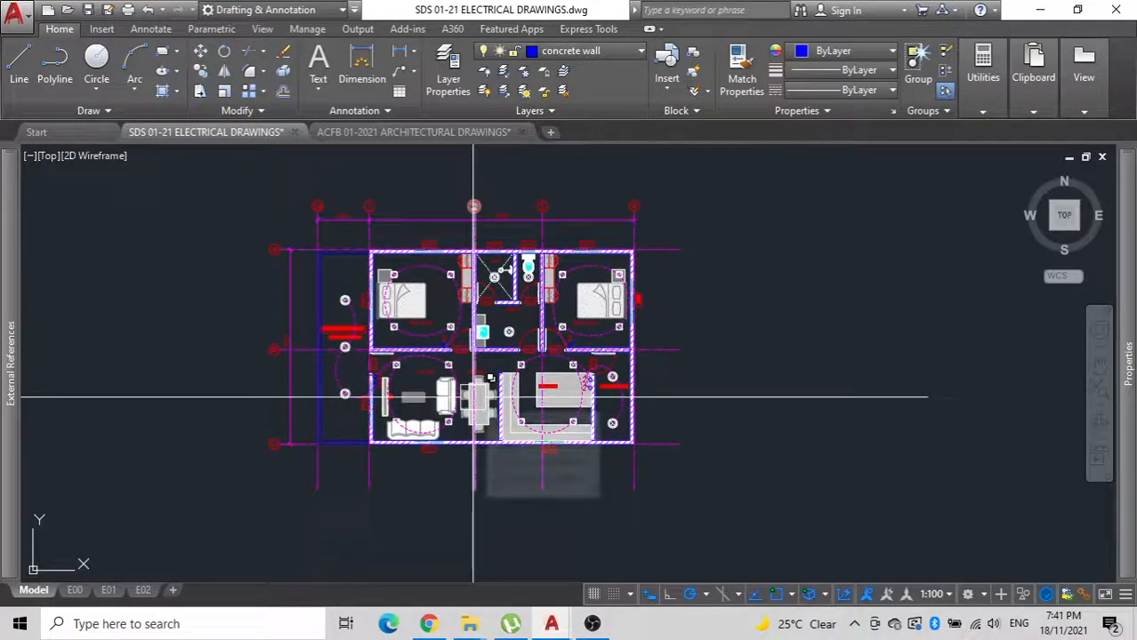
scroll(514, 335, up, 2)
scroll(514, 335, down, 2)
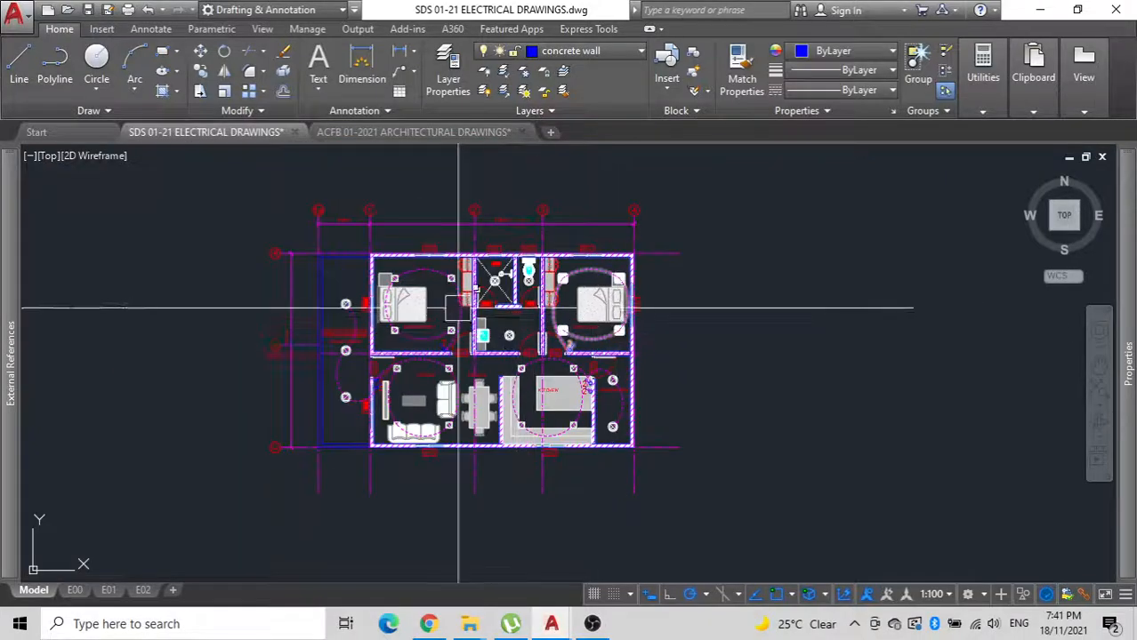
click(108, 590)
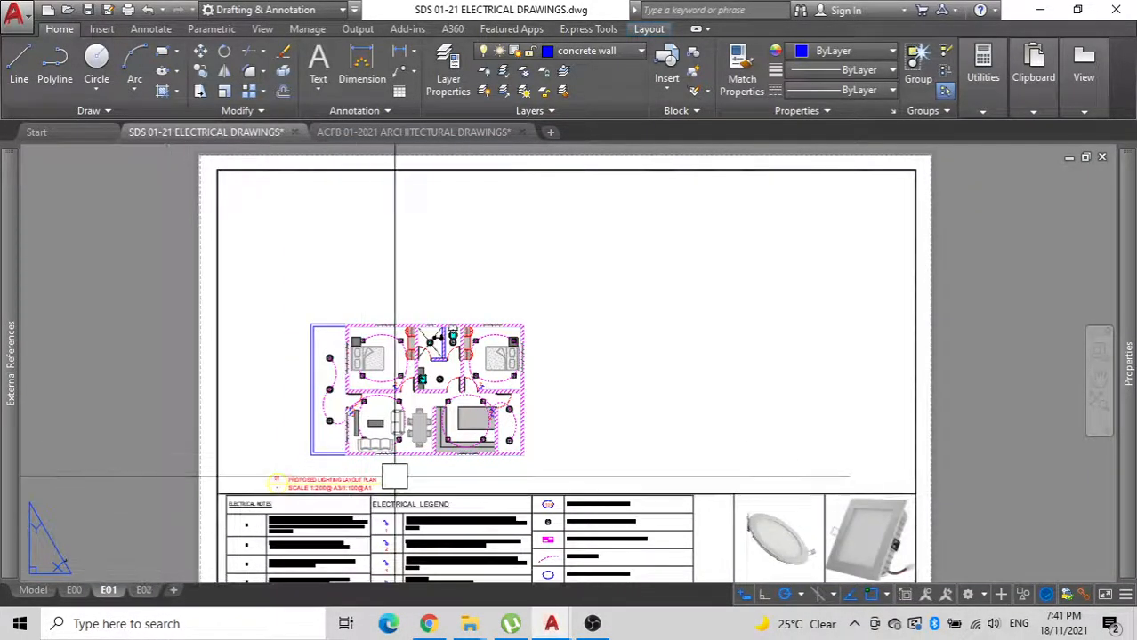
middle_drag(543, 422, 492, 448)
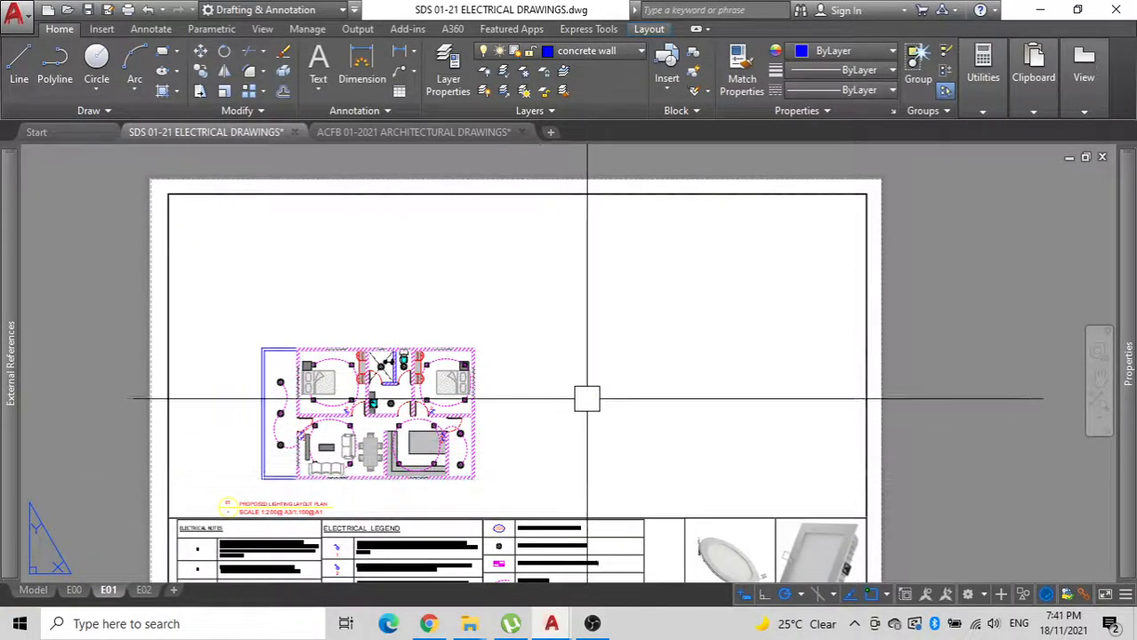
middle_drag(587, 399, 640, 388)
double_click(560, 411)
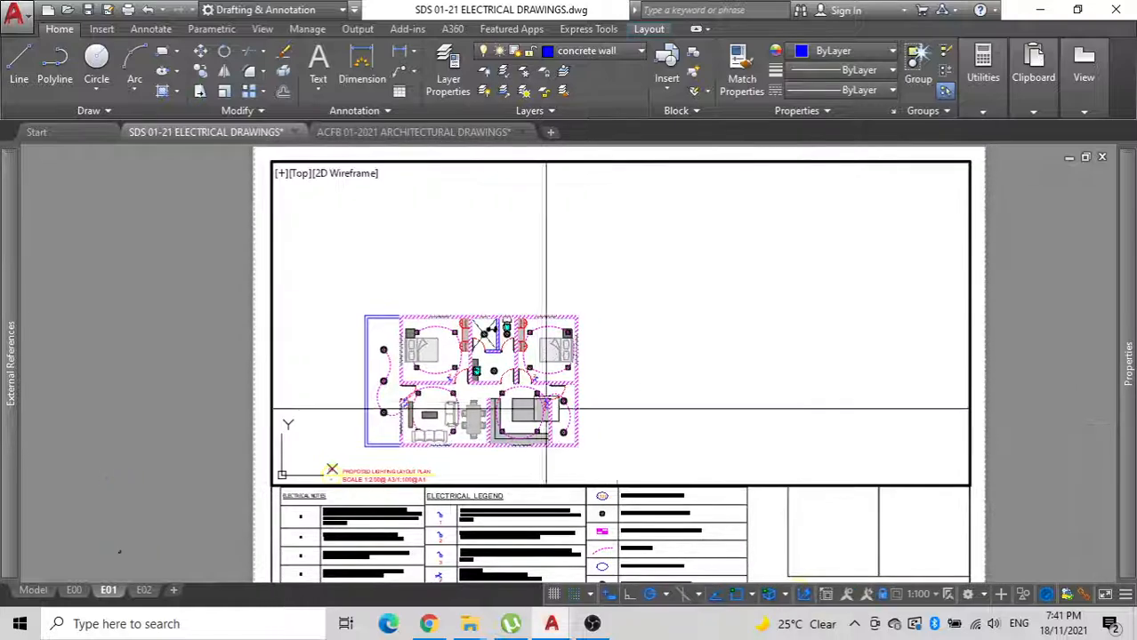
middle_drag(757, 425, 837, 367)
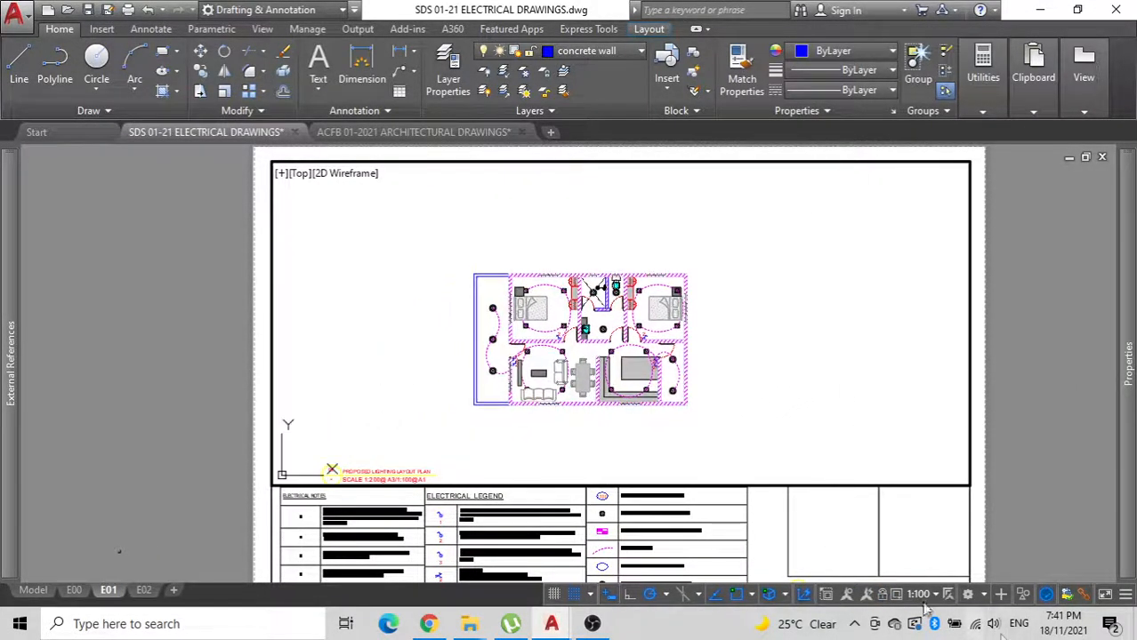
click(936, 594)
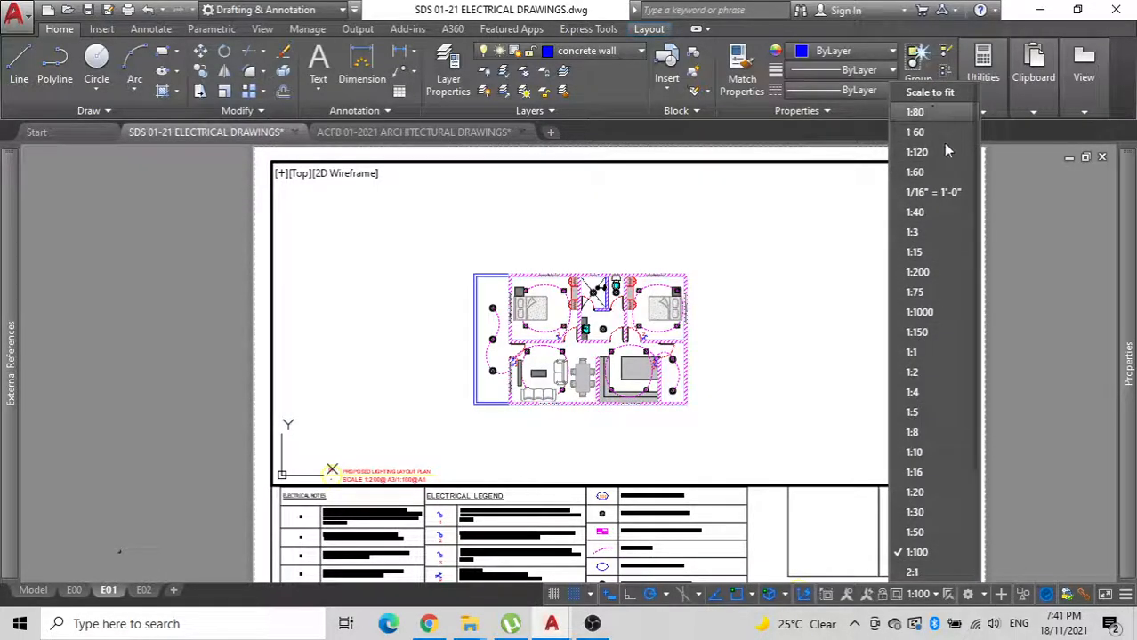
click(931, 272)
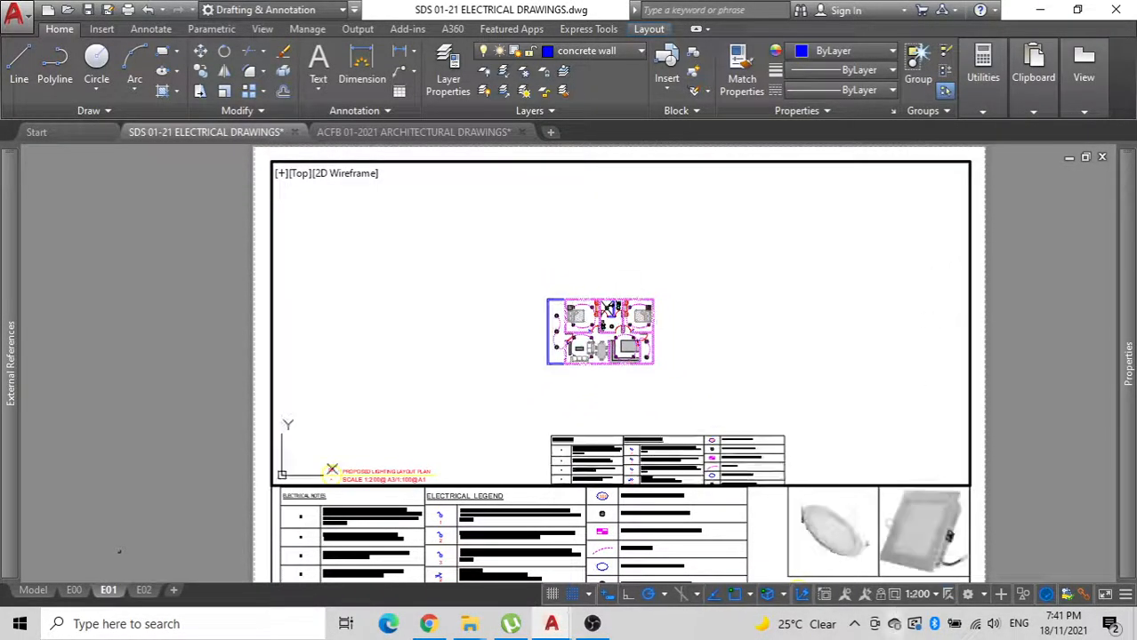
Inspect the annotative scale of the uppermost horizontal grid line in model space and return to layout E01.
click(33, 590)
click(343, 277)
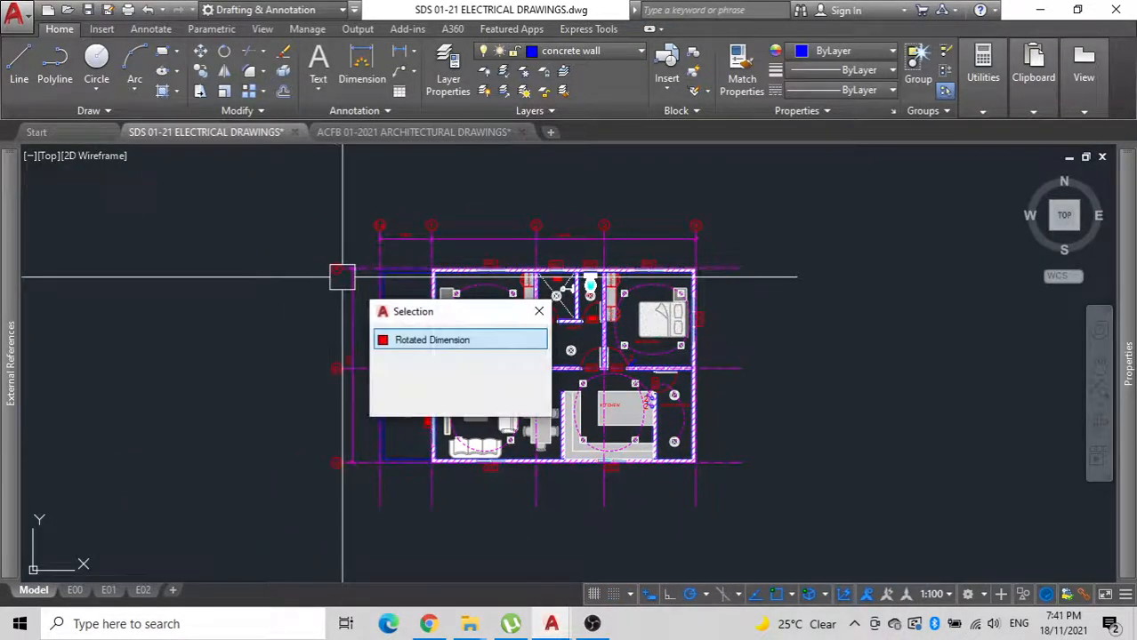
click(322, 268)
mouse_move(1130, 361)
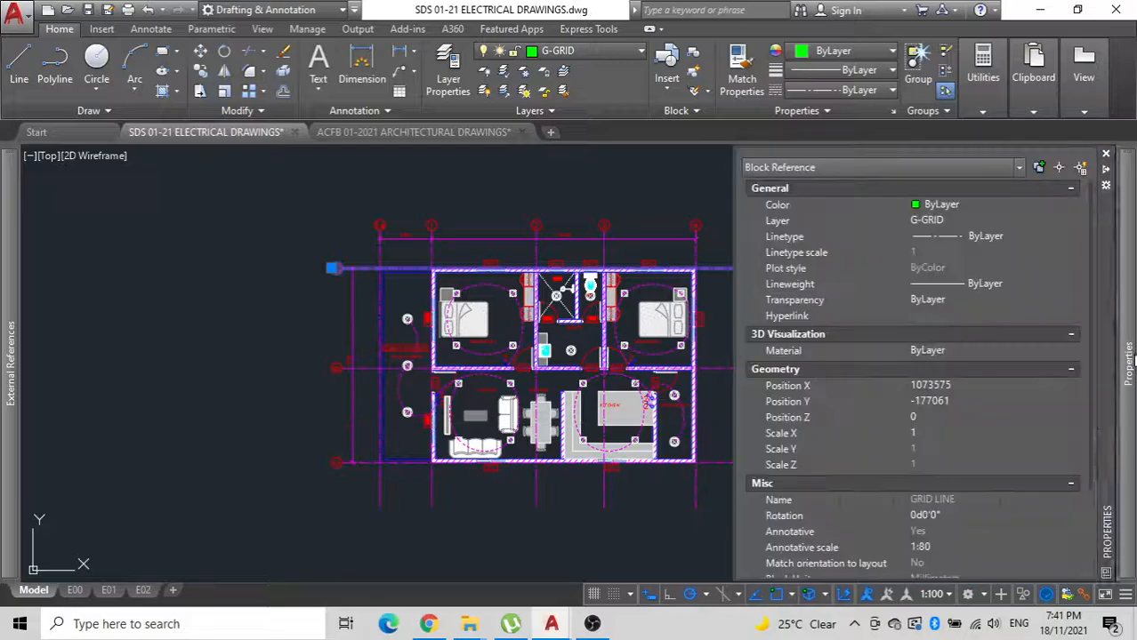
key(Escape)
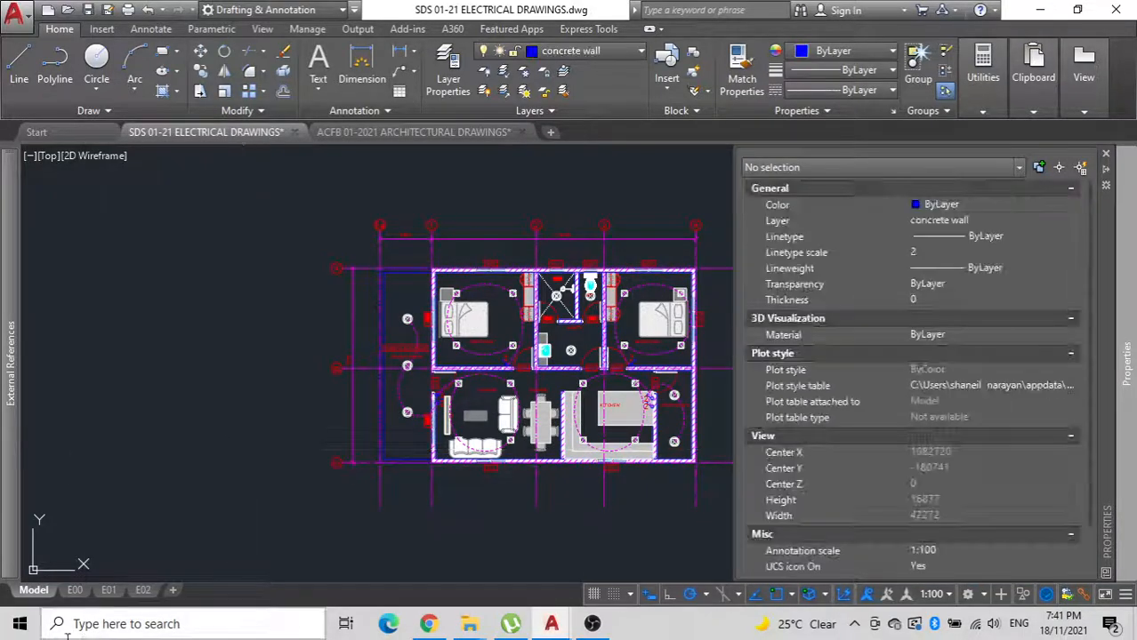
click(108, 590)
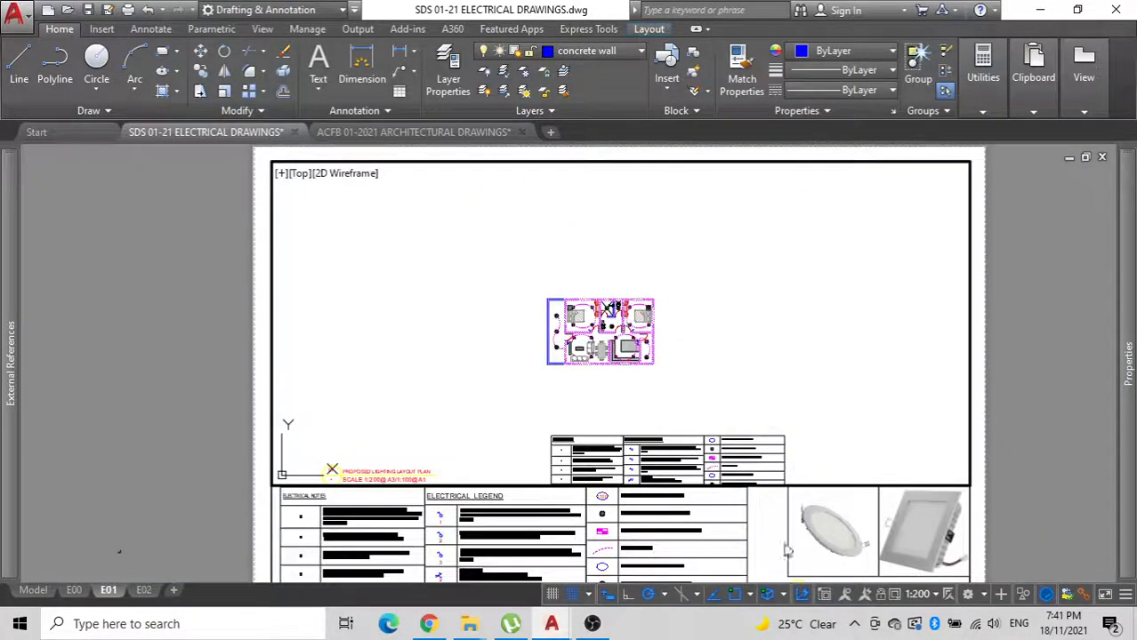
Set the E01 viewport scale to 1:80, centre the lighting plan within the viewport and return to paper space.
click(938, 597)
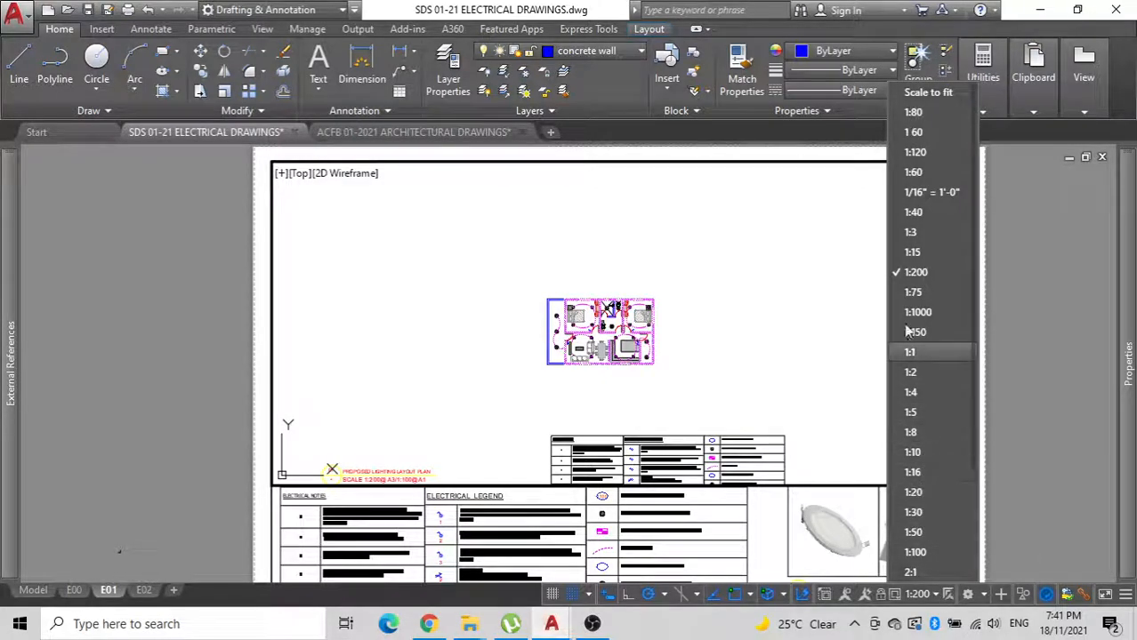
click(925, 111)
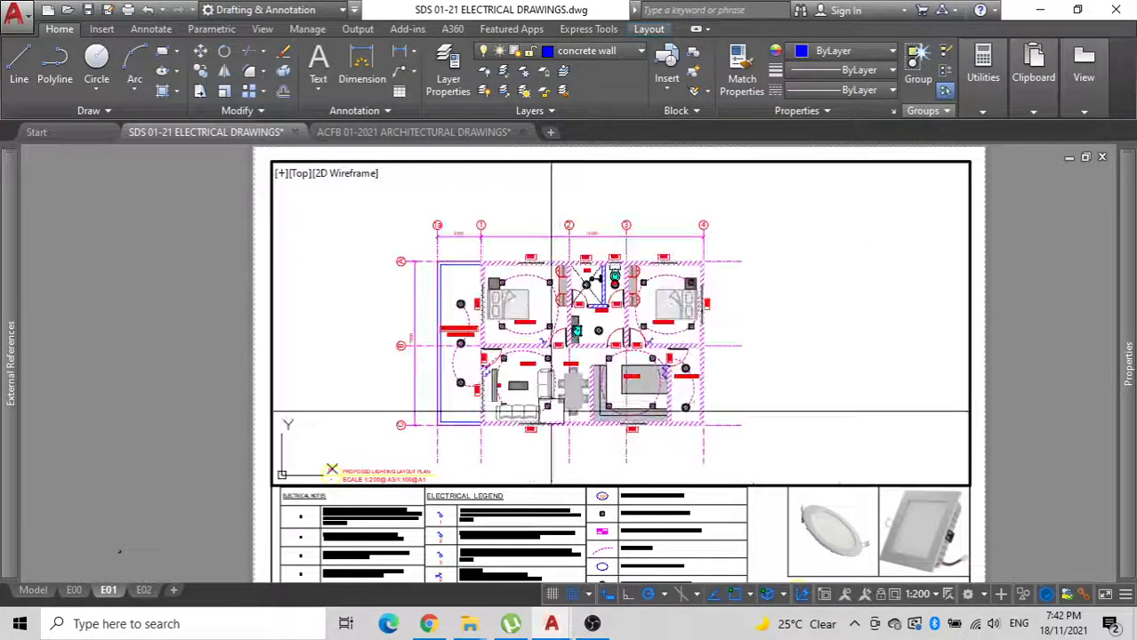
middle_drag(576, 373, 604, 359)
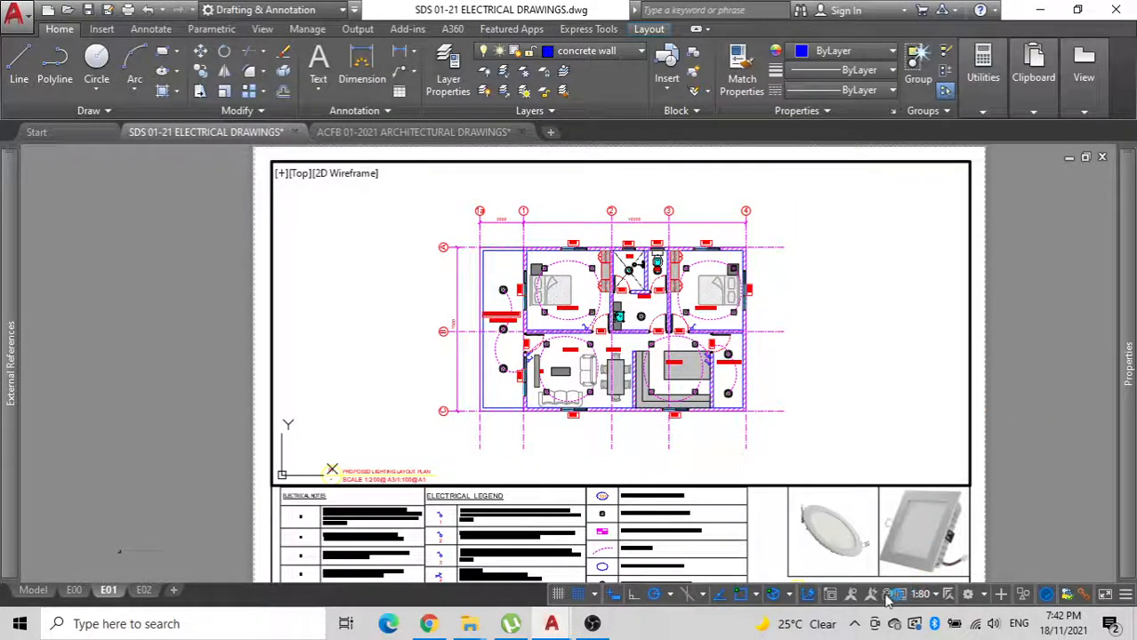
double_click(1007, 413)
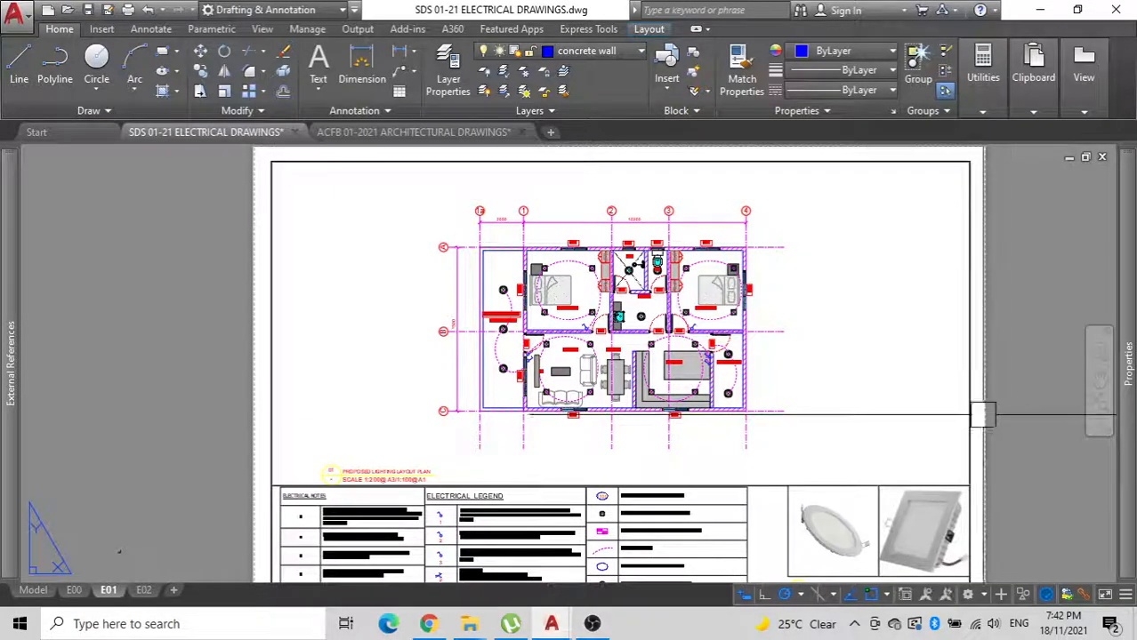
Move the PROPOSED LIGHTING LAYOUT PLAN title directly beneath the floor plan, starting near its leftmost vertical grid line.
scroll(304, 478, up, 2)
click(418, 471)
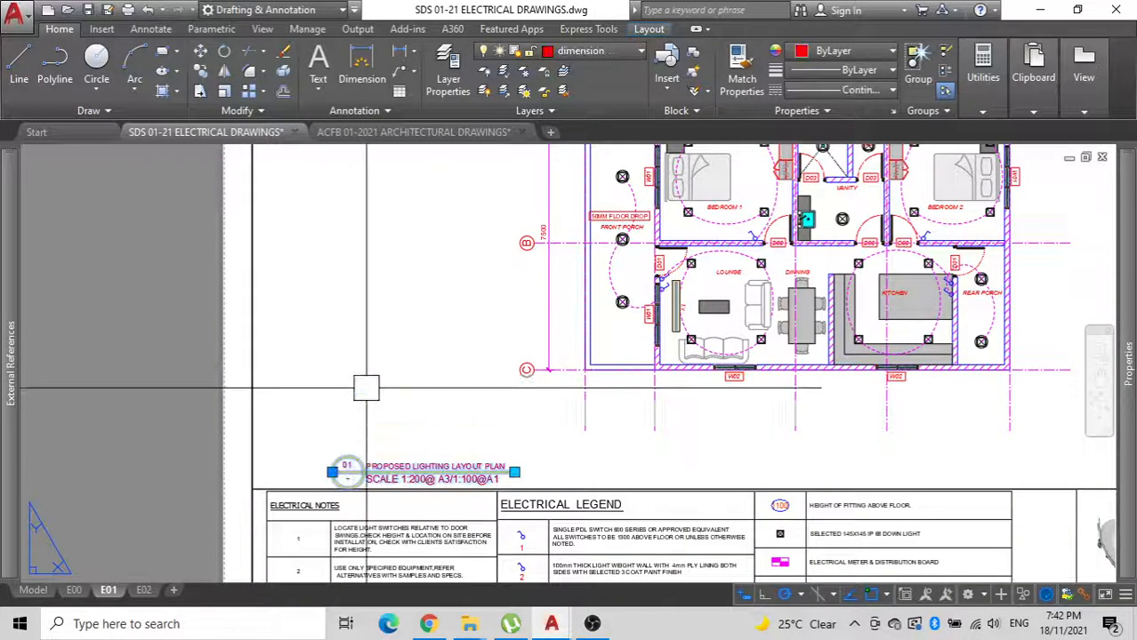
click(343, 417)
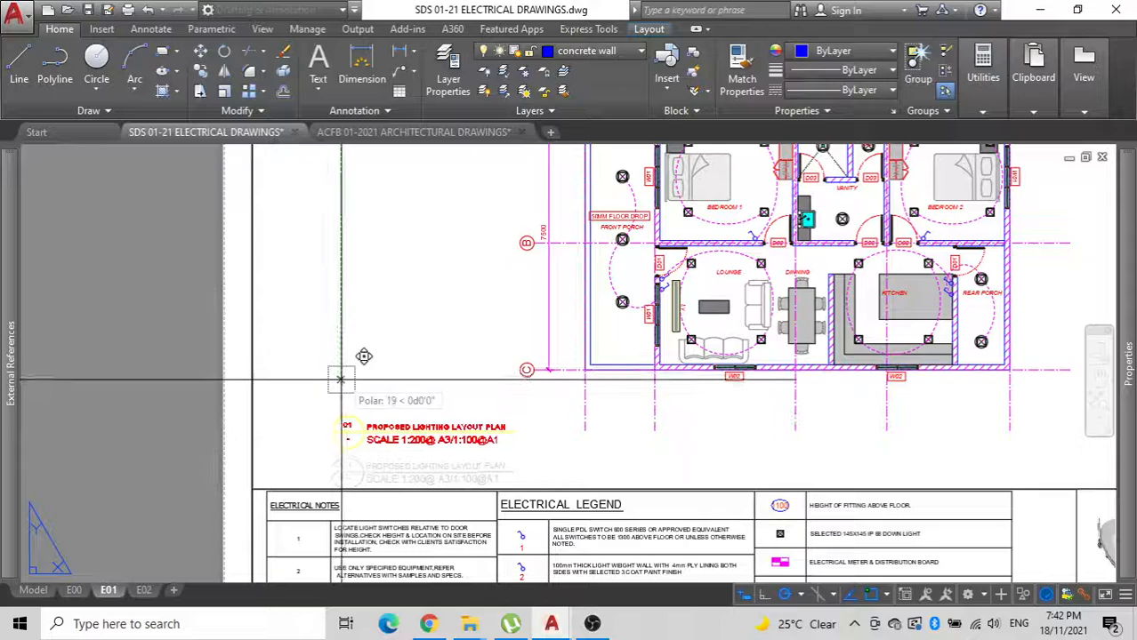
click(343, 397)
click(348, 449)
key(m)
key(space)
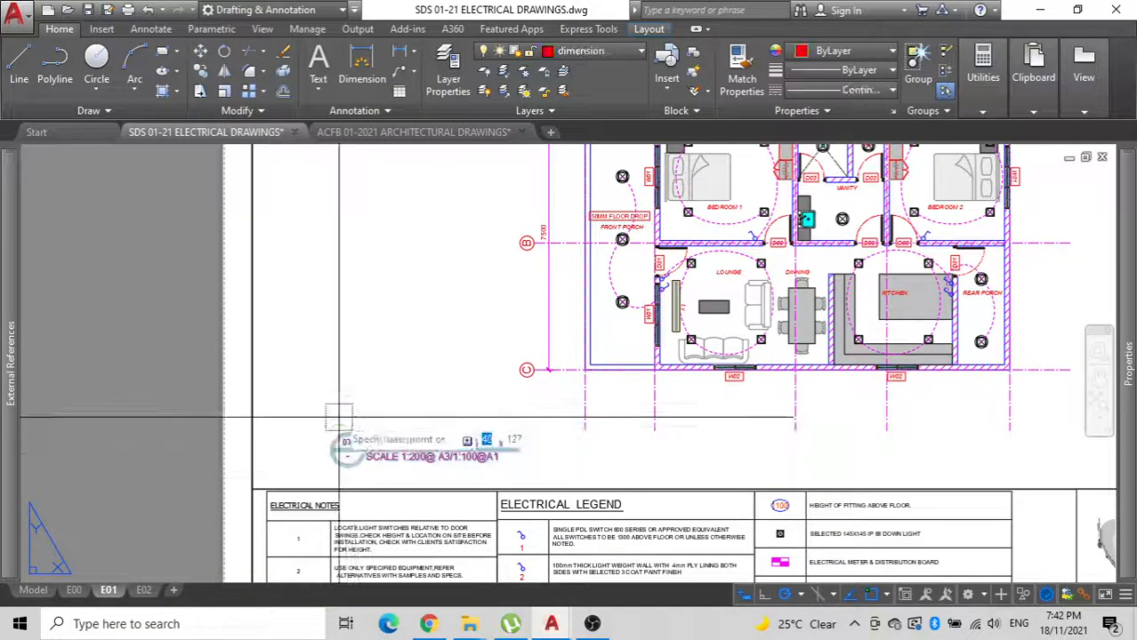
click(336, 417)
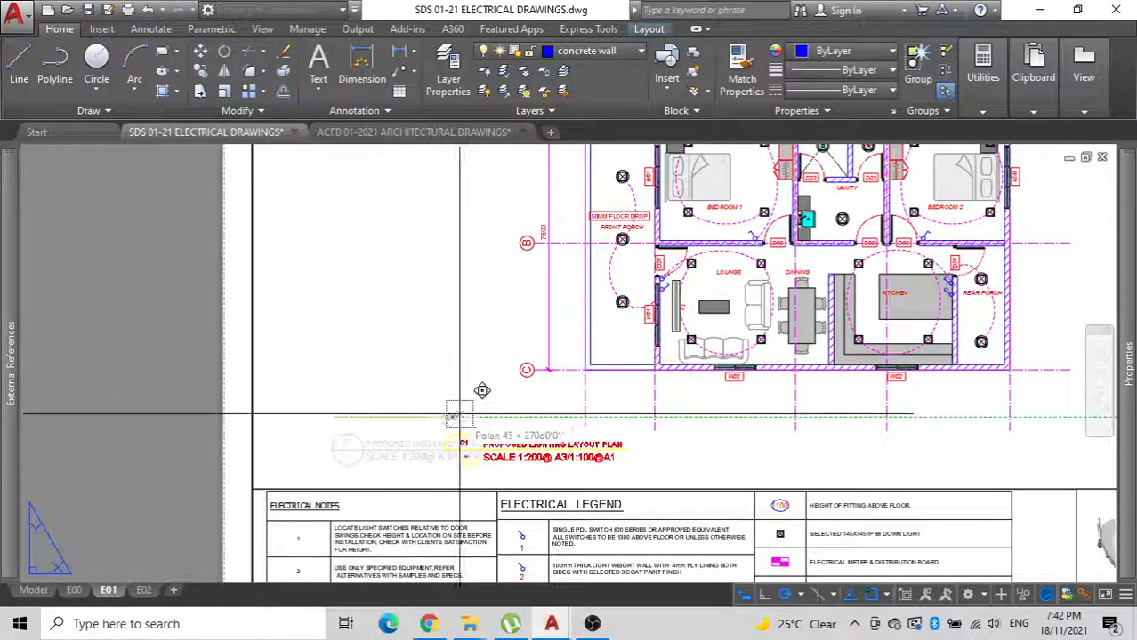
click(599, 416)
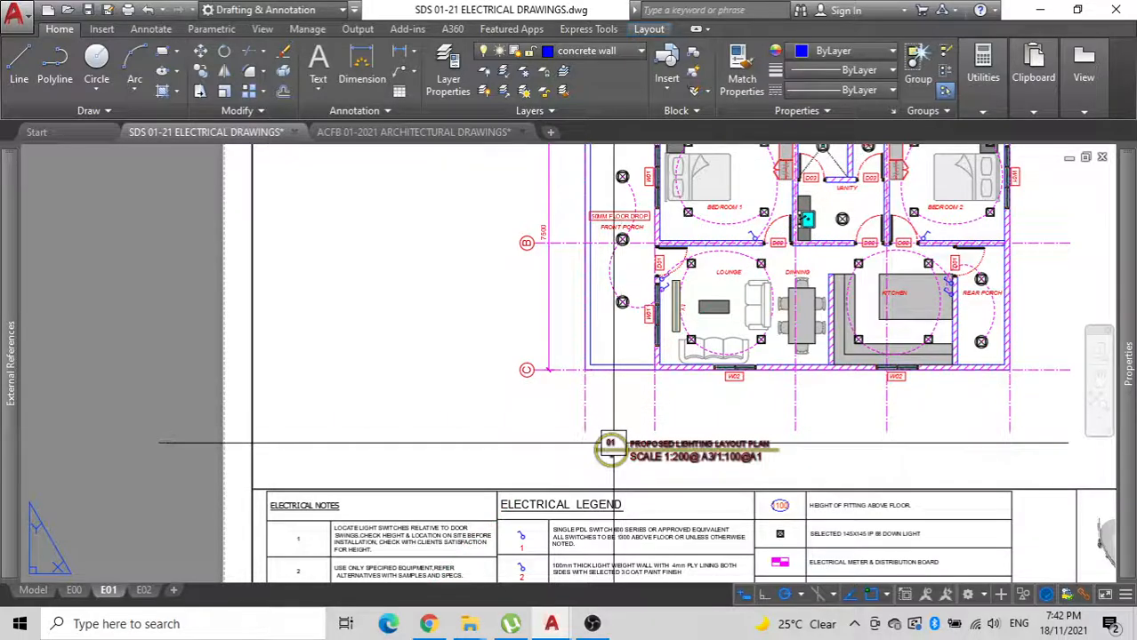
click(610, 450)
key(Escape)
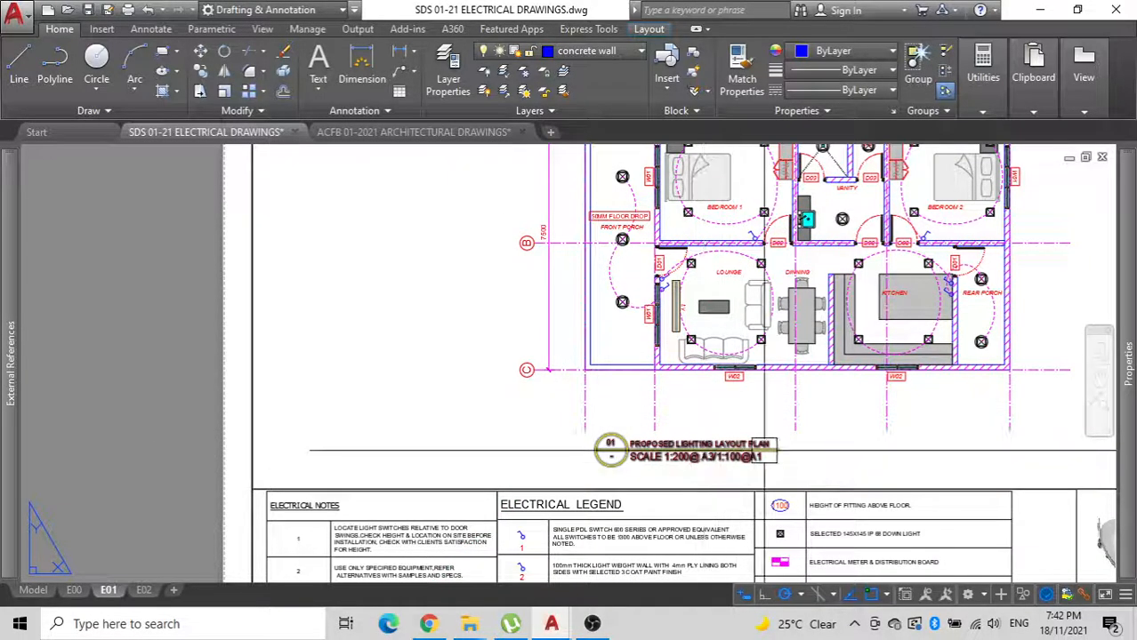
Review the E01 sheet with its legend and title block, the drawing index in layout E00 and the power point layout in E02.
scroll(441, 310, down, 3)
scroll(441, 310, up, 5)
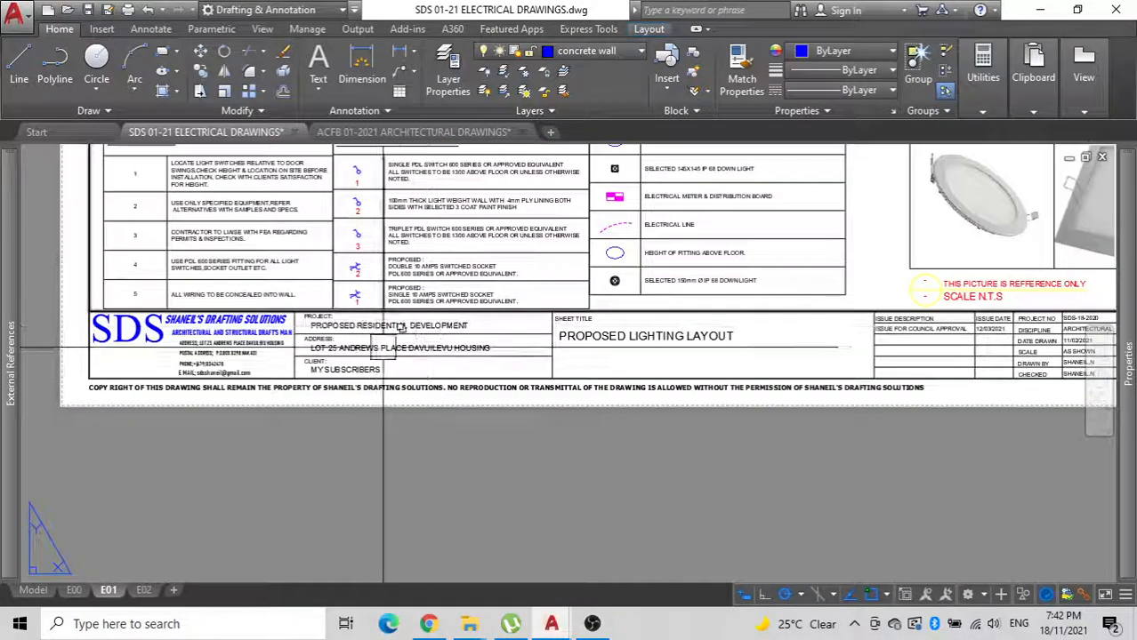
scroll(442, 310, down, 3)
middle_drag(571, 346, 580, 551)
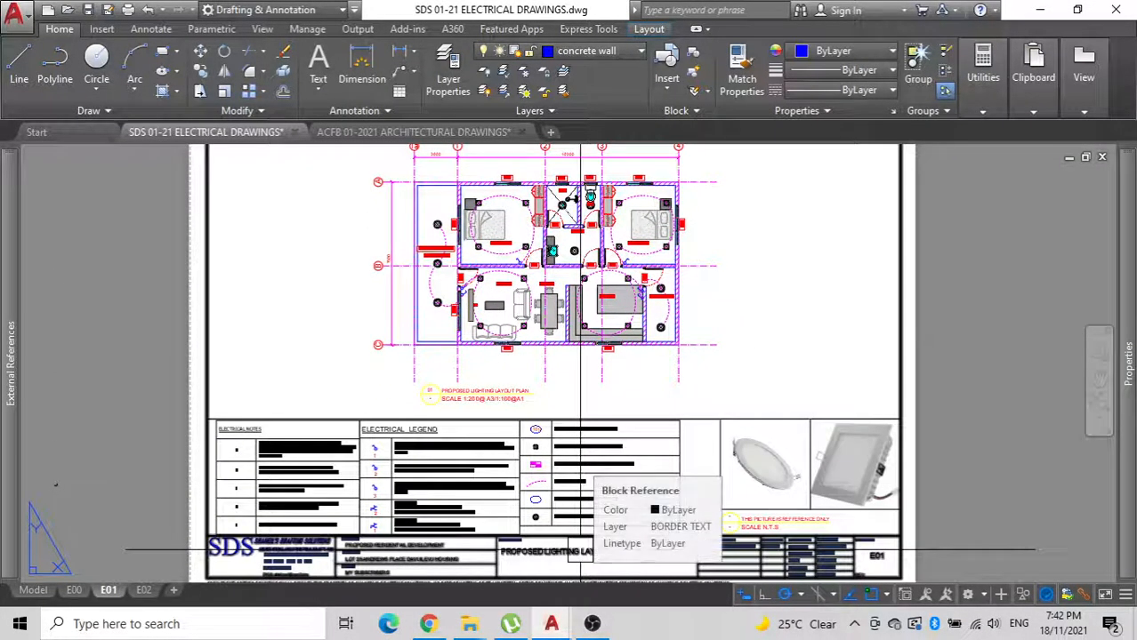
scroll(589, 393, down, 2)
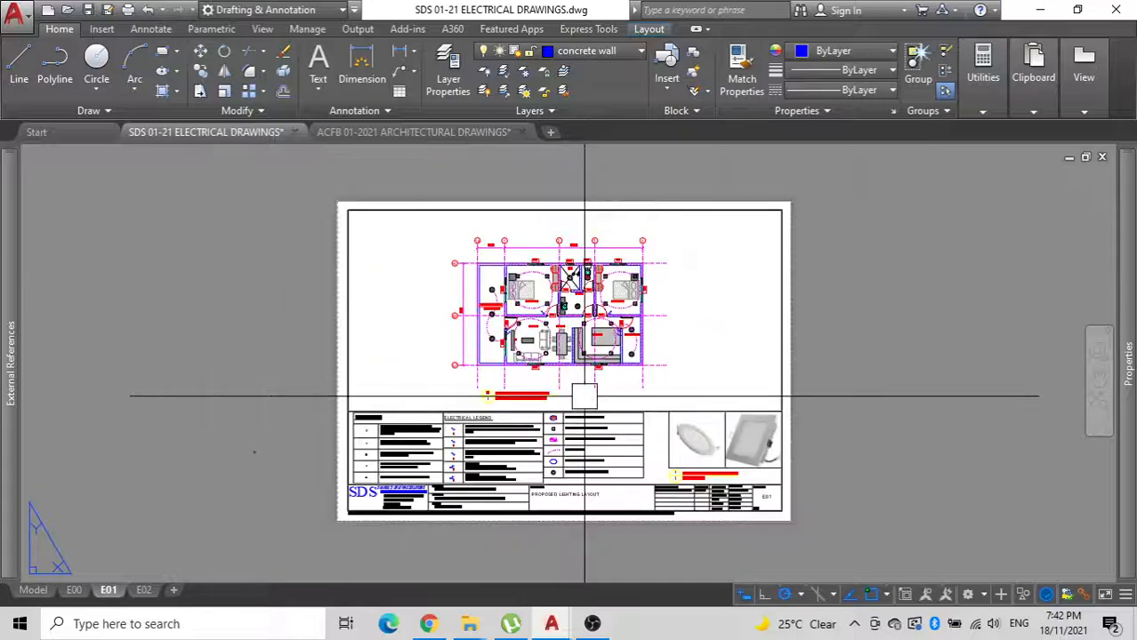
click(74, 590)
middle_drag(344, 338, 440, 351)
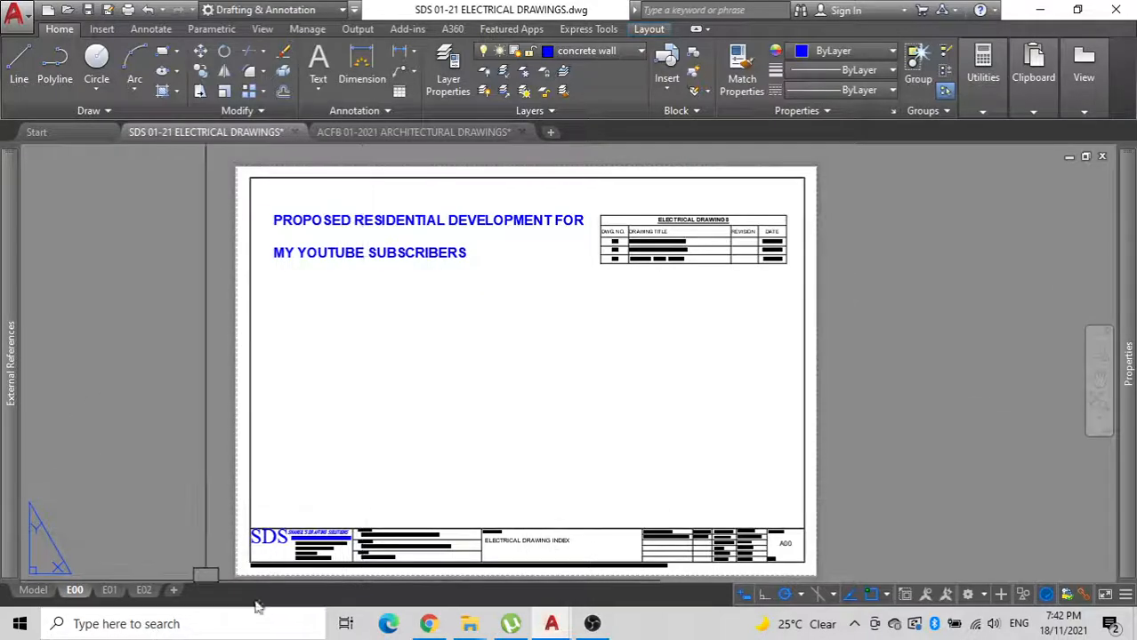
click(108, 590)
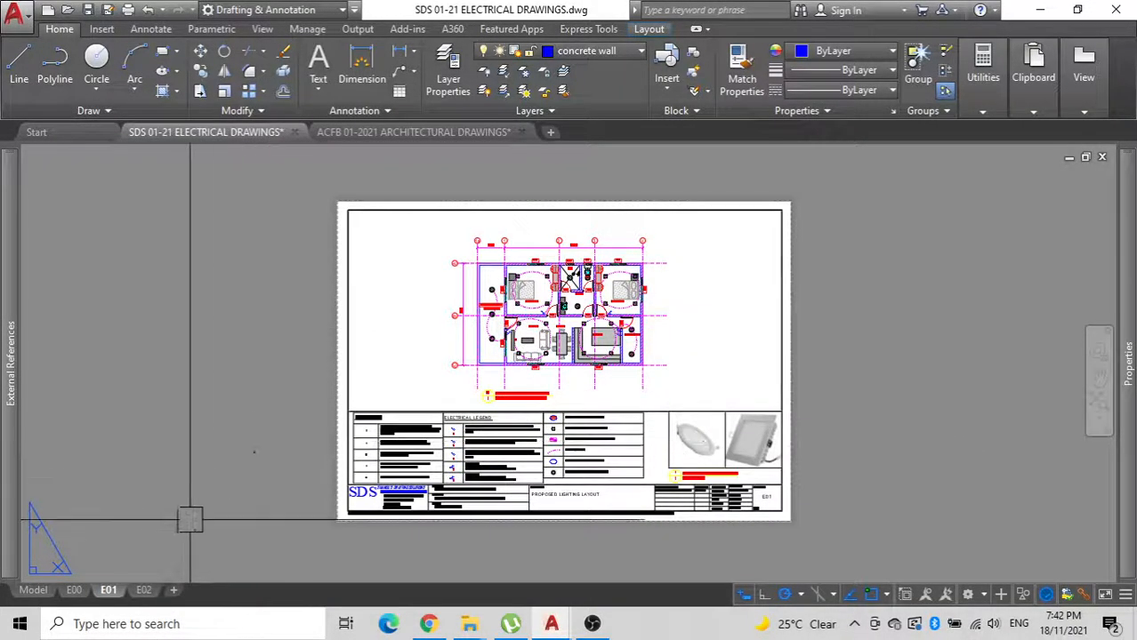
click(143, 589)
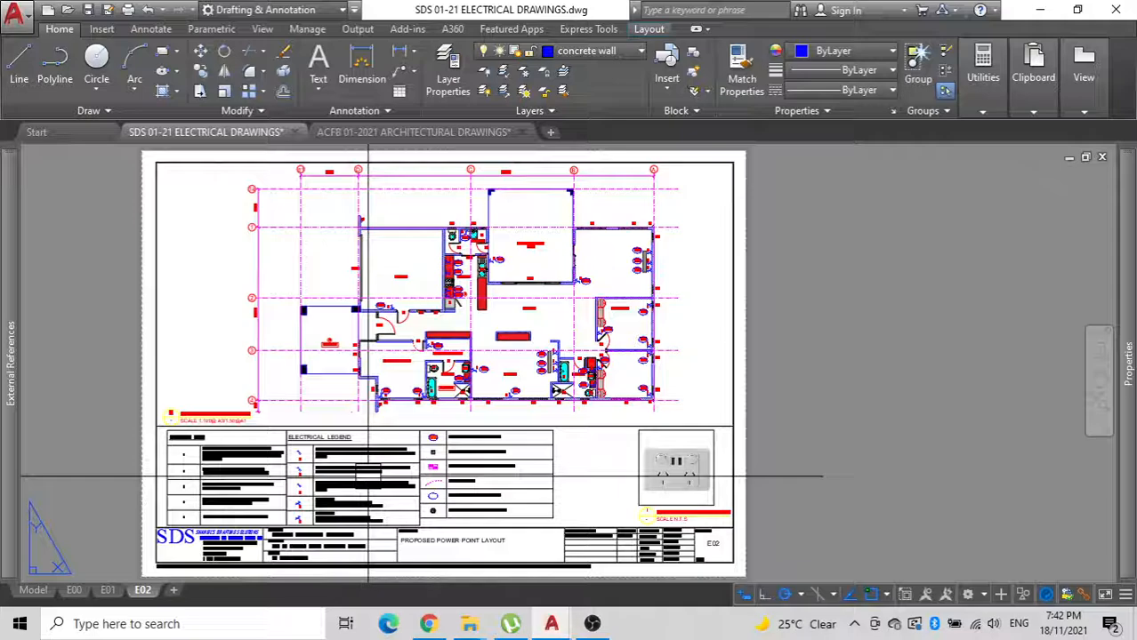
middle_drag(188, 516, 299, 487)
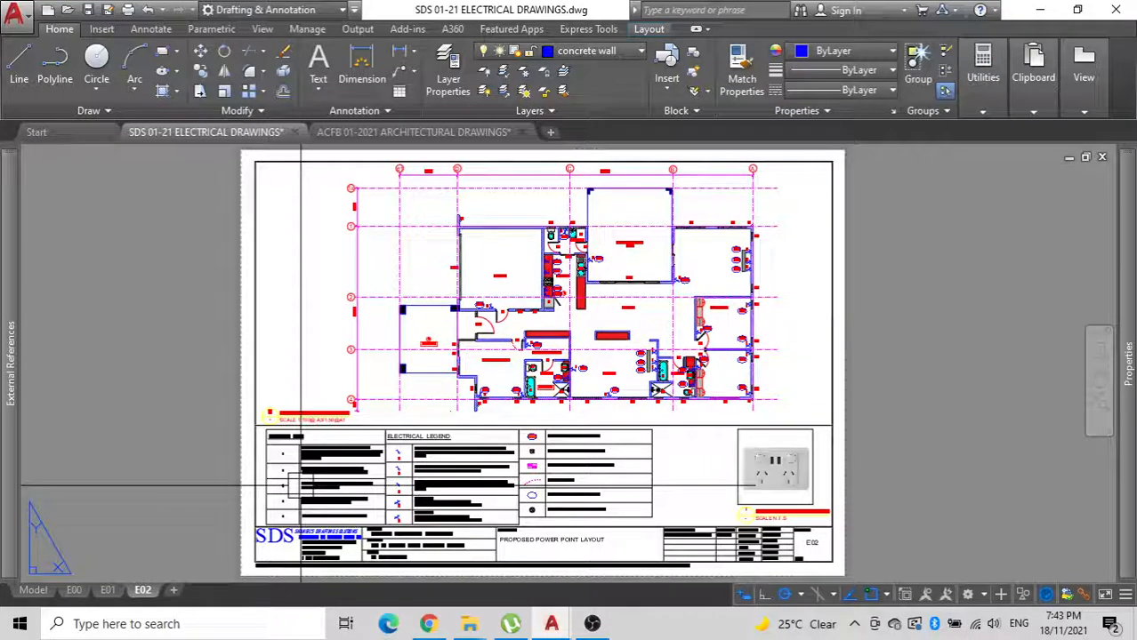